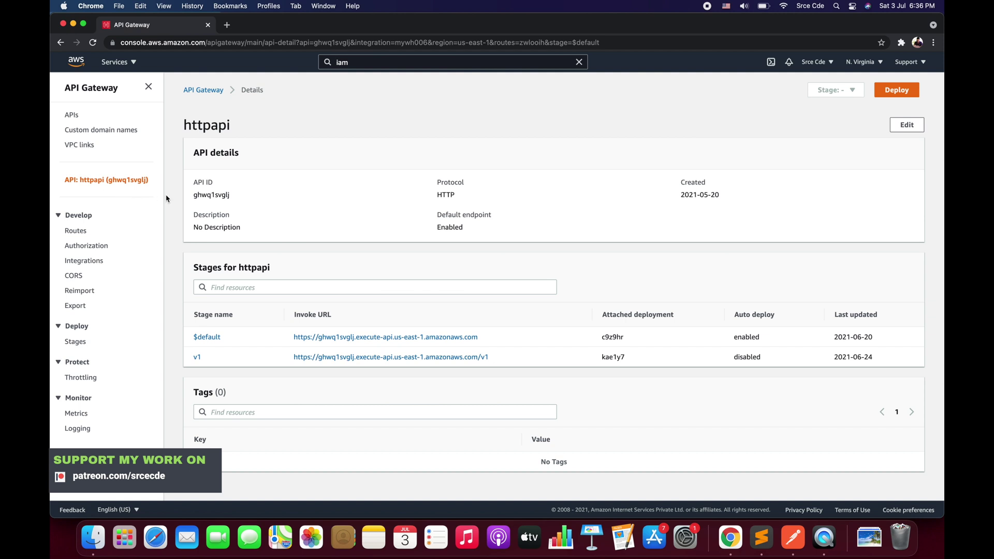
Open the httpapi route GET /test and begin attaching an authorizer to it
click(75, 230)
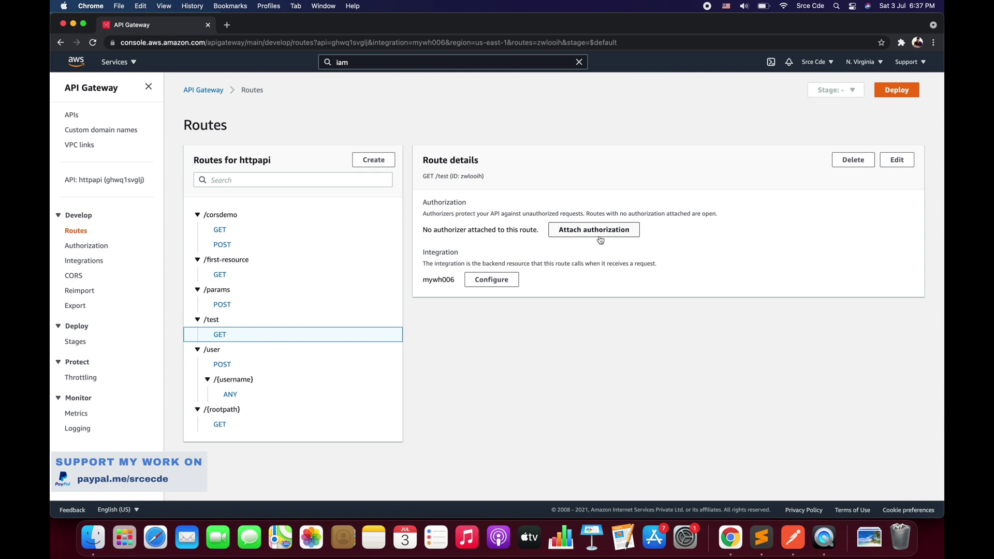
click(600, 237)
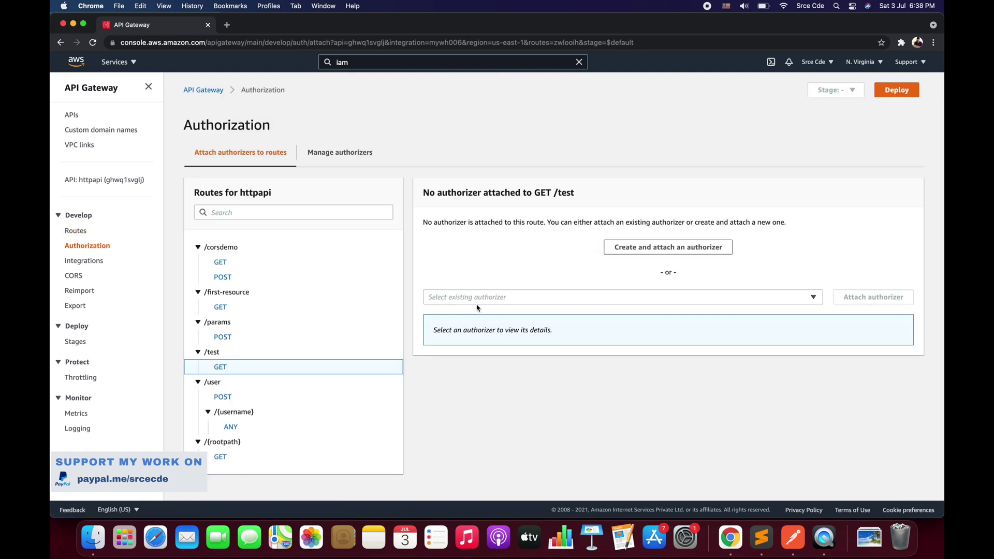
Attach the built-in IAM authorizer to GET /test
click(652, 296)
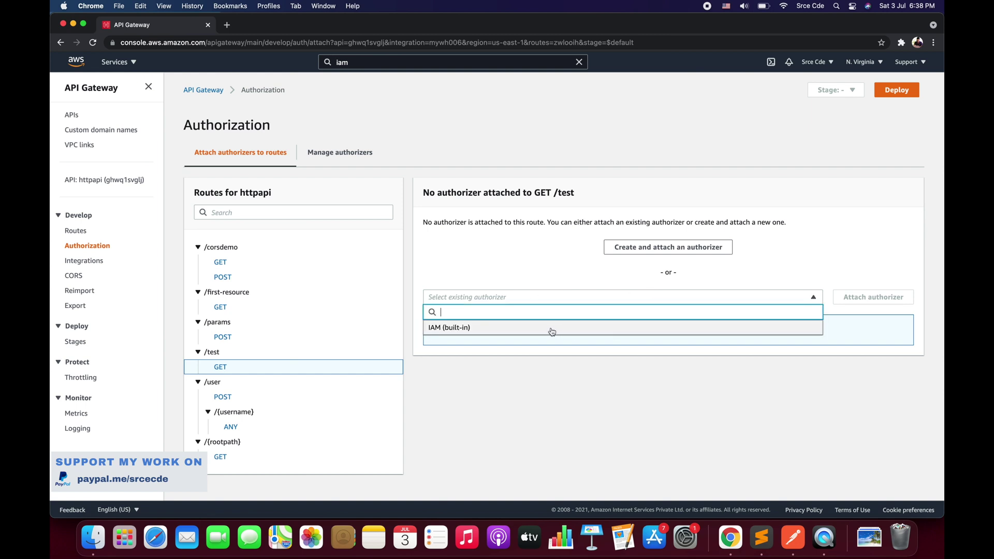
click(552, 330)
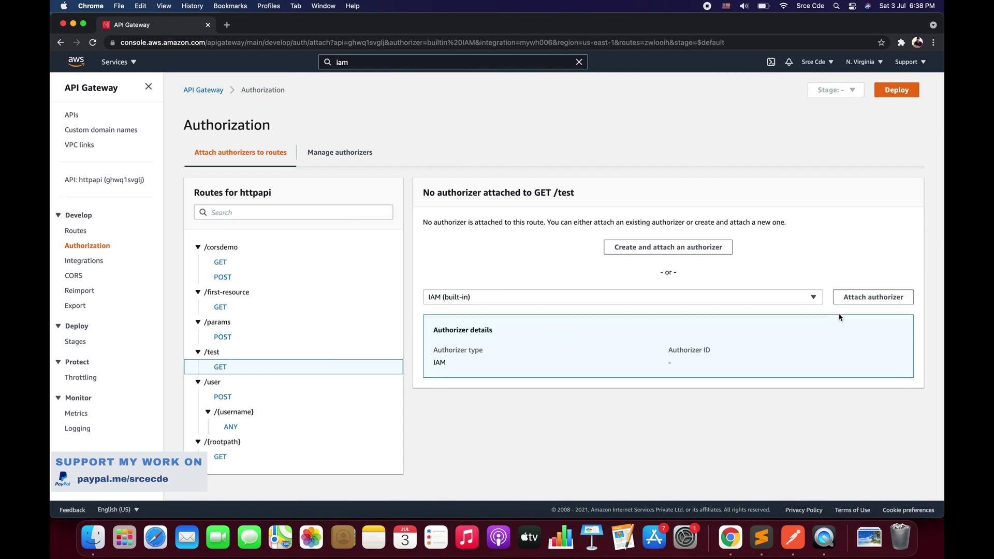
click(885, 299)
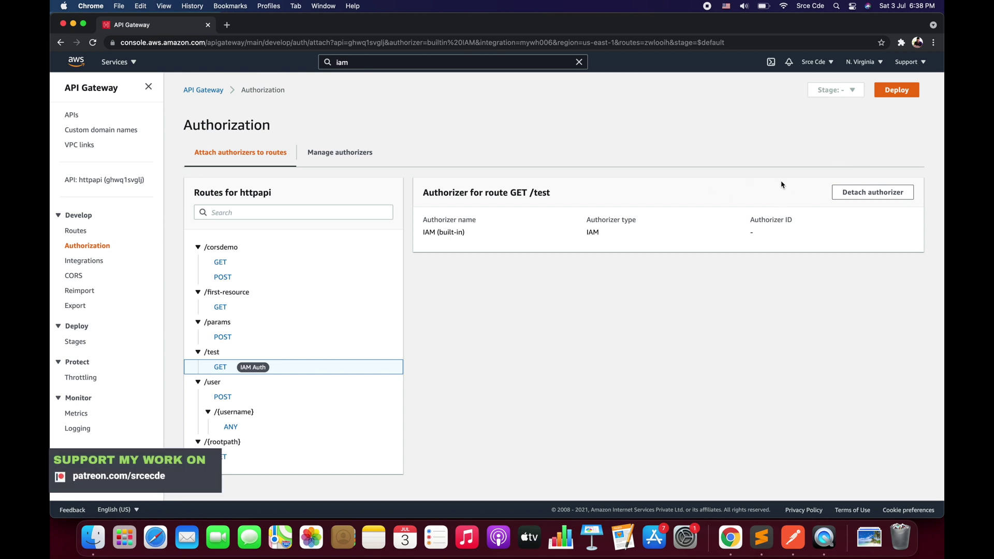
Deploy the API to the v1 stage
click(898, 91)
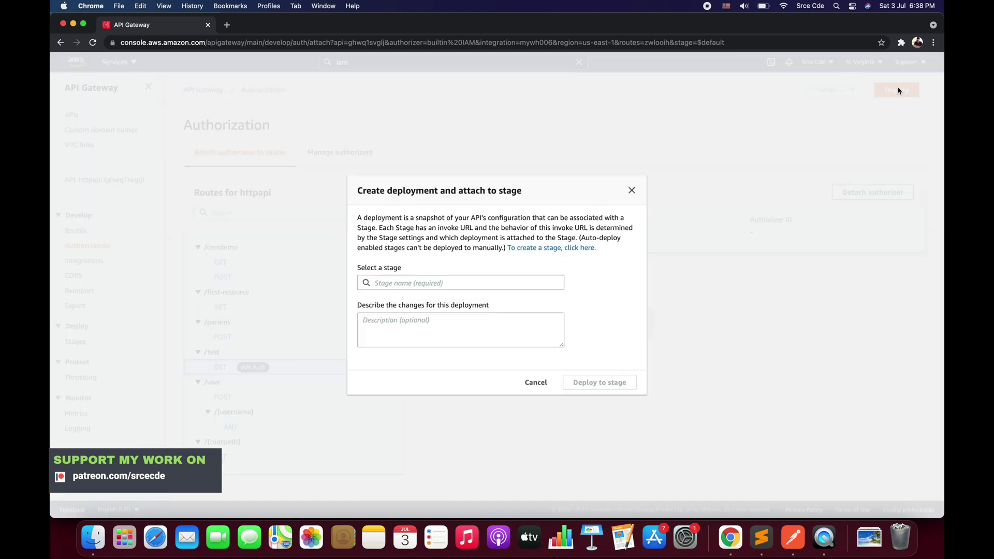
click(464, 287)
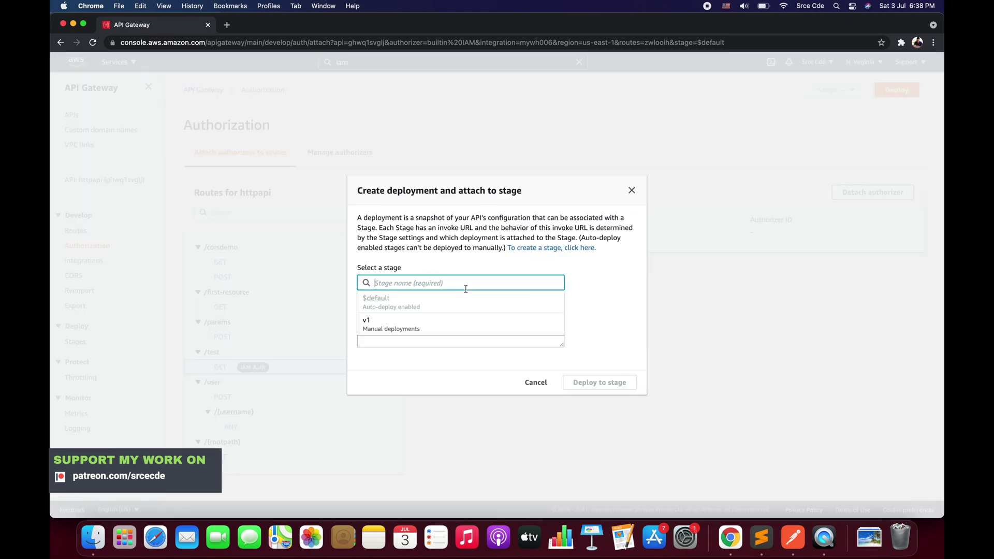
click(429, 327)
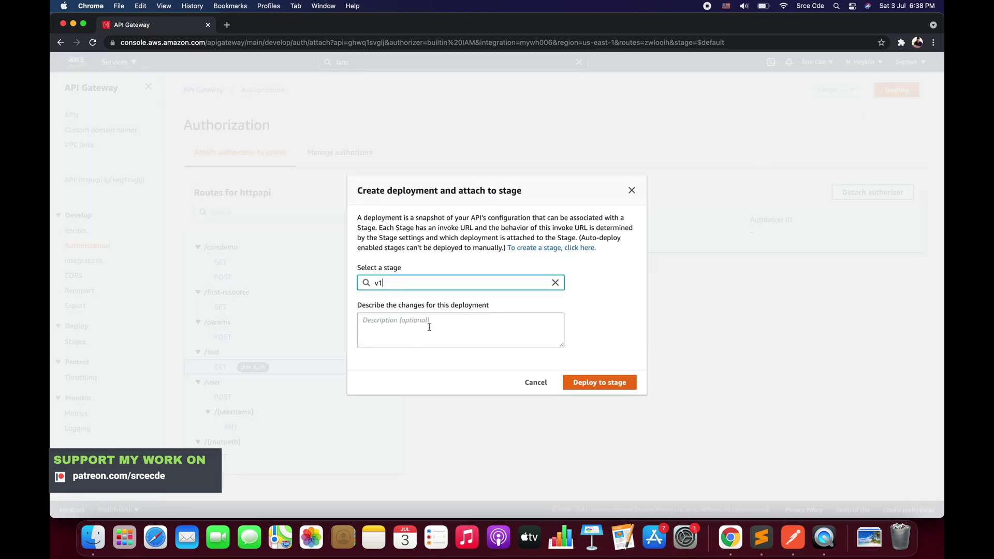
click(611, 385)
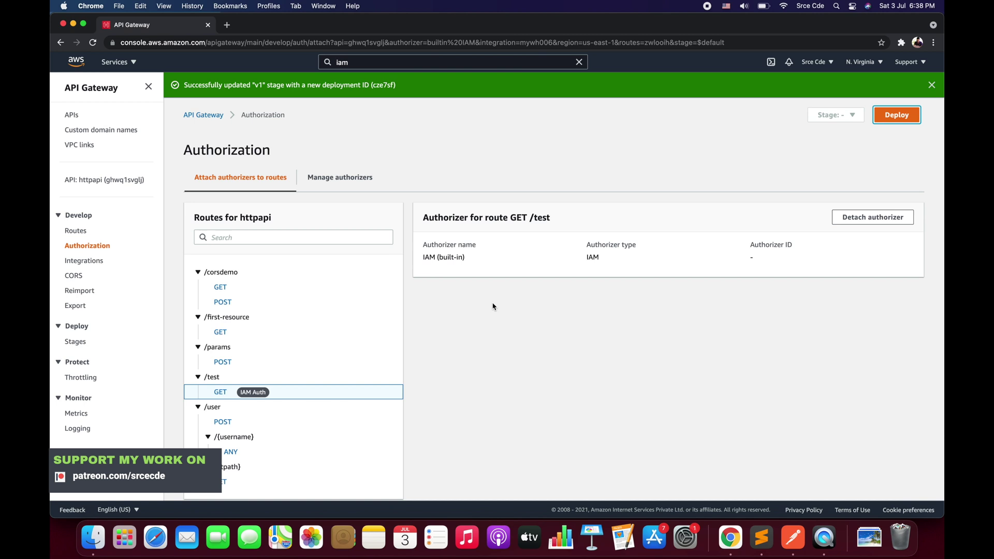
Copy the $default invoke URL from the API's Stages page
click(75, 342)
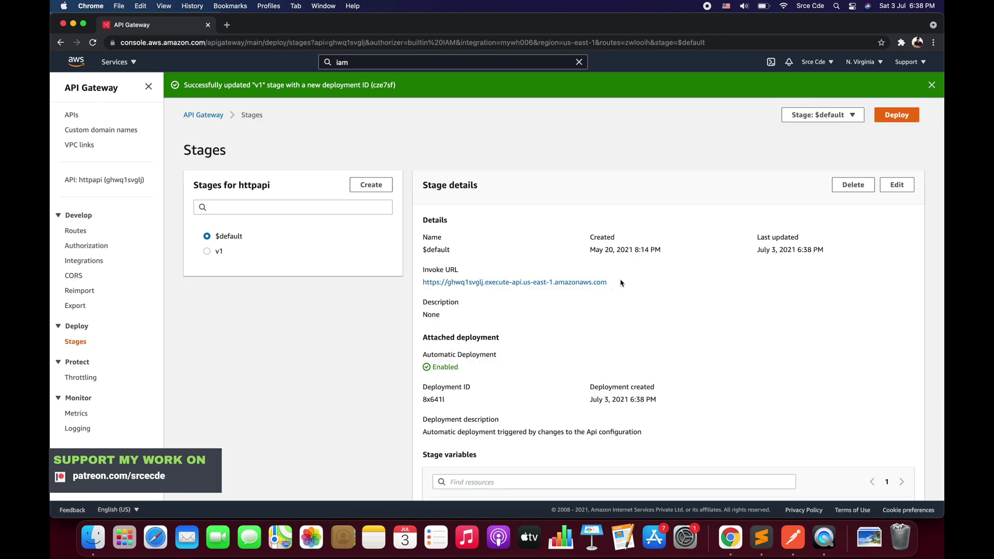
drag(414, 290, 422, 283)
key(super+c)
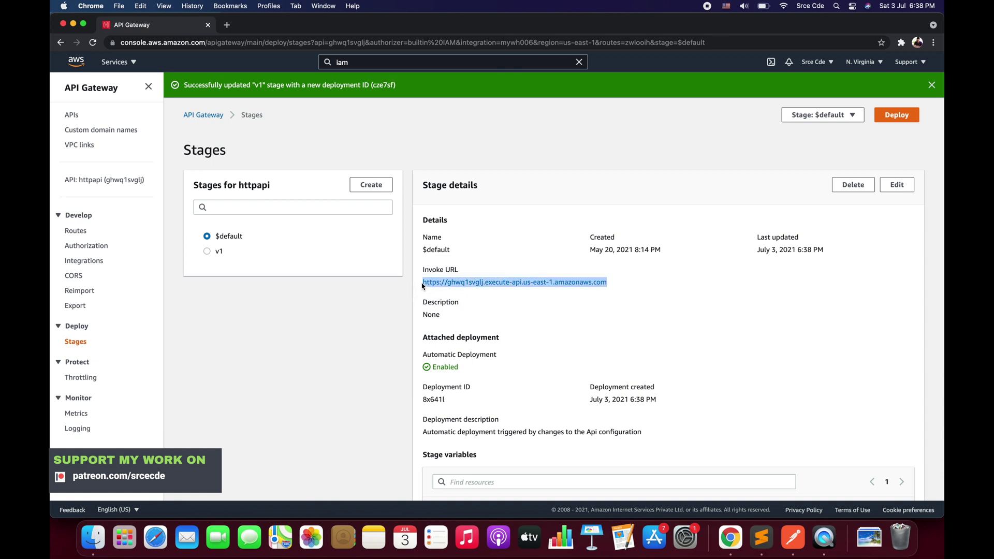
click(793, 537)
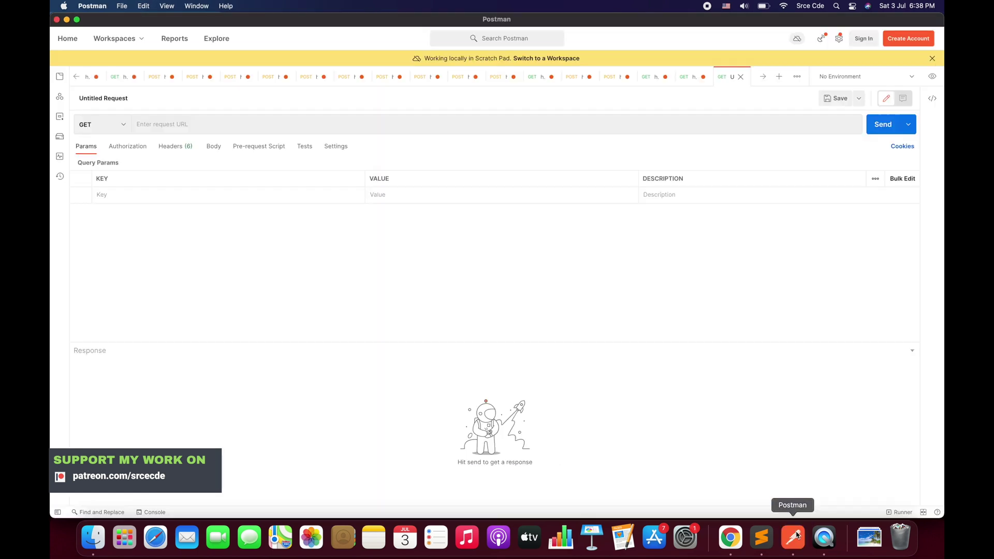
Send a Postman GET to the invoke URL plus /v1/test, receiving 403 Forbidden
click(426, 128)
key(super+v)
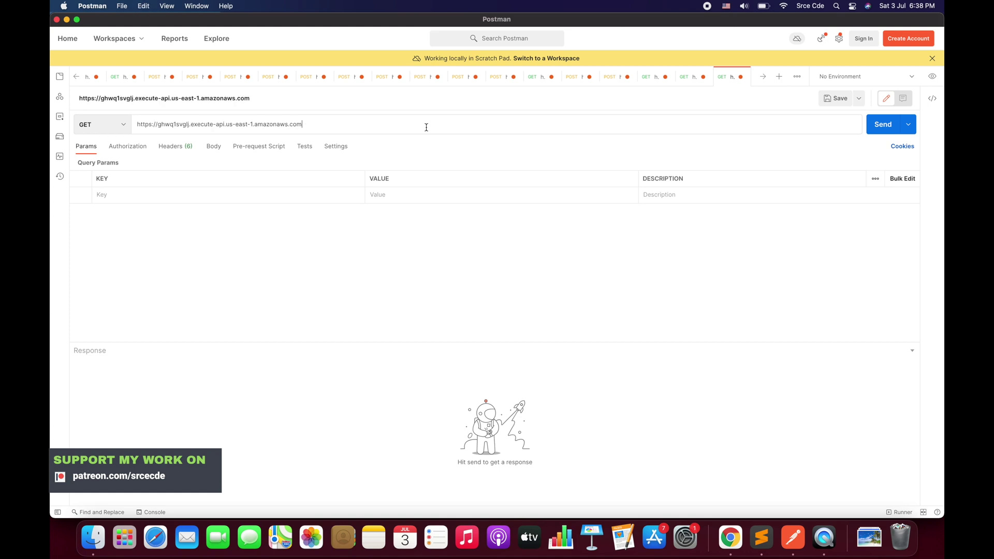
text(/v)
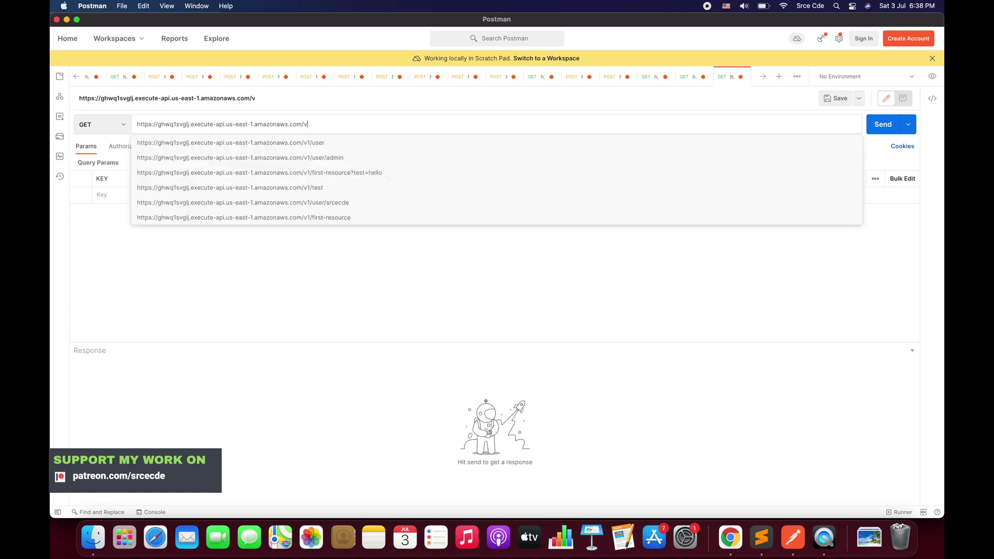
text(1/test)
click(391, 264)
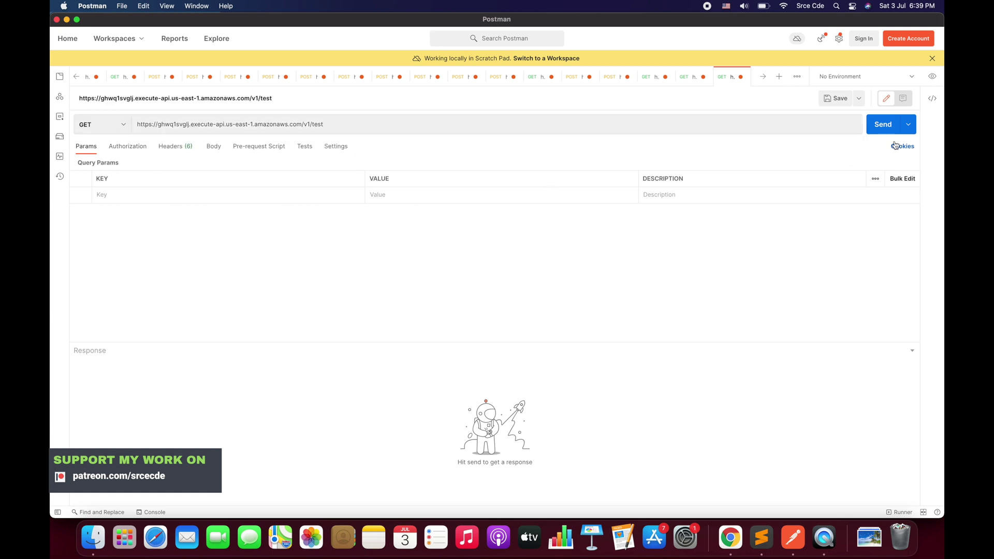
click(884, 128)
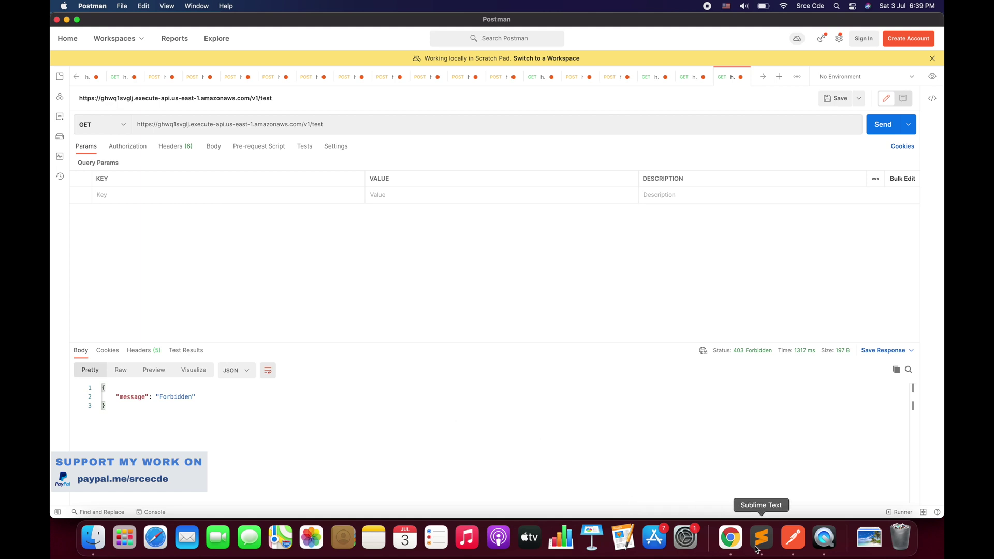
click(730, 538)
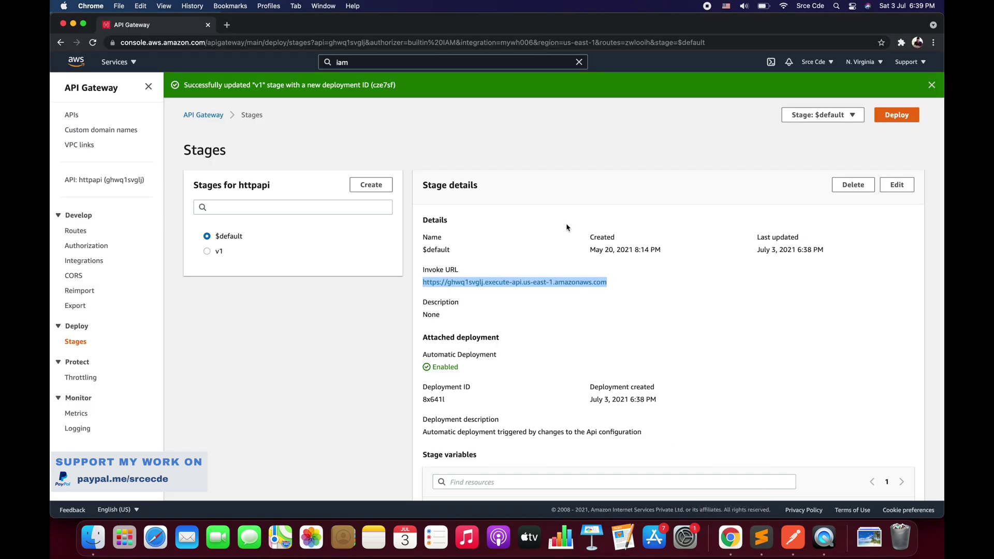
Open the IAM console in a new browser tab via the Services search
click(128, 64)
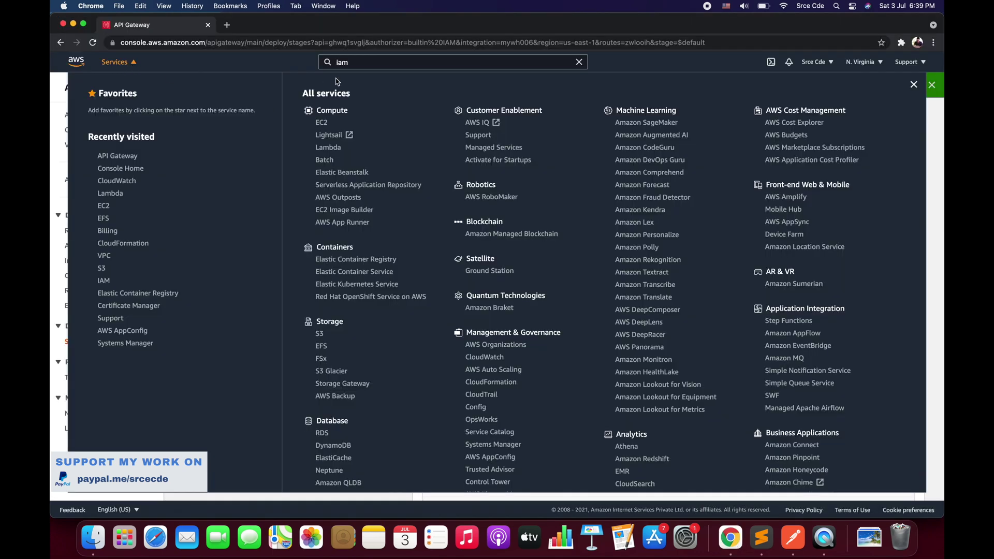
click(349, 63)
super+click(369, 138)
click(123, 60)
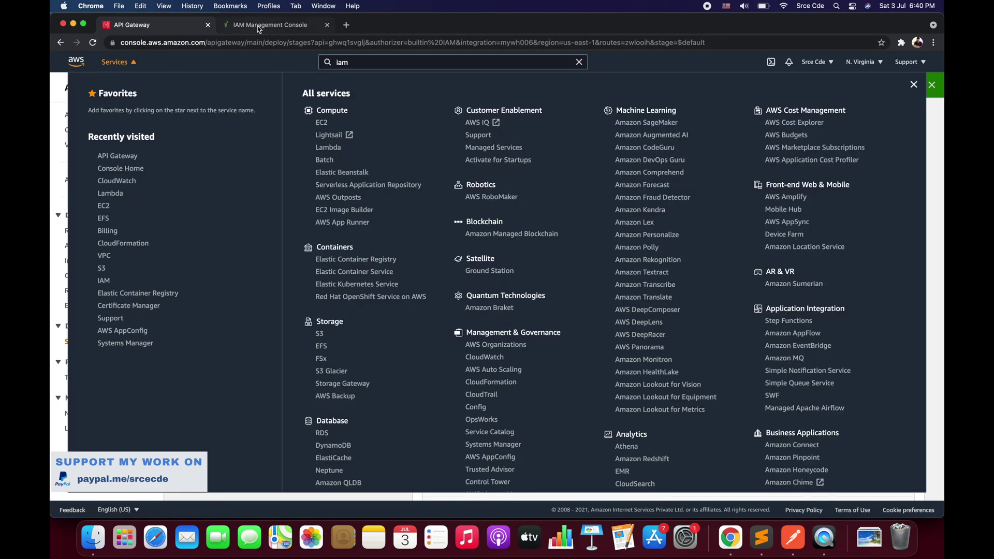
click(259, 25)
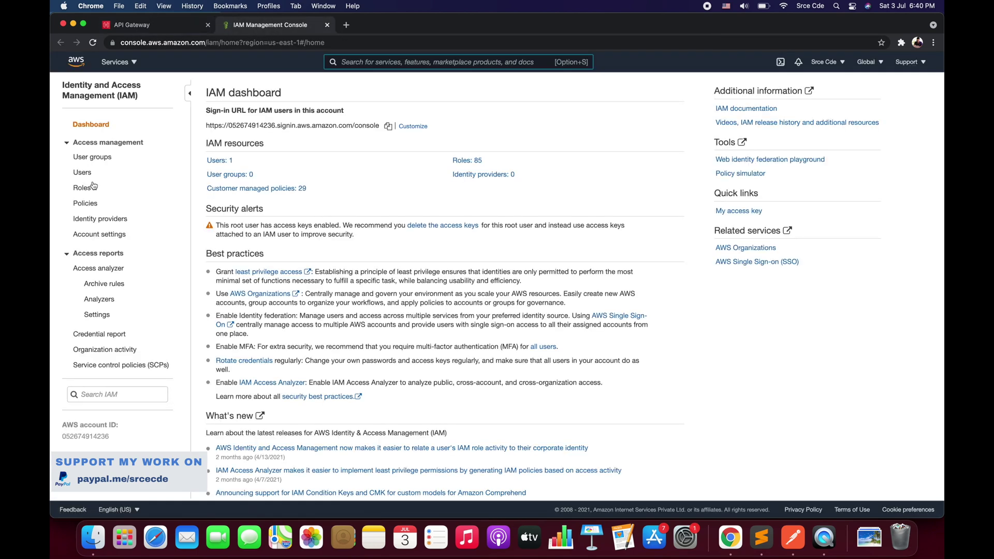
Add user 'test' with programmatic access and proceed to permissions
click(83, 172)
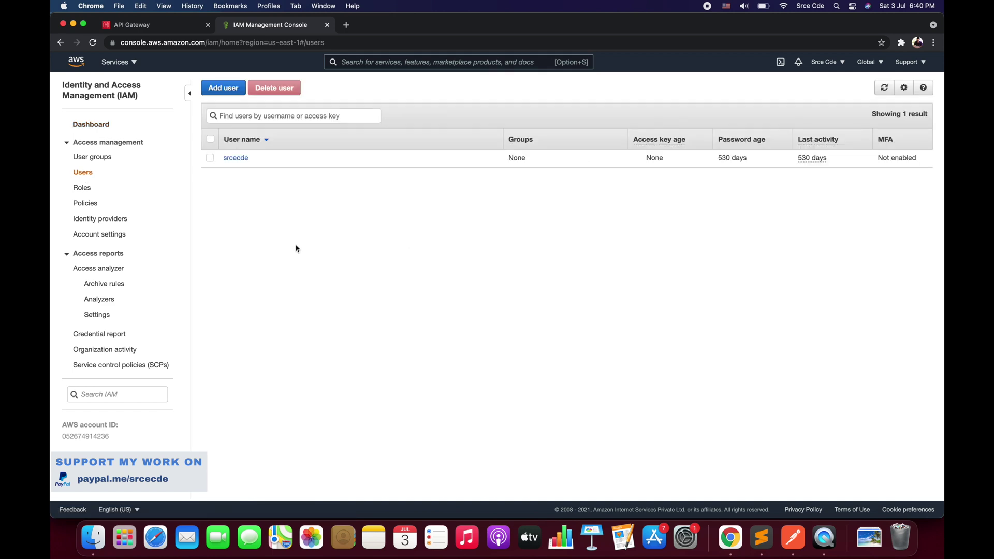
click(230, 89)
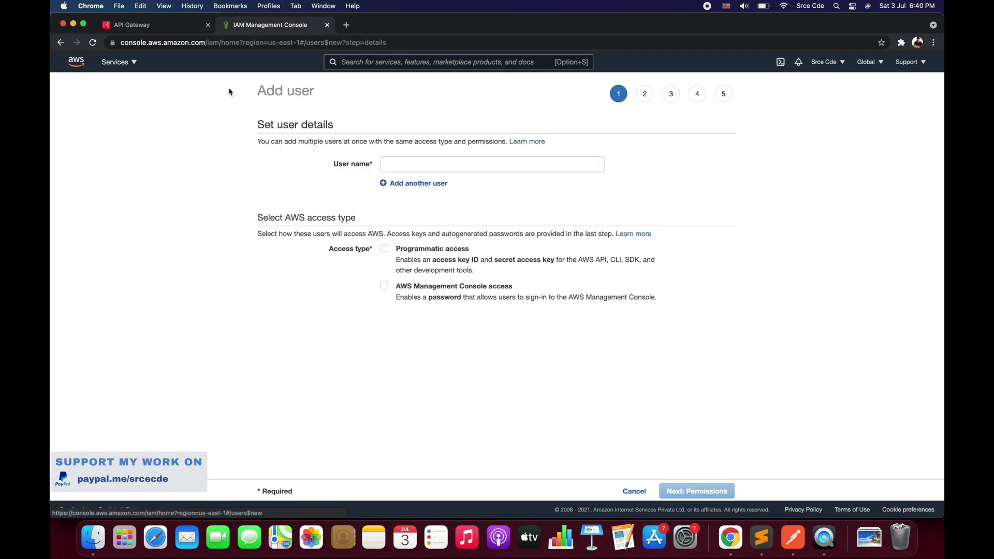
click(412, 165)
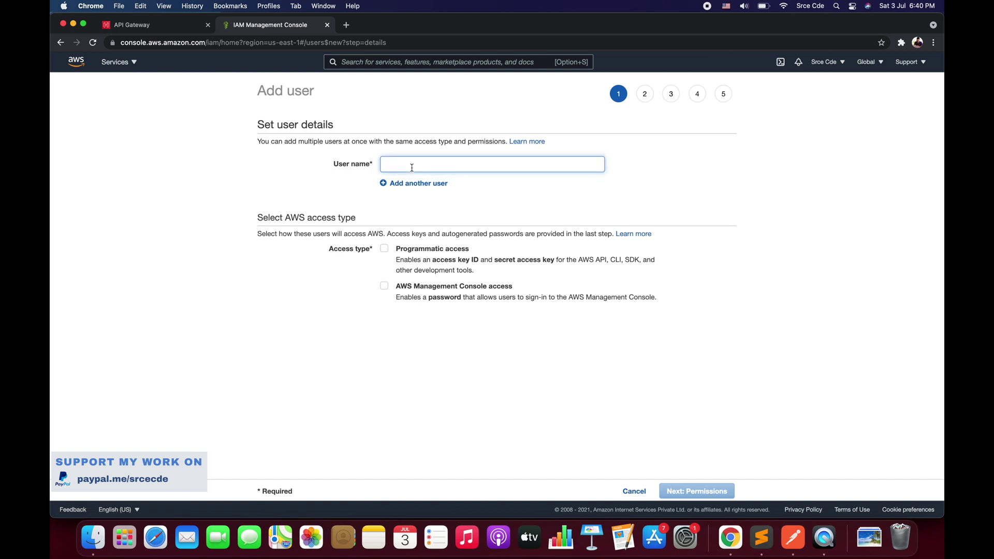
text(test)
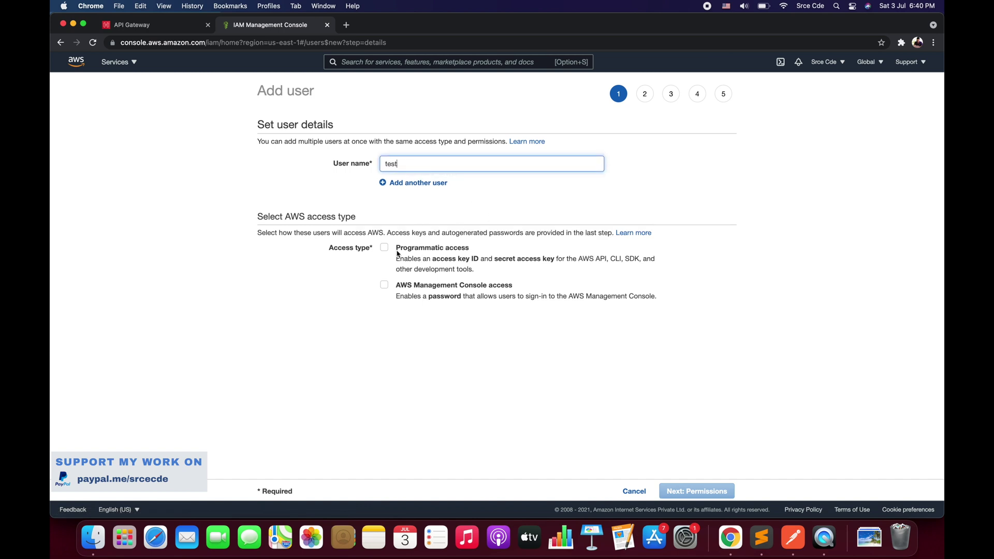
click(386, 252)
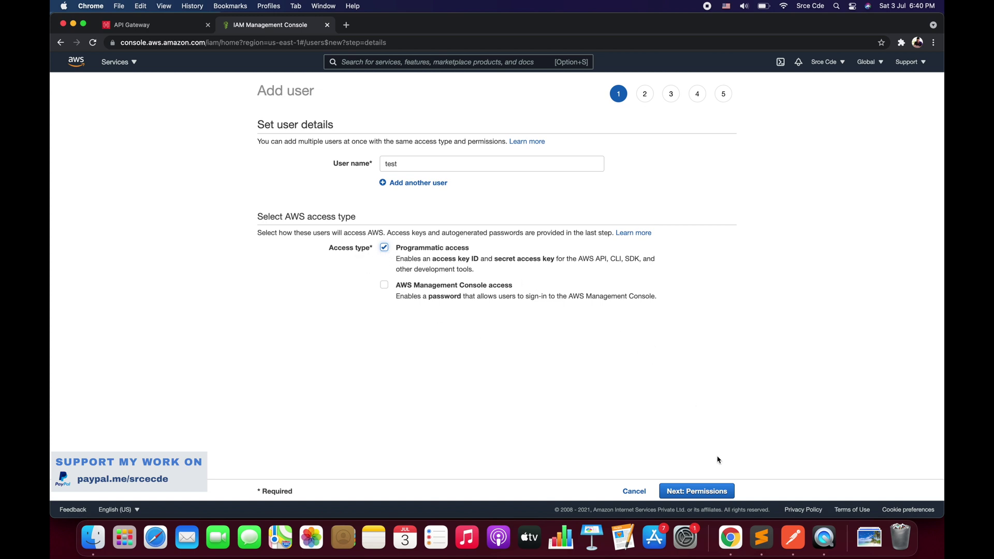
click(696, 491)
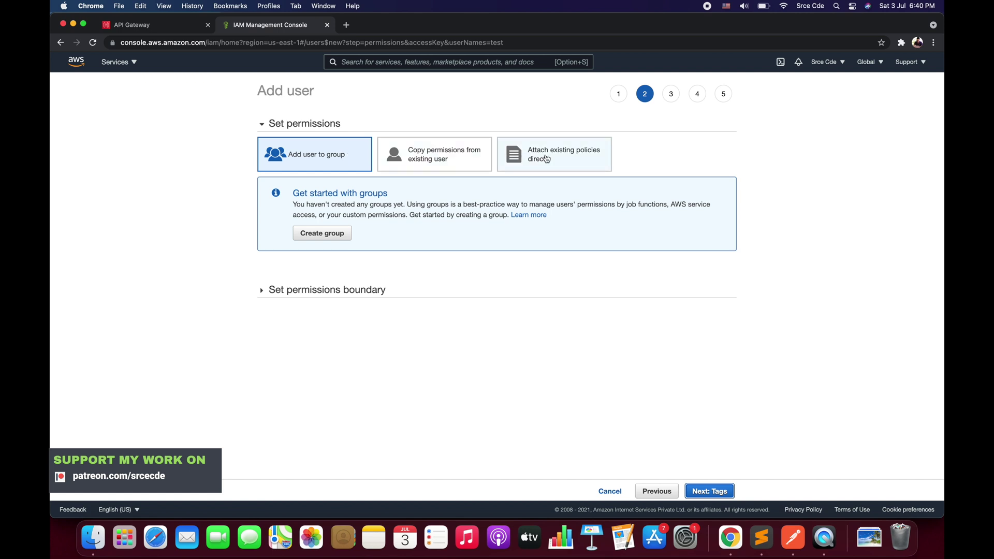
Attach the AmazonAPIGatewayInvokeFullAccess policy directly to the new user
click(573, 162)
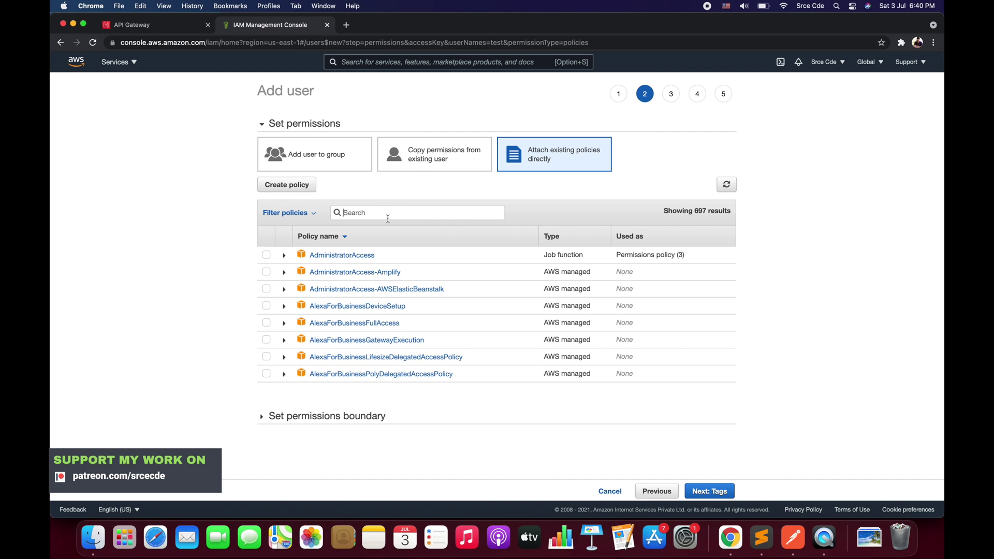
click(388, 219)
text(apiin)
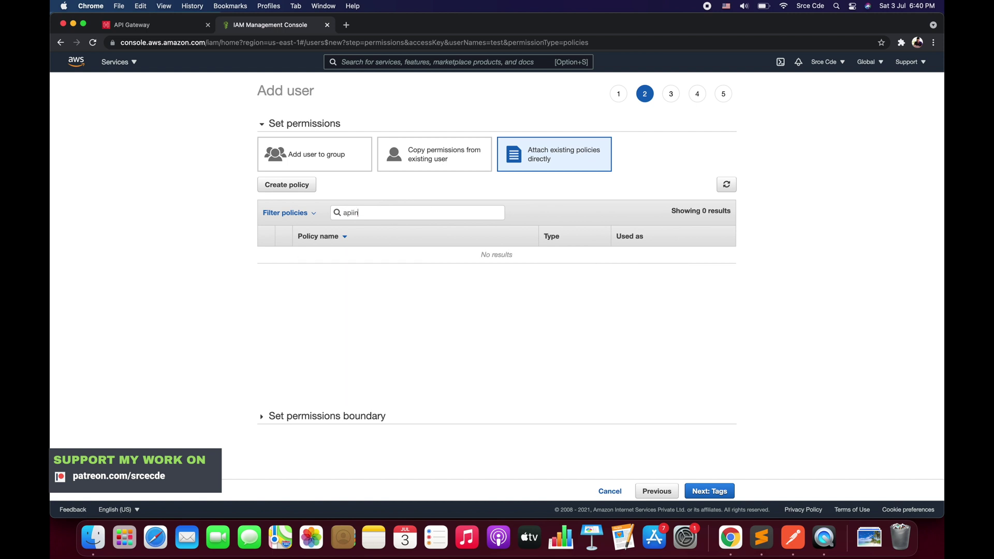
key(BackSpace)
key(BackSpace)
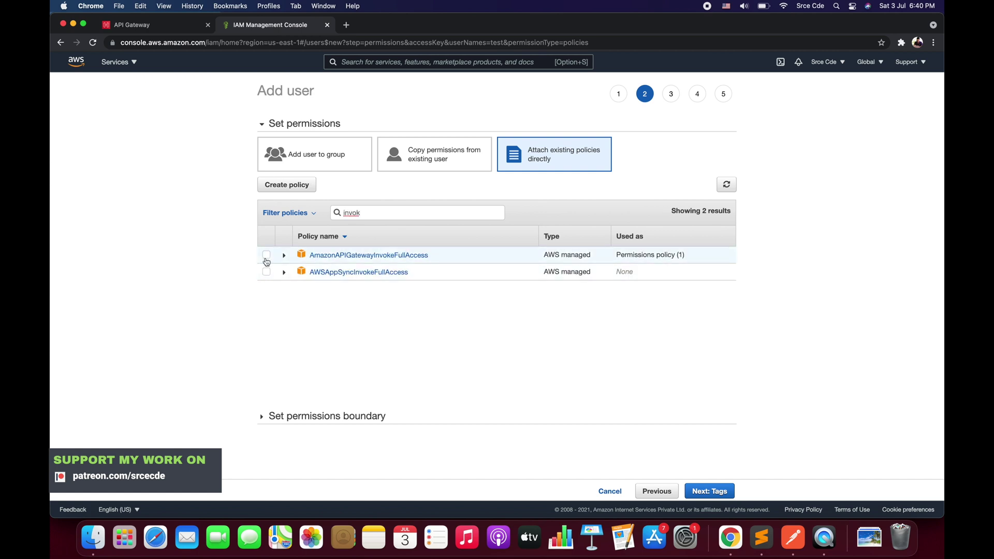
click(267, 257)
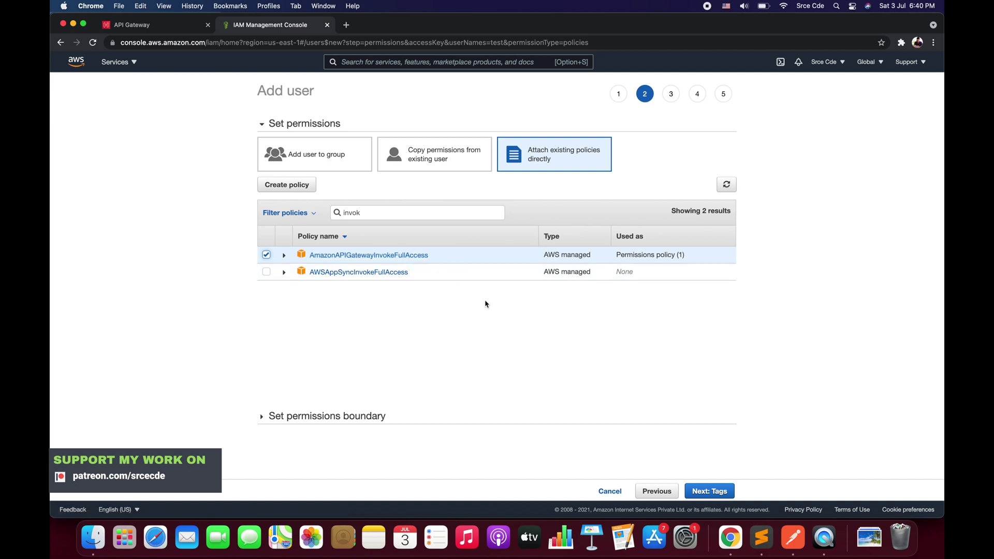
Skip tags, review, and create the user
click(718, 491)
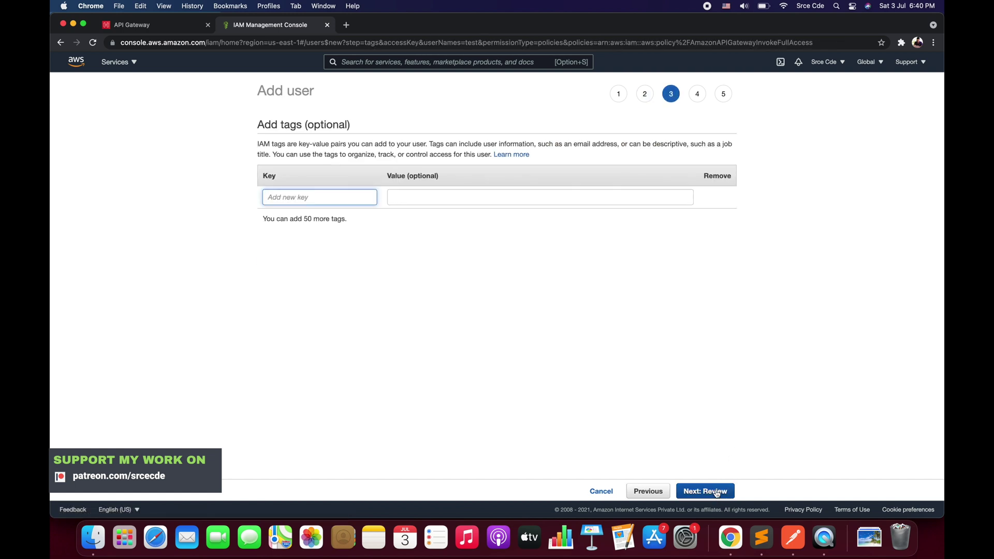
click(716, 491)
scroll(656, 405, down, 1)
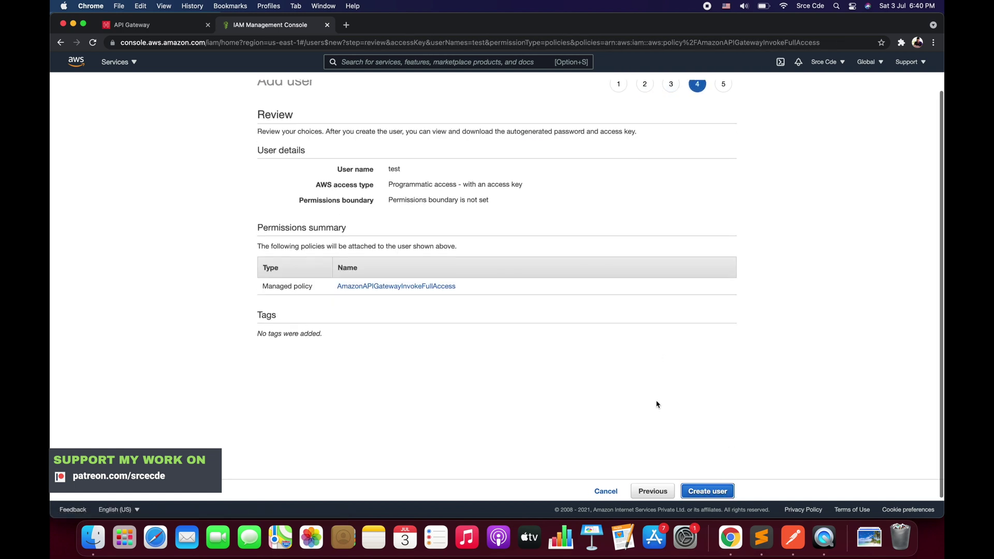
click(707, 491)
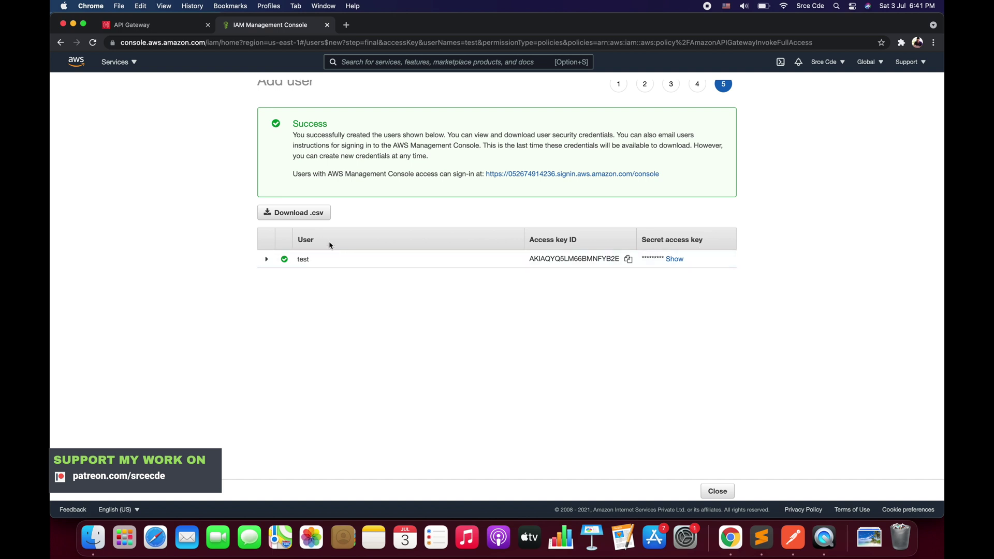
Download the test user's access keys as new_user_credentials.csv
click(296, 218)
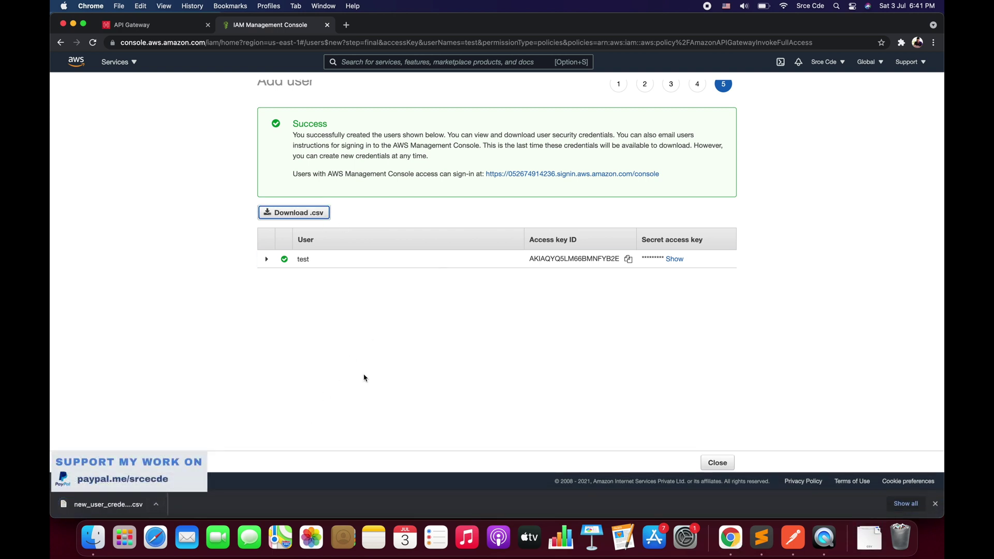
key(super+Tab)
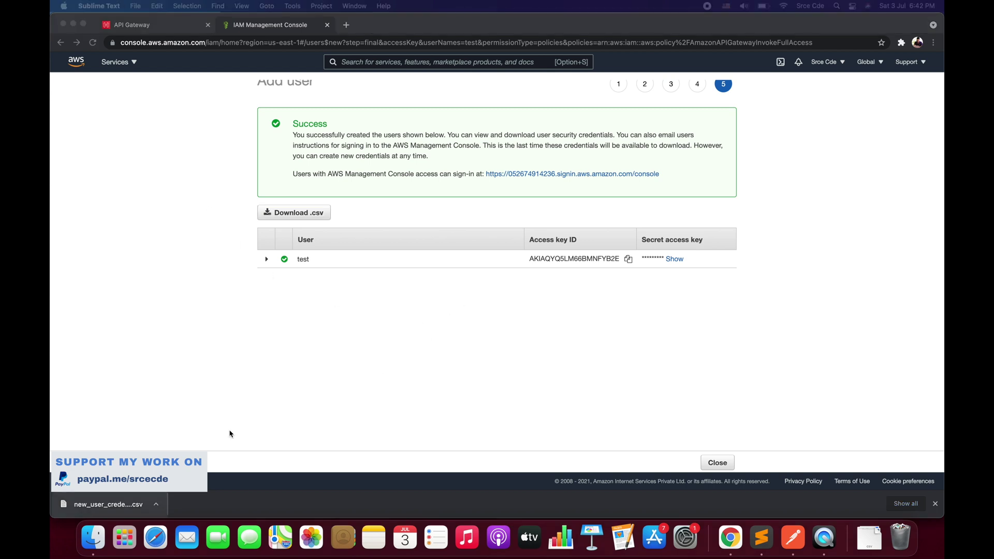
click(101, 508)
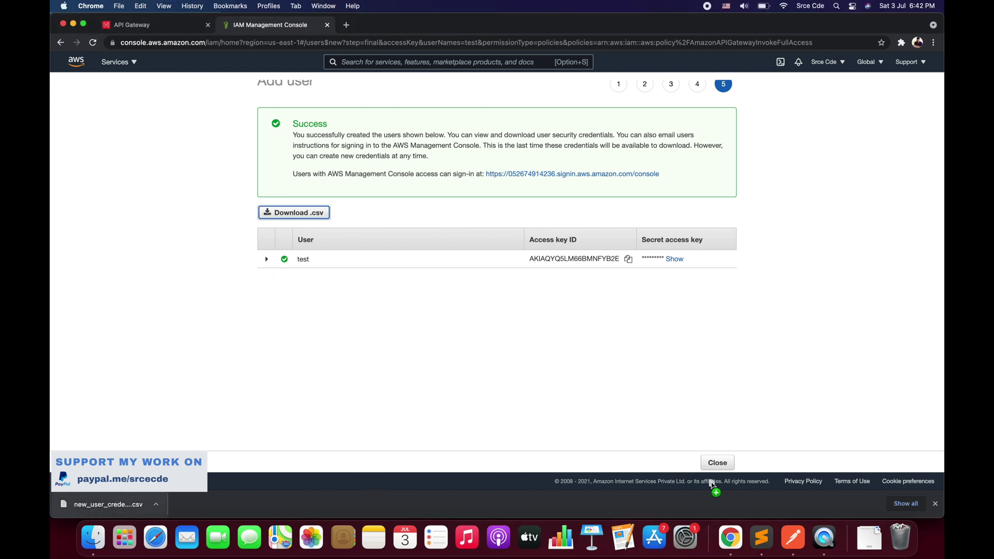
View new_user_credentials.csv maximized in Sublime Text, selecting the access key ID and secret key
click(762, 541)
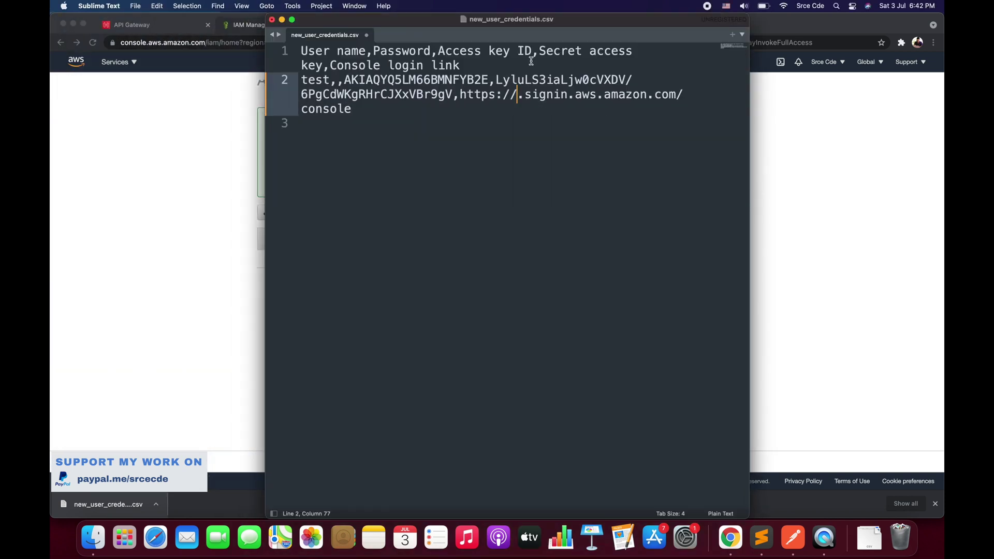
double_click(484, 24)
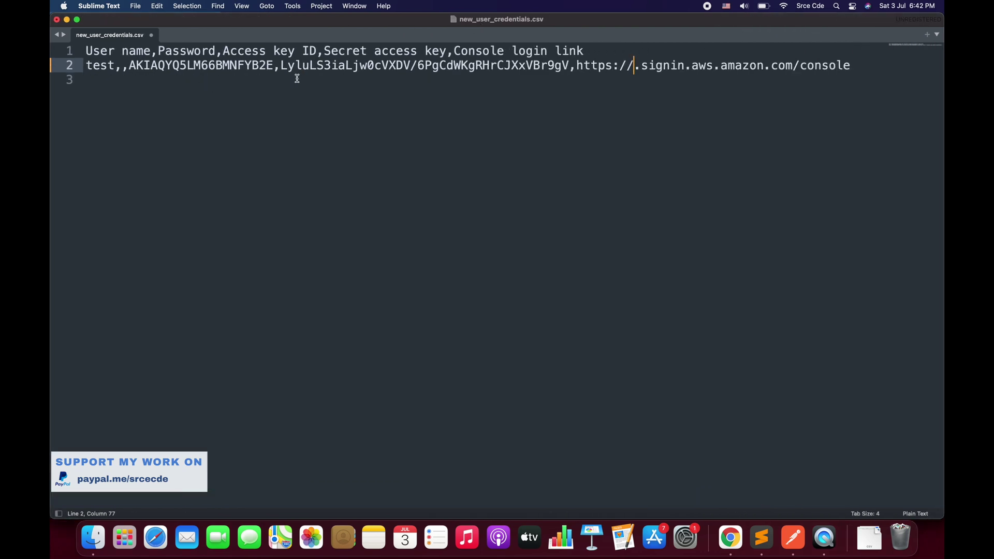
double_click(196, 65)
double_click(336, 65)
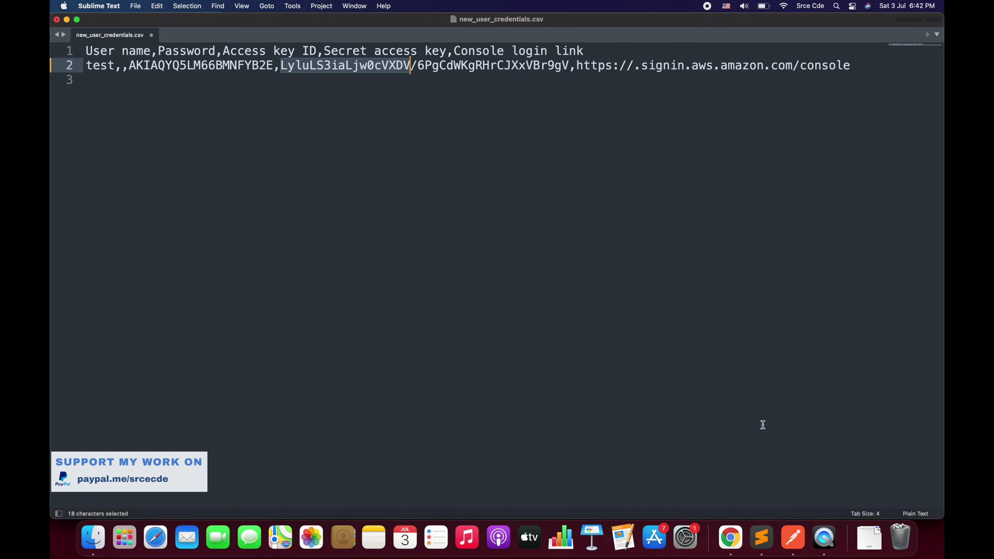
click(793, 538)
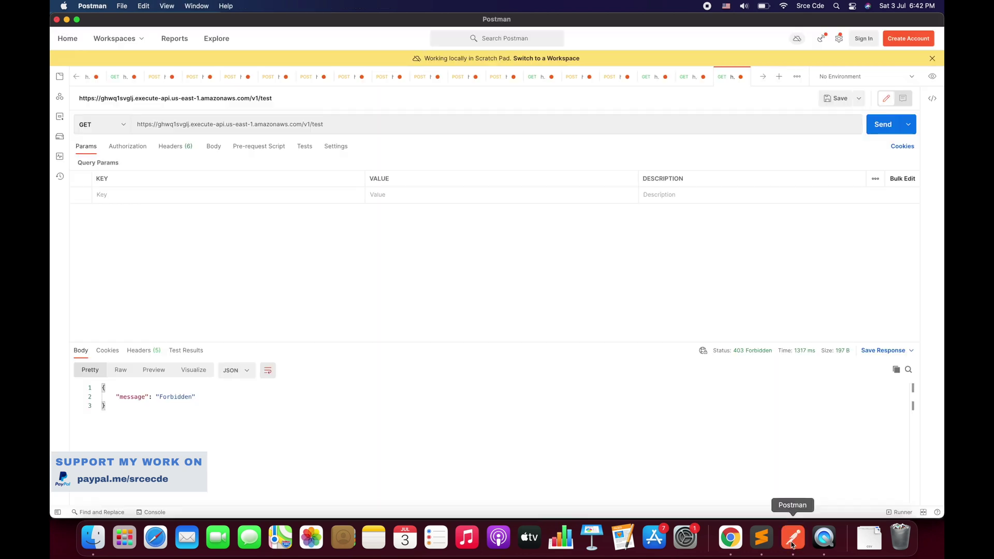
Set the Postman request's authorization type to AWS Signature
click(133, 148)
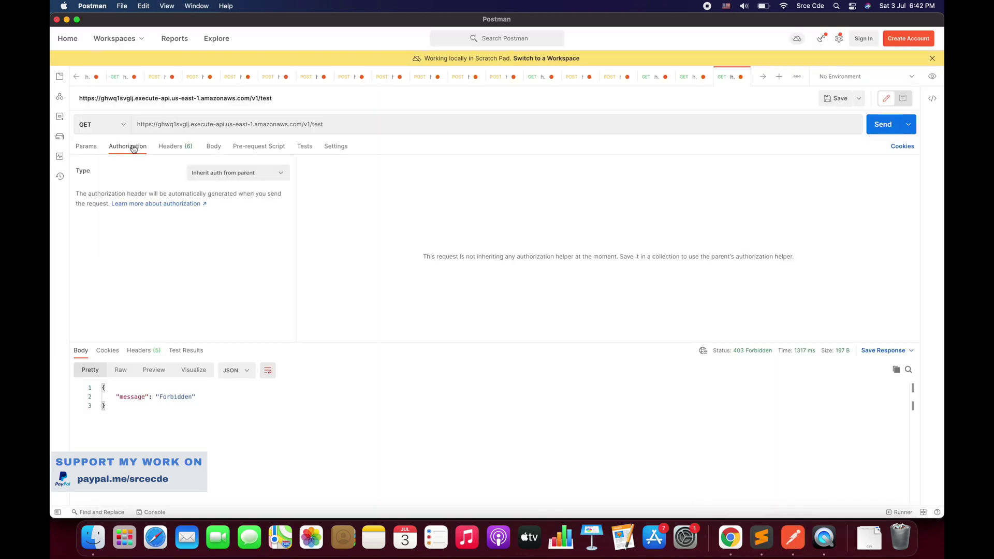
click(250, 177)
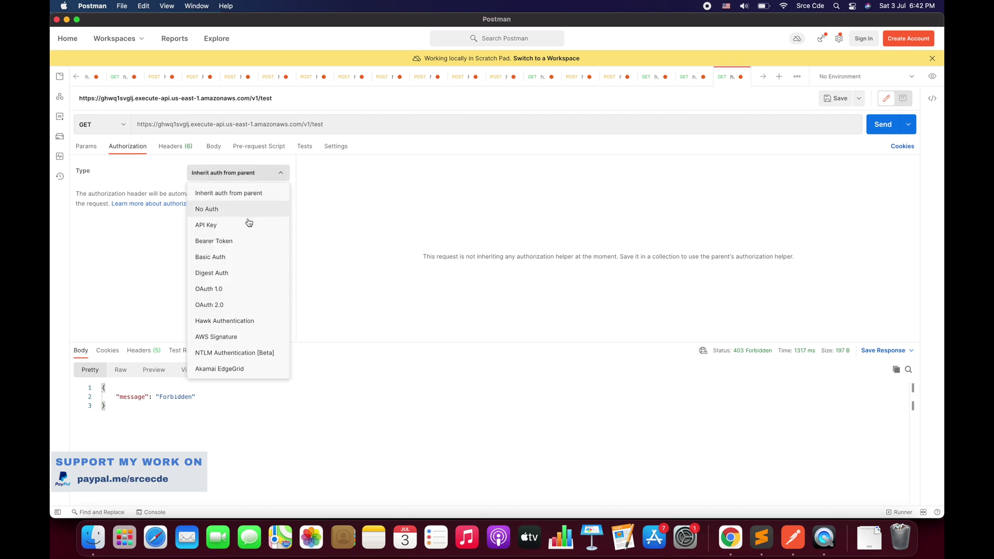
click(236, 337)
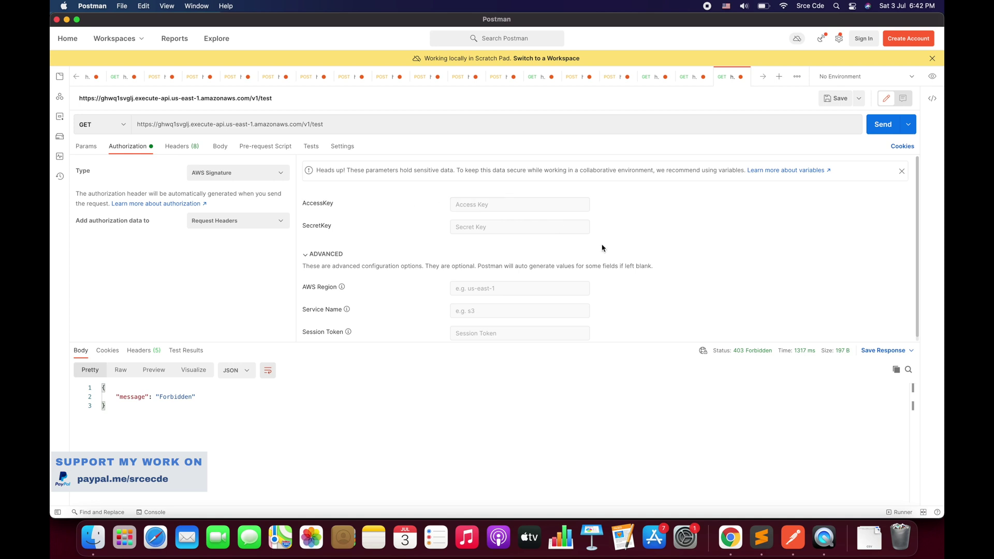
key(super+Tab)
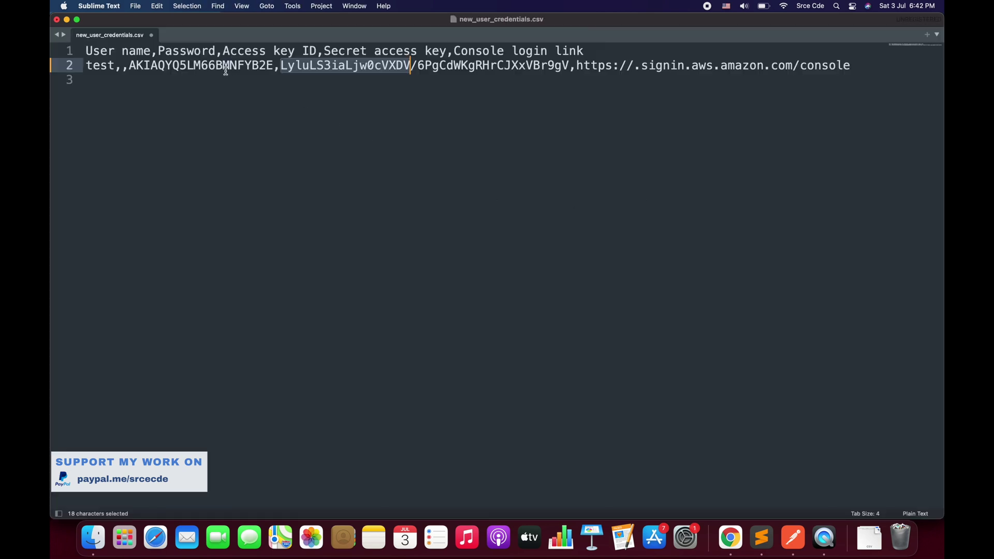
Copy the access key ID from the CSV into Postman's AccessKey field
double_click(228, 66)
key(super+c)
key(super+Tab)
click(459, 203)
key(super+v)
key(super+Tab)
Copy the 40-character secret access key into Postman's SecretKey field
click(280, 67)
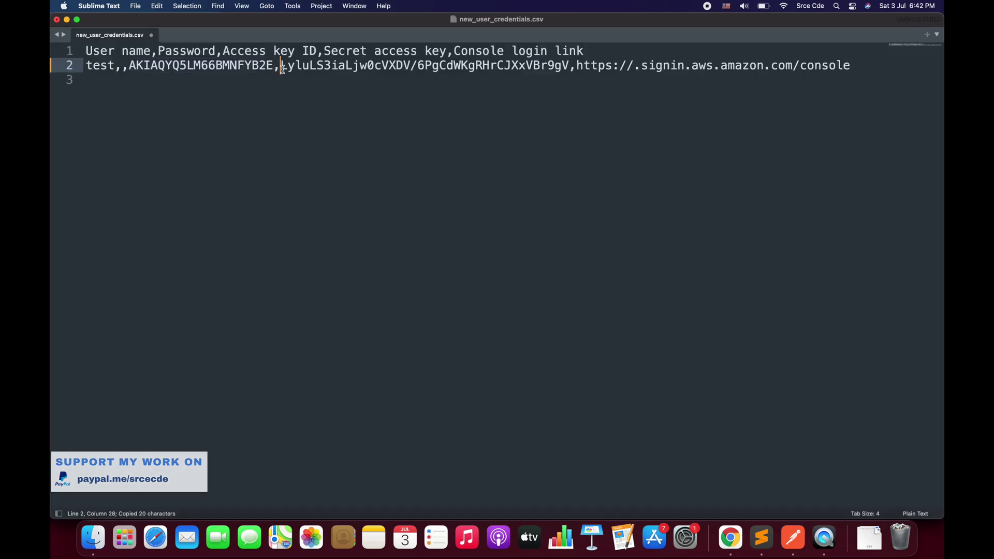
shift+click(570, 67)
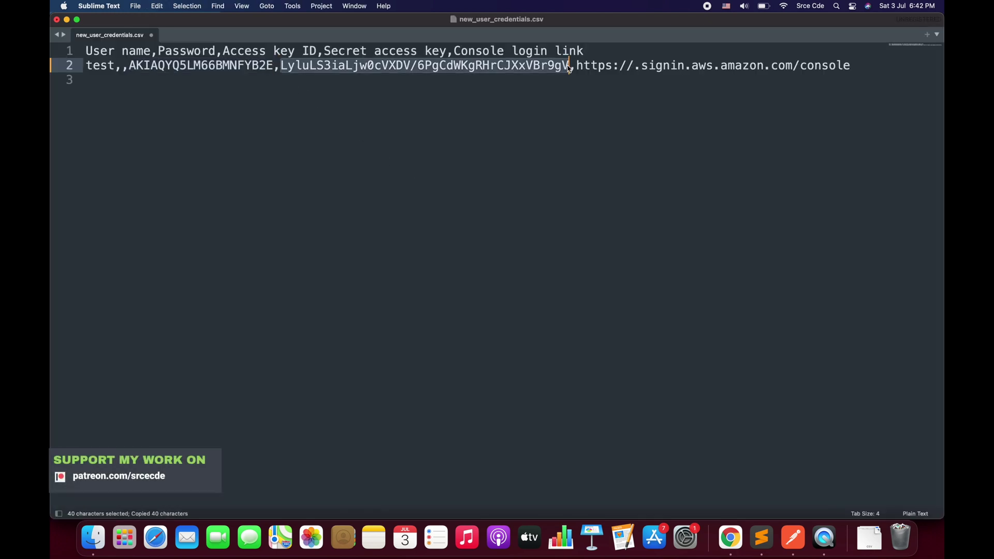
key(super+c)
key(super+Tab)
click(468, 226)
key(super+v)
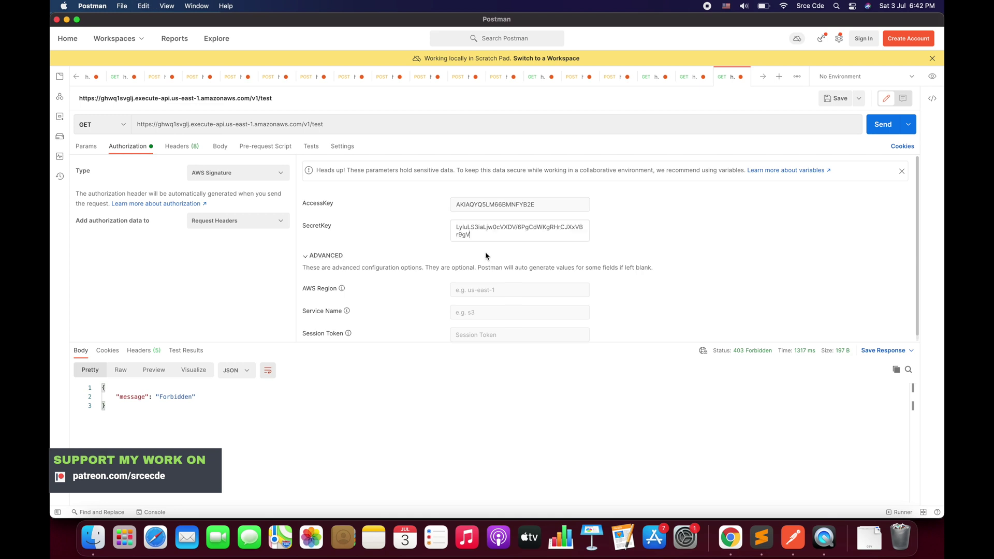
Enter region us-east and service execute-api, then resend the signed GET /test
click(487, 290)
text(us-east-1)
click(492, 311)
text(execute-api)
click(86, 147)
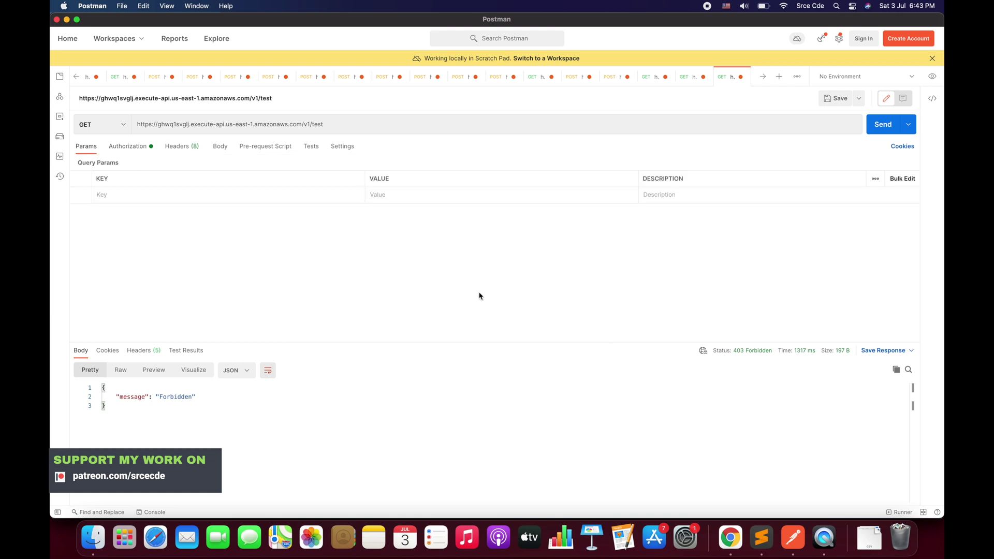
click(880, 134)
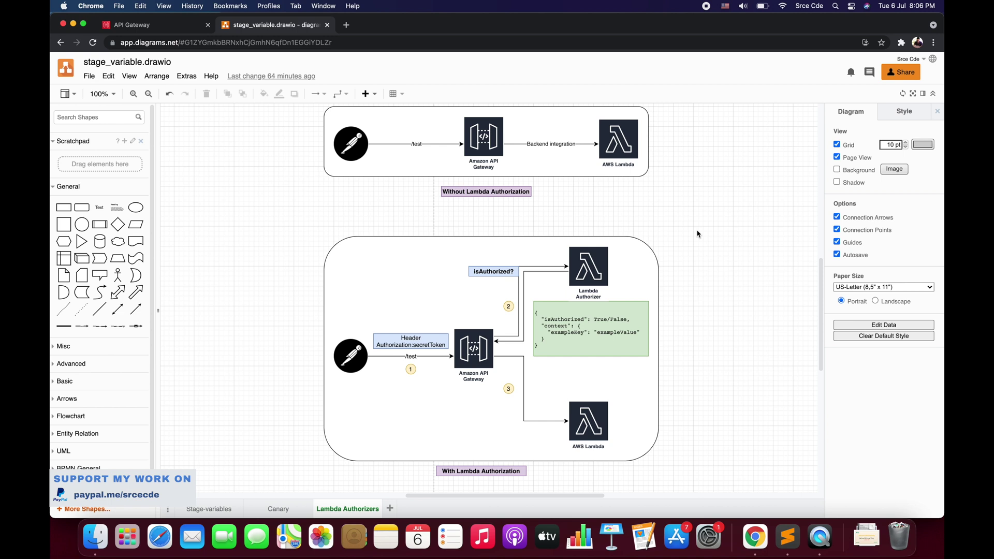
Open the httpapi Authorization page and start creating an authorizer for the POST /params route
click(156, 31)
click(96, 248)
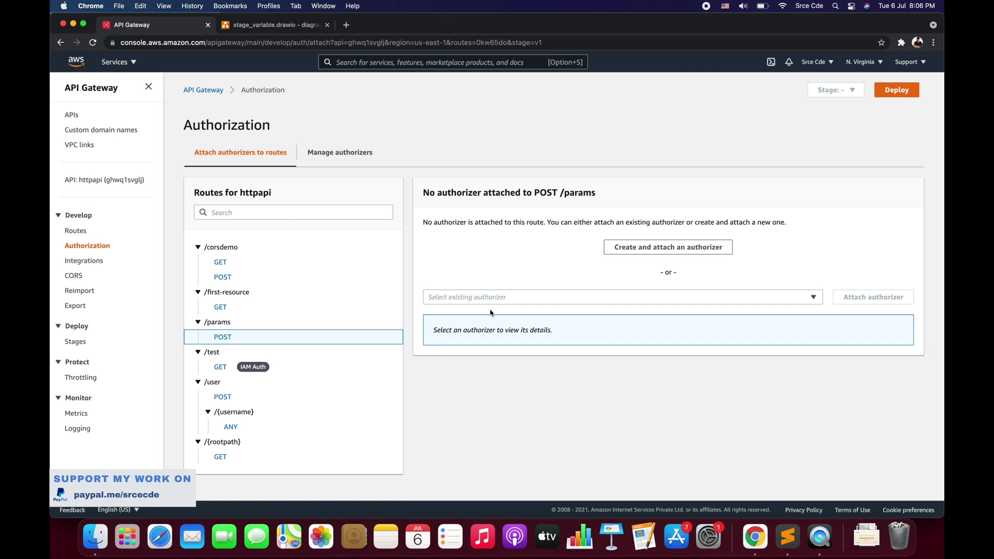
click(677, 253)
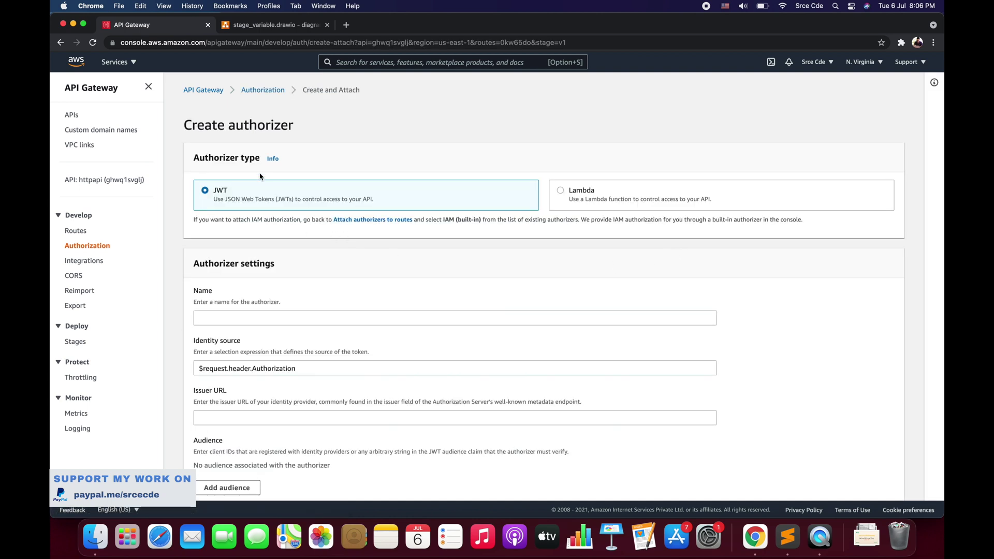
Switch the new authorizer to Lambda, review its settings, then return to the Lambda Authorizers diagram
click(561, 192)
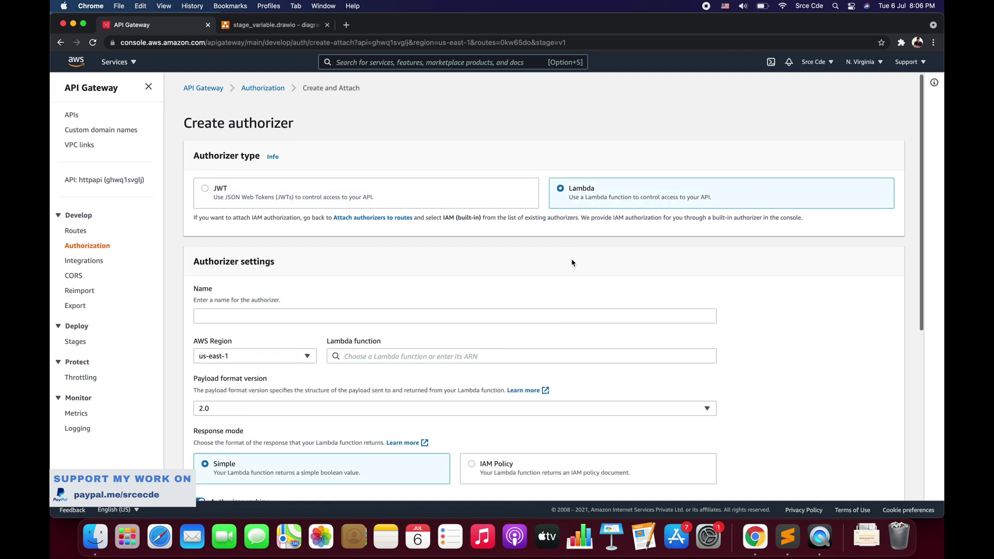
scroll(573, 262, down, 3)
scroll(572, 263, down, 3)
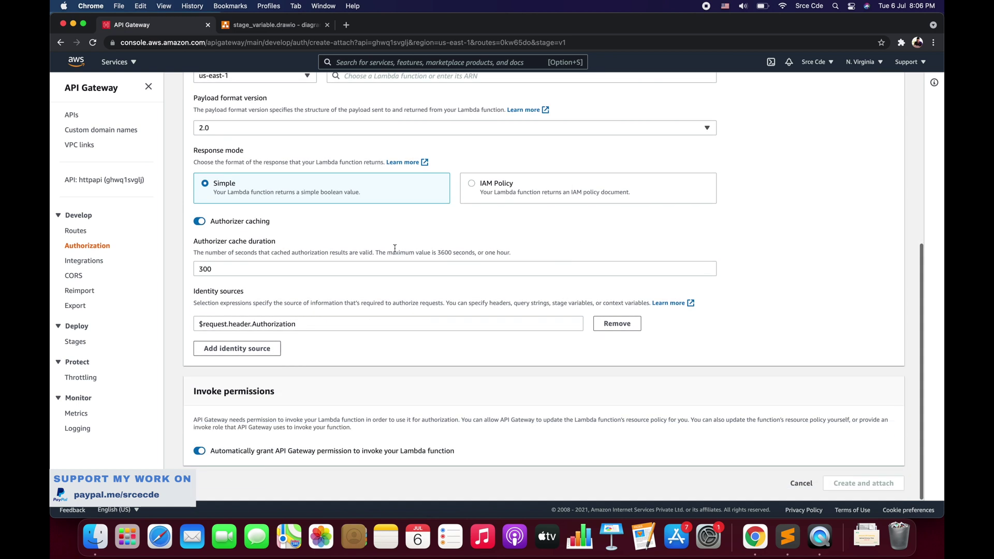
scroll(272, 224, up, 1)
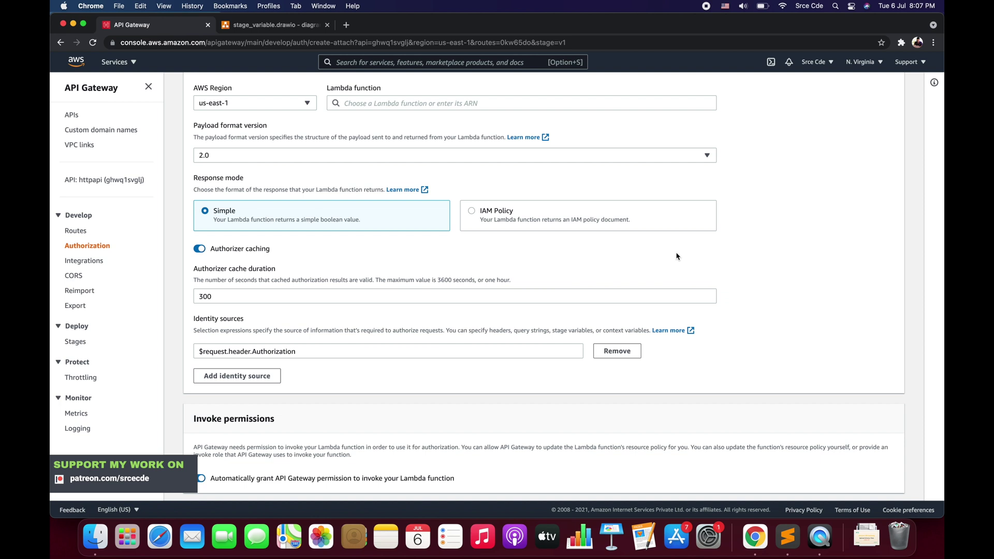
key(ctrl+Tab)
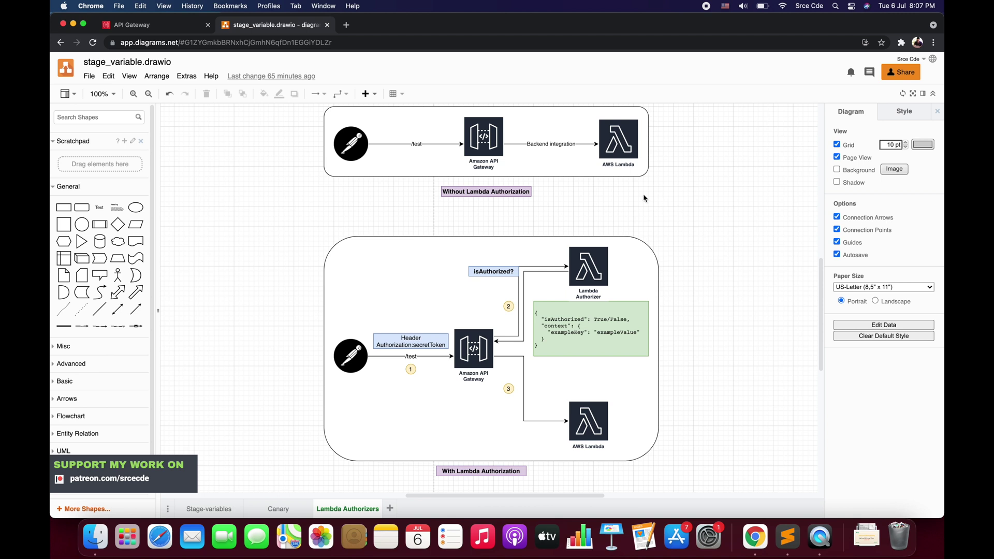
click(351, 148)
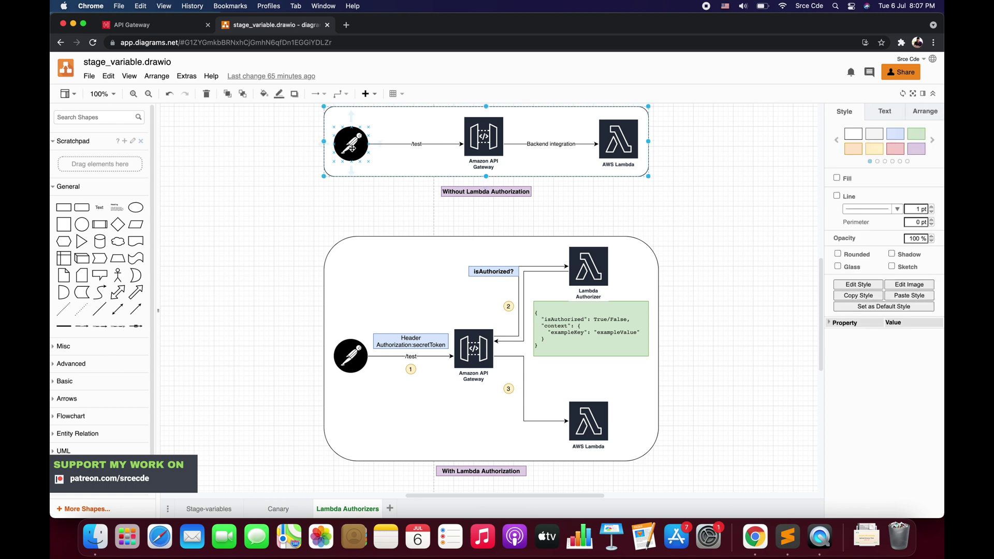
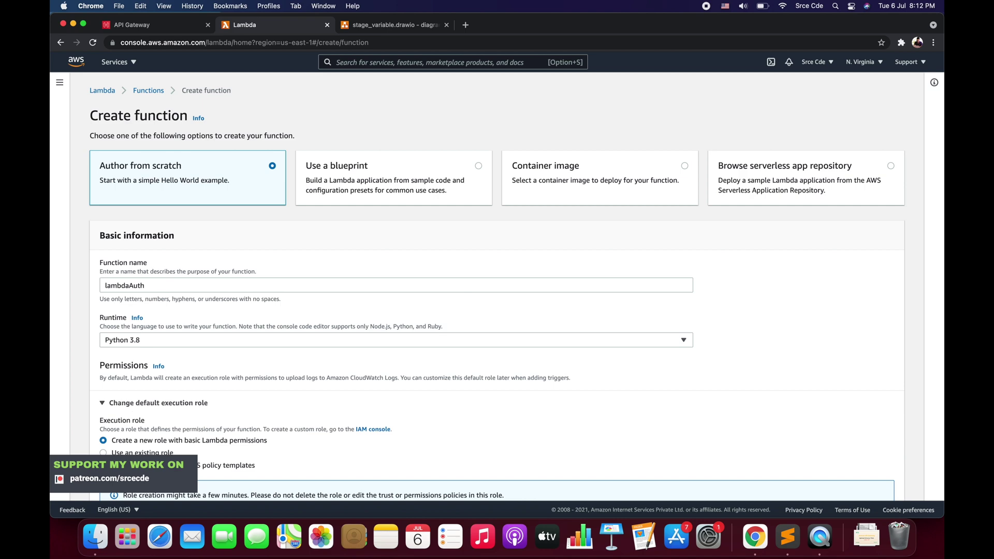
Create lambdaAuth with existing role lambda-api-gateway-role, select its starter code, and return to API Gateway
scroll(148, 445, down, 4)
click(137, 408)
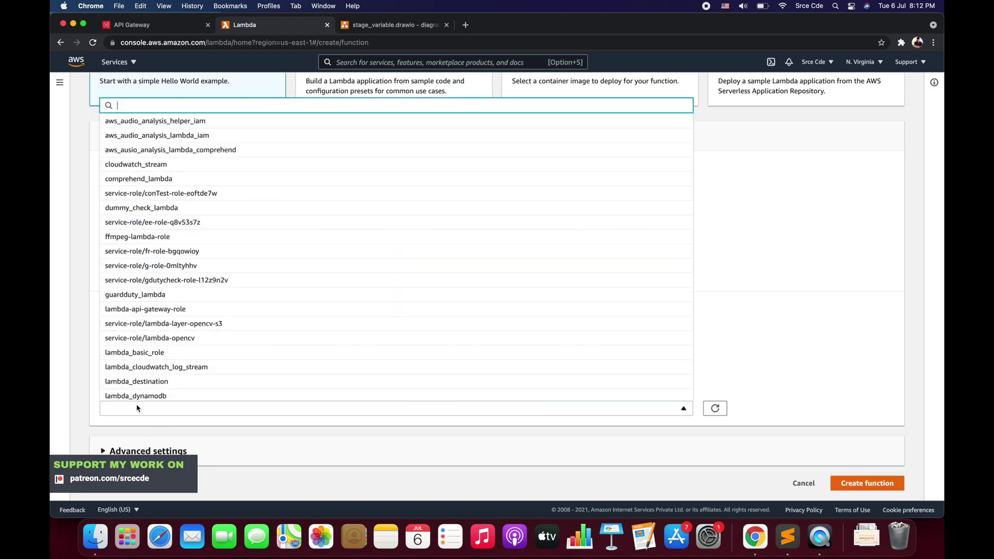
text(api)
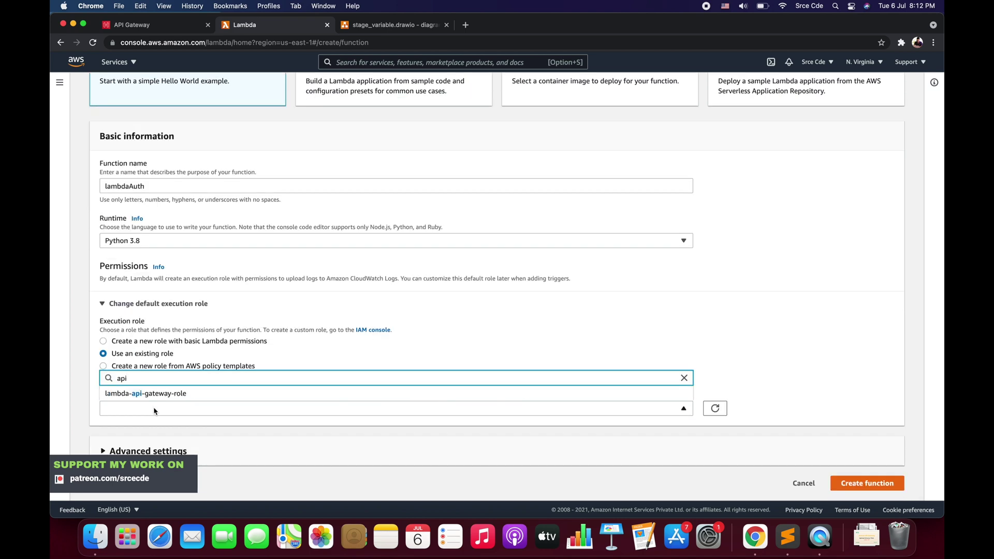
click(153, 393)
click(888, 494)
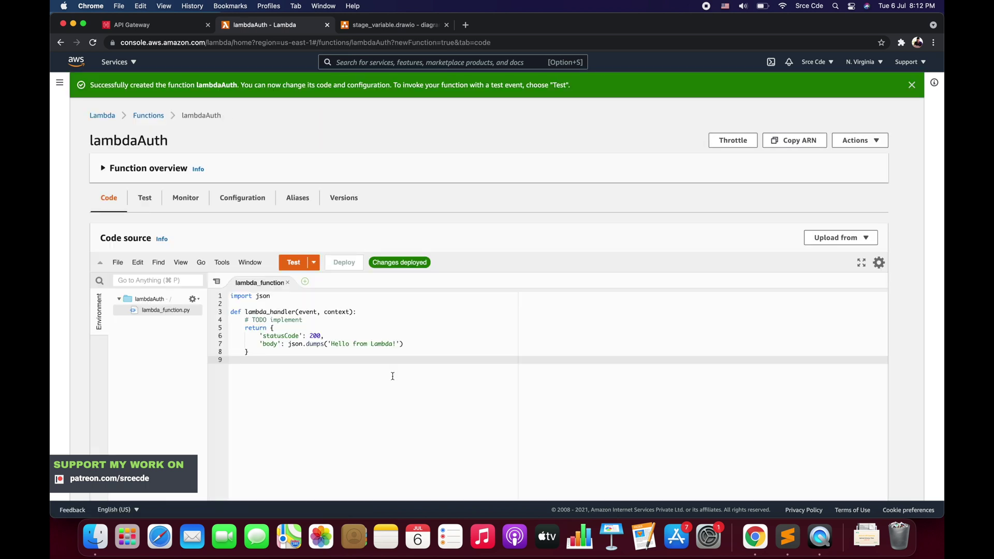
drag(308, 409, 228, 301)
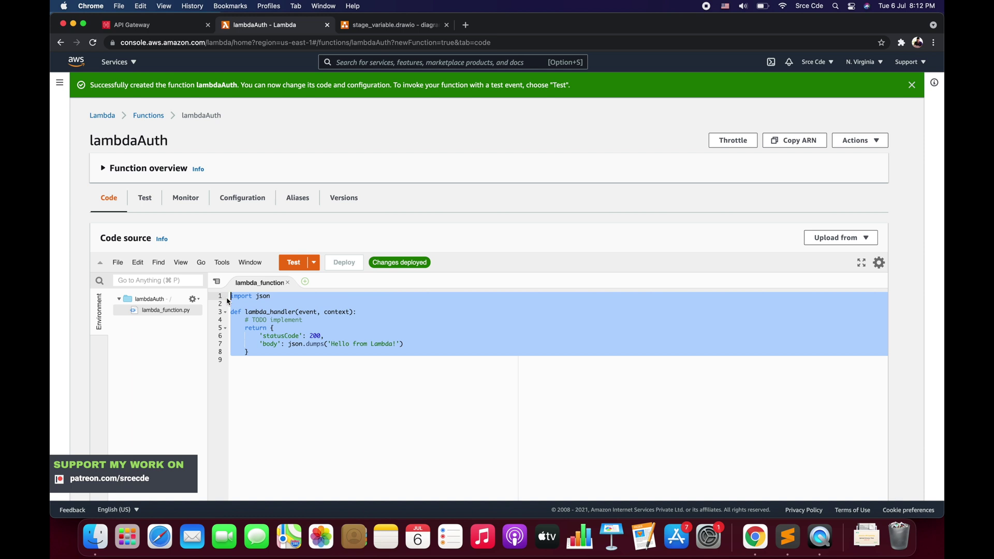
click(136, 25)
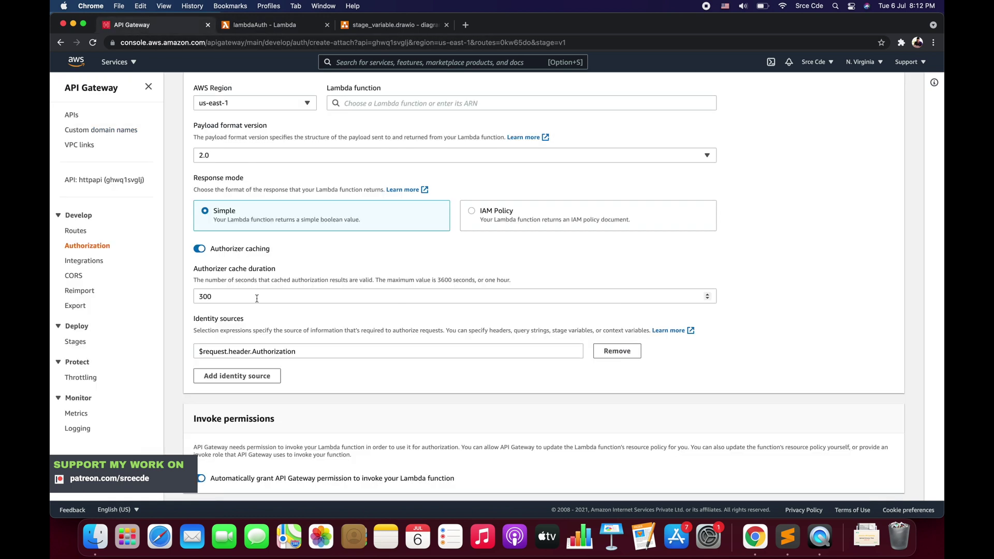
Detach the IAM authorizer from the GET /test route and begin creating a replacement authorizer
click(88, 238)
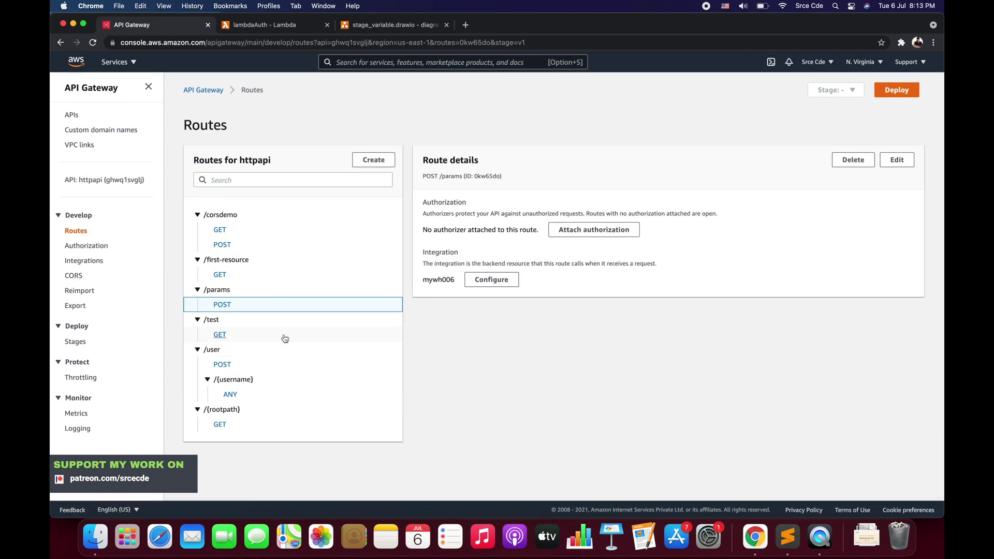
click(222, 336)
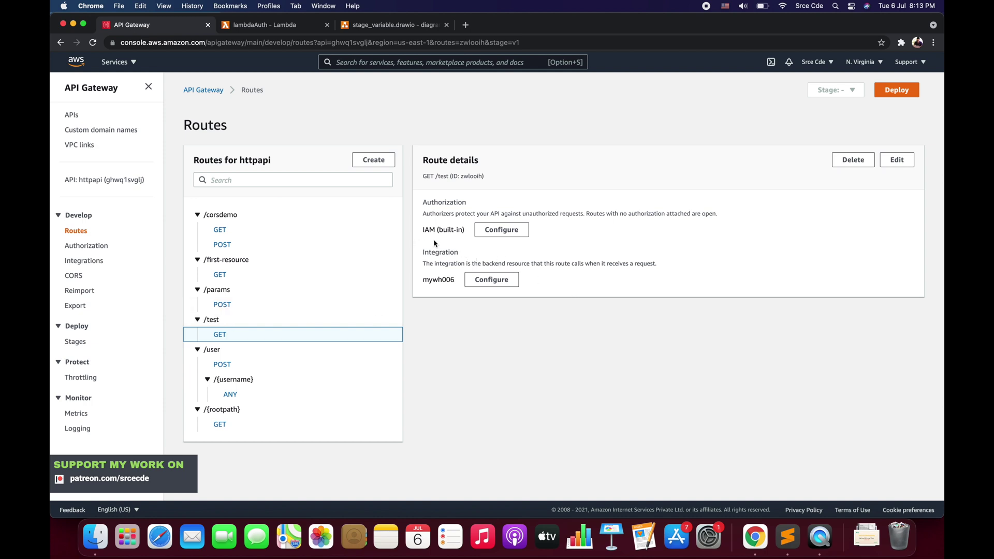
click(503, 230)
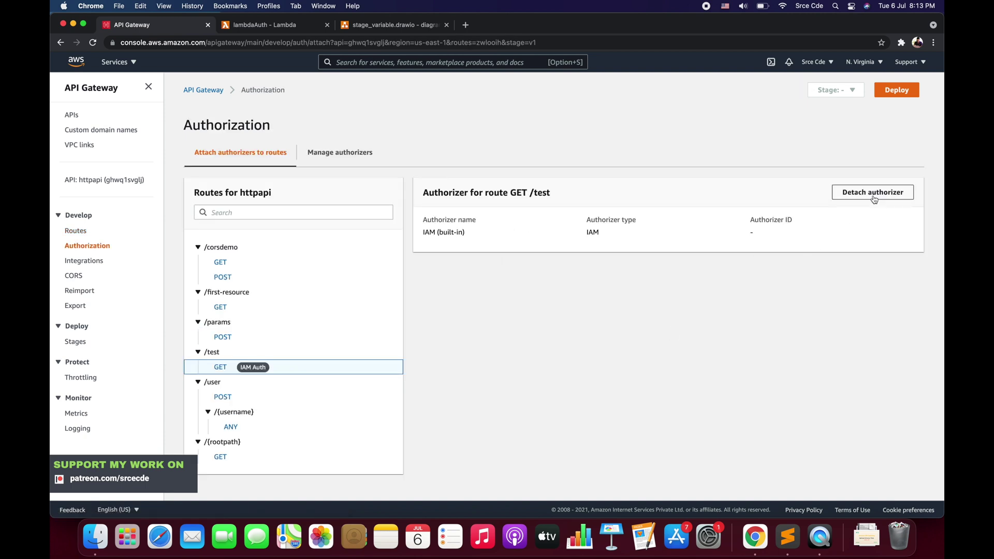
click(873, 193)
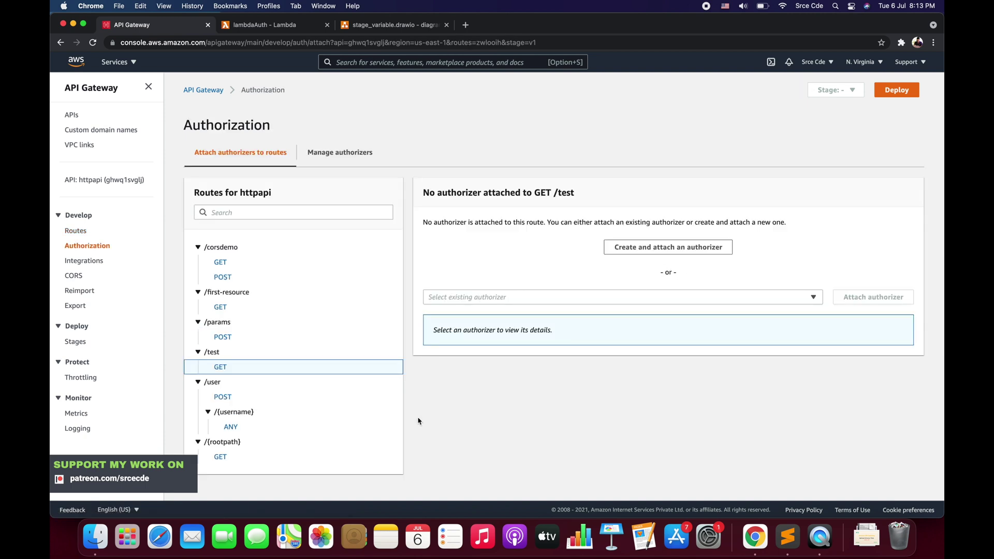
scroll(418, 421, down, 1)
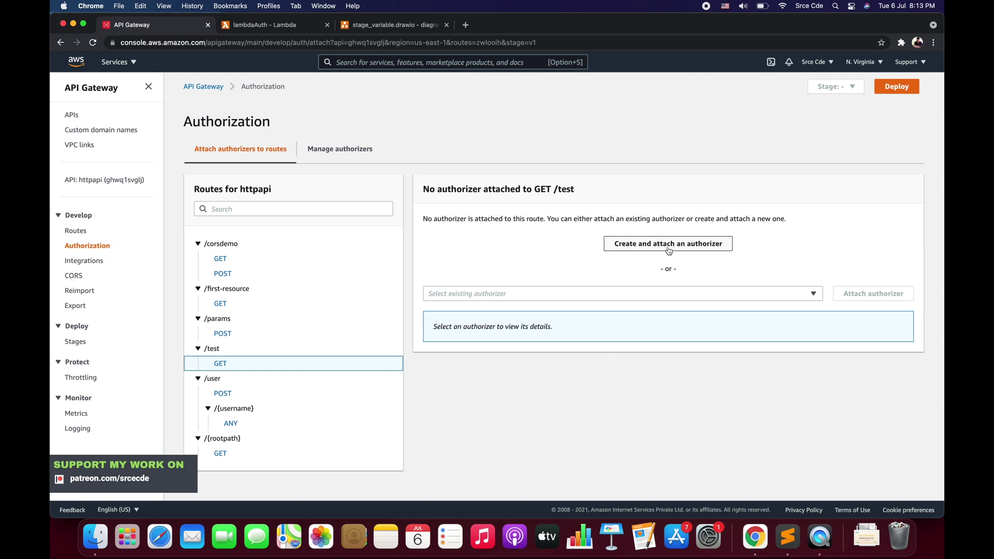
click(668, 250)
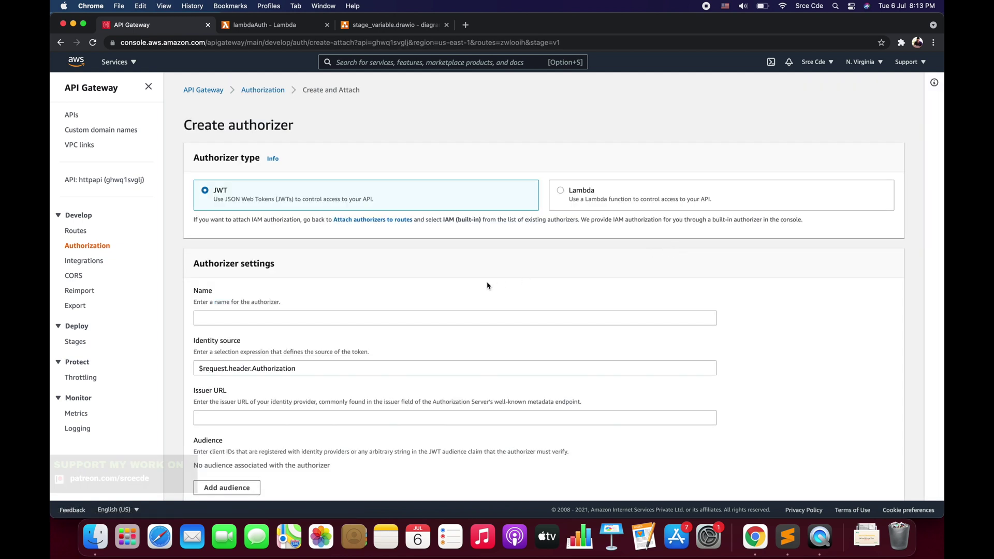
Make the new authorizer a Lambda authorizer named lamAuth
click(560, 191)
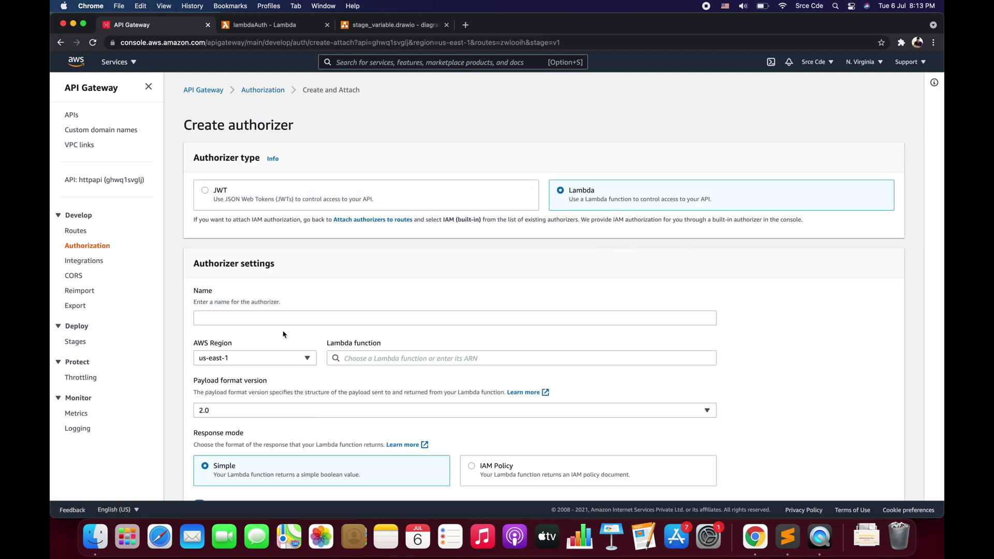
scroll(285, 335, down, 5)
click(225, 123)
text(lamAuth)
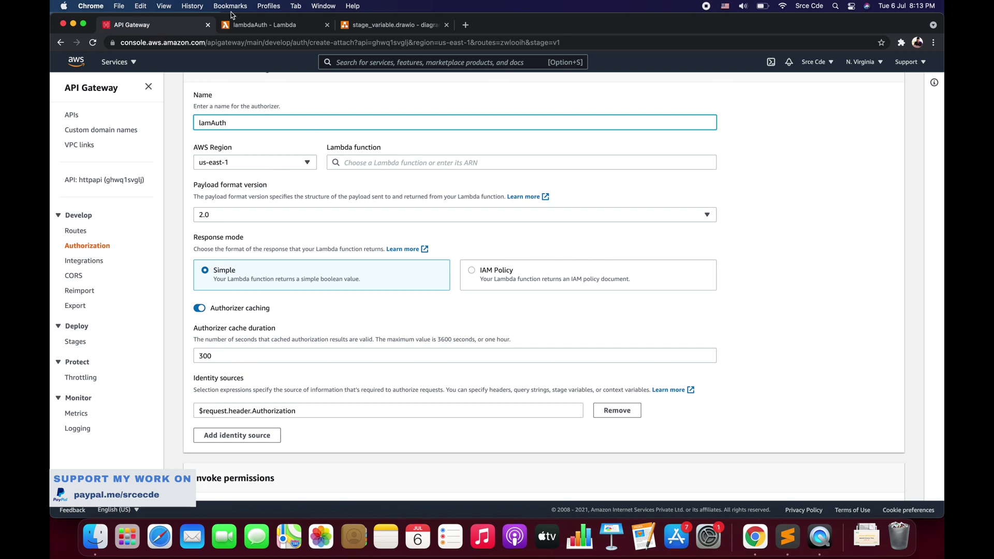
Copy the lambdaAuth name from Lambda, choose it as the function, and keep payload version 2.0
click(242, 25)
double_click(150, 140)
key(super+c)
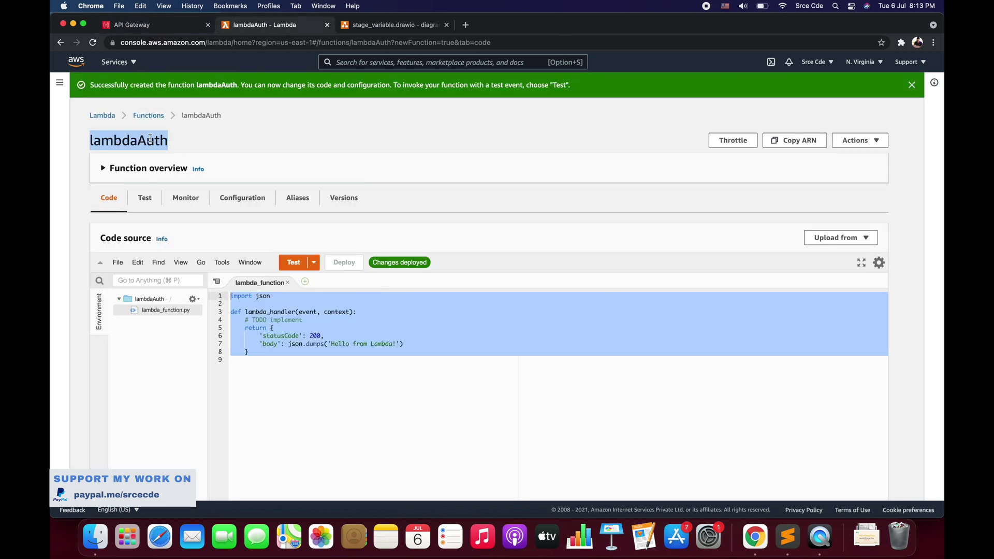
click(150, 26)
click(392, 163)
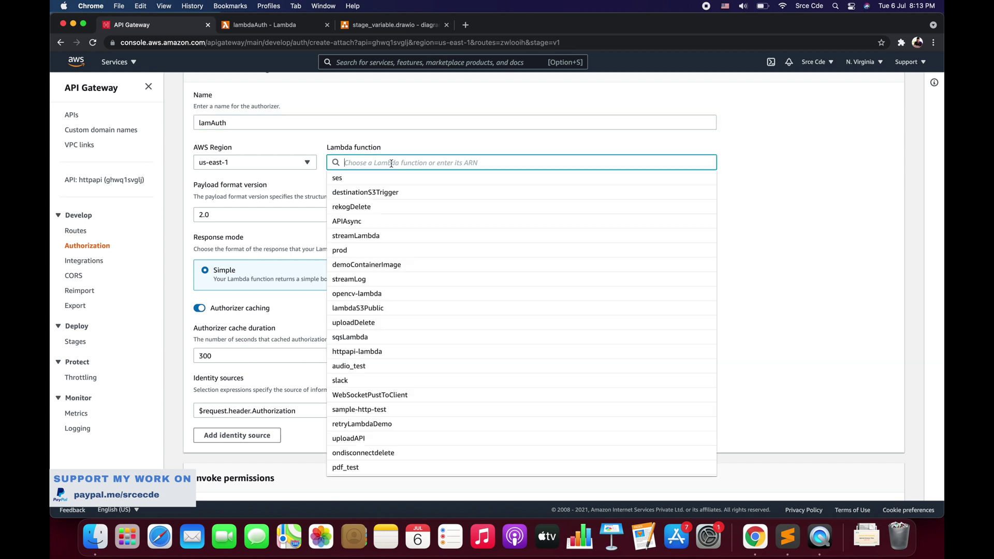
key(super+v)
click(358, 182)
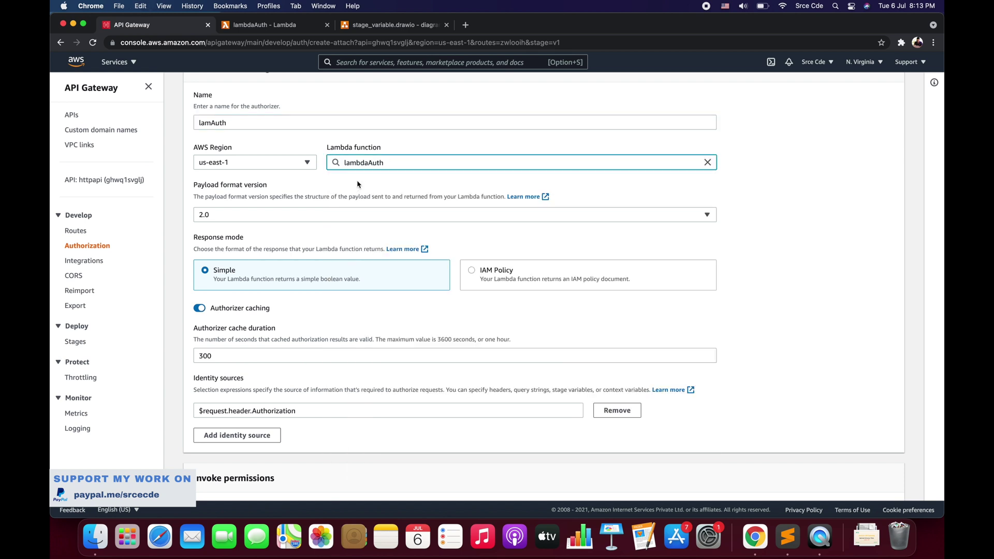
click(289, 218)
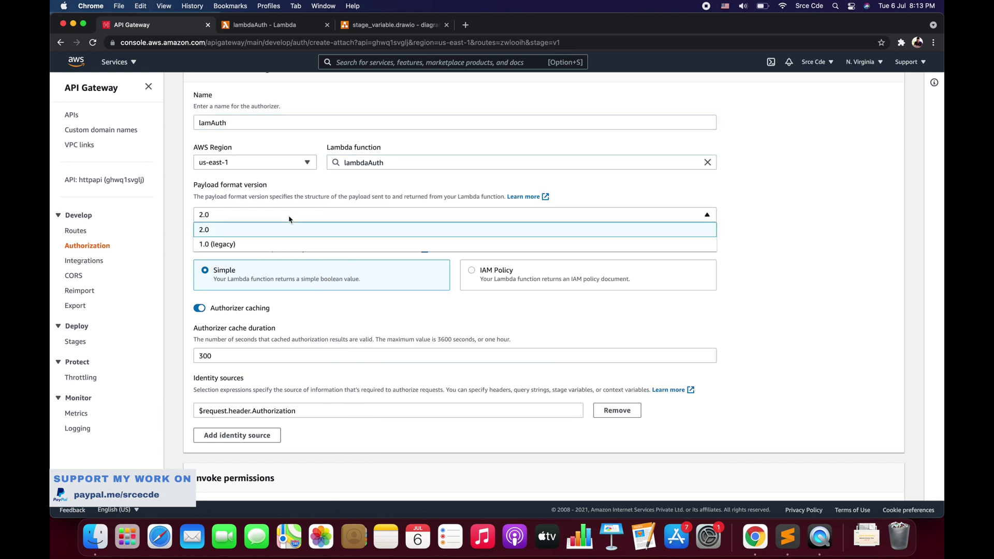
click(251, 230)
scroll(247, 238, down, 2)
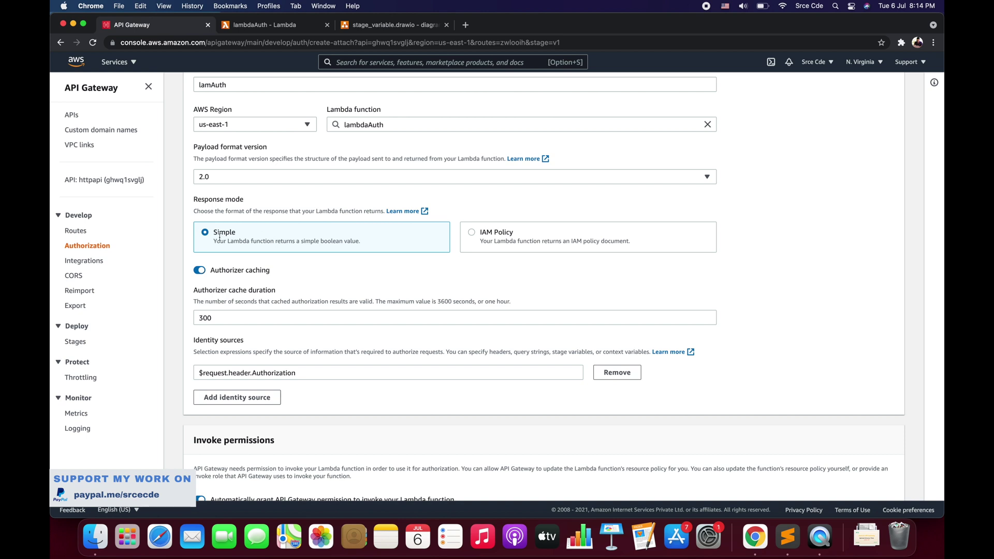
scroll(206, 237, down, 3)
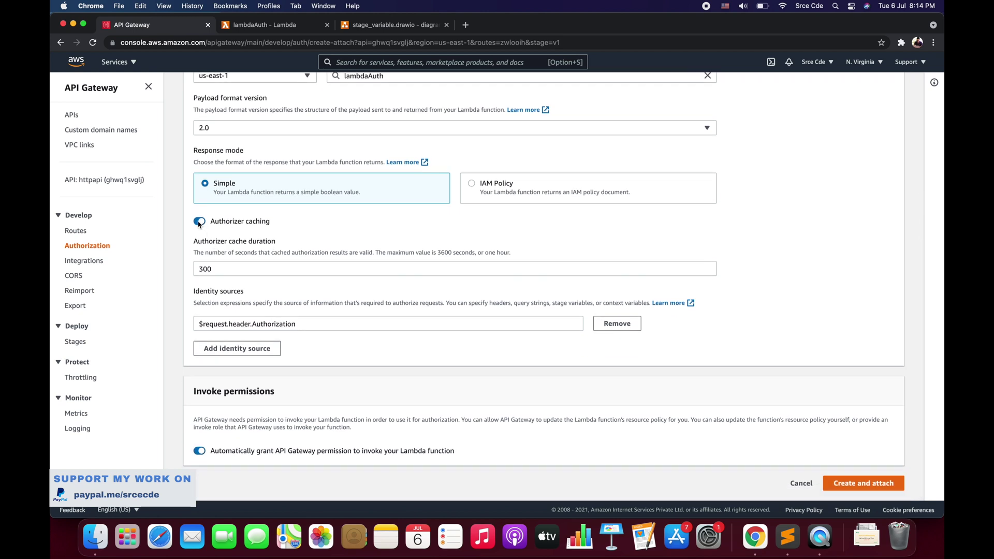
Disable lamAuth caching, keeping $request.header.Authorization as the only identity source after trial edits
click(199, 222)
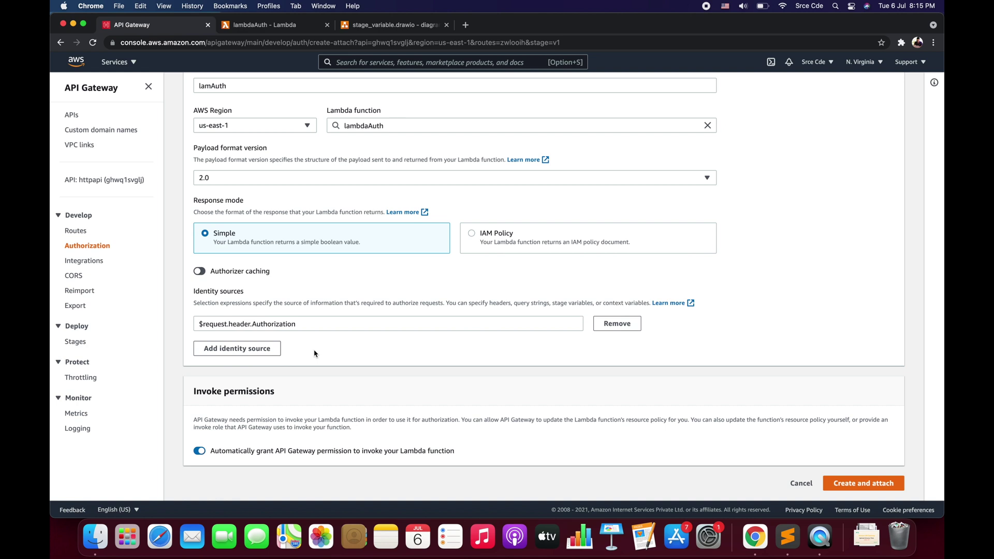
click(310, 325)
text(Token)
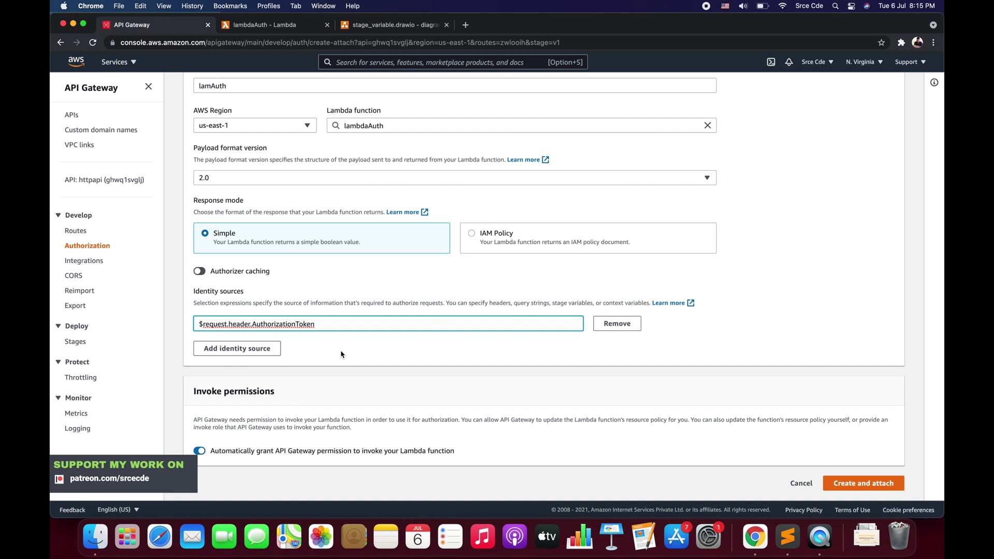
key(BackSpace)
key(BackSpace)
click(257, 350)
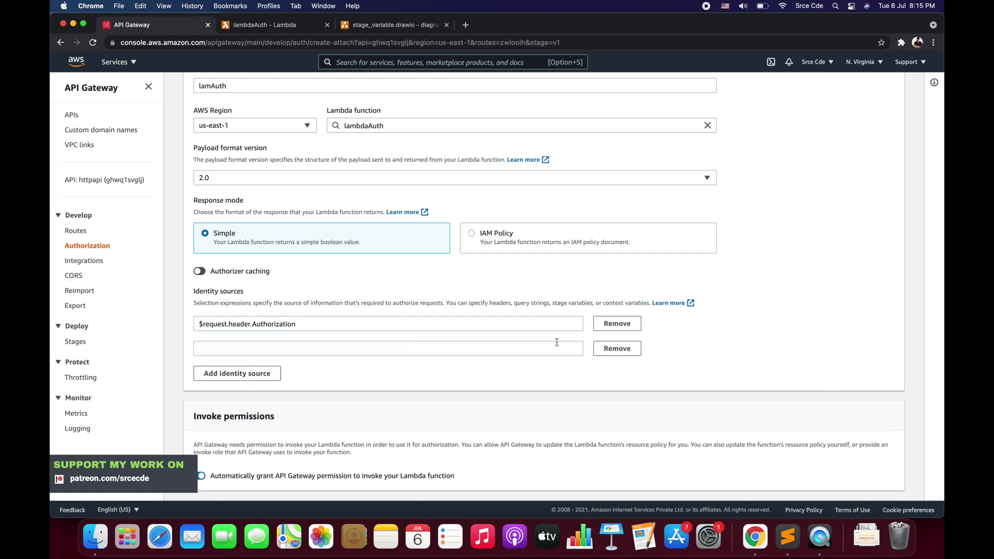
click(618, 348)
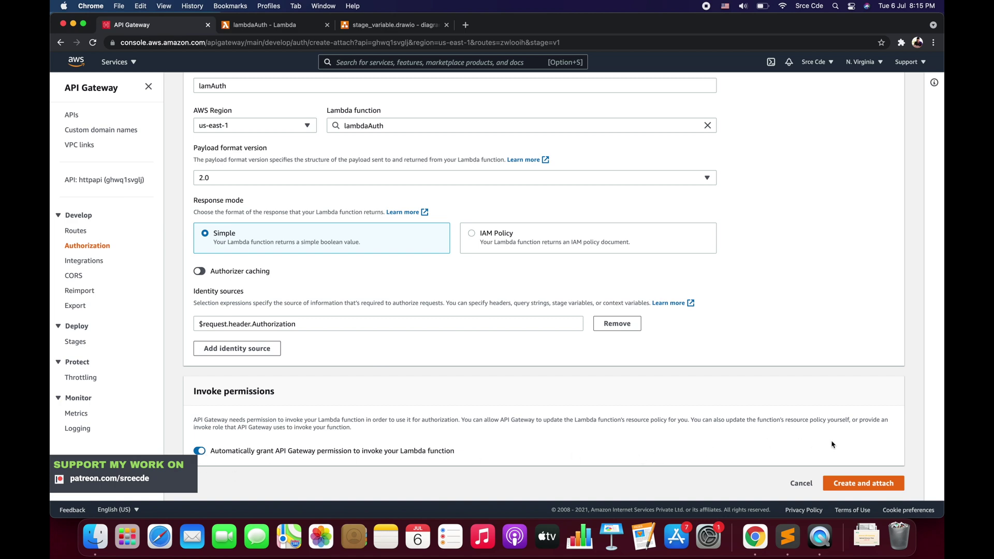
scroll(832, 444, up, 5)
scroll(832, 444, down, 5)
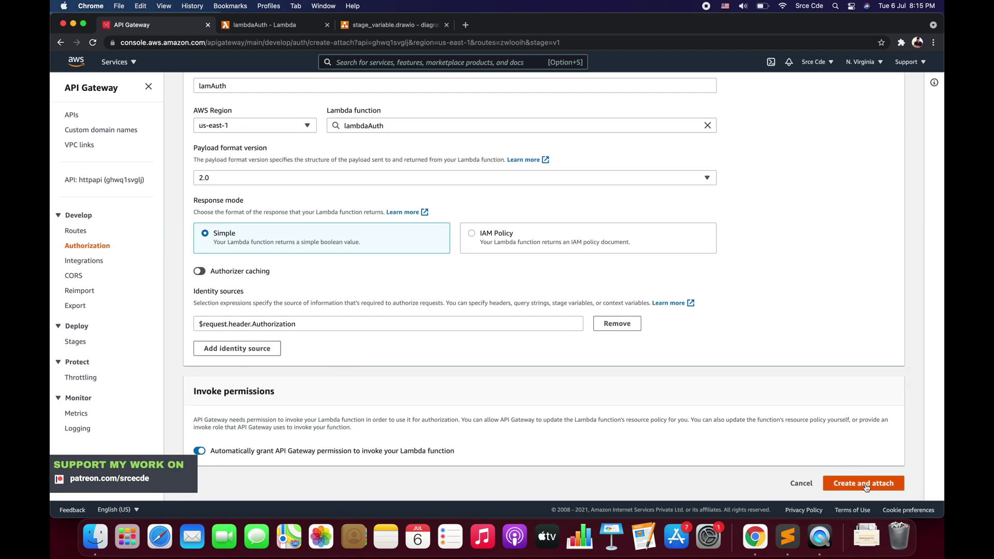
Attach lamAuth to GET /test, deploy the API to stage v1, and open the lambdaAuth code
click(863, 483)
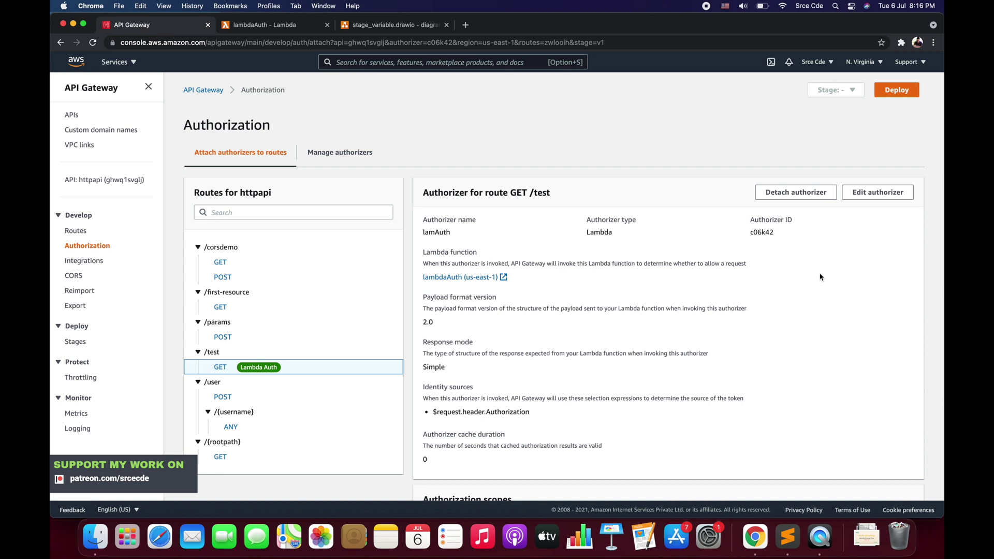
click(901, 93)
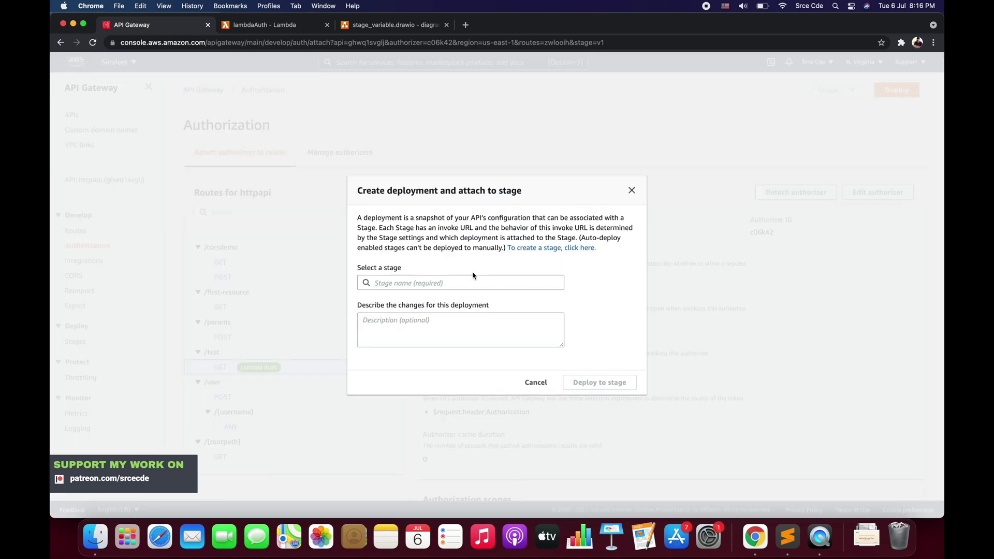
click(405, 285)
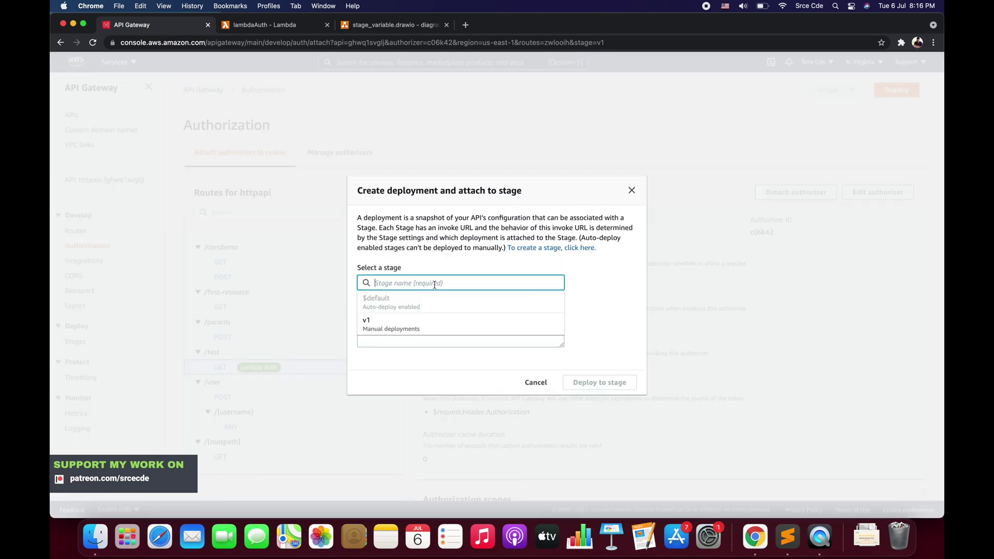
click(409, 328)
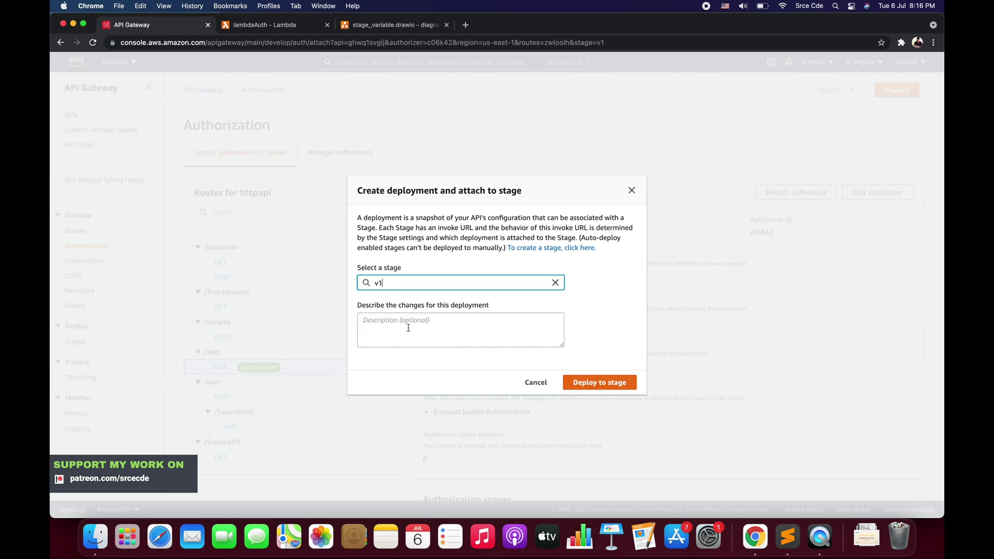
click(602, 385)
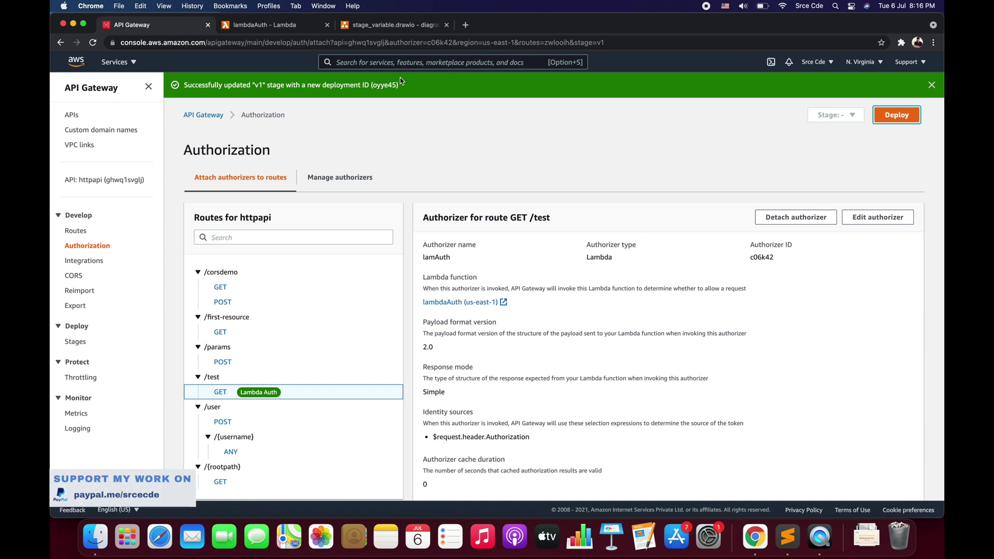
click(269, 26)
click(381, 358)
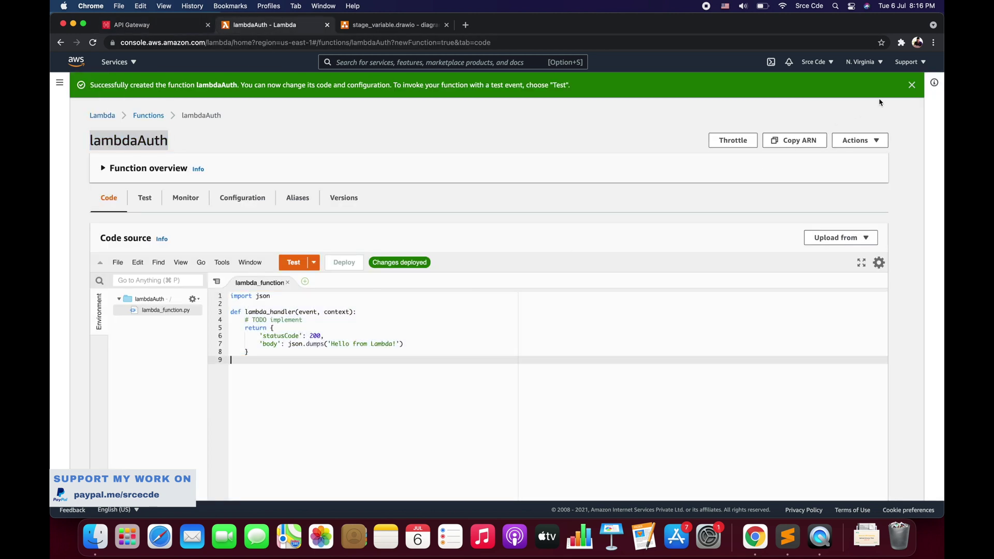
Dismiss the success notice and replace the '# TODO implement' comment with blank lines
click(911, 92)
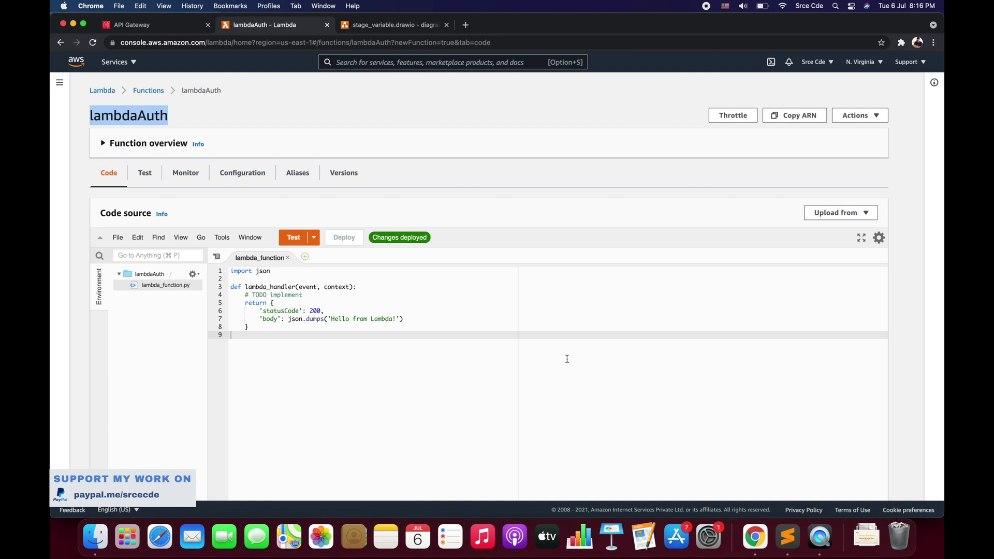
click(587, 332)
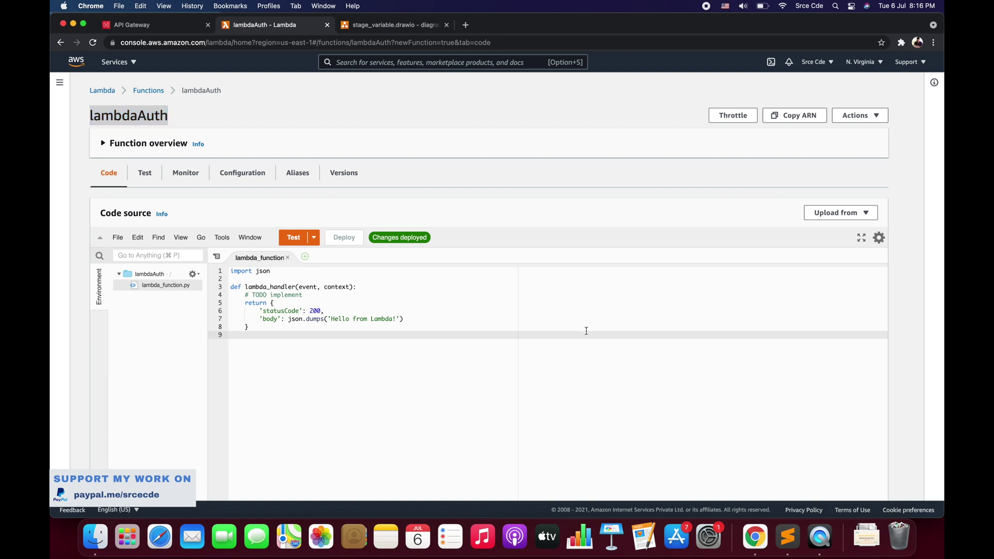
scroll(586, 332, down, 2)
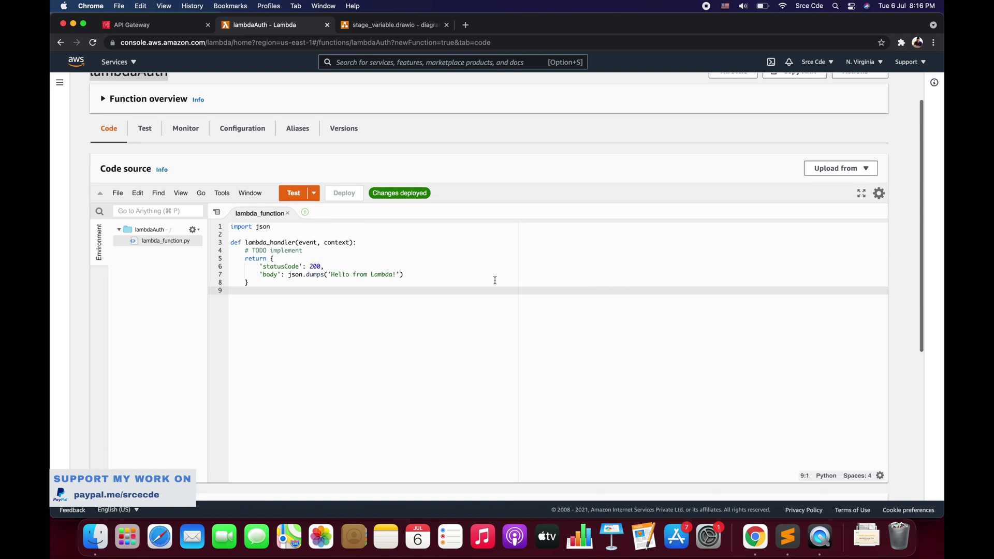
click(449, 267)
key(Up)
key(Up)
key(super+shift+Left)
key(BackSpace)
key(Return)
key(Return)
key(Return)
key(Up)
key(Up)
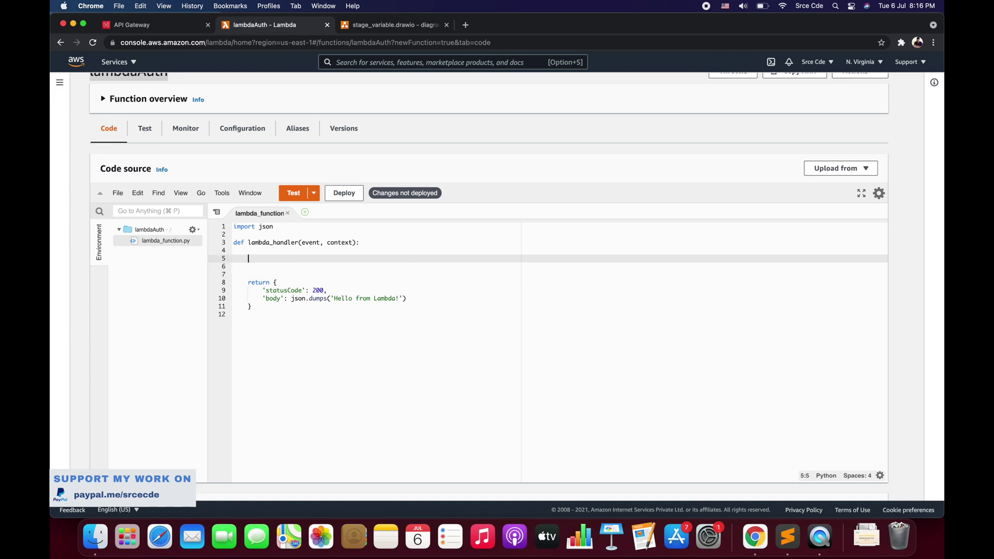
Type the condition if event['headers']['authorization, fixing the misspelled 'headers' key
text(if event['hradere)
key(alt+shift+Left)
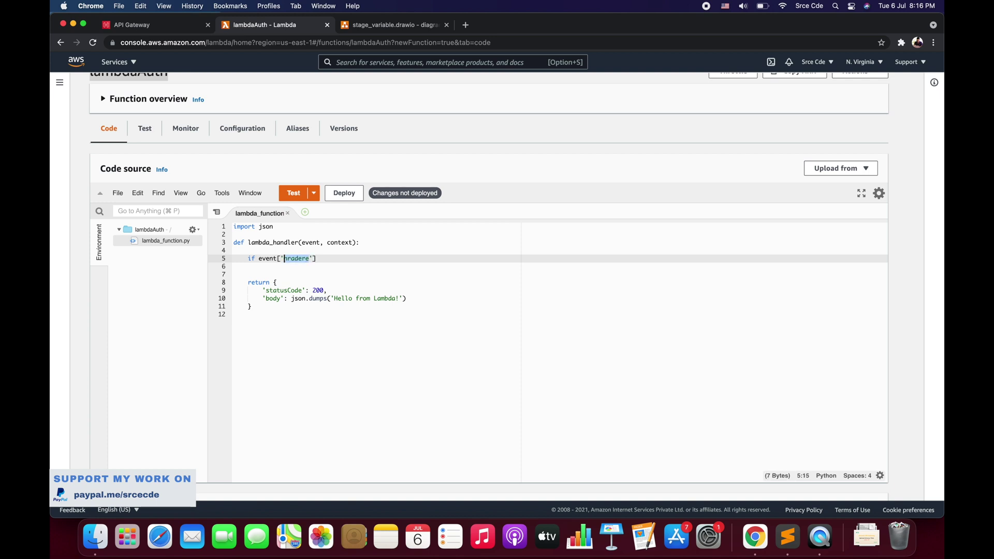
text(headers'])
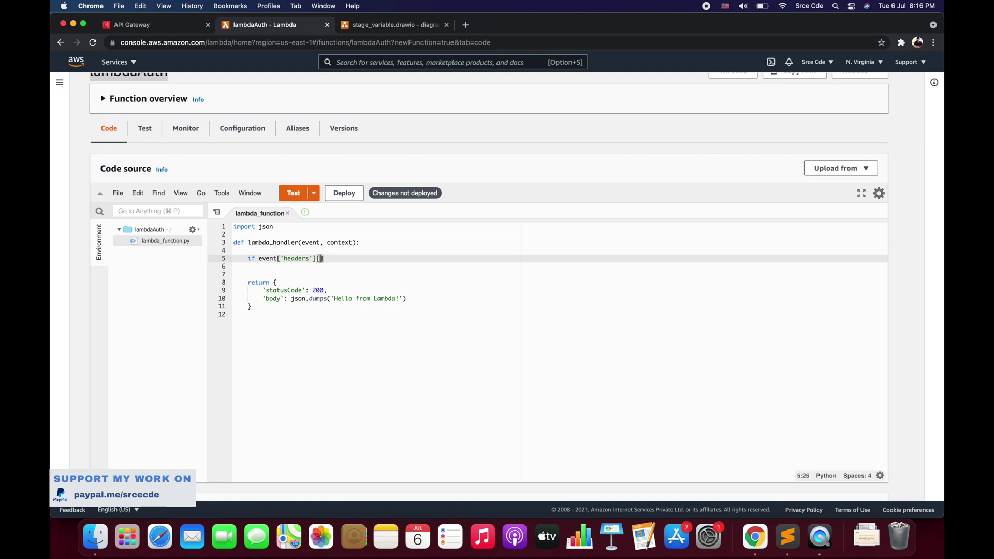
text('authorization)
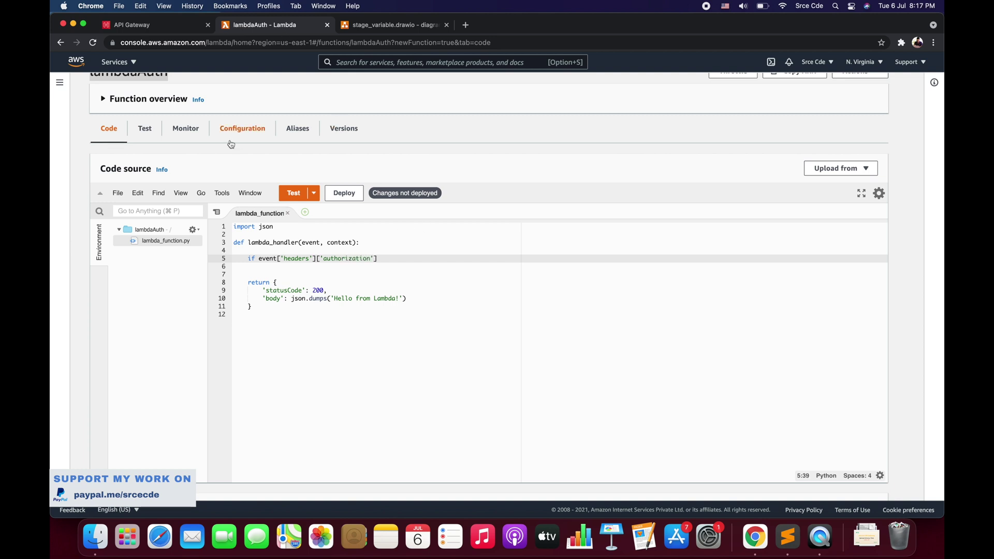
Check lamAuth's identity source, trying a Token suffix there and in the code, then reverting both
click(162, 25)
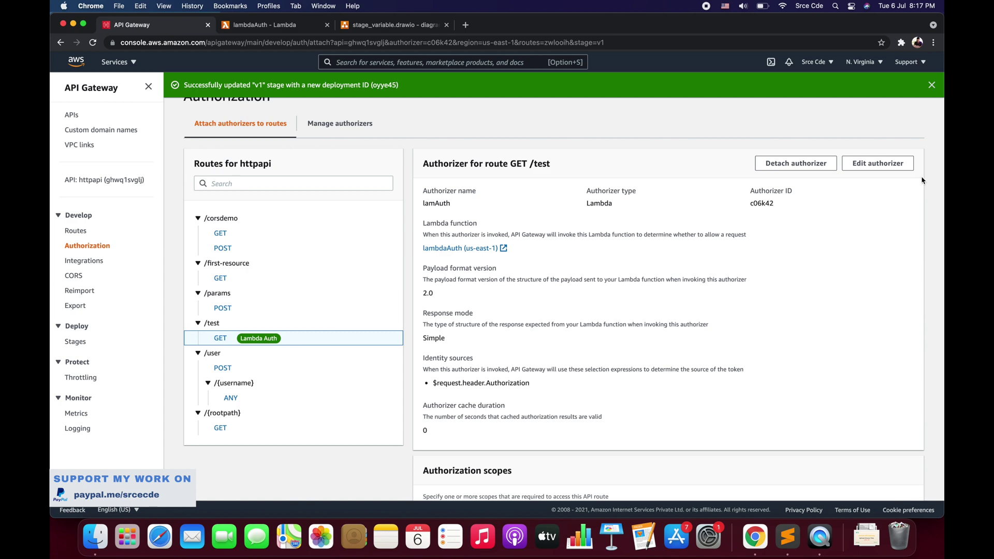
click(885, 169)
scroll(694, 311, down, 5)
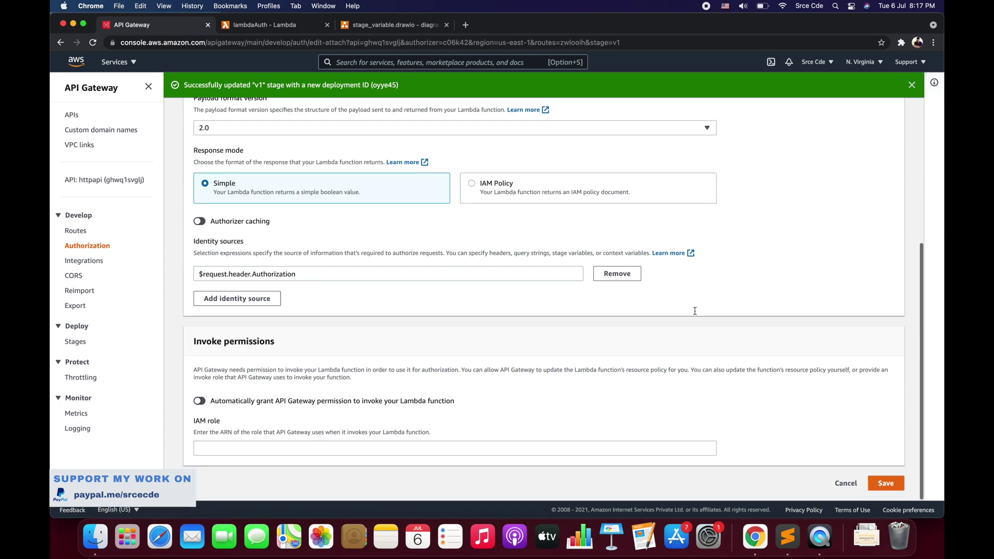
click(314, 275)
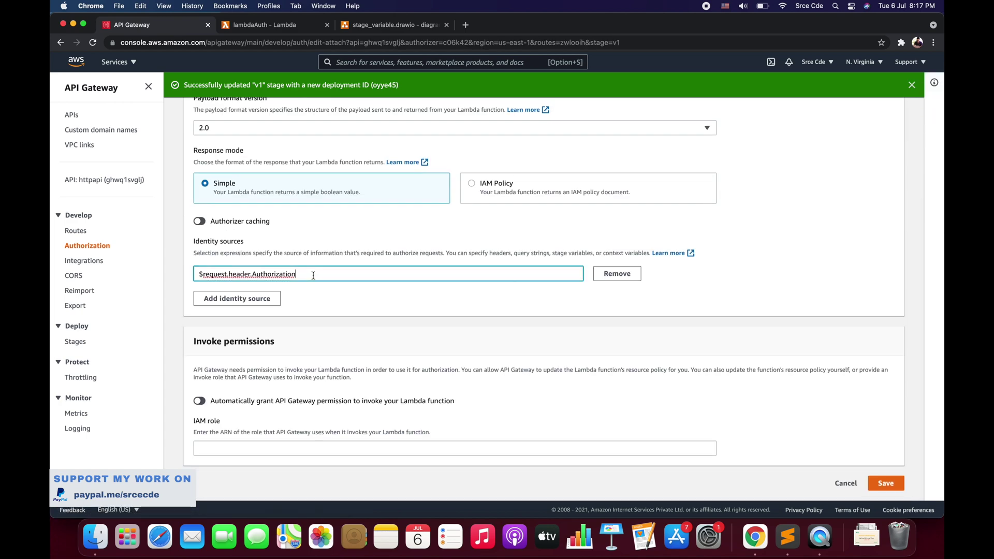
text(Token)
click(254, 26)
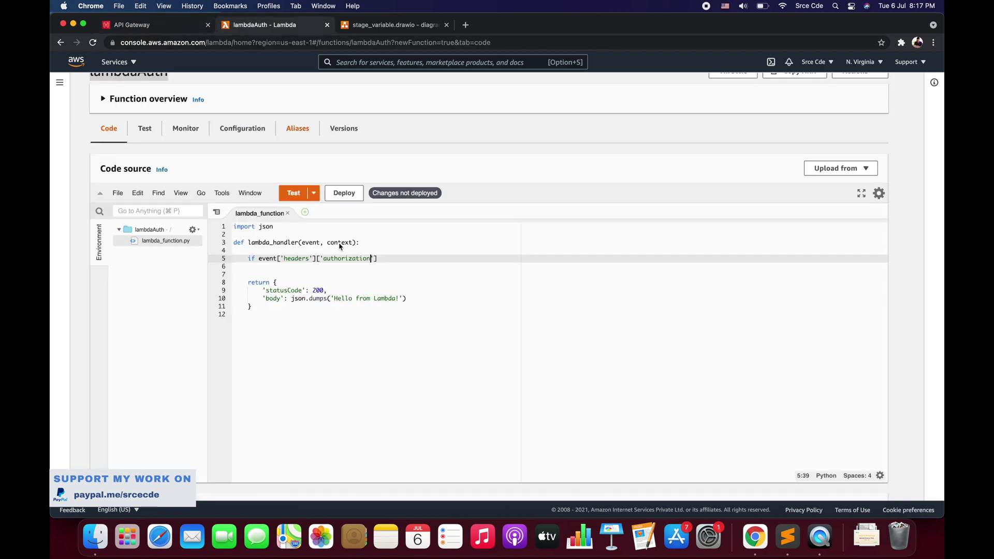
text(token)
click(139, 25)
key(BackSpace)
key(BackSpace)
key(BackSpace)
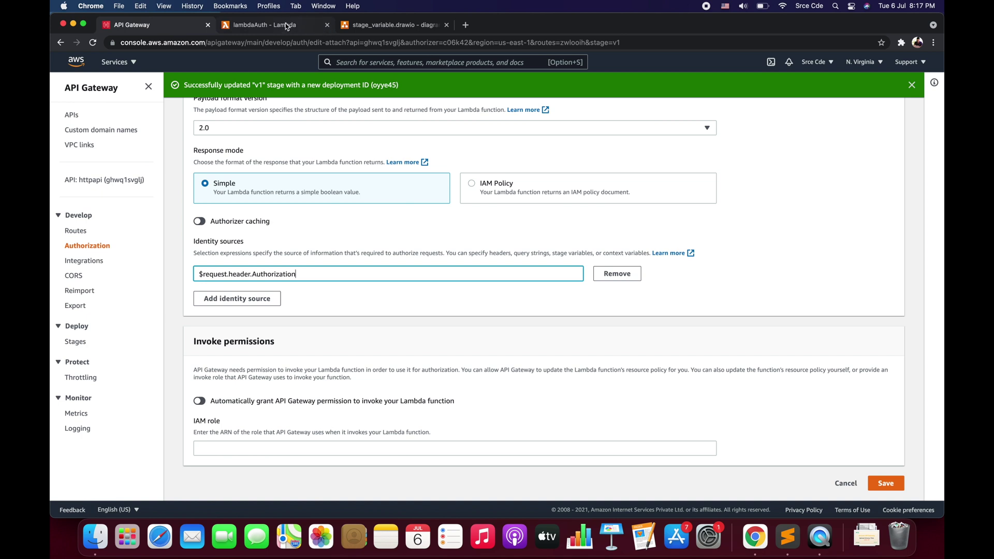
click(288, 26)
key(BackSpace)
key(BackSpace)
key(BackSpace)
key(BackSpace)
key(BackSpace)
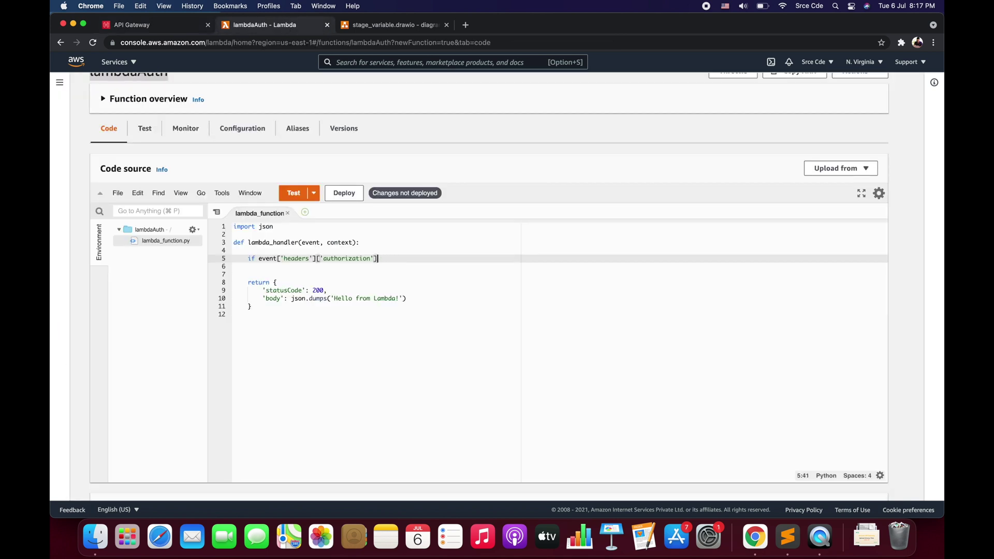
text(==)
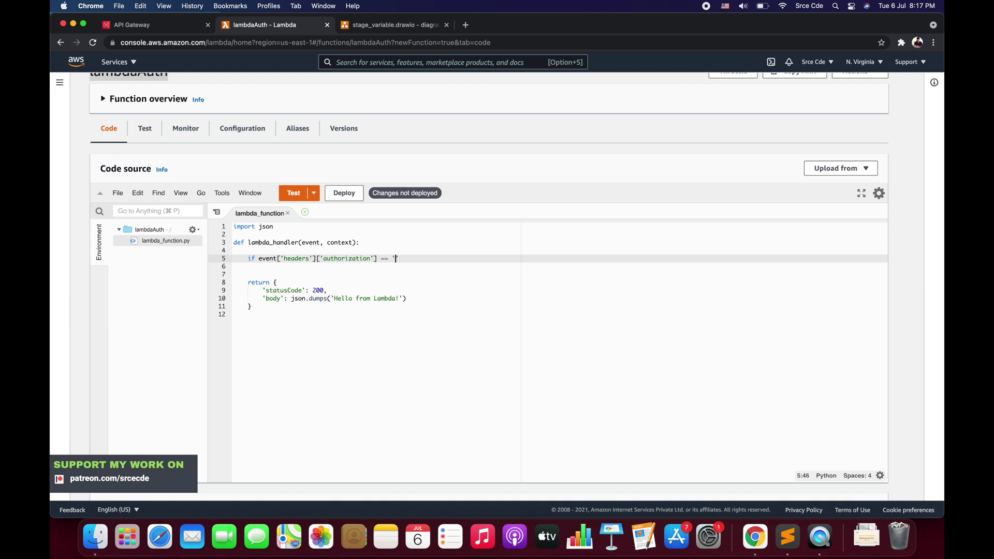
text( 'secretcode':)
key(Return)
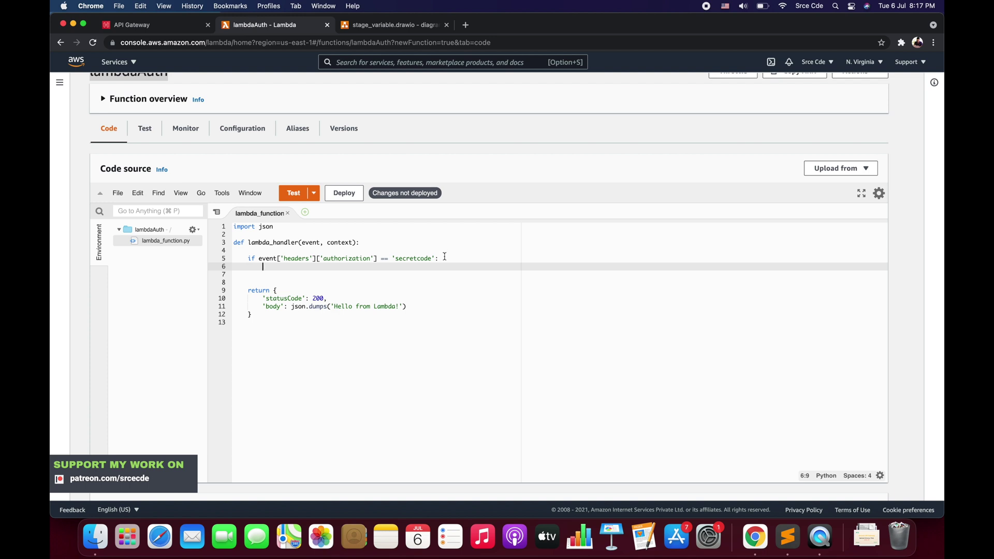
double_click(414, 258)
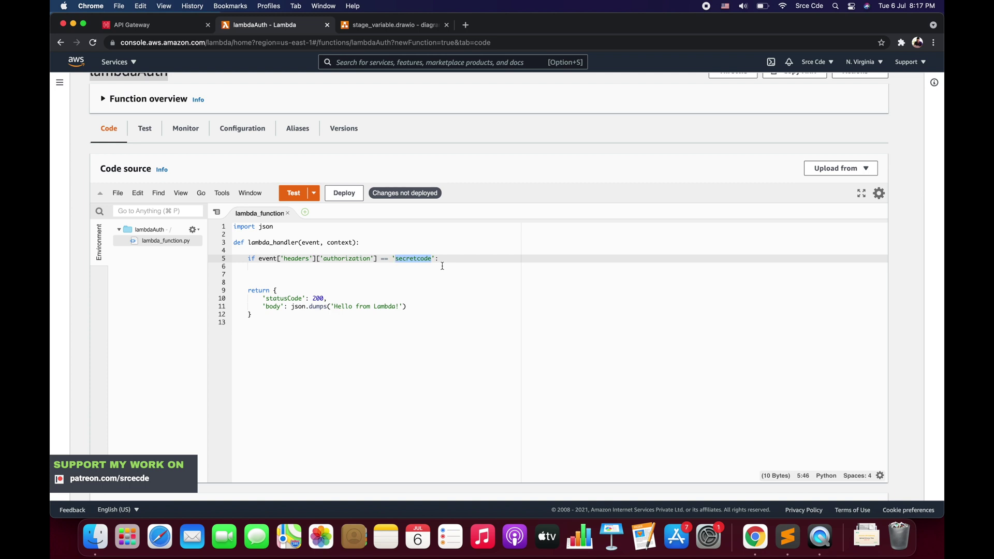
click(427, 271)
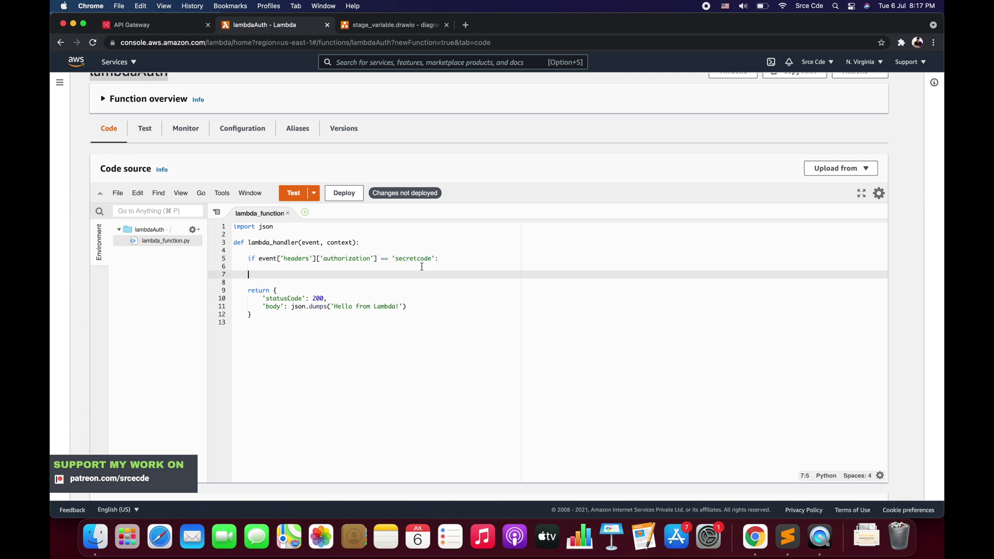
key(Up)
key(Up)
key(End)
key(Return)
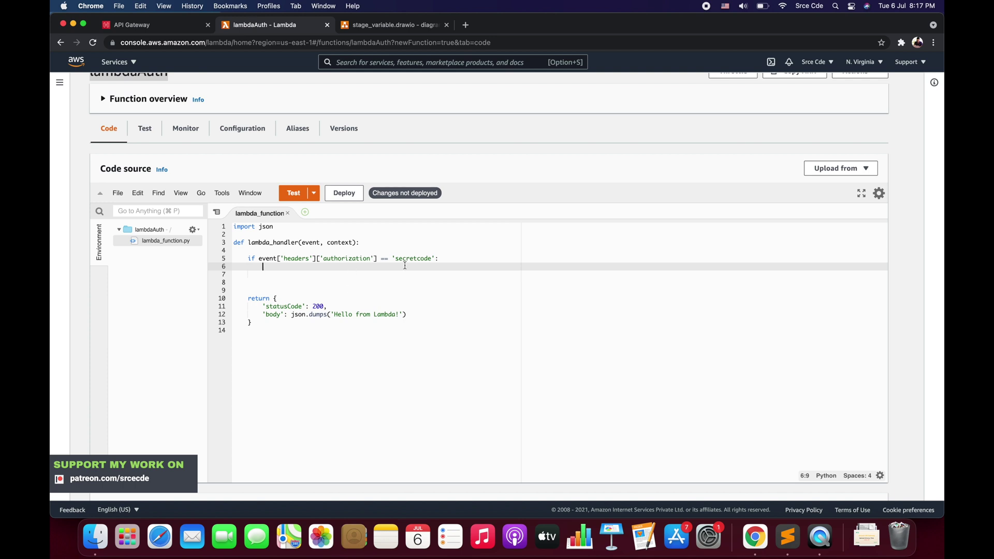
Build a response dict with "isAuthorized": True and context "anyotherparam": "values"
text(r)
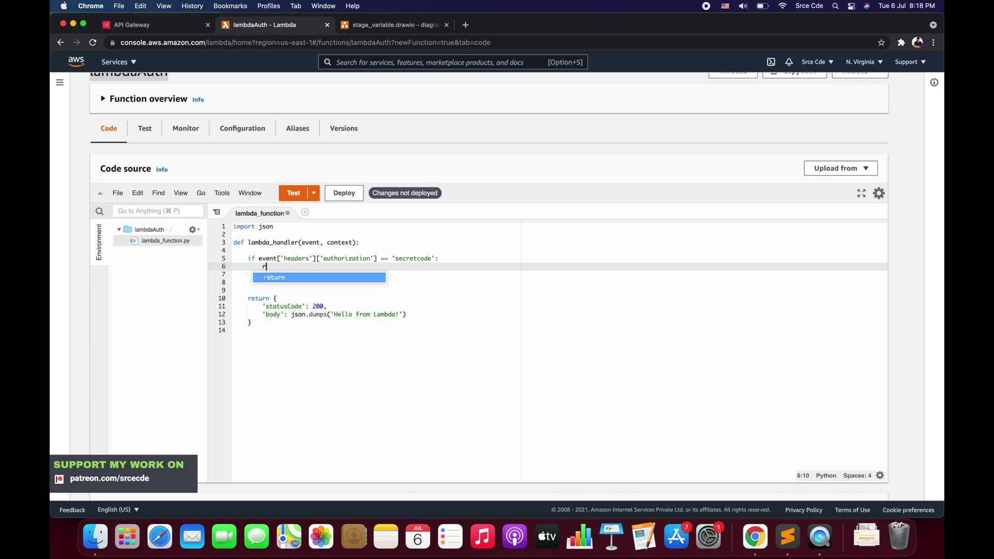
text(es)
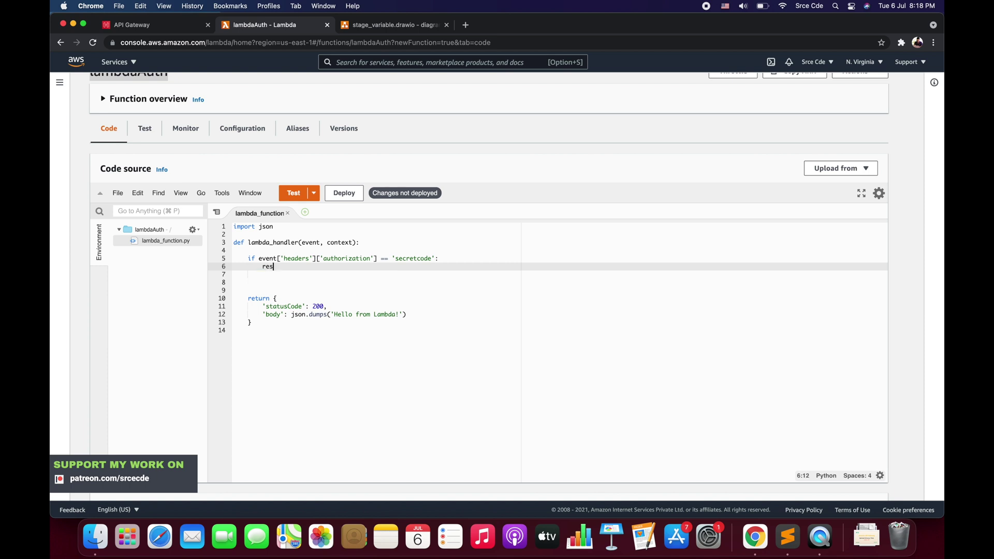
text(ponse = {})
key(Return)
key(Return)
key(Up)
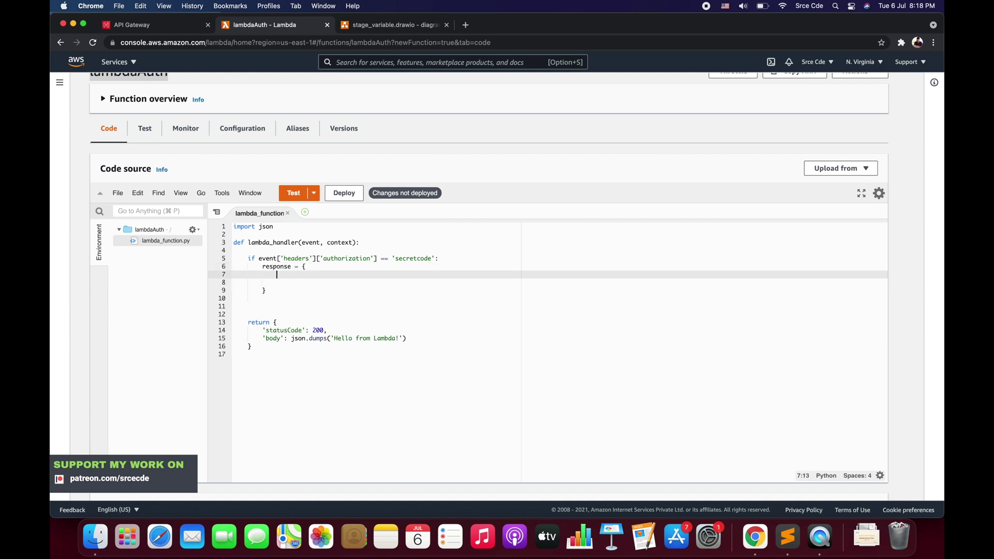
text(is)
key(BackSpace)
key(BackSpace)
text("isAuthorized": True,)
key(Return)
text("context")
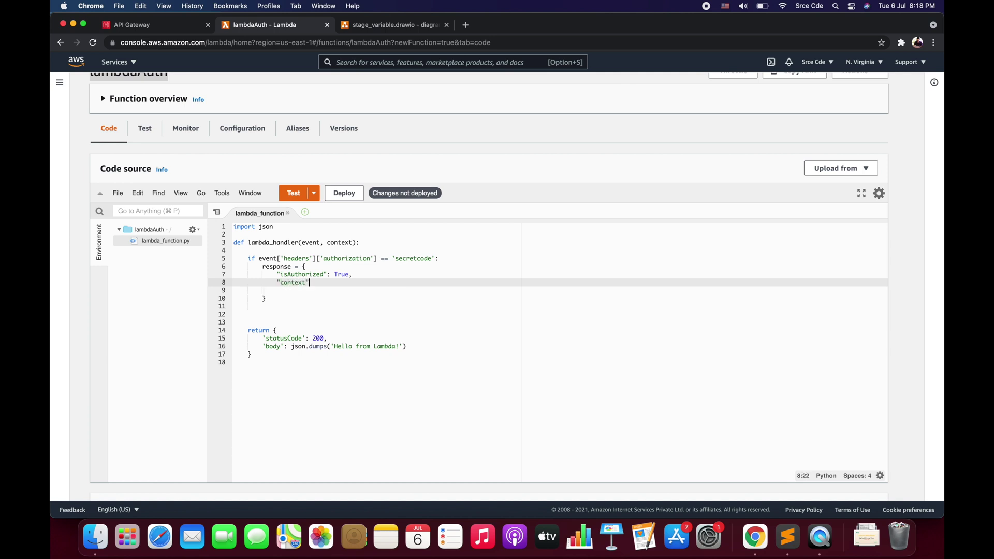
text(: {)
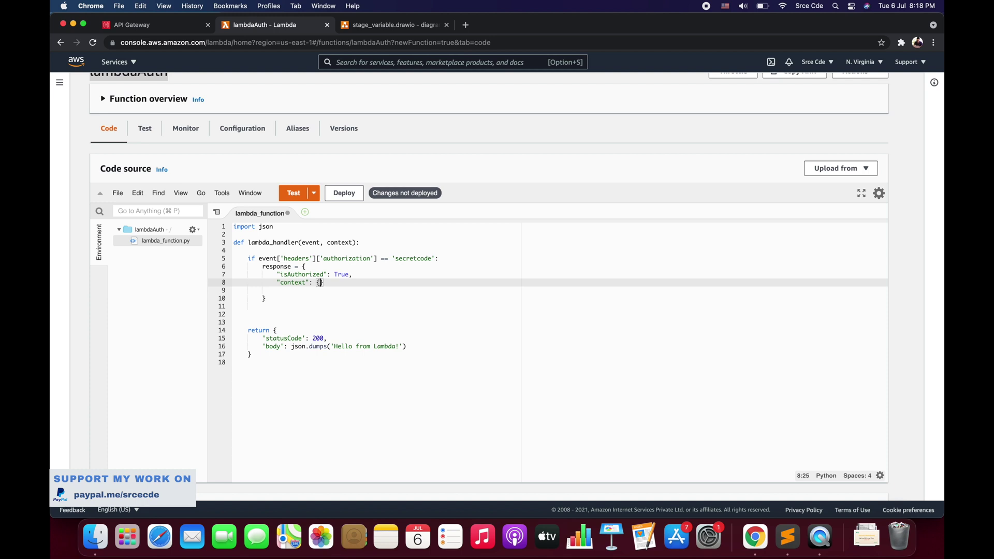
key(Return)
text("anyotherparam")
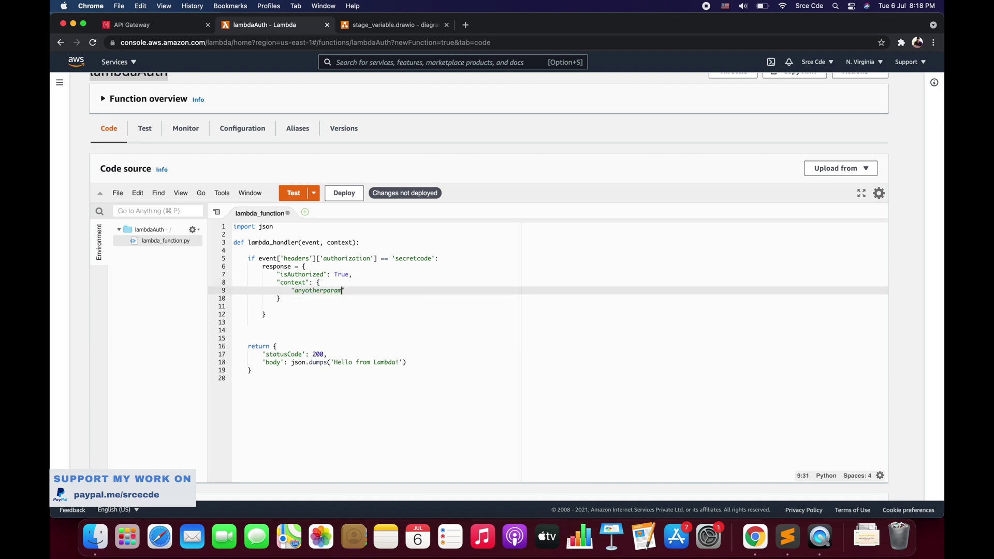
text(: "values)
Remove a stray blank line, save the code, and start an else: branch
key(Down)
key(Down)
key(Down)
key(Up)
key(shift+Home)
key(BackSpace)
key(BackSpace)
key(super+s)
key(Down)
key(Return)
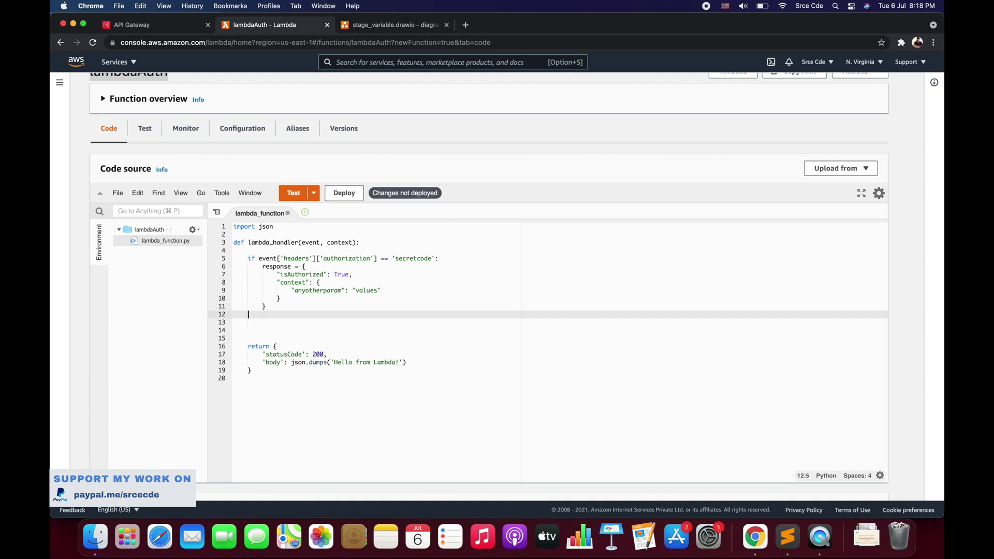
text(else:)
Copy the response block into the else branch and change isAuthorized to False
key(Return)
key(super+s)
key(Up)
key(Up)
key(Up)
key(Up)
key(Up)
key(Up)
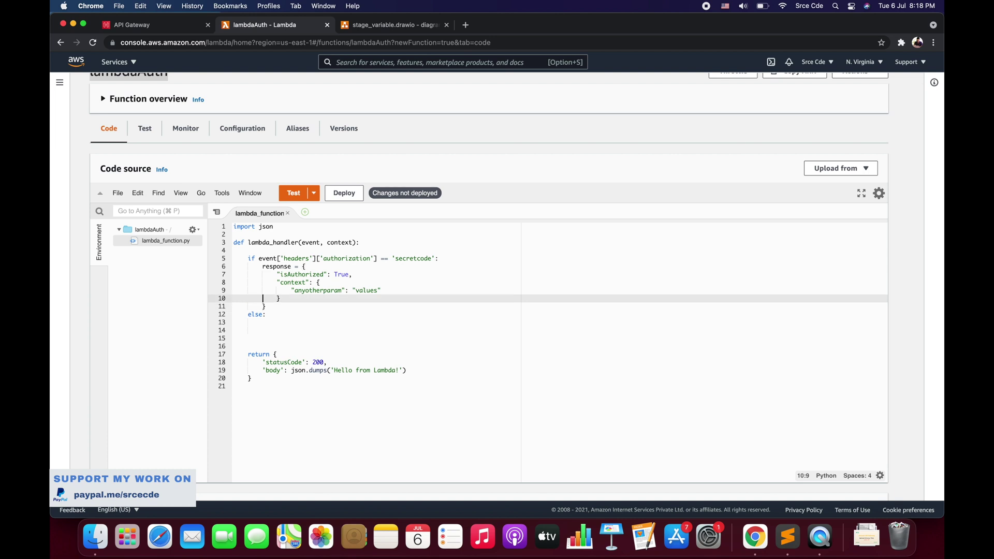
key(Up)
key(shift+Down)
key(shift+Down)
key(shift+Down)
key(shift+Down)
key(shift+Down)
key(shift+End)
key(super+c)
key(Down)
key(Down)
key(super+v)
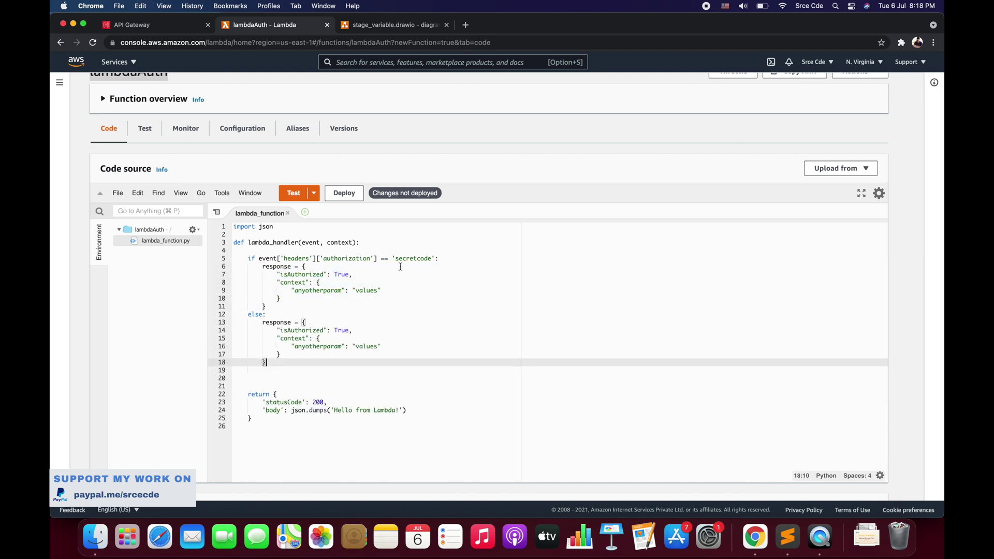
double_click(343, 330)
key(BackSpace)
text(Fa;s)
key(BackSpace)
key(BackSpace)
text(lse)
Add 'return response' at the end of both the if and else branches
key(Up)
key(Up)
key(Up)
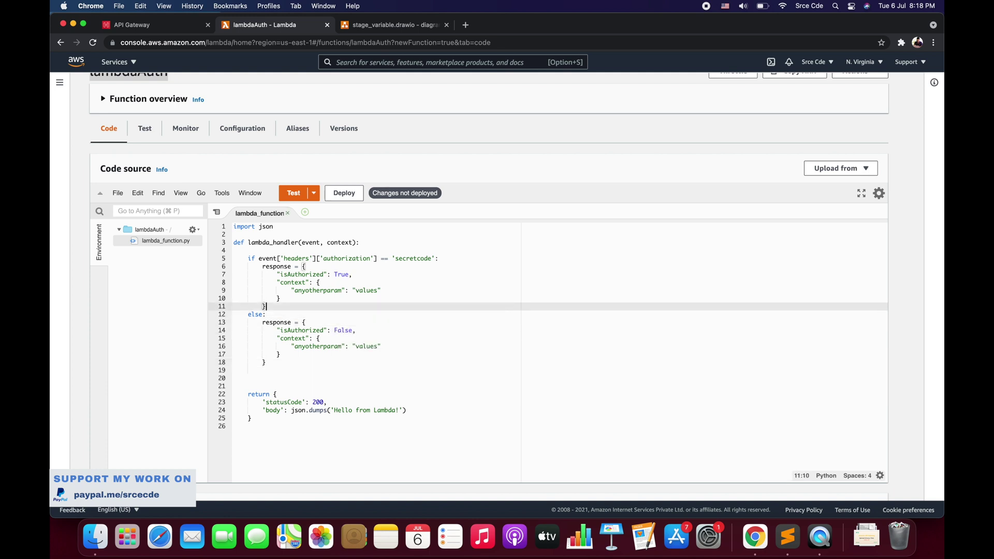
key(Return)
text(retur)
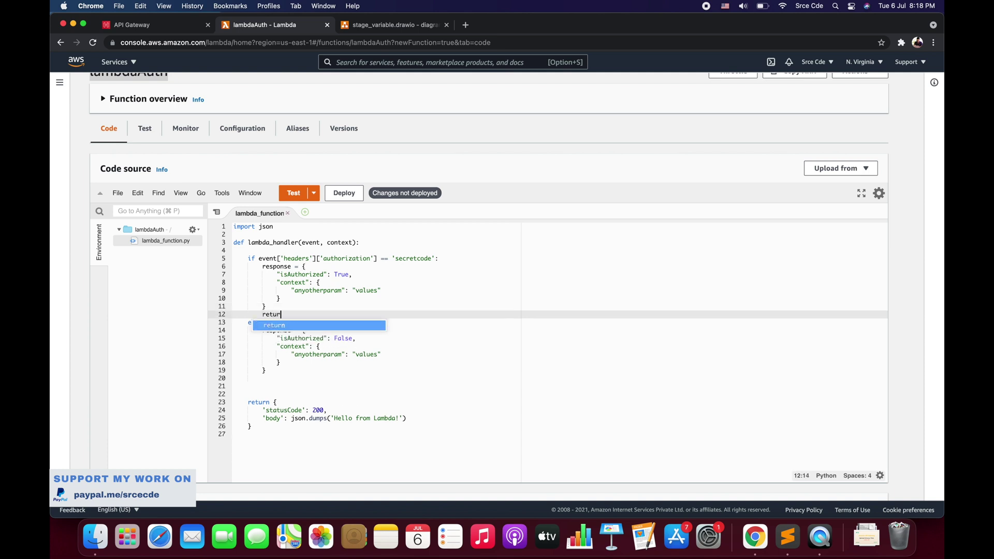
text(n response)
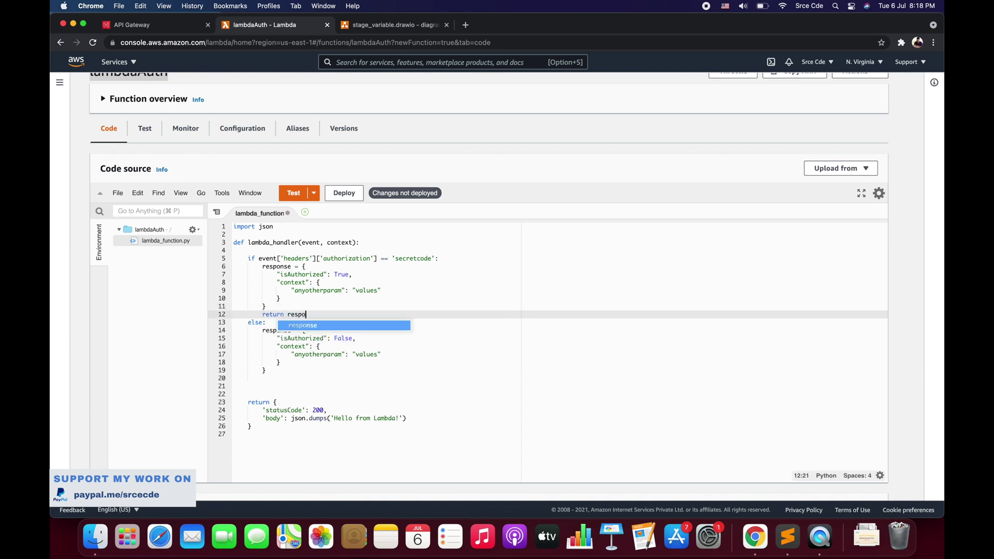
click(317, 338)
key(Down)
key(Down)
key(Down)
key(Down)
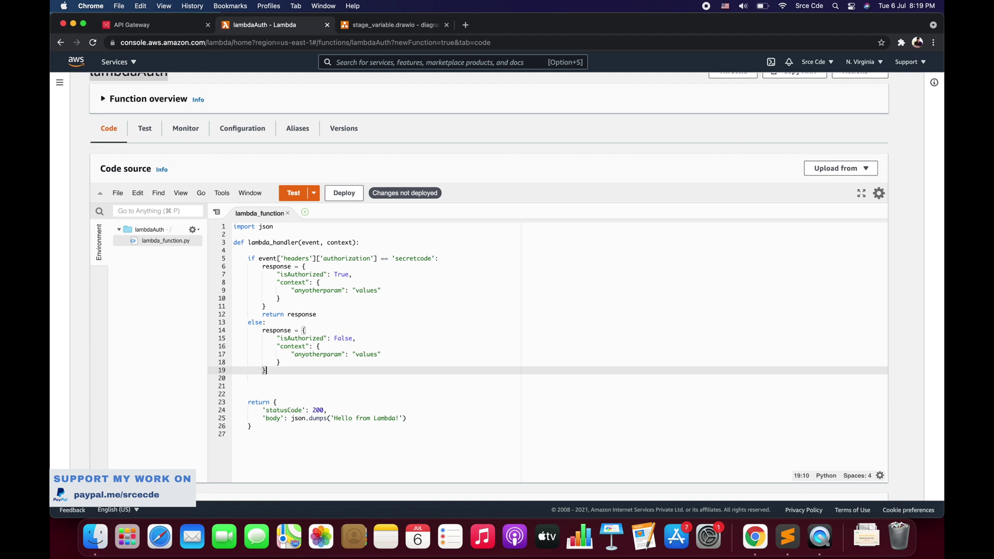
key(Return)
text(return response)
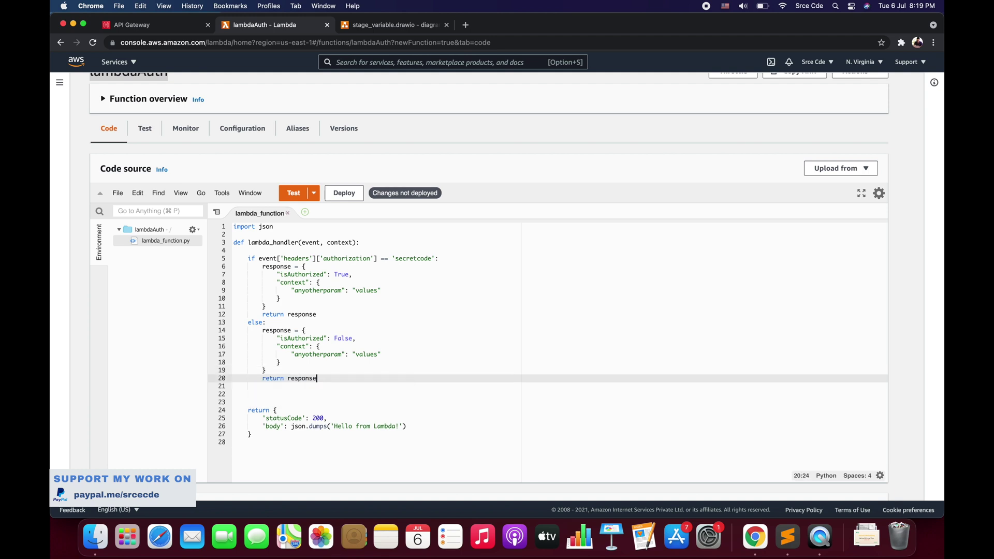
key(Return)
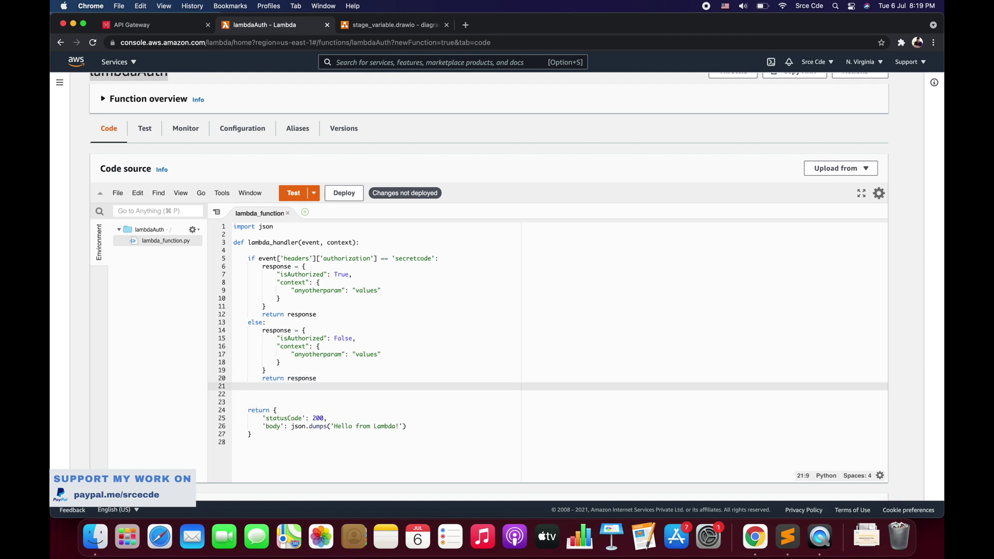
Delete the leftover default return block, save, and deploy lambdaAuth
key(super+shift+Down)
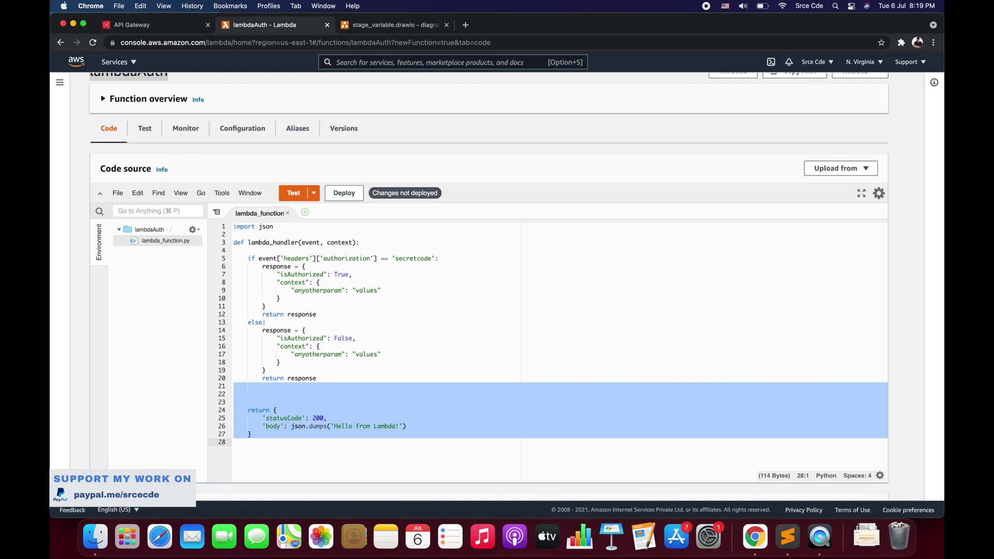
key(BackSpace)
key(super+s)
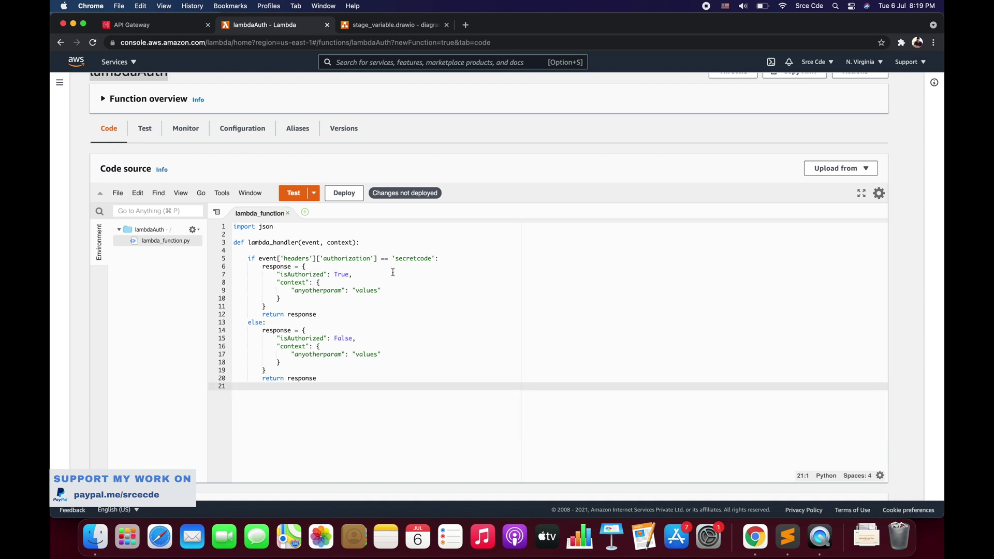
click(345, 195)
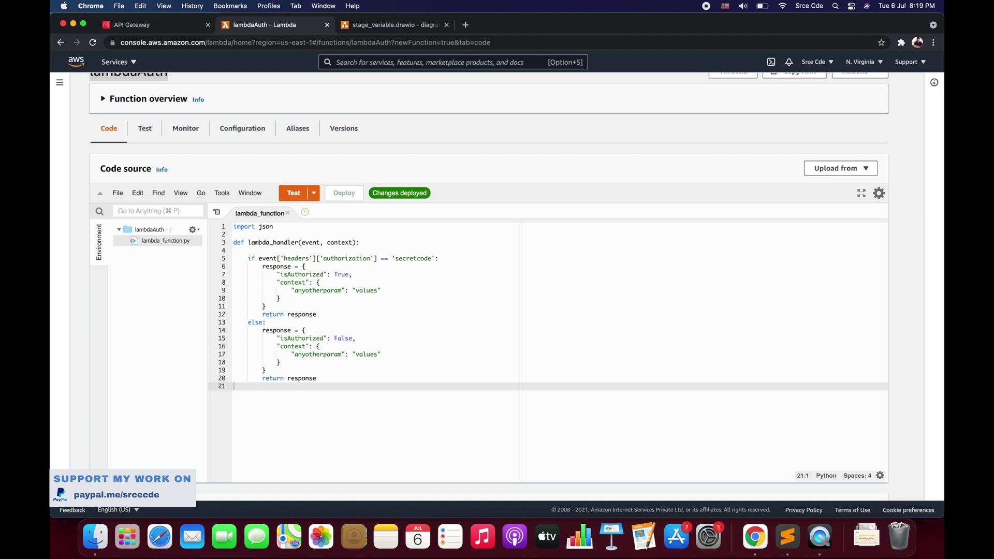
click(430, 278)
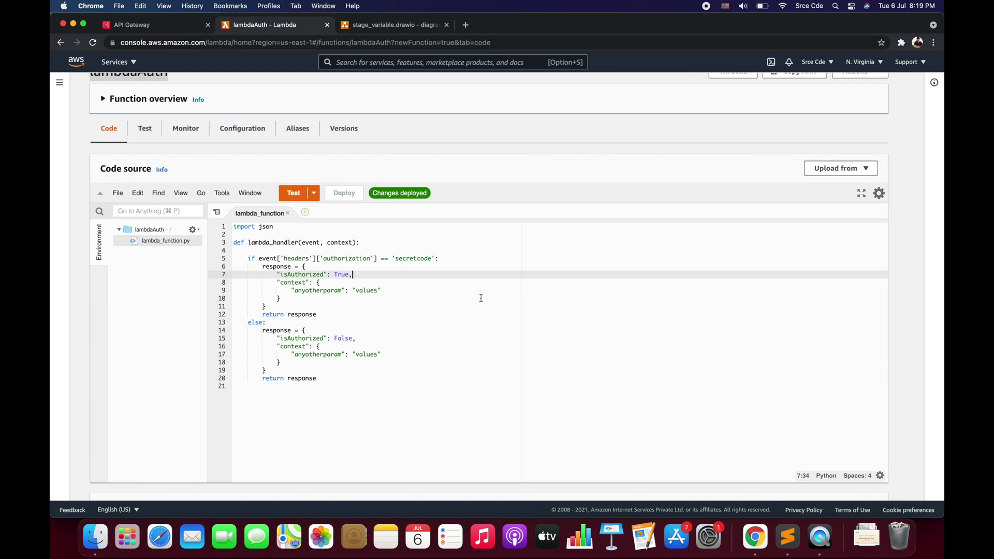
Launch Postman via Spotlight, then switch back to the API Gateway console
key(super+space)
text(postman)
key(Return)
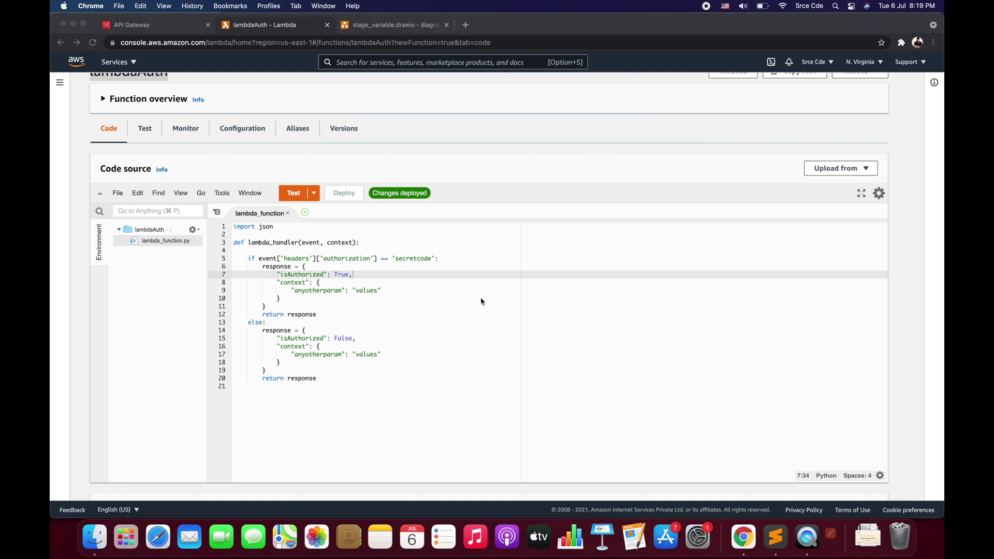
click(151, 27)
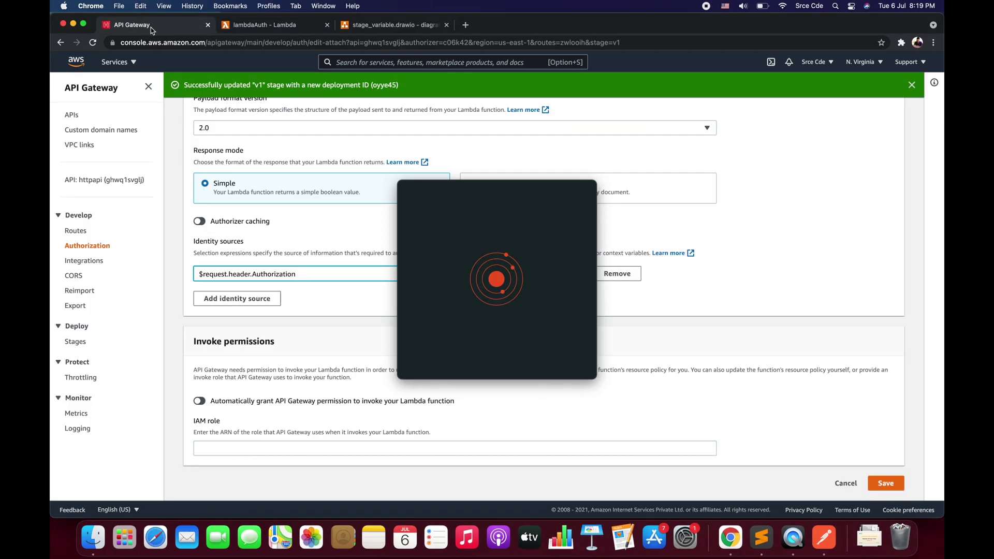
Copy the v1 stage's Invoke URL from the API's Stages page
click(76, 342)
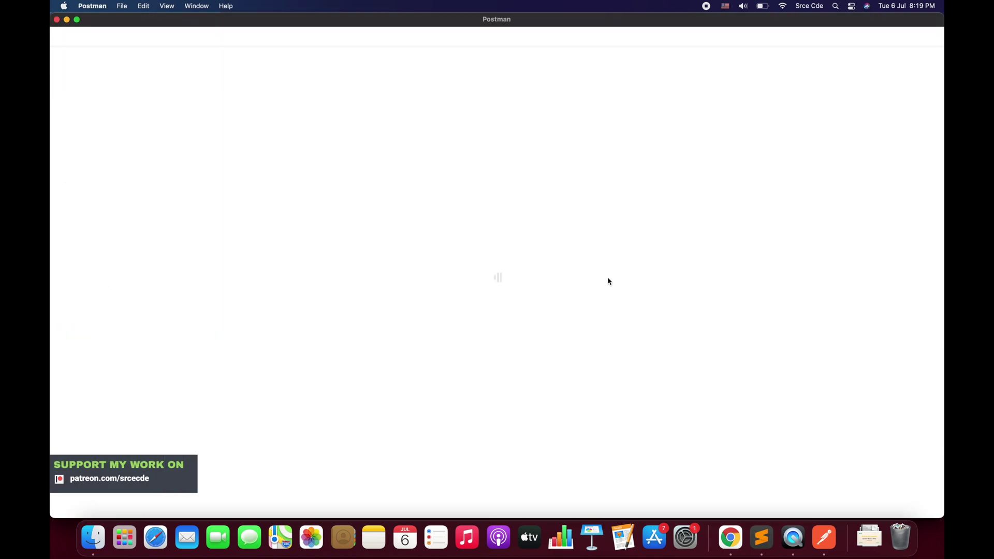
key(super+Tab)
drag(626, 285, 423, 289)
key(super+c)
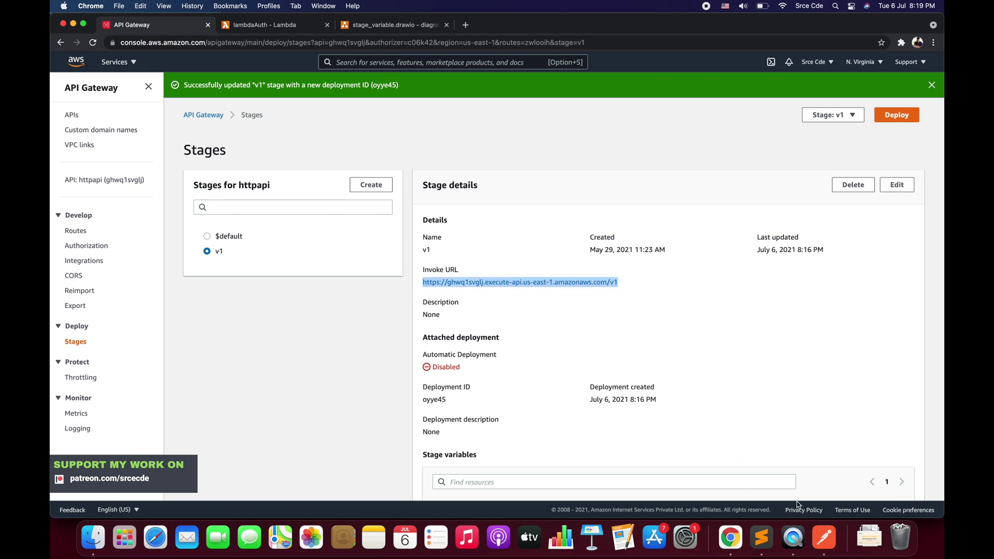
In a new Postman request, GET the invoke URL plus /test without an Authorization header
click(825, 537)
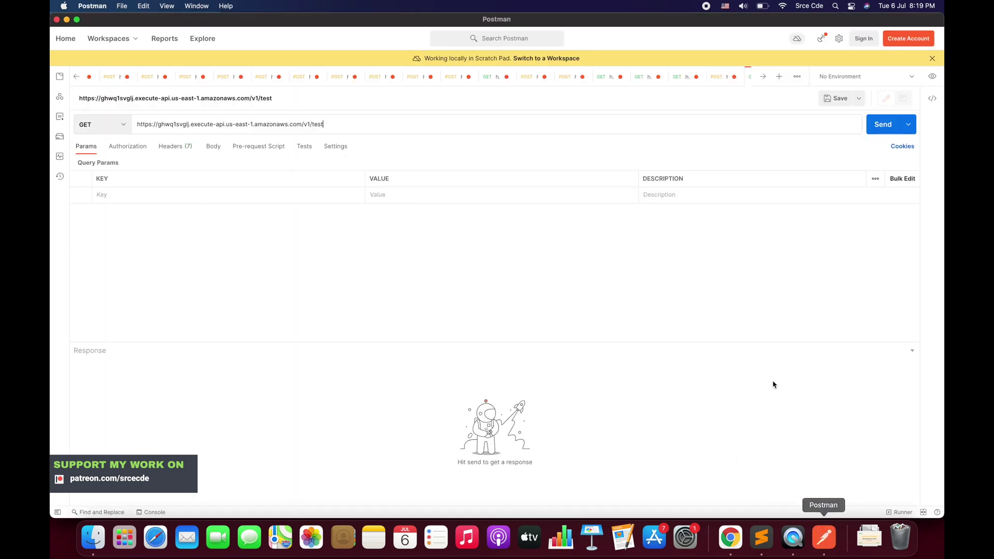
click(779, 77)
key(super+v)
text(/test)
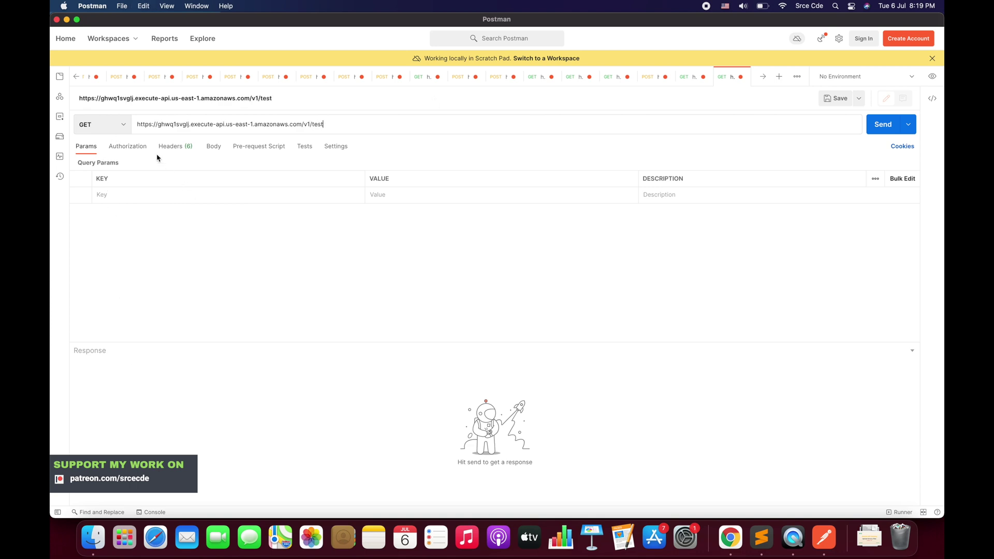
click(174, 150)
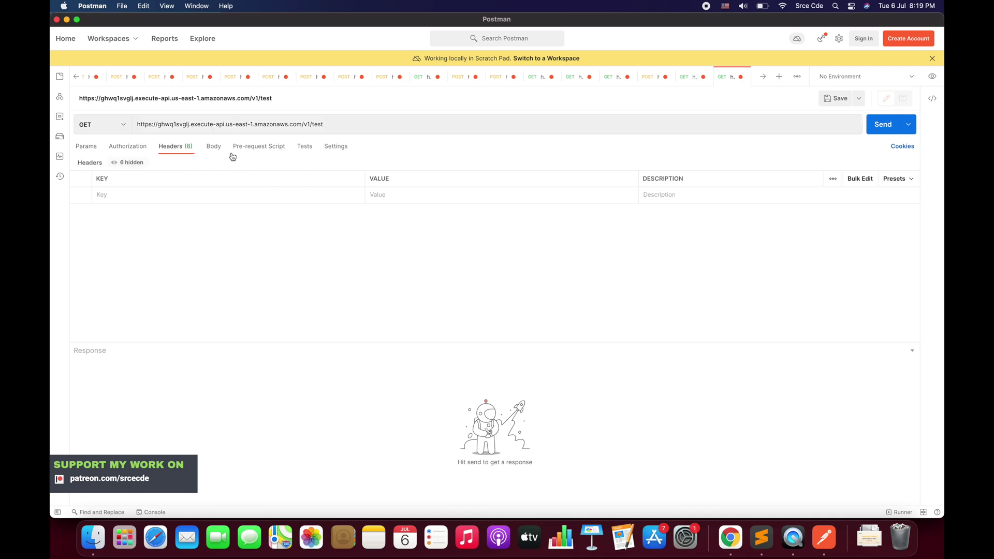
click(216, 148)
click(178, 149)
click(883, 127)
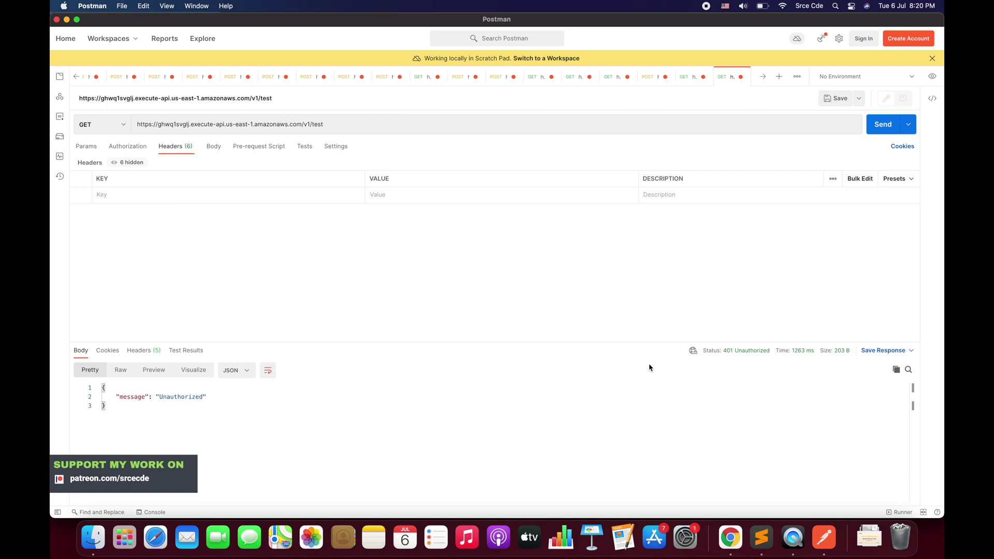
Look up the expected secret code in the Lambda authorizer's function code
key(super+Tab)
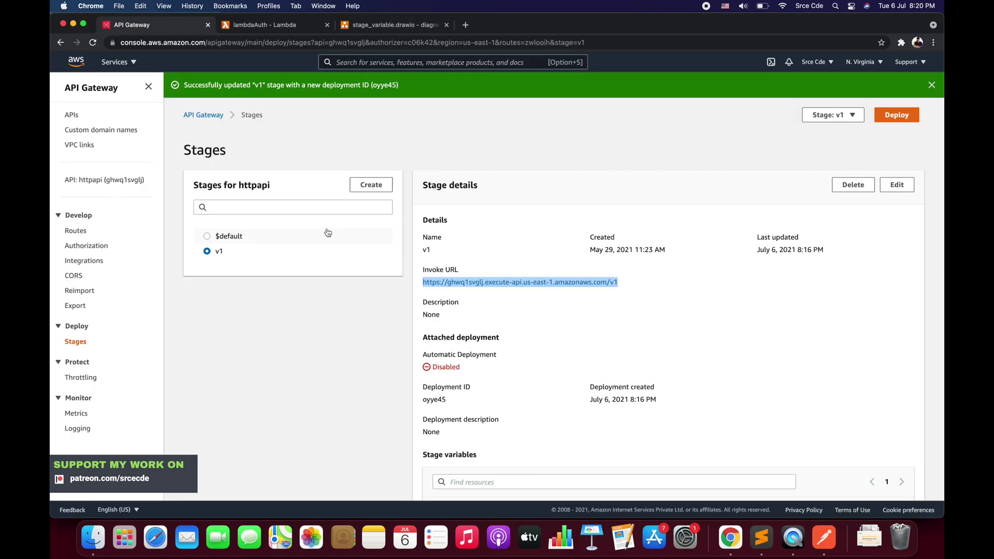
click(234, 26)
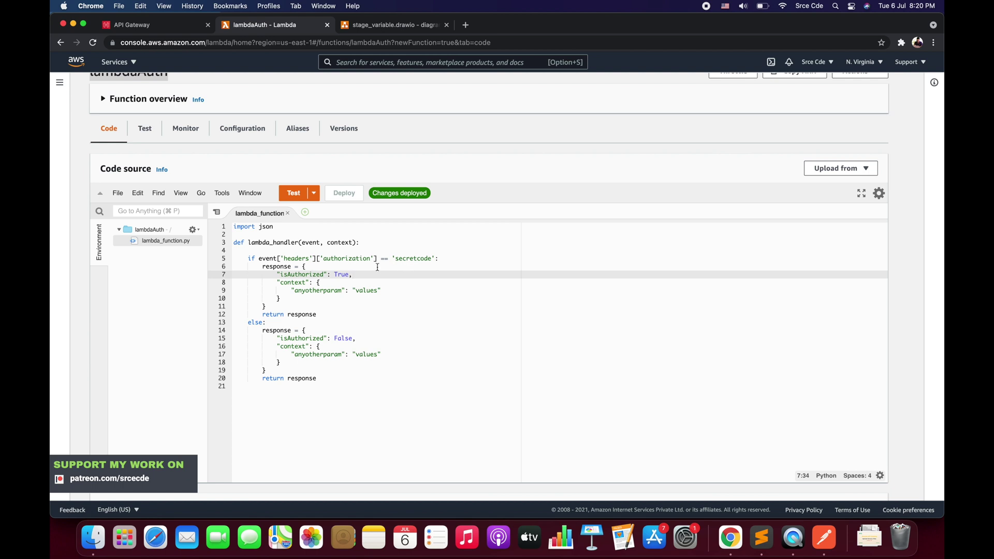
key(super+Tab)
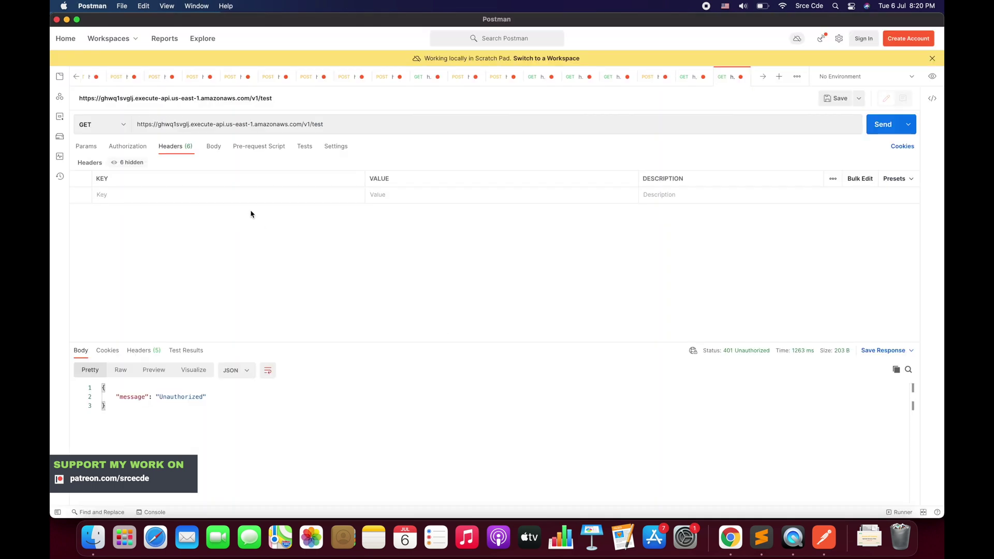
Add an Authorization header holding the secret code in Postman and resend the GET request
click(127, 193)
text(Au)
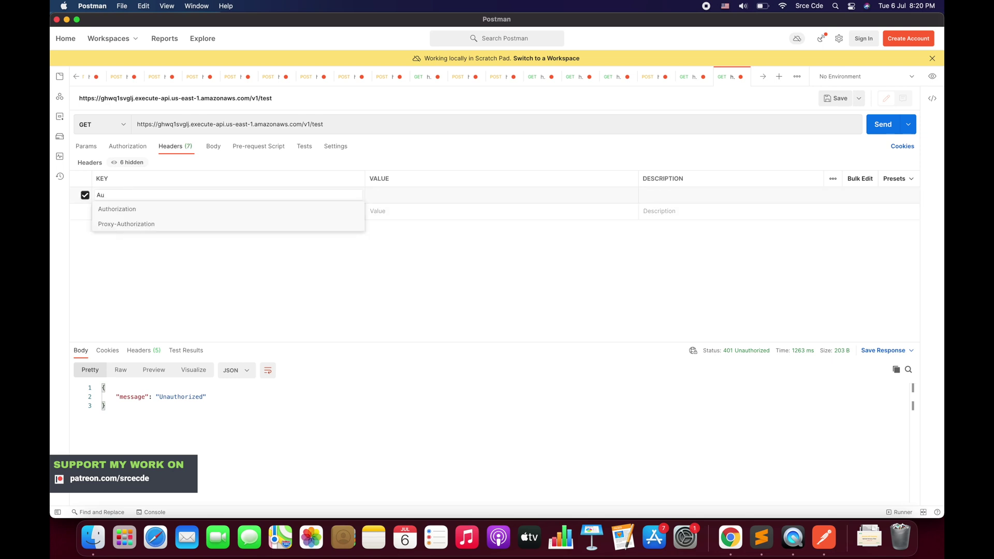
text(th)
key(Down)
key(Return)
click(378, 196)
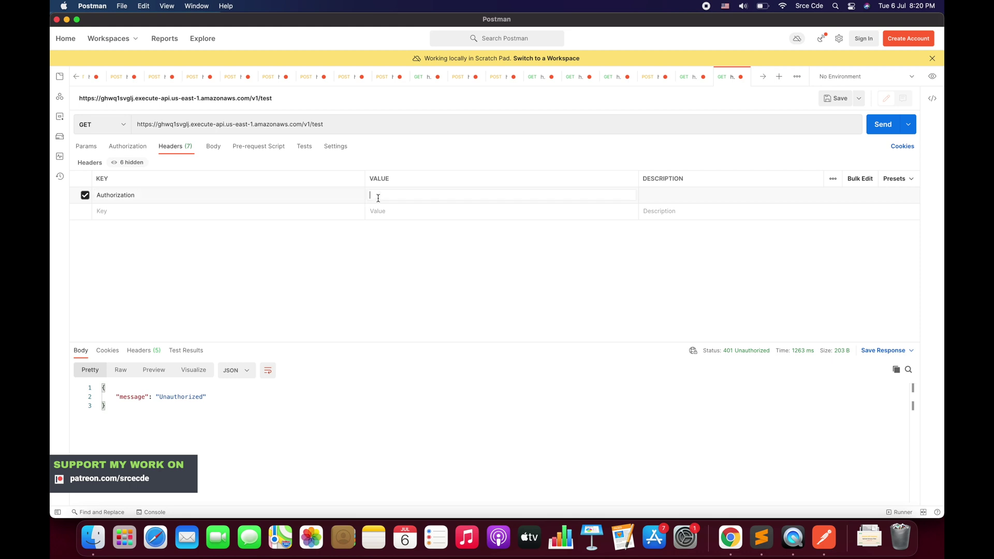
text(secretcode)
click(504, 278)
click(882, 126)
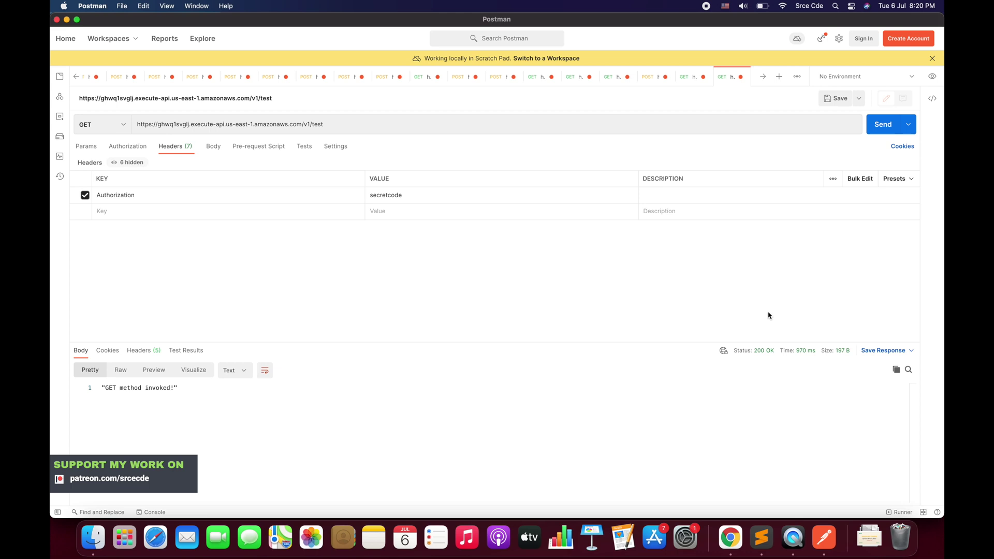
Review the authorizer code's secret-code check and its isAuthorized True response
key(super+Tab)
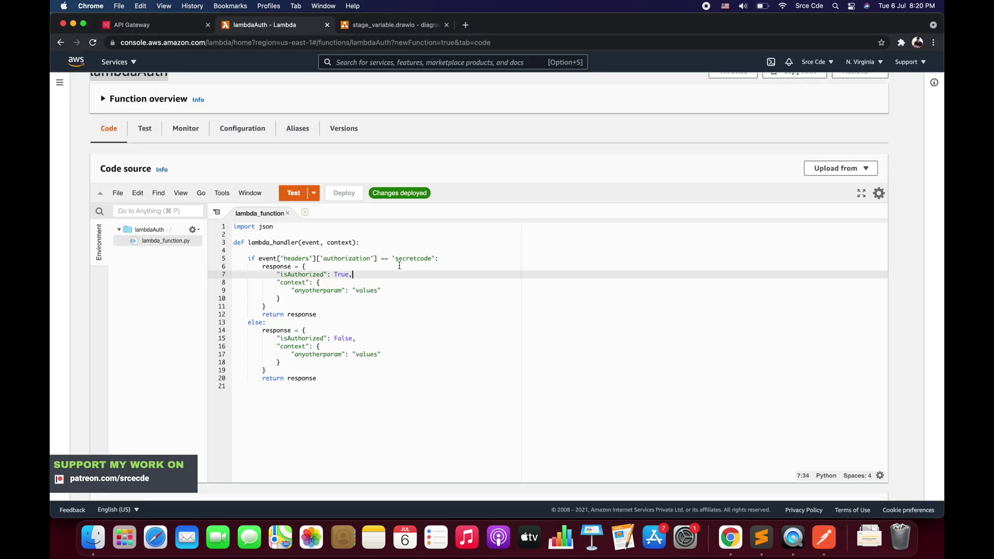
double_click(418, 258)
triple_click(418, 260)
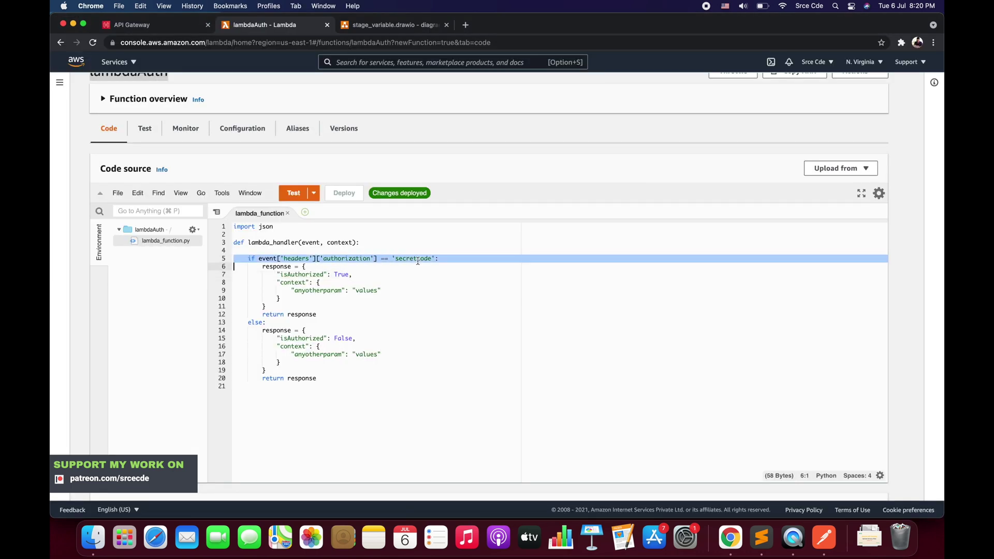
double_click(303, 275)
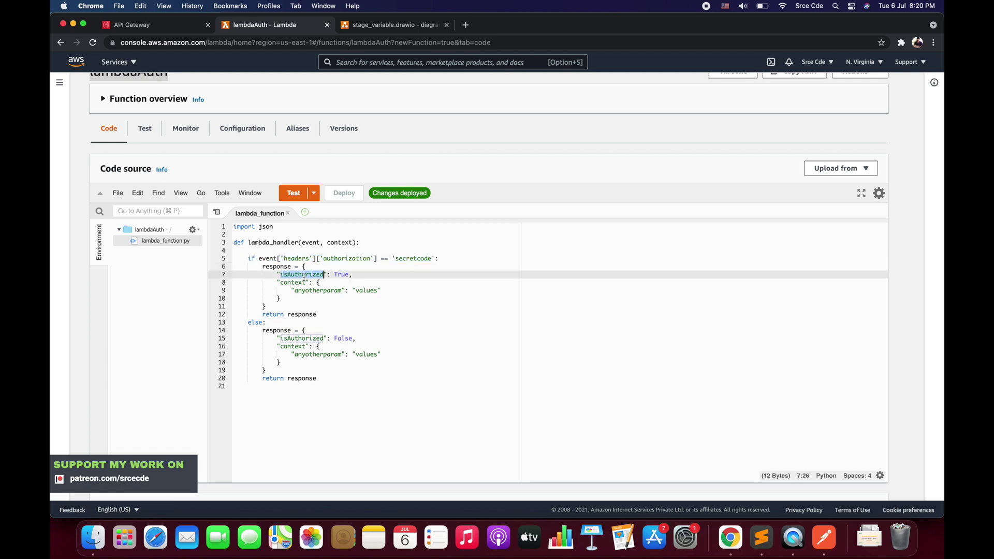
double_click(341, 275)
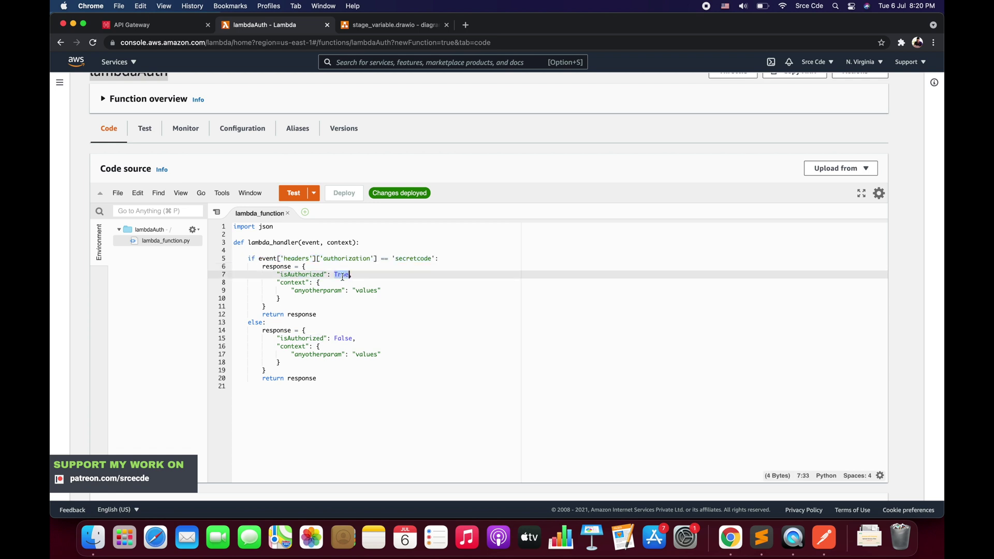
Append 'a' to the Authorization header value to make it wrong, then resend
key(super+Tab)
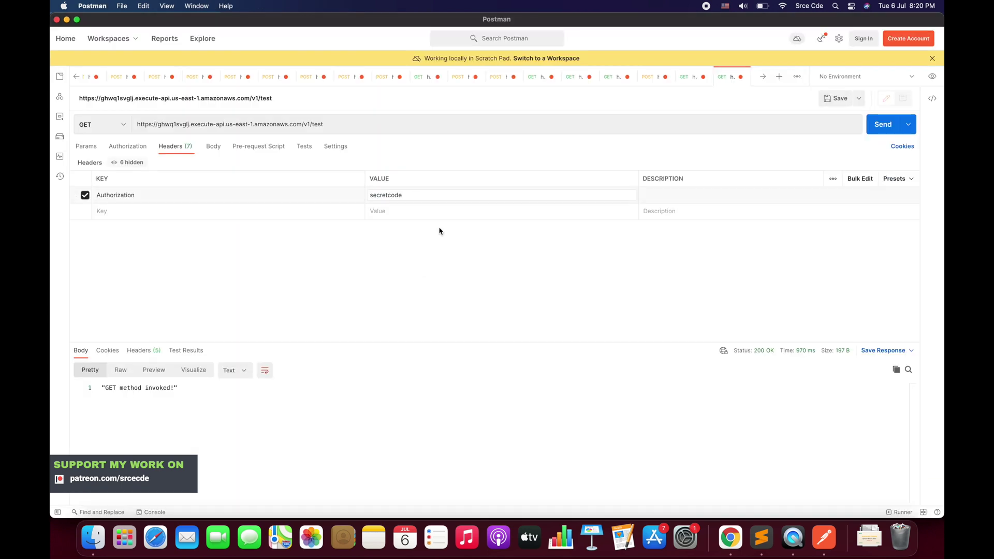
text(a)
click(878, 130)
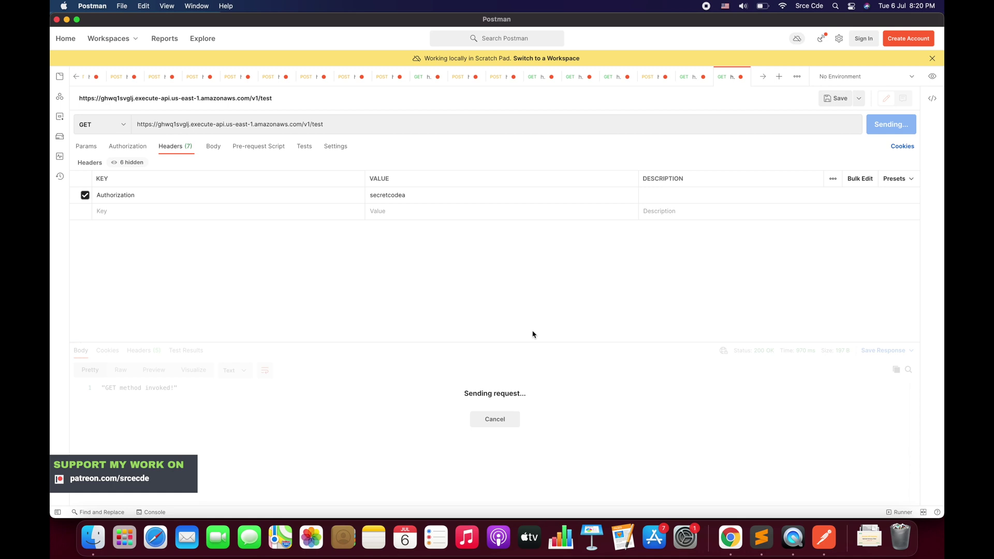
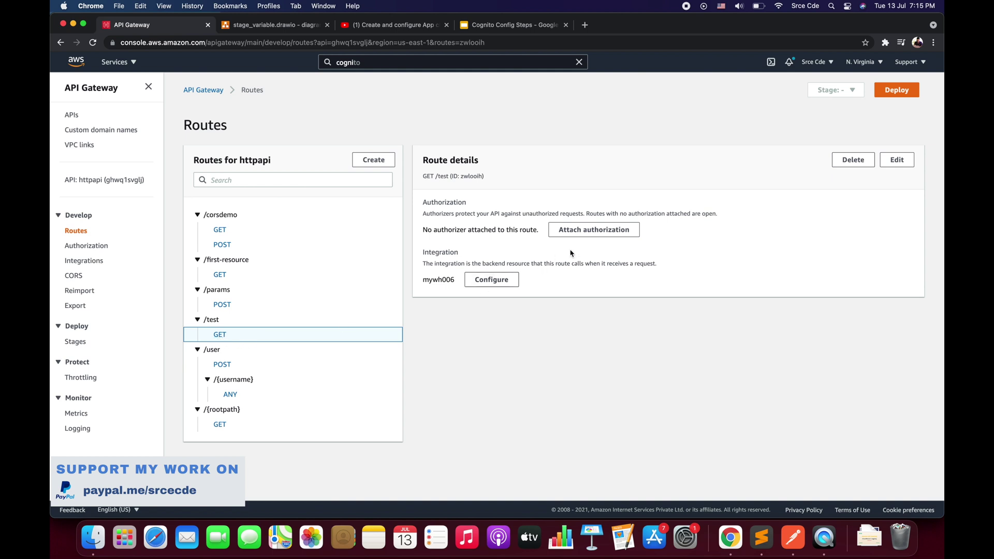
Open the authorization settings for the httpapi GET /test route
click(591, 230)
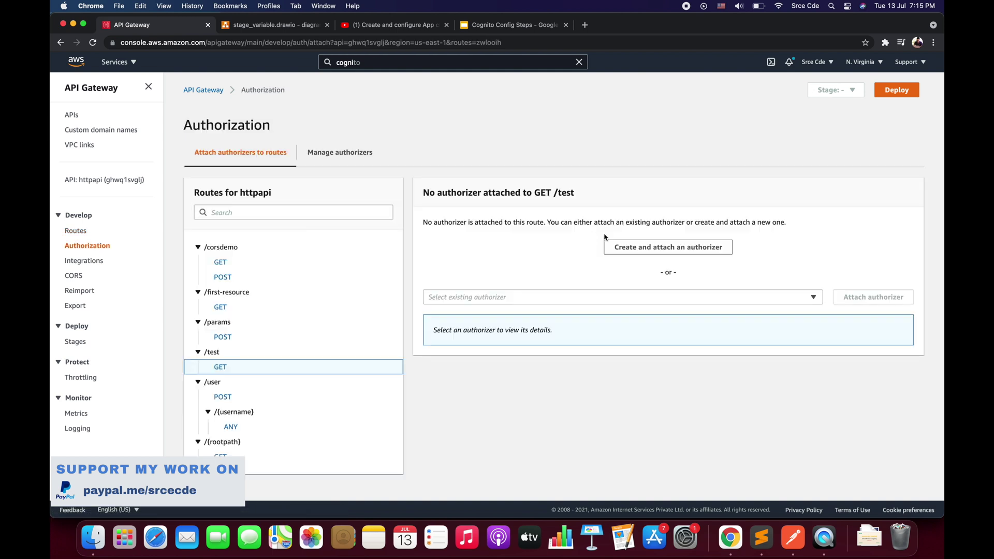
Begin a new JWT authorizer for GET /test, then view the Cognito Config Steps slides
click(672, 253)
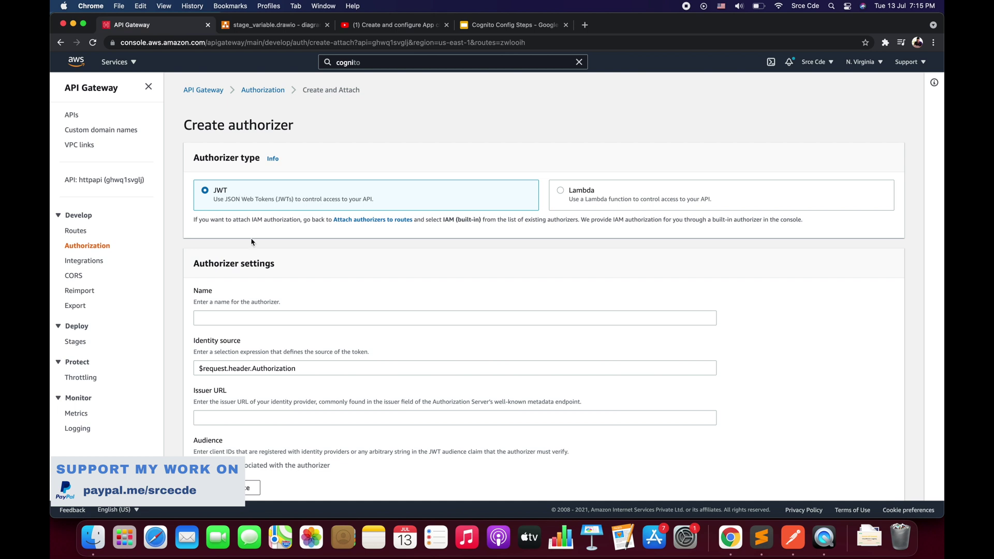
scroll(252, 242, down, 1)
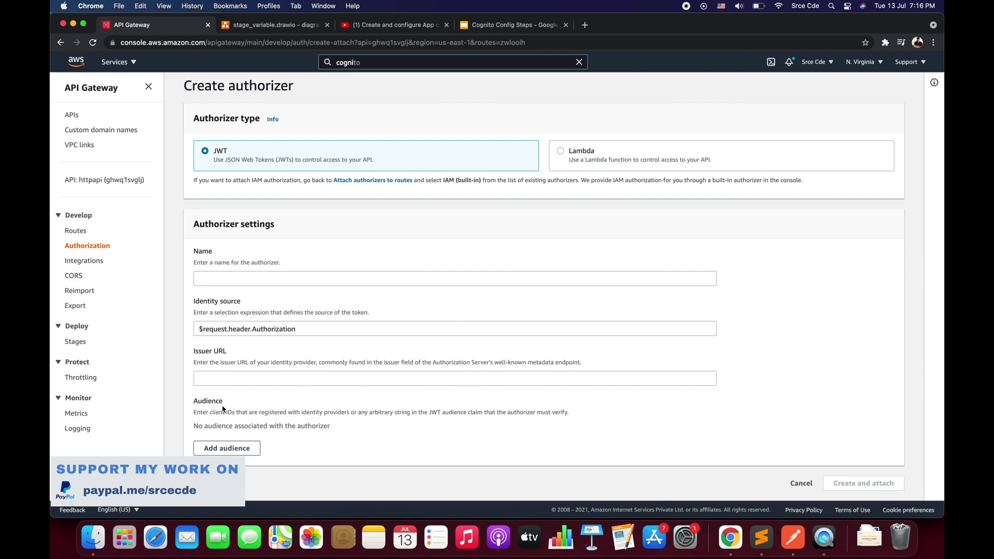
click(500, 26)
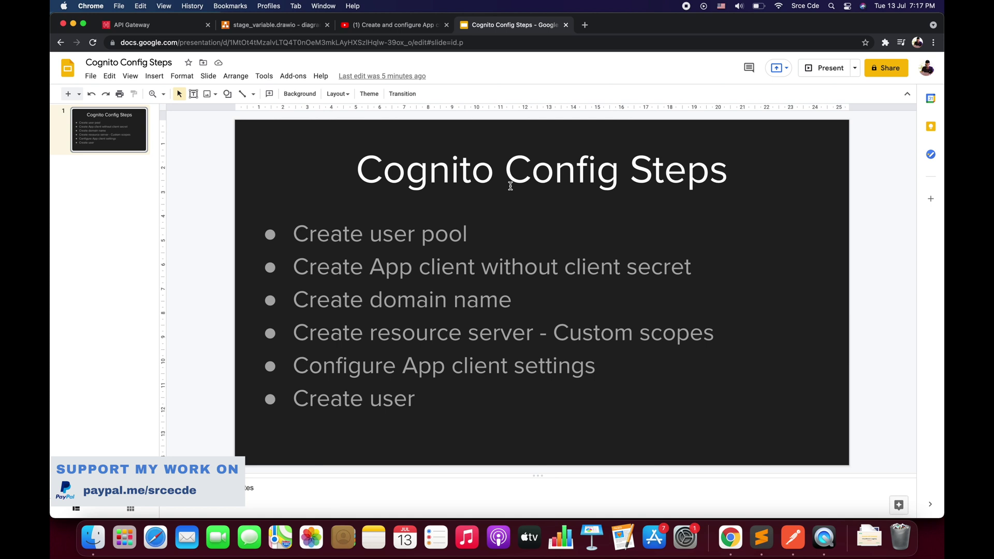
Open Amazon Cognito's user pools page in a new tab beside the slides
click(127, 28)
click(127, 63)
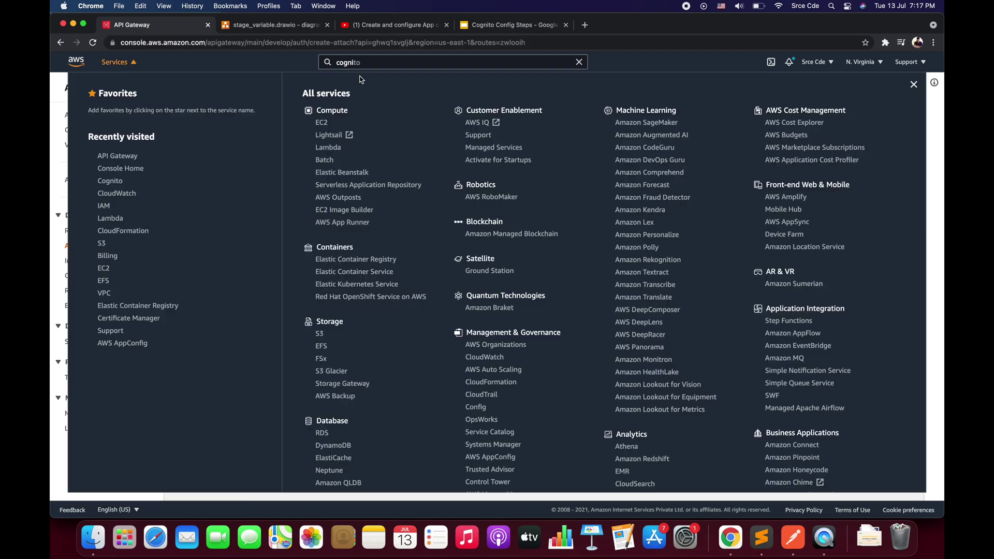
click(361, 66)
super+click(377, 139)
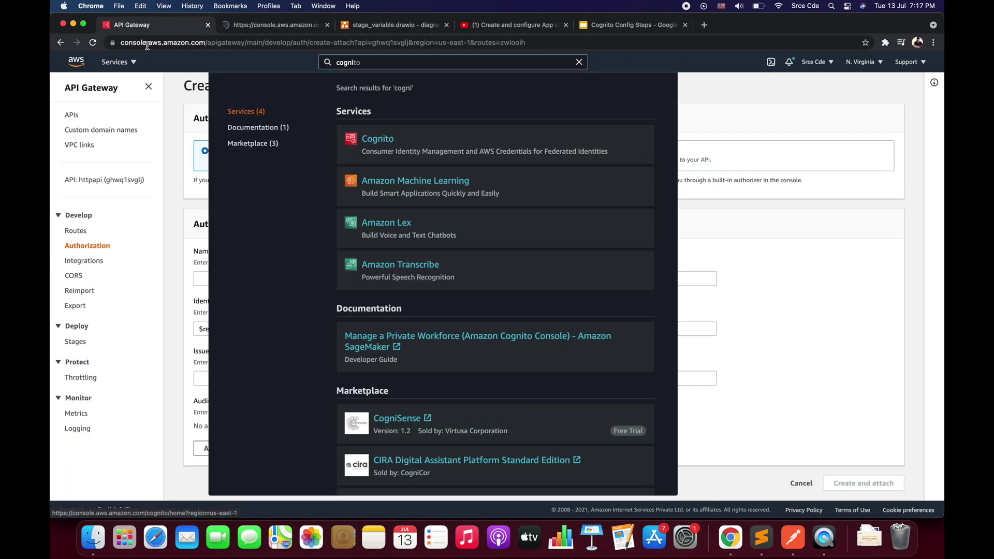
click(126, 70)
click(132, 66)
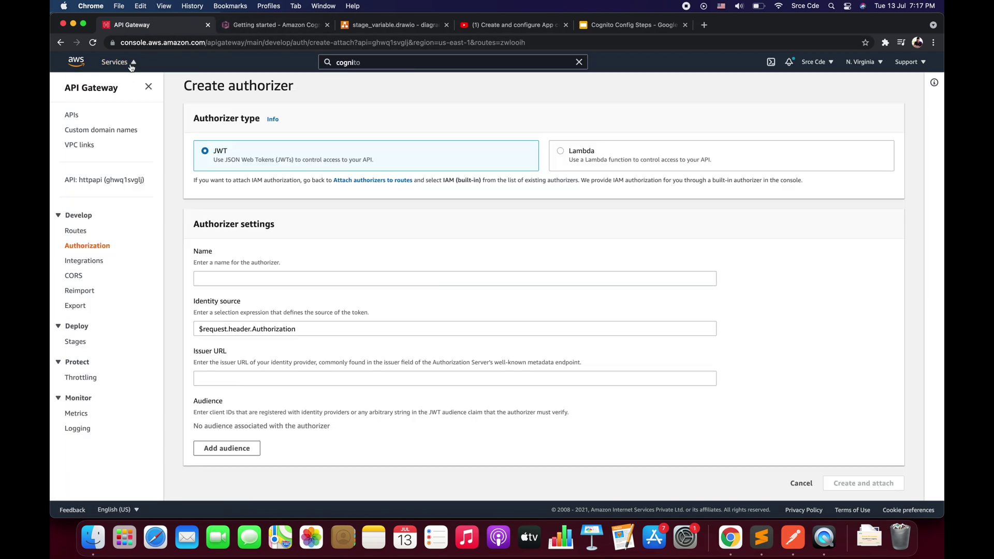
click(268, 26)
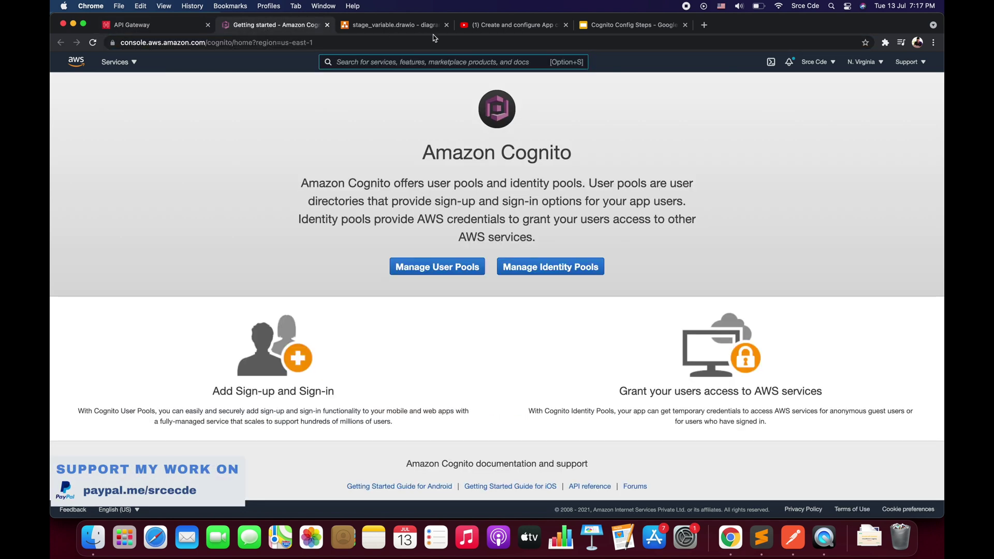
click(442, 270)
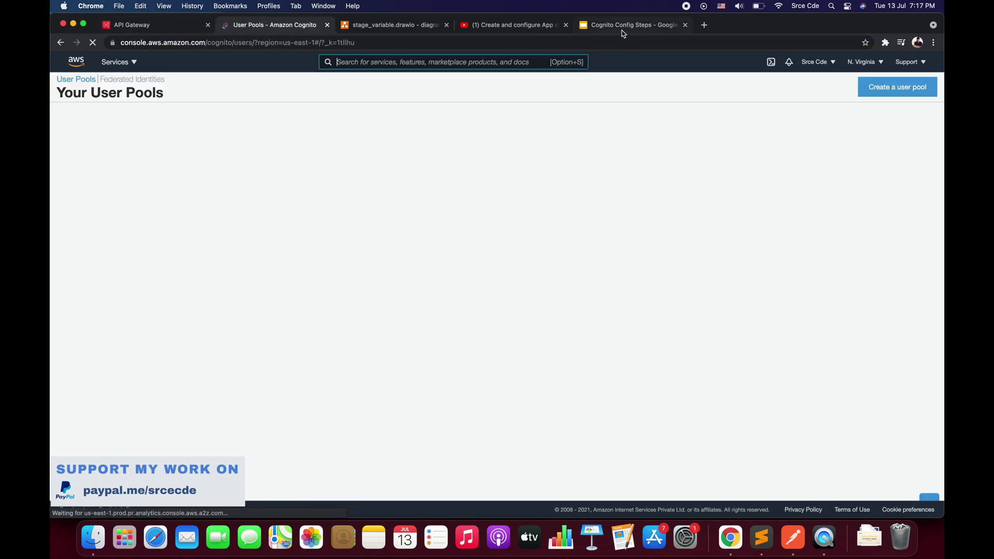
drag(626, 25, 396, 25)
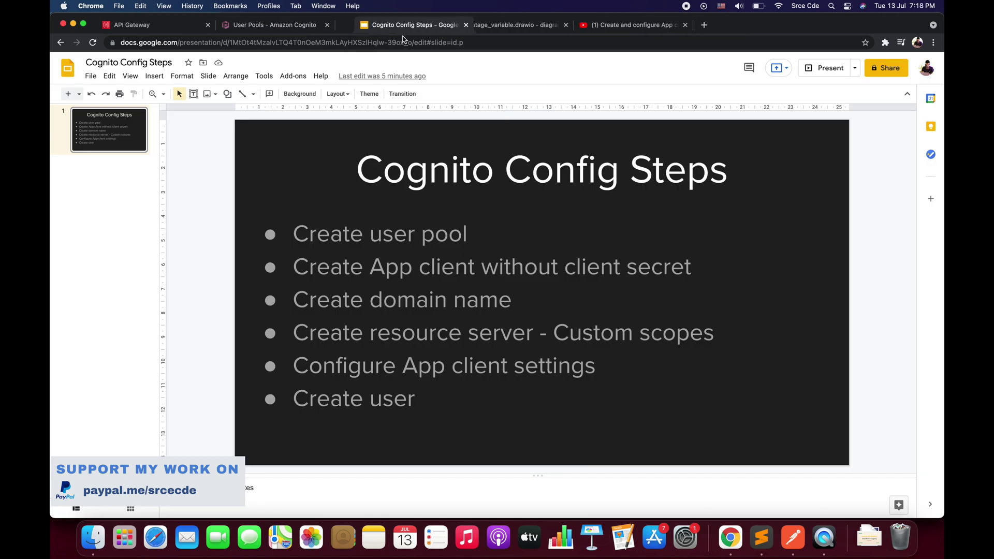
click(275, 25)
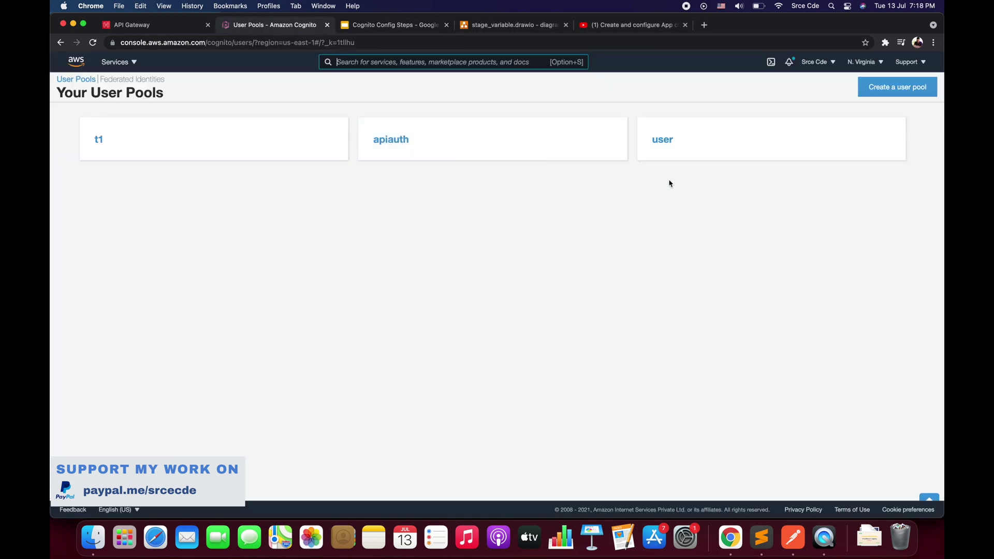
Create user pool 'apiauthorization' using the default settings
click(882, 93)
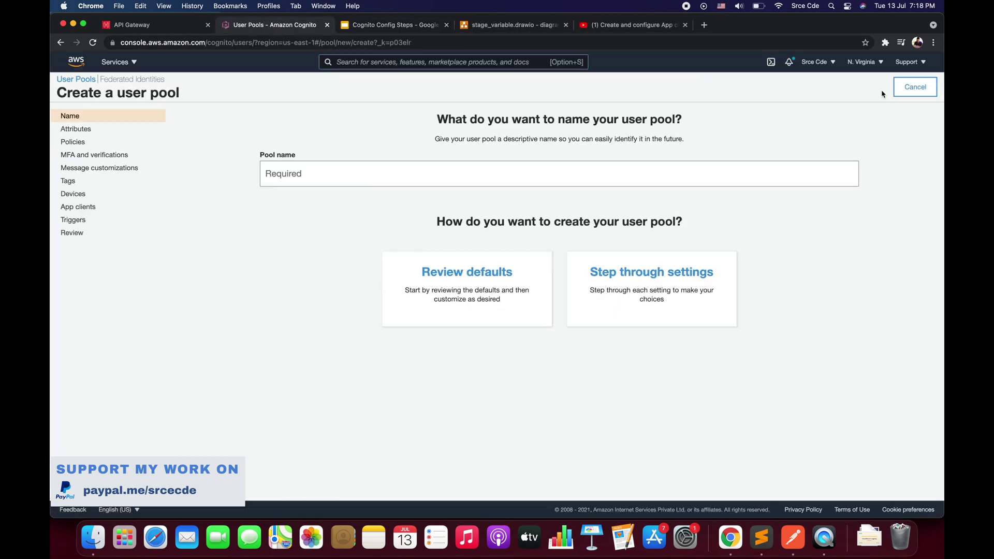
click(418, 171)
text(apiautho)
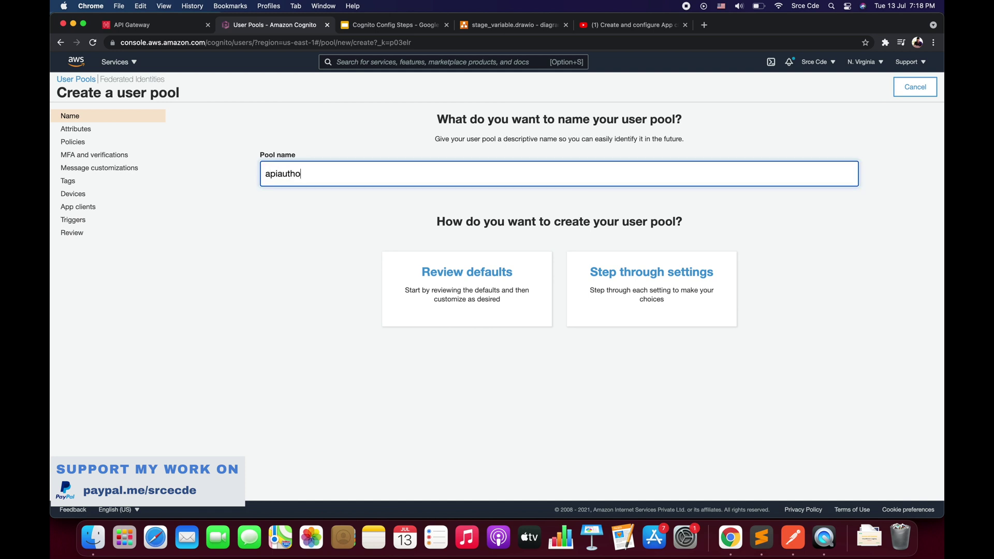
text(rization)
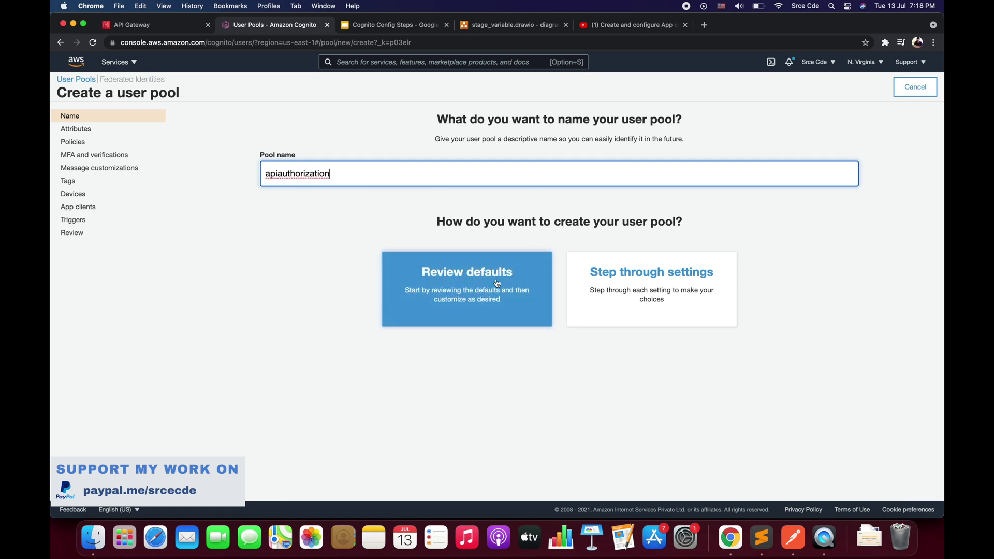
click(496, 291)
scroll(496, 291, down, 3)
click(569, 458)
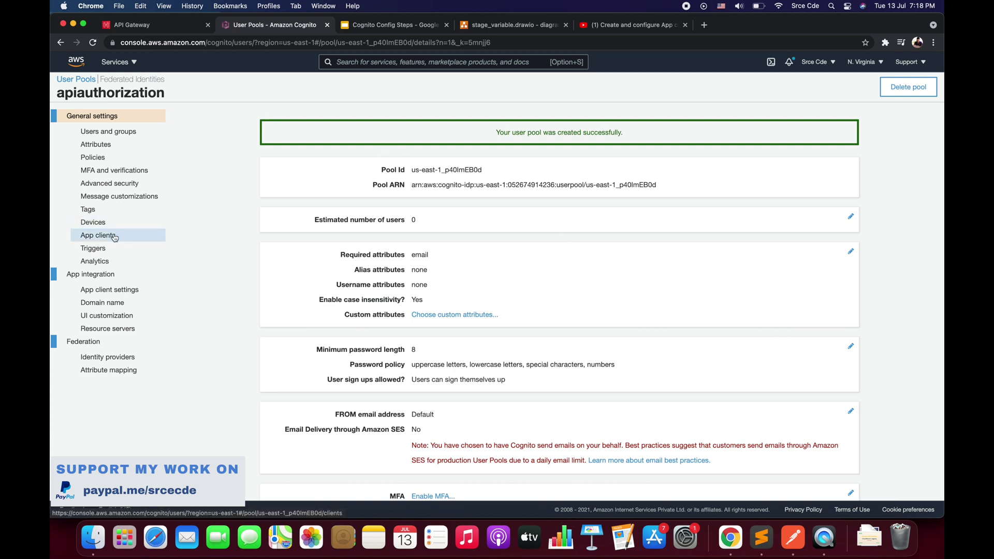
Add app client 'authclient' with client secret generation turned off, then check the slides
click(114, 236)
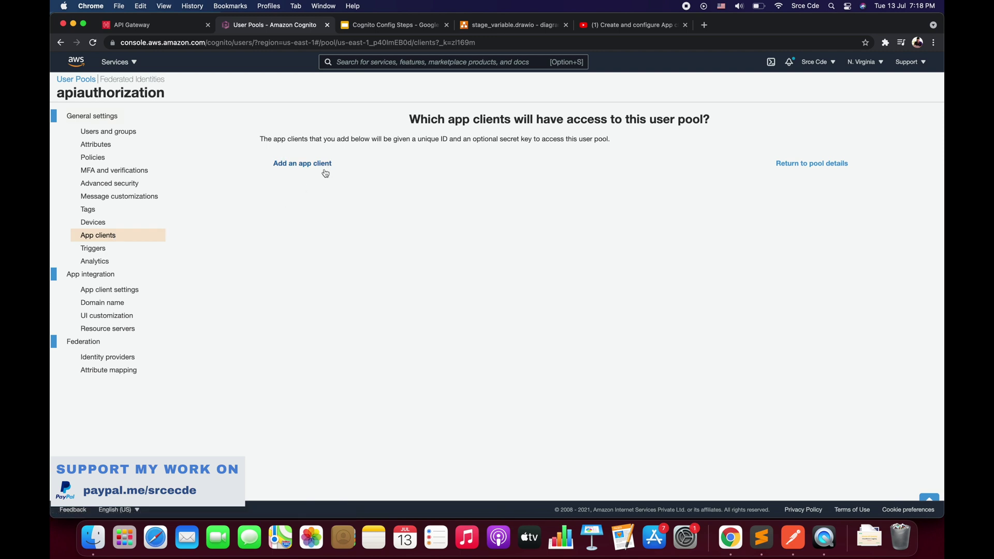
click(306, 166)
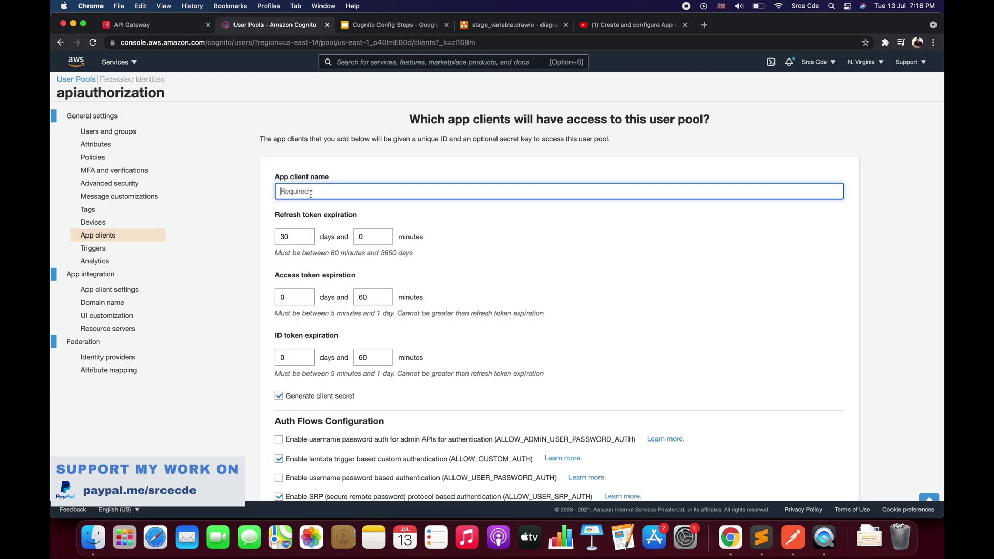
text(auth client)
click(296, 191)
key(BackSpace)
scroll(375, 293, down, 5)
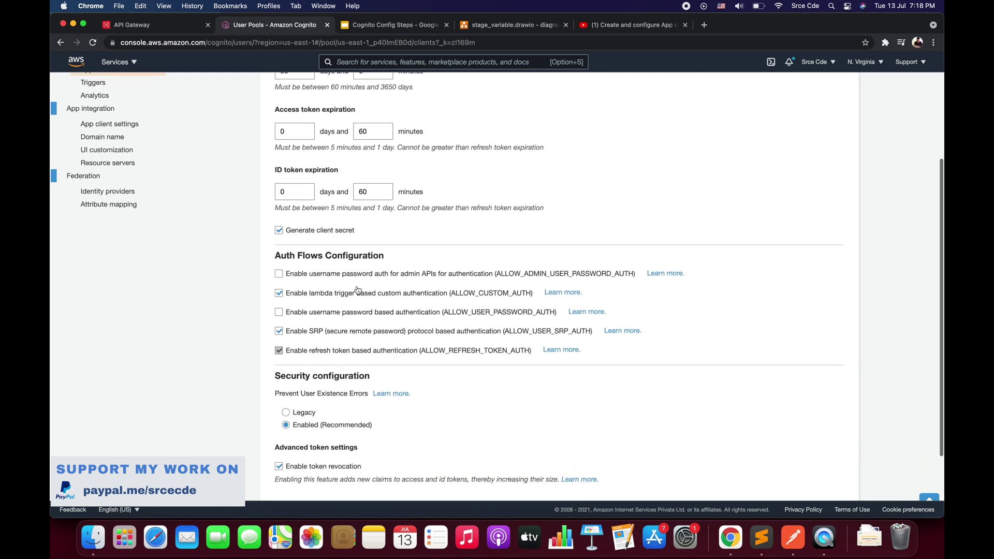
click(277, 233)
scroll(466, 223, up, 3)
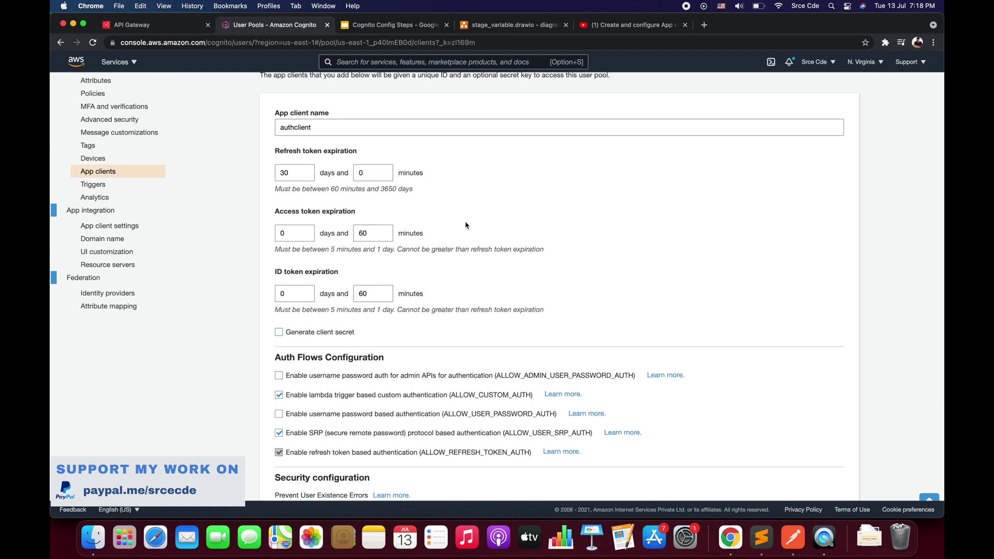
scroll(465, 225, down, 2)
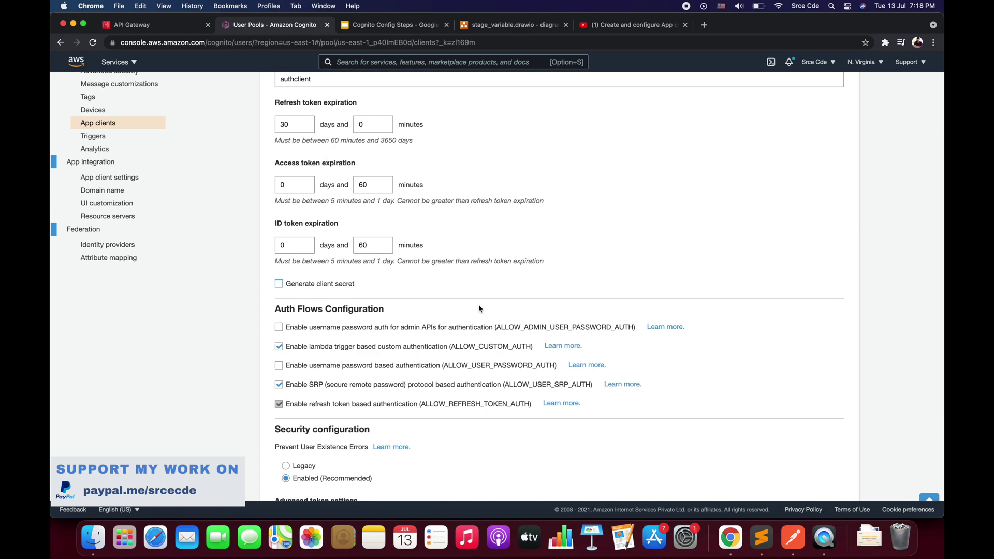
scroll(479, 309, down, 5)
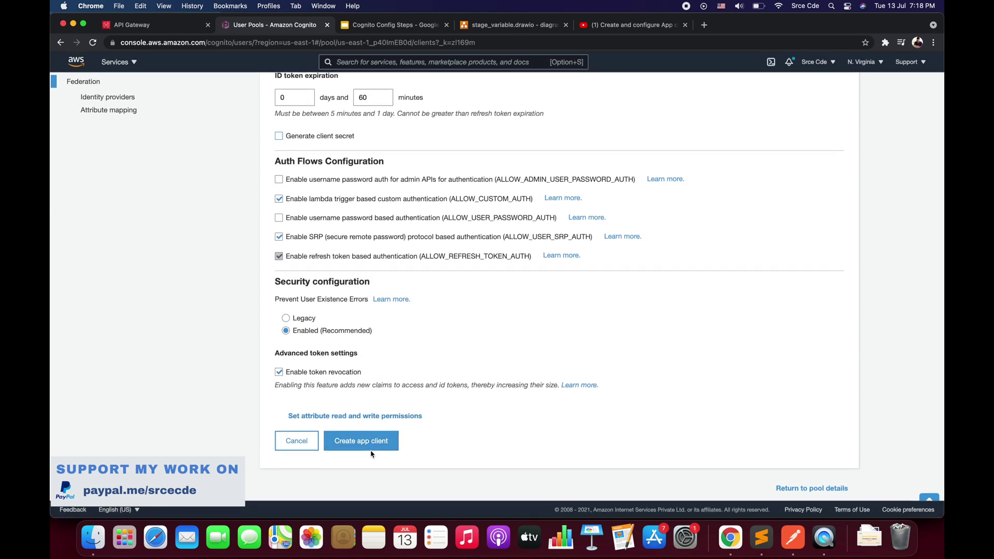
click(365, 443)
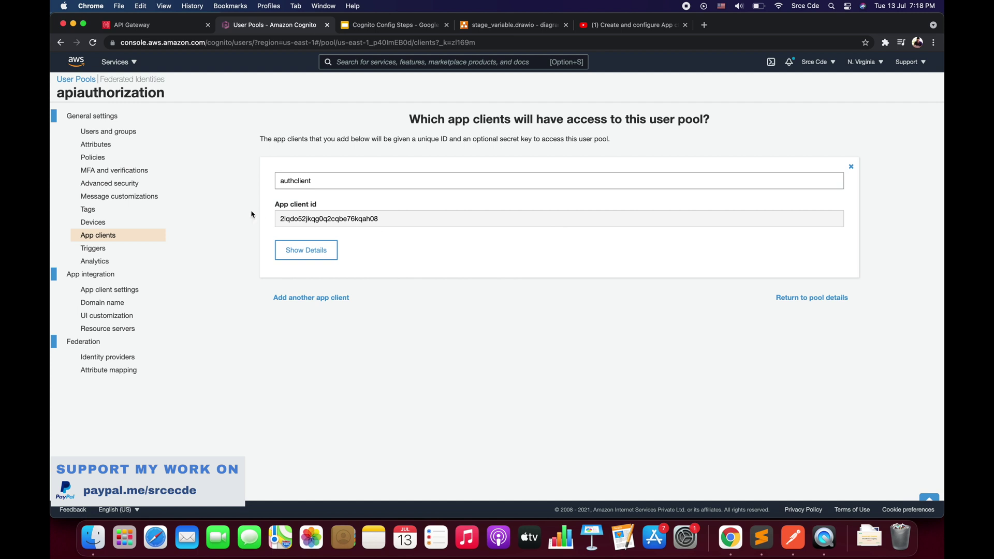
click(371, 27)
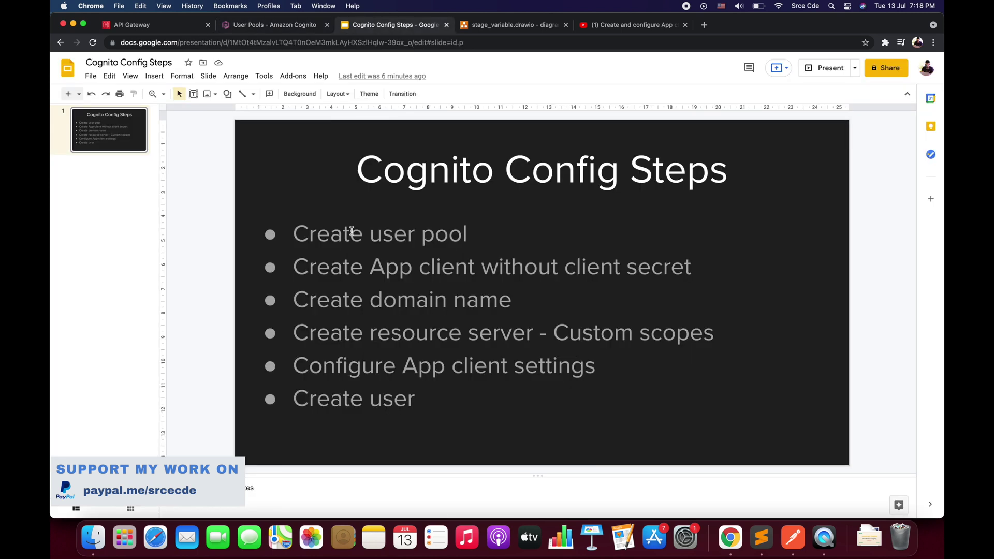
Check availability of and save 'apiauthtest1' as the pool's Cognito domain prefix
click(291, 26)
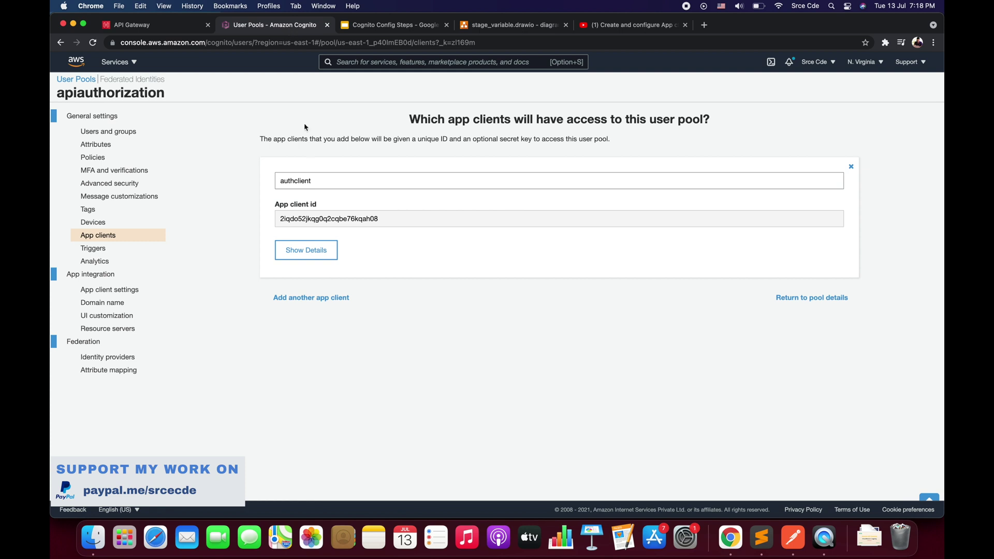
click(109, 306)
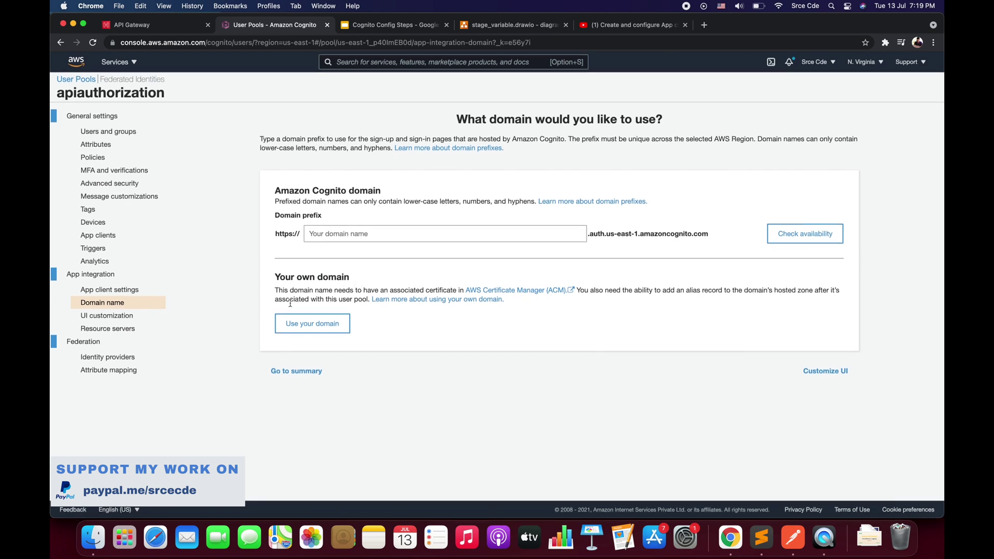
click(366, 232)
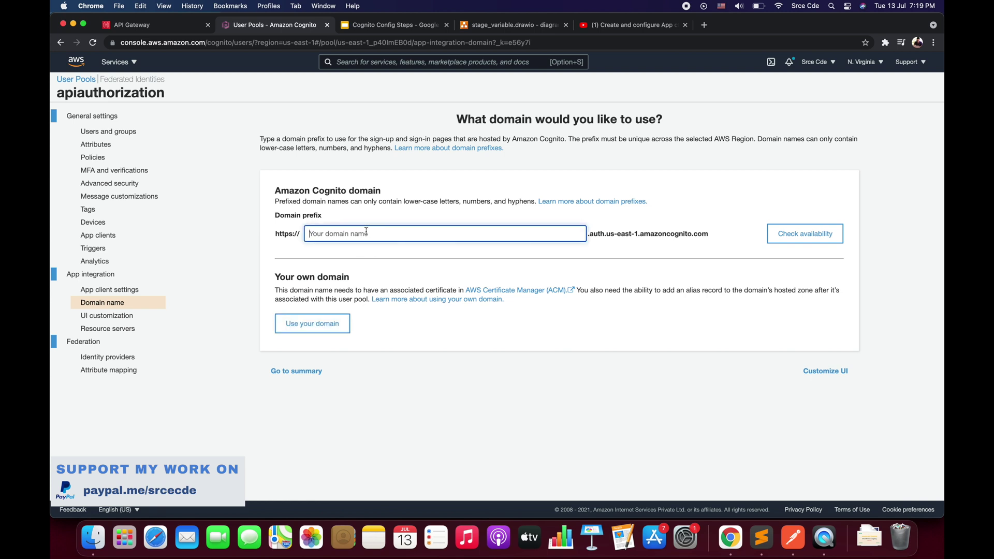
text(apiauth)
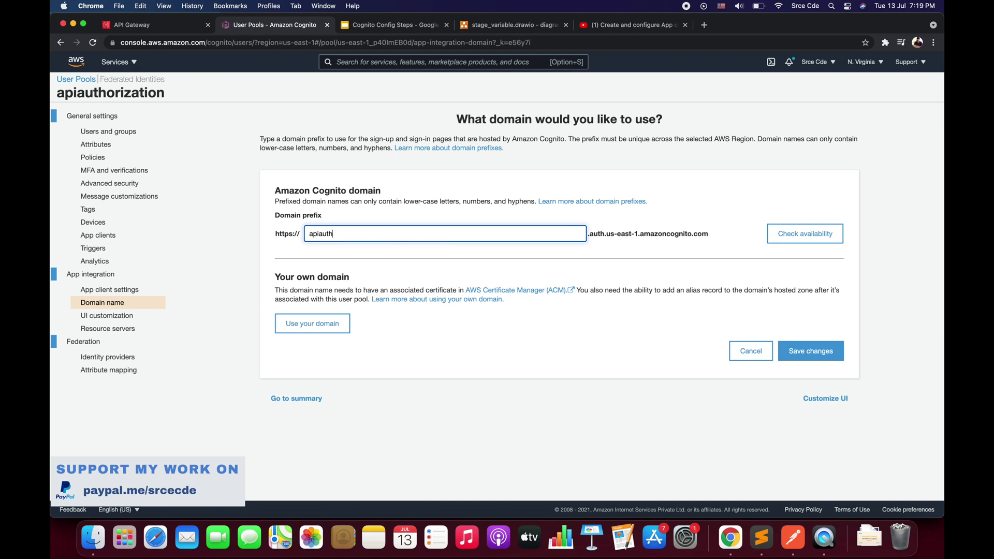
text(test1)
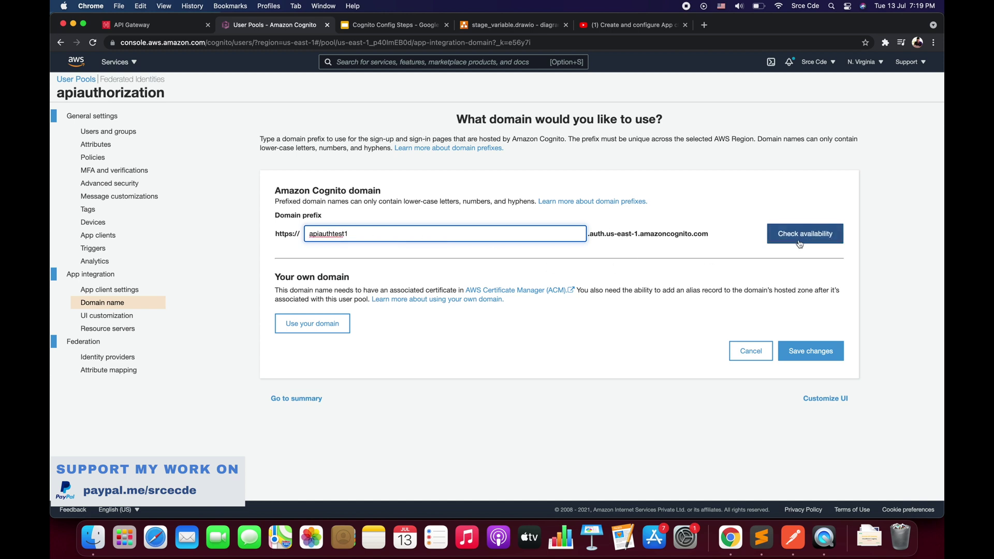
click(799, 244)
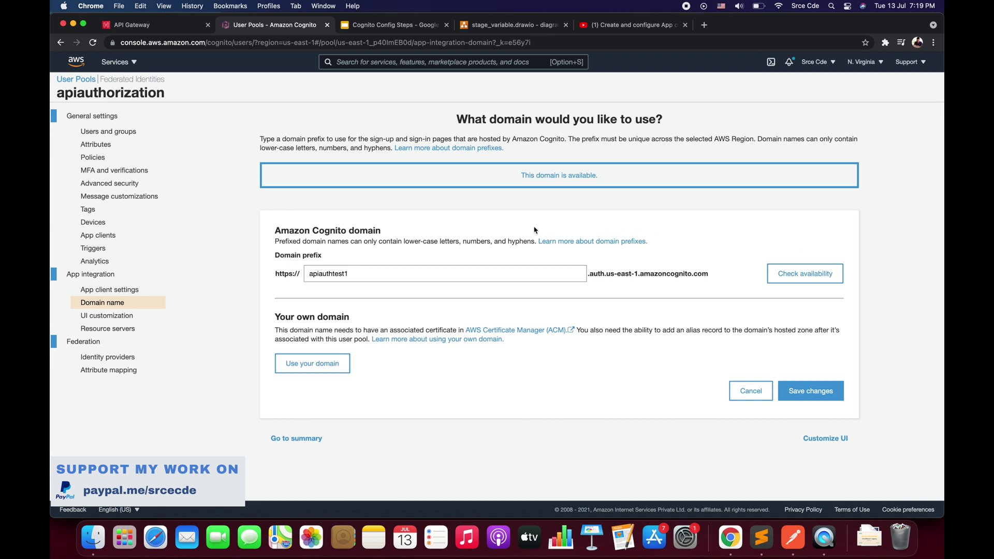
click(820, 396)
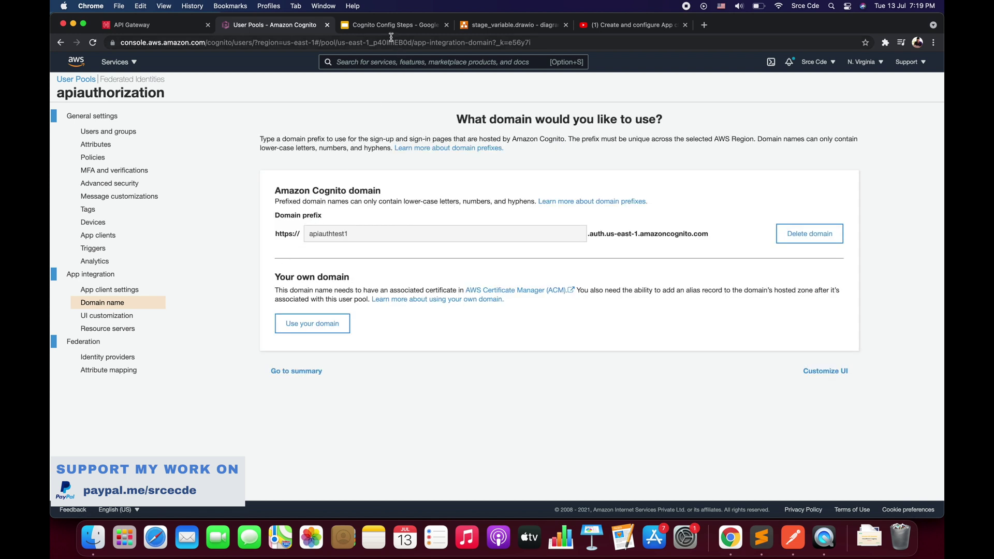
click(385, 28)
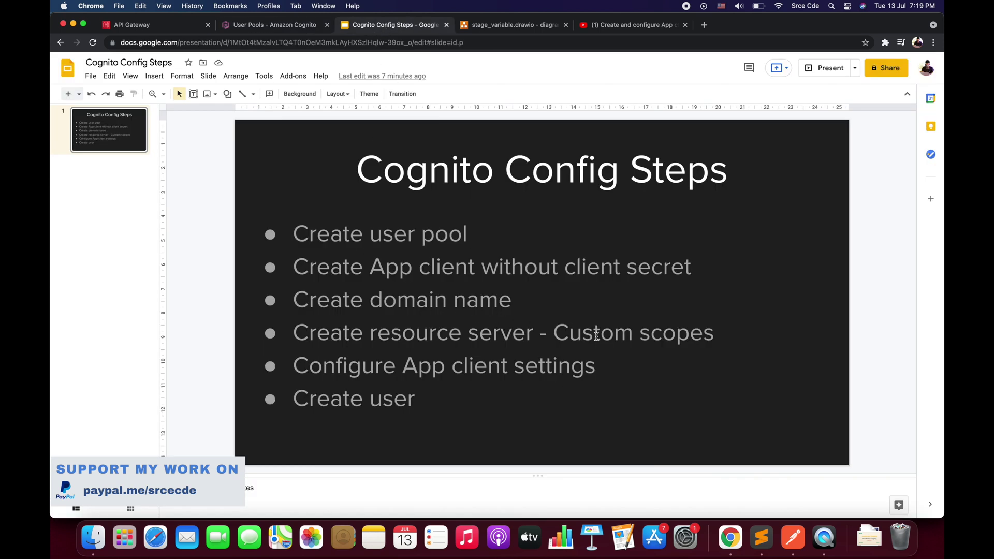
Add resource server 'resserver' with identifier 'test' and scope 'test.read' described 'read'
click(260, 27)
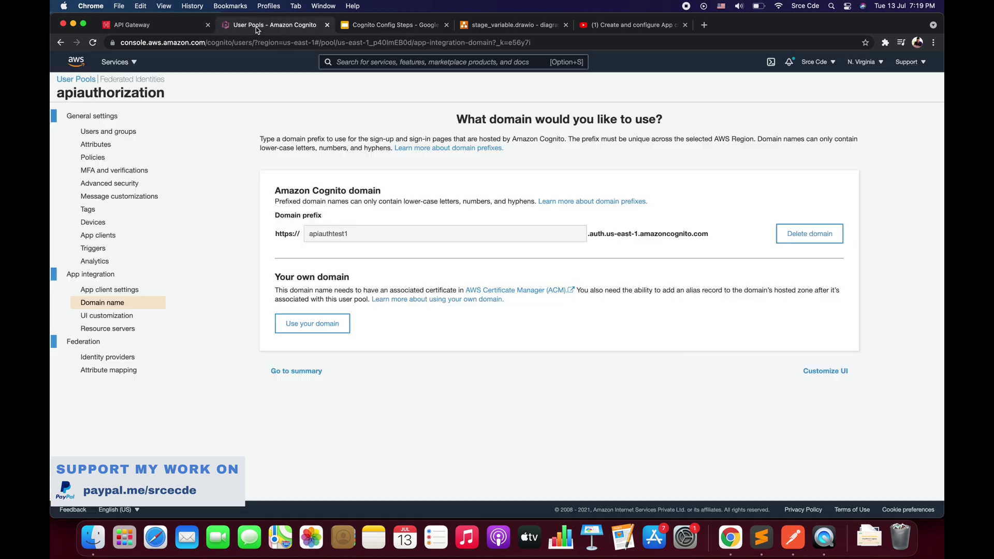
click(127, 331)
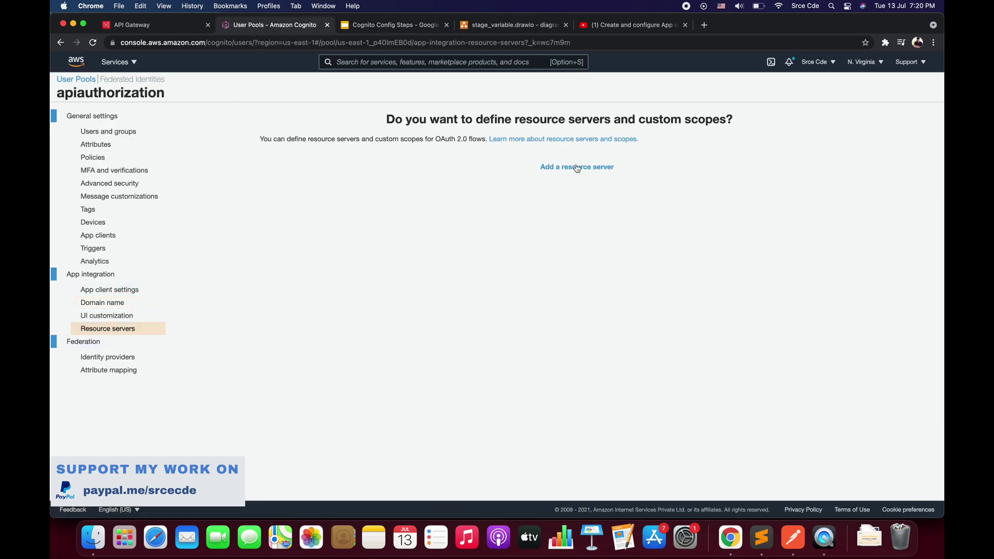
click(581, 168)
click(340, 216)
text(sserver)
click(346, 249)
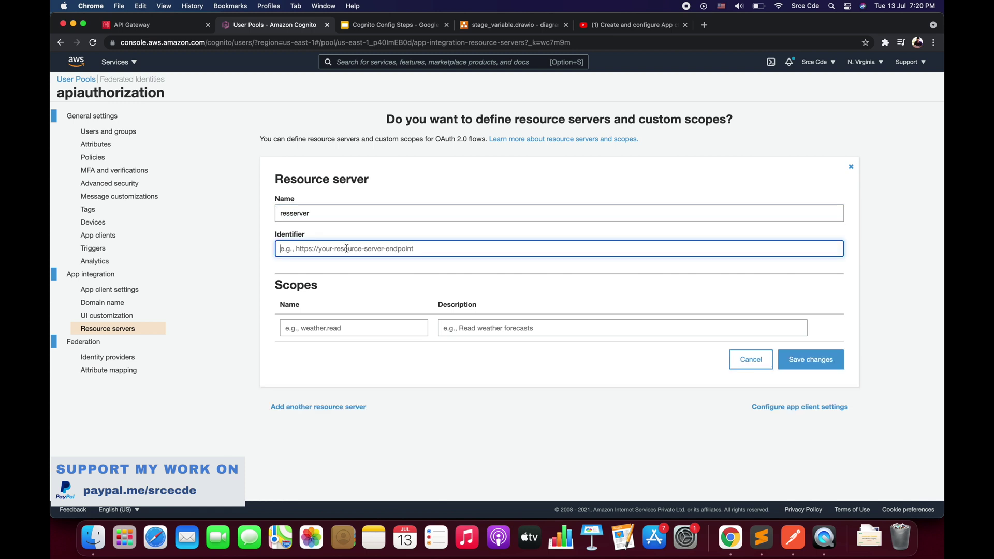
text(test)
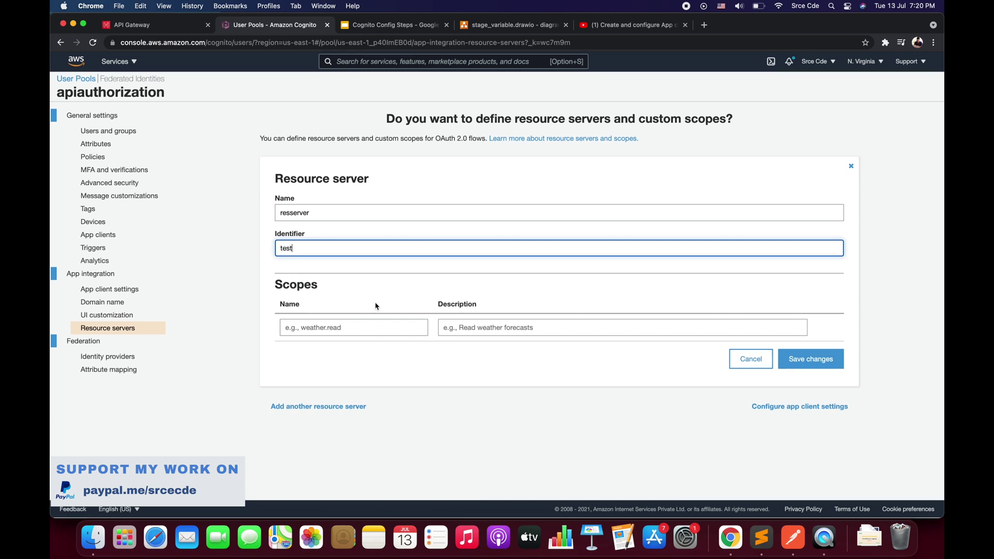
click(333, 329)
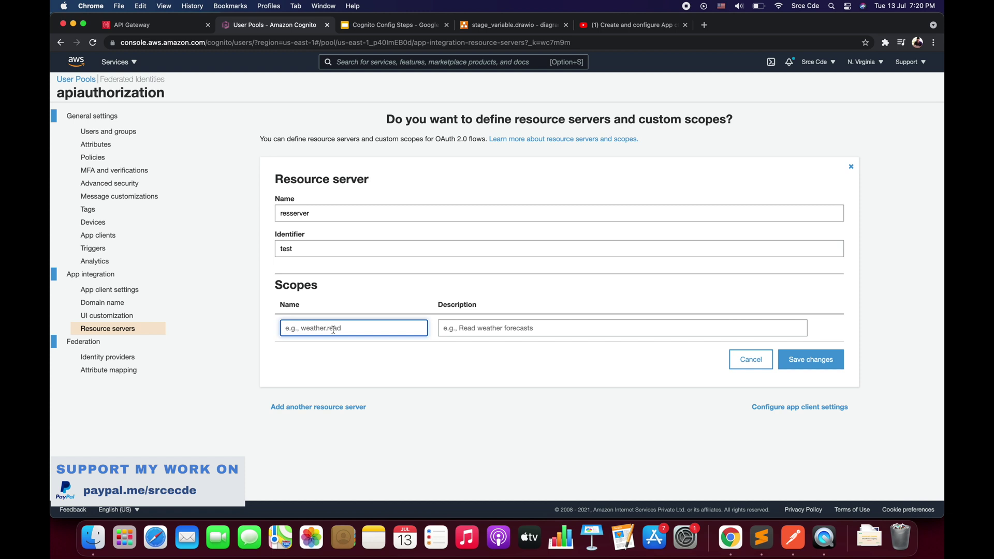
text(test.read)
click(476, 327)
text(read)
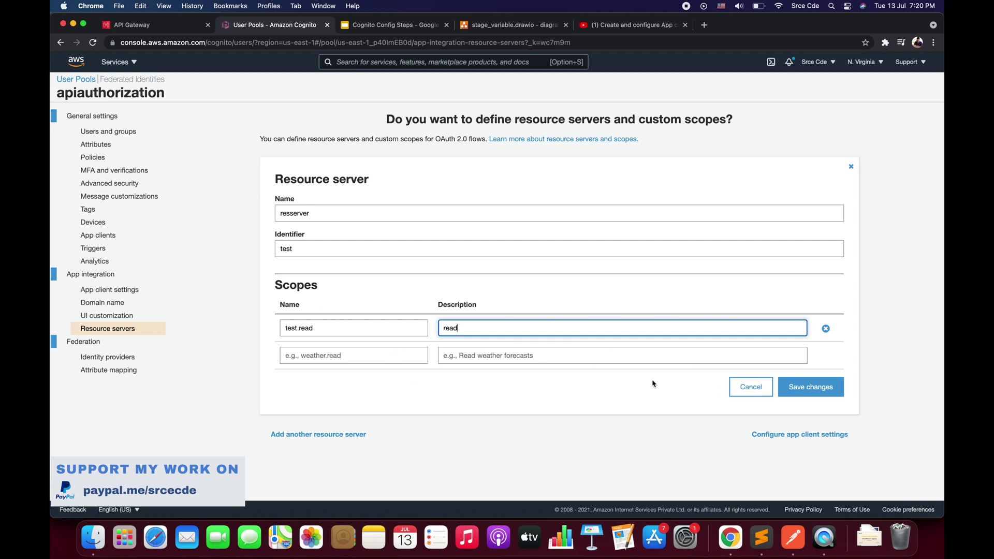
click(797, 388)
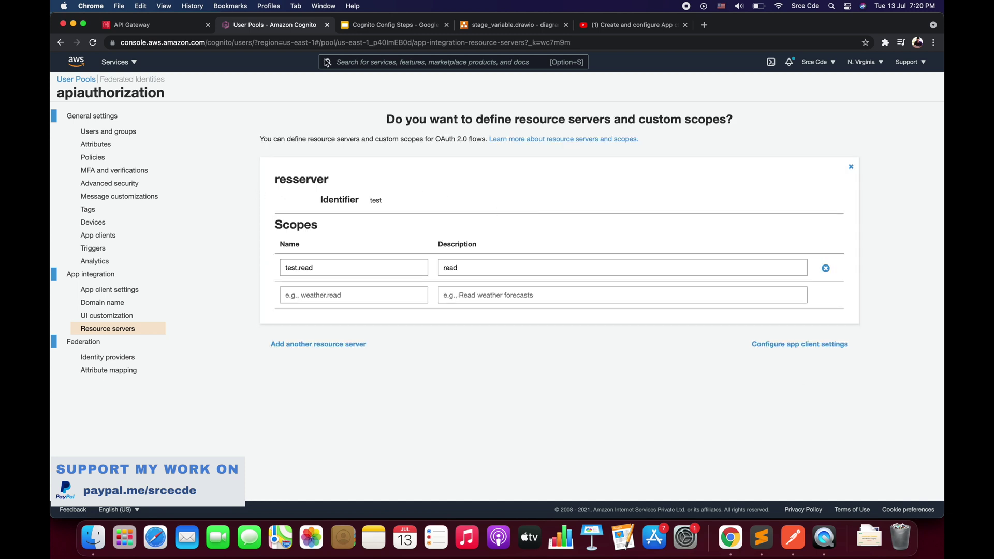
Check the slides, then go to the pool's app client settings
click(369, 25)
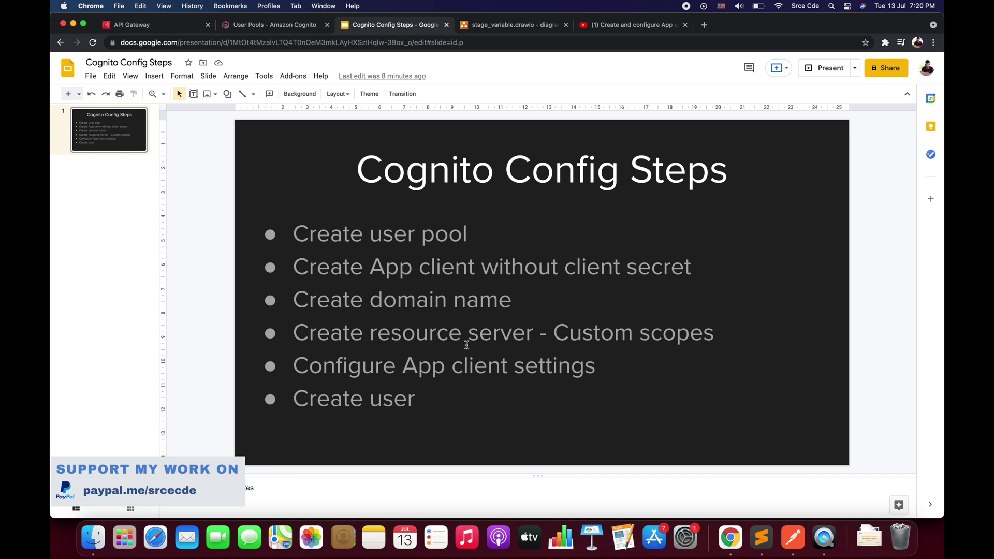
click(273, 25)
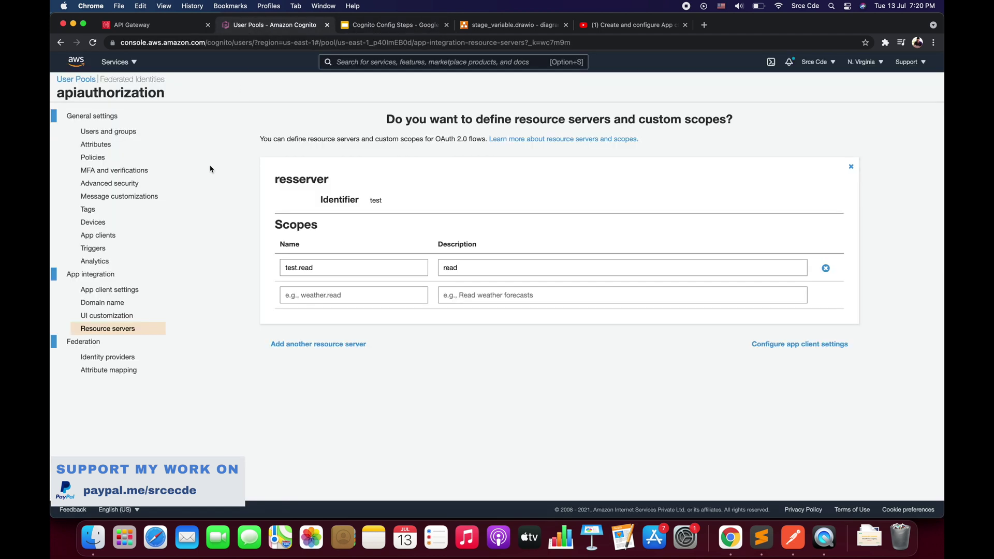
click(130, 293)
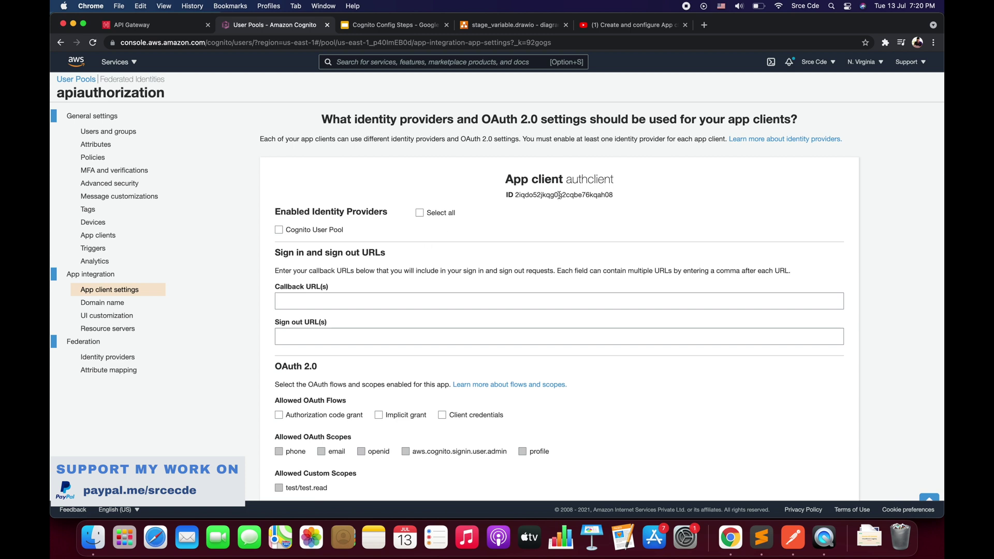
double_click(560, 196)
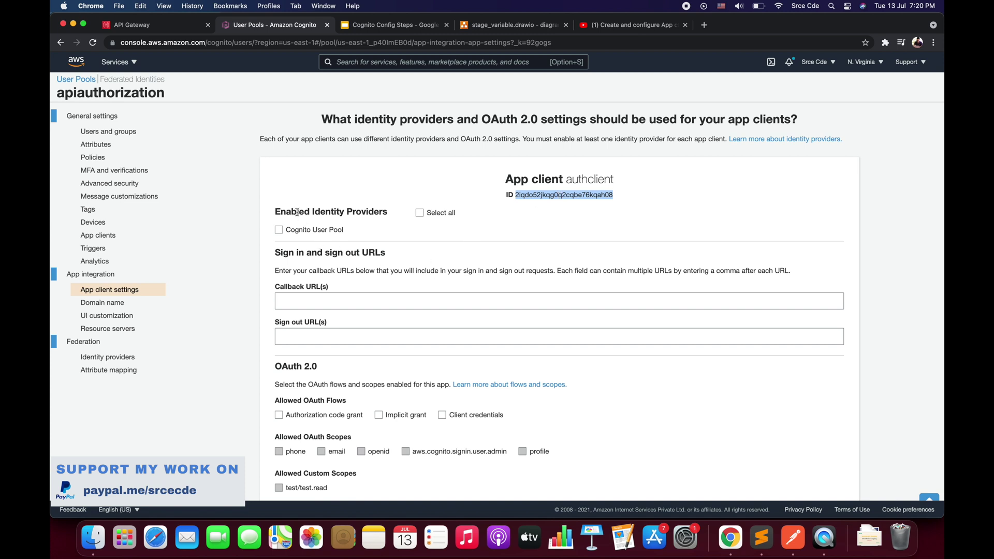
scroll(362, 220, down, 1)
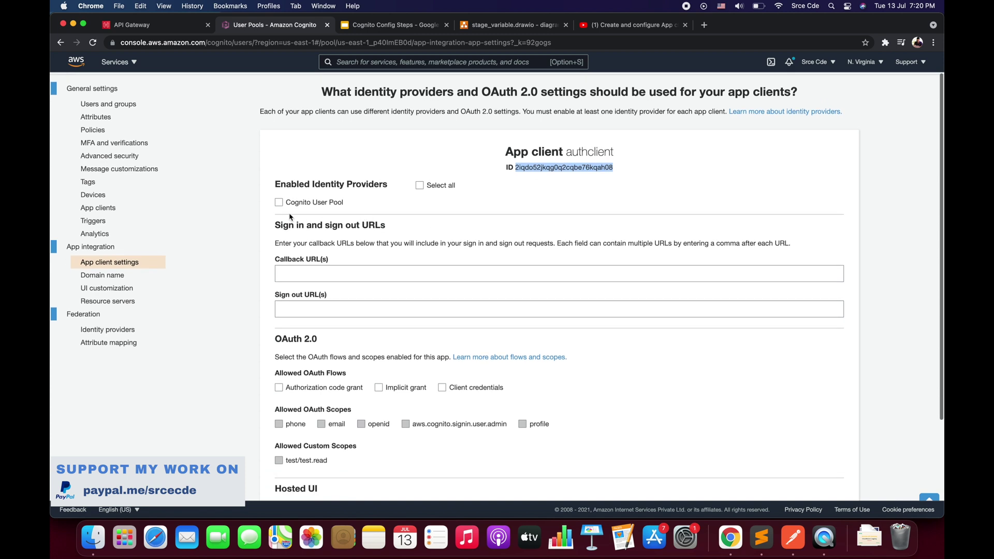
click(279, 203)
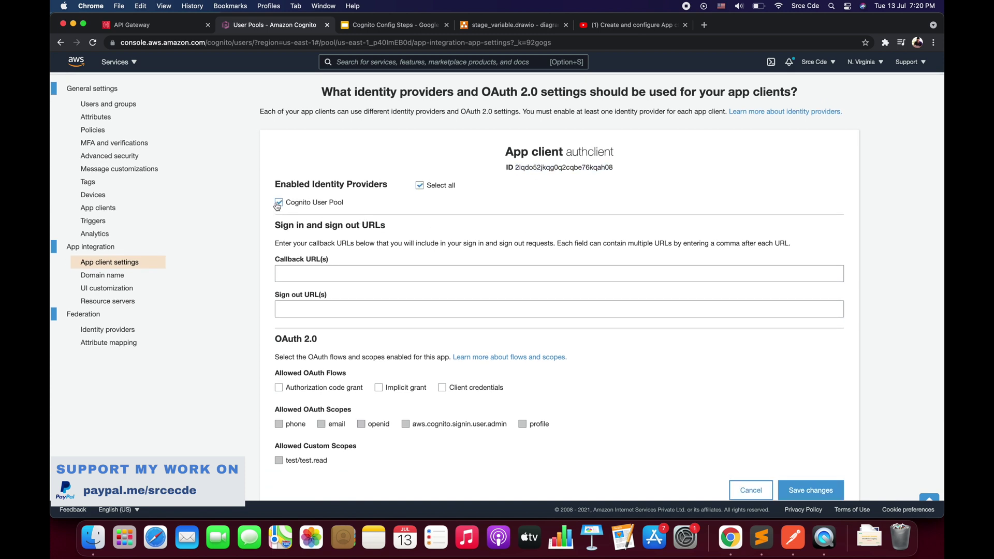
click(322, 276)
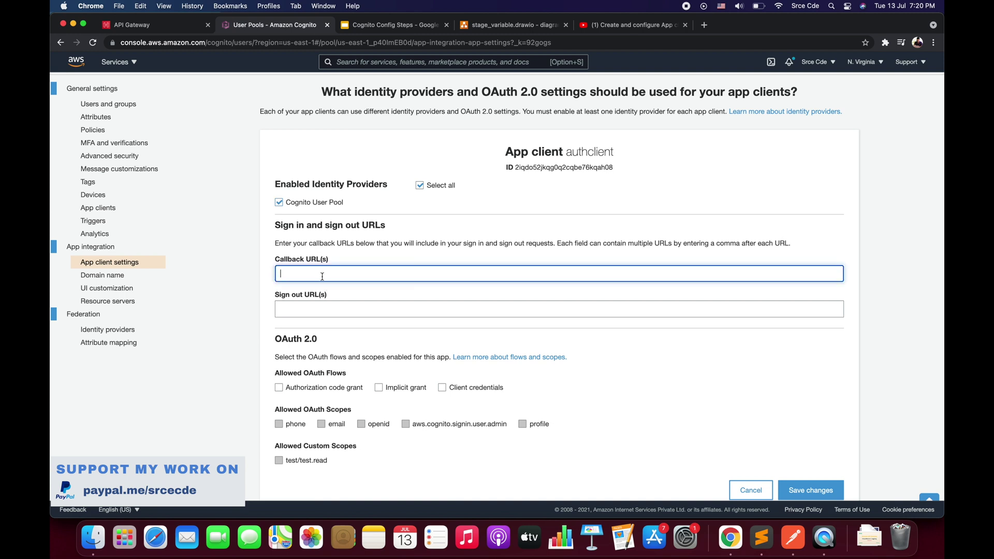
text(https://google.com)
scroll(367, 338, down, 5)
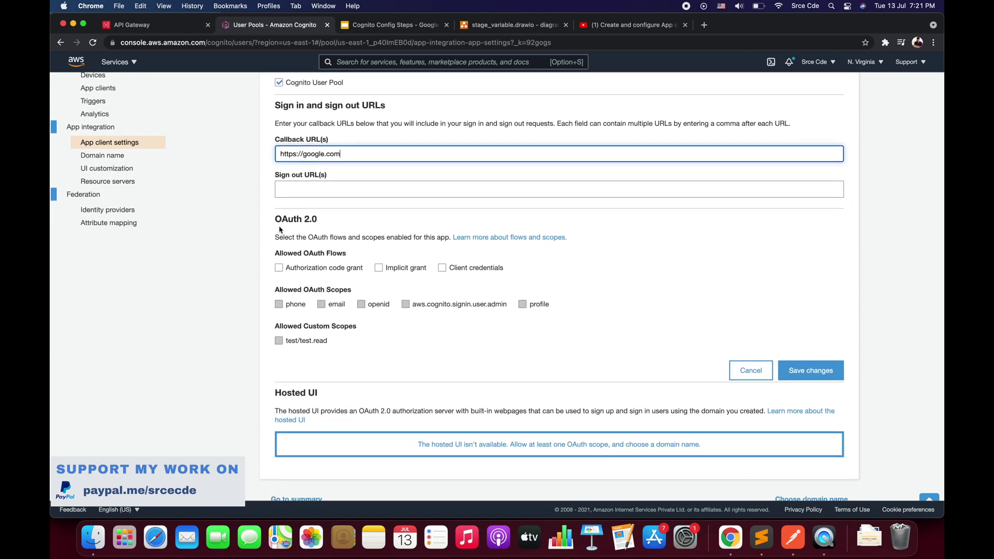
scroll(337, 231, down, 1)
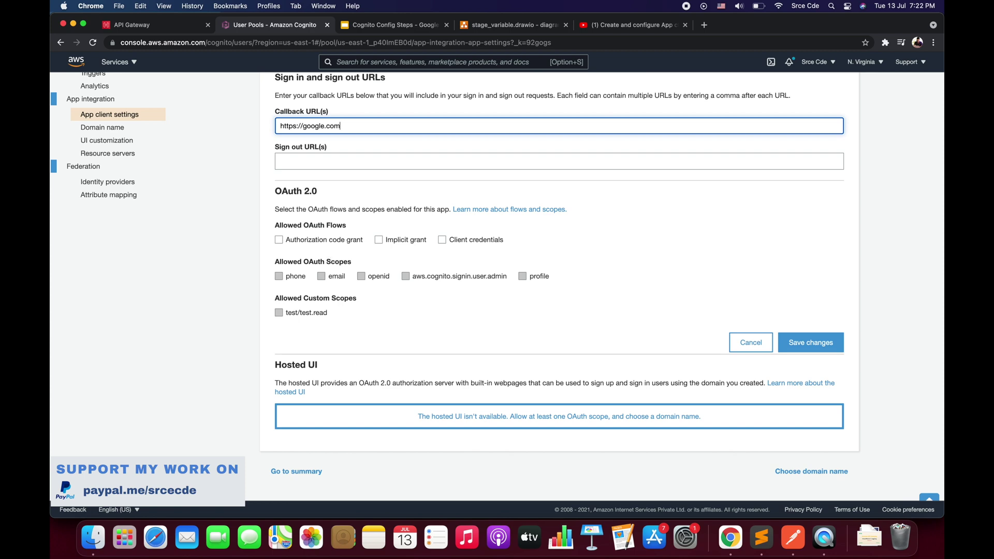
click(613, 25)
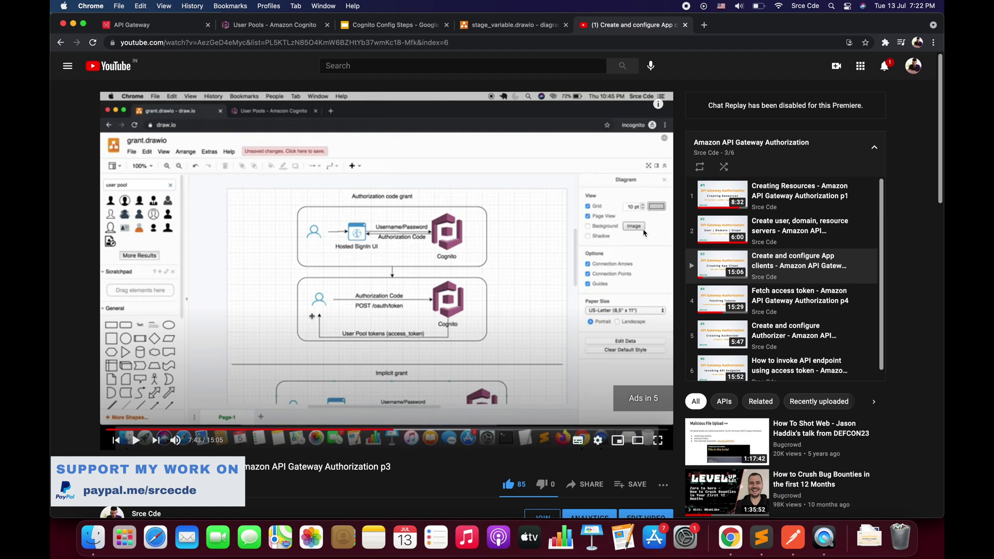
Go back from the YouTube tutorial to authclient's app client settings
click(272, 26)
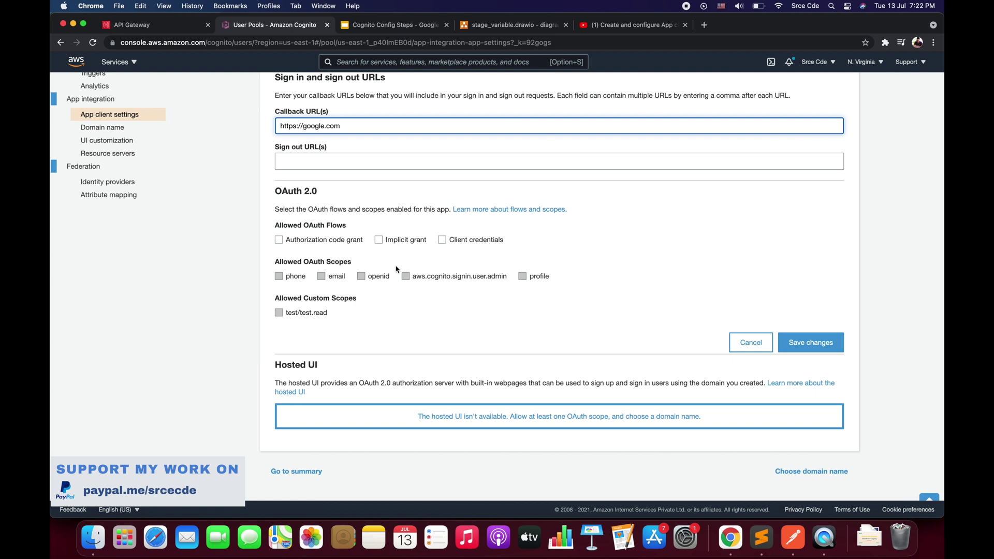
Tick Authorization code grant and the test/test.read scope for authclient, and save
click(279, 241)
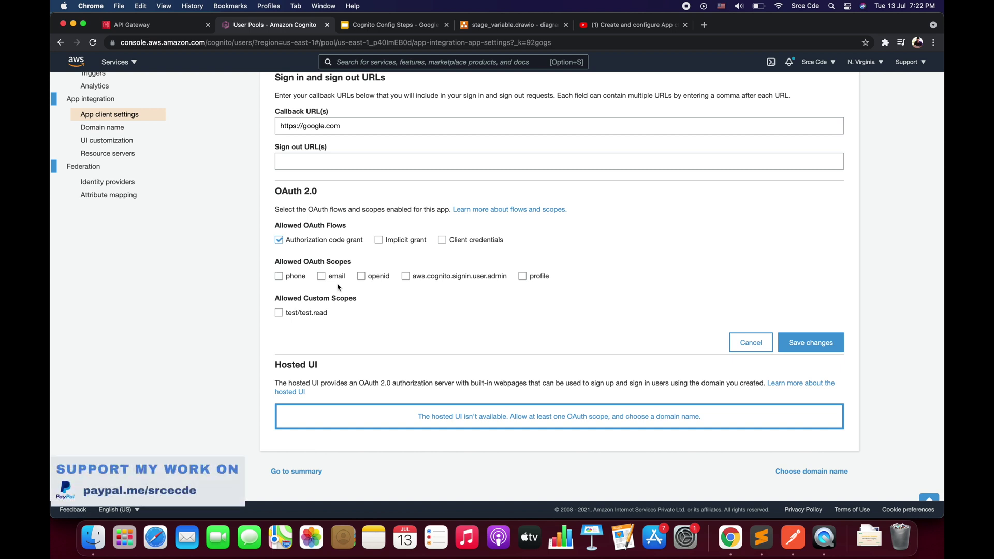
scroll(279, 248, down, 1)
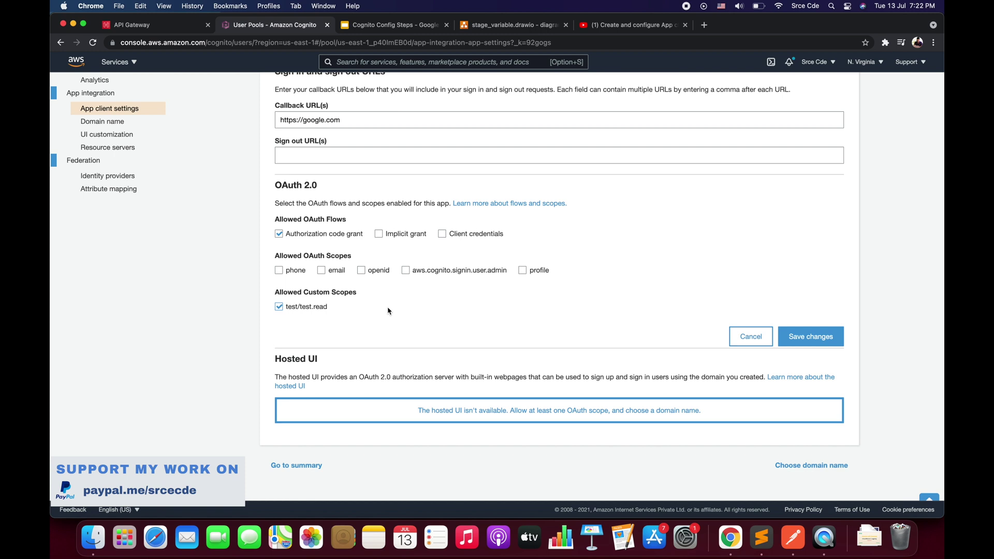
click(808, 339)
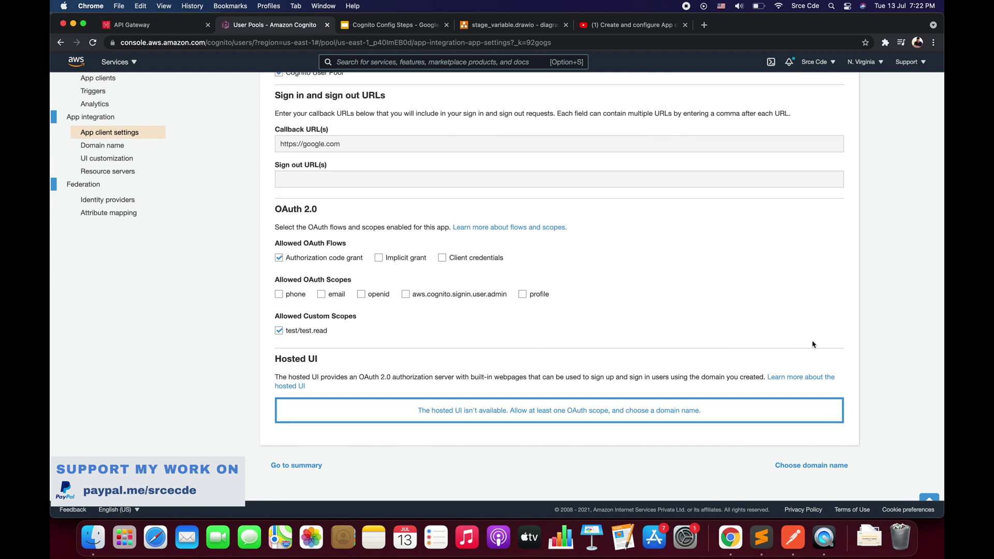
click(366, 31)
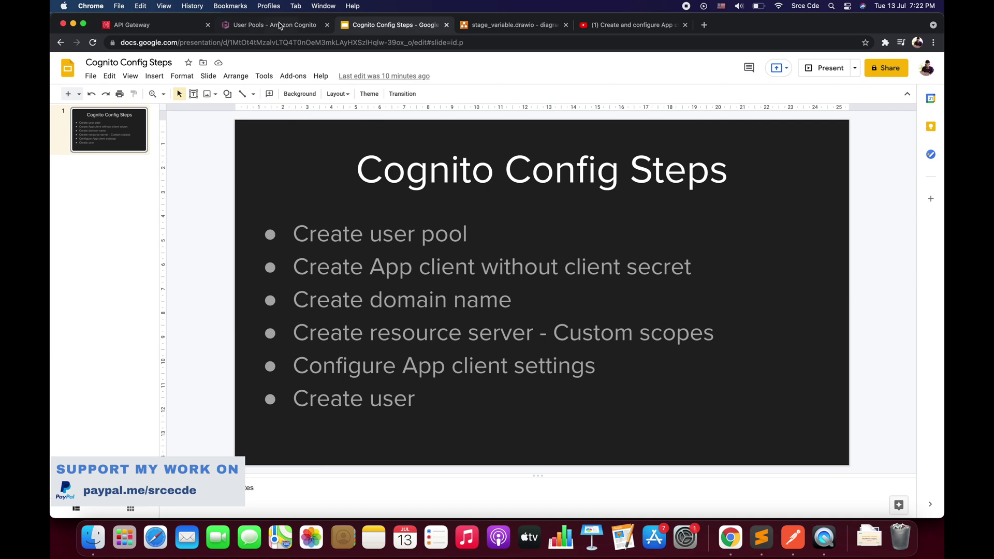
Create a user with a temporary password, no invitation, phone and email unverified
click(279, 25)
scroll(306, 224, up, 5)
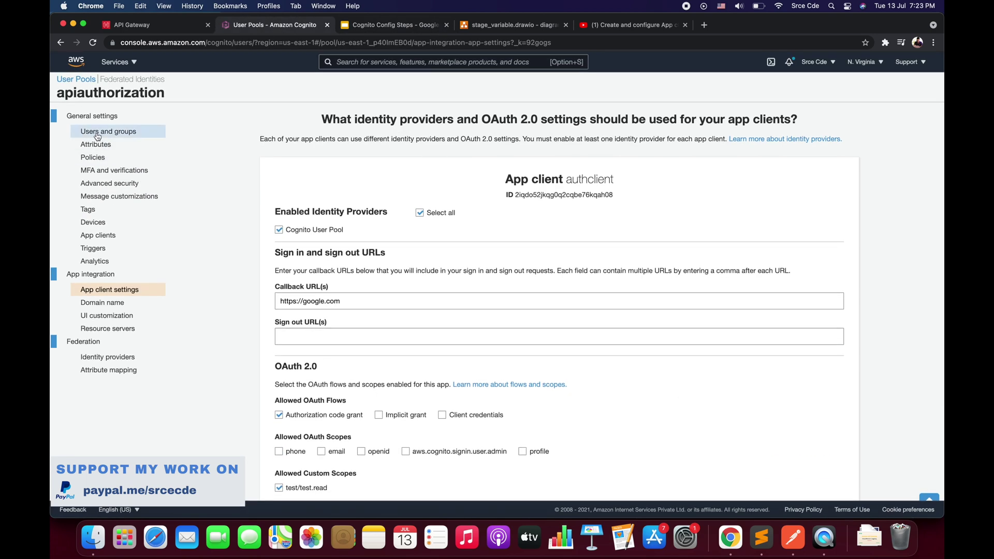
click(97, 136)
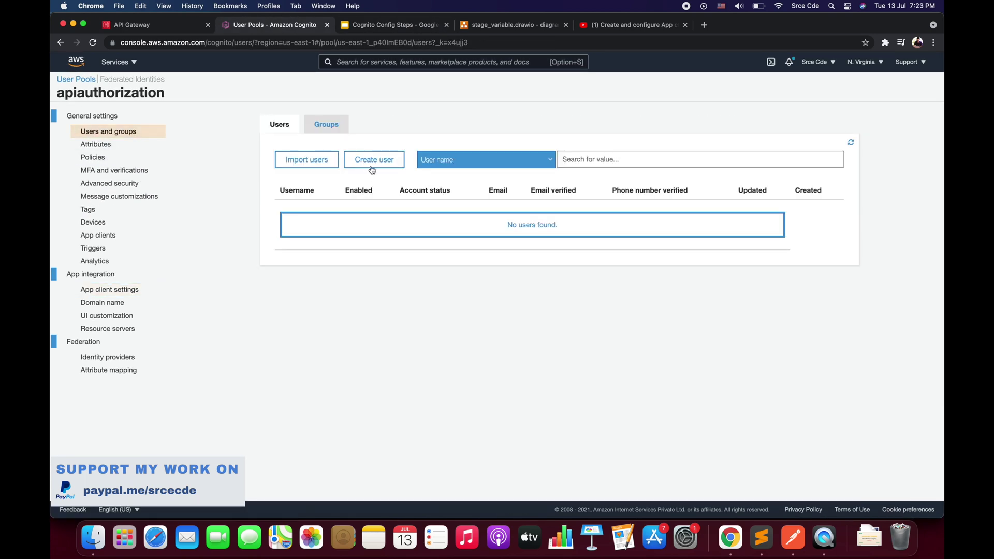
click(372, 160)
click(392, 146)
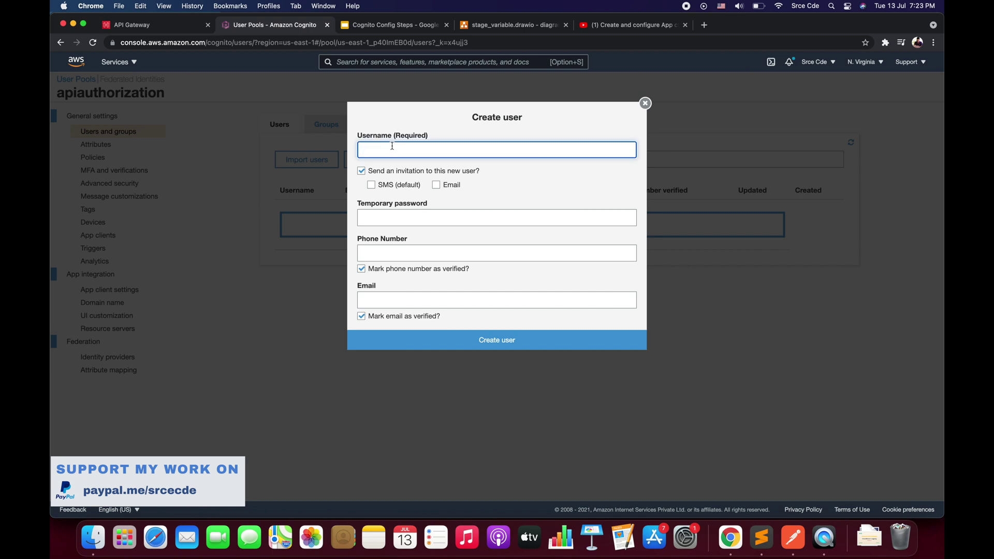
text(srcecde)
click(367, 174)
click(379, 217)
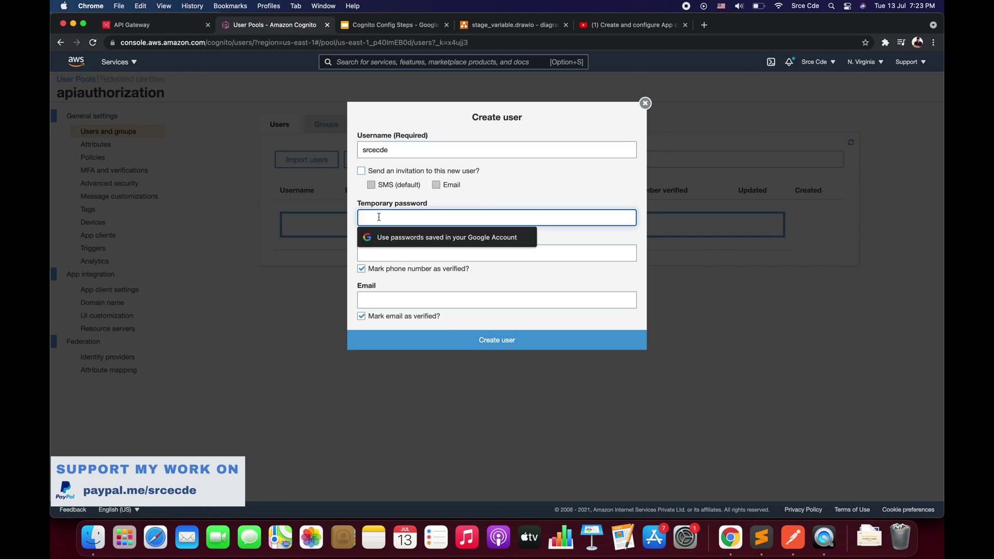
text(***)
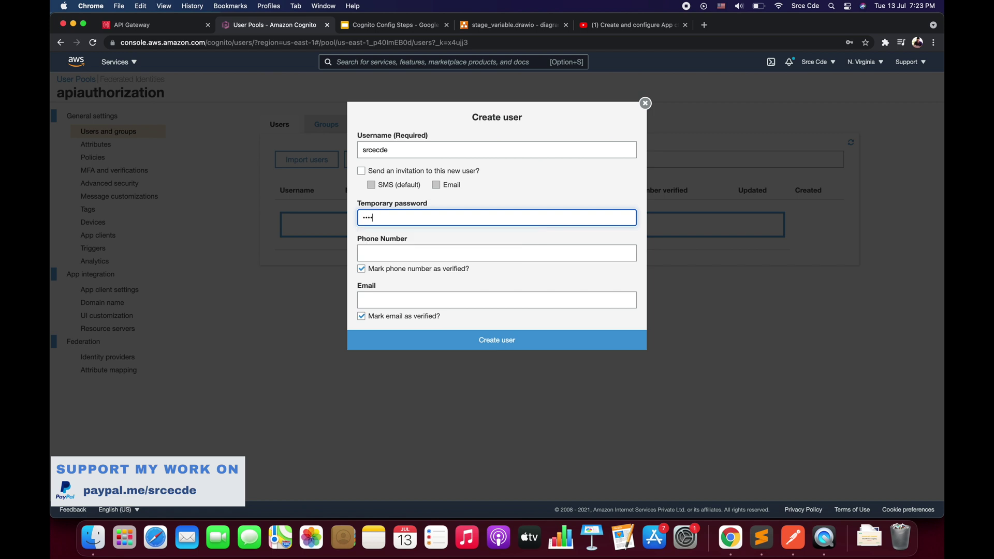
text(*****)
click(361, 268)
click(361, 317)
click(472, 340)
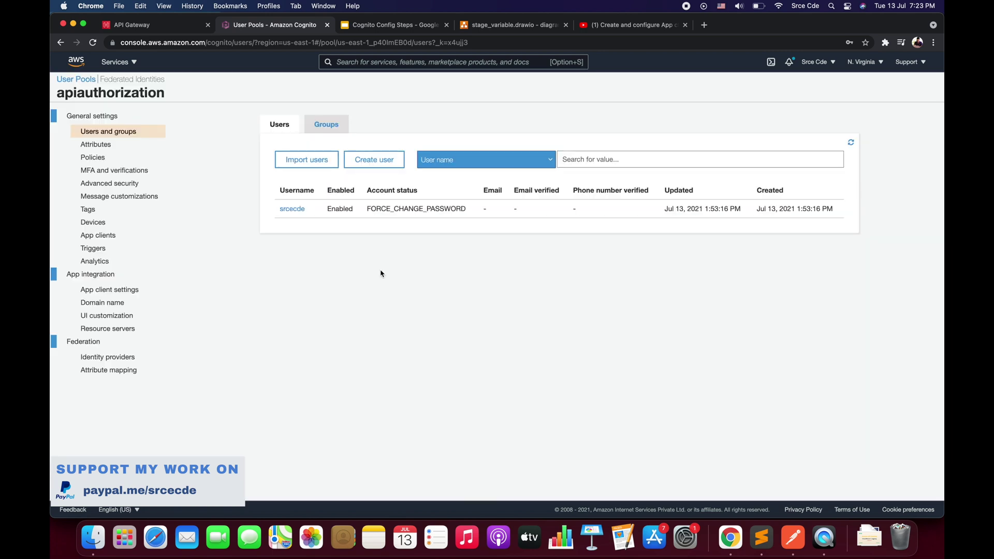
Review the remaining setup steps and return to the API Gateway authorizer form
click(385, 29)
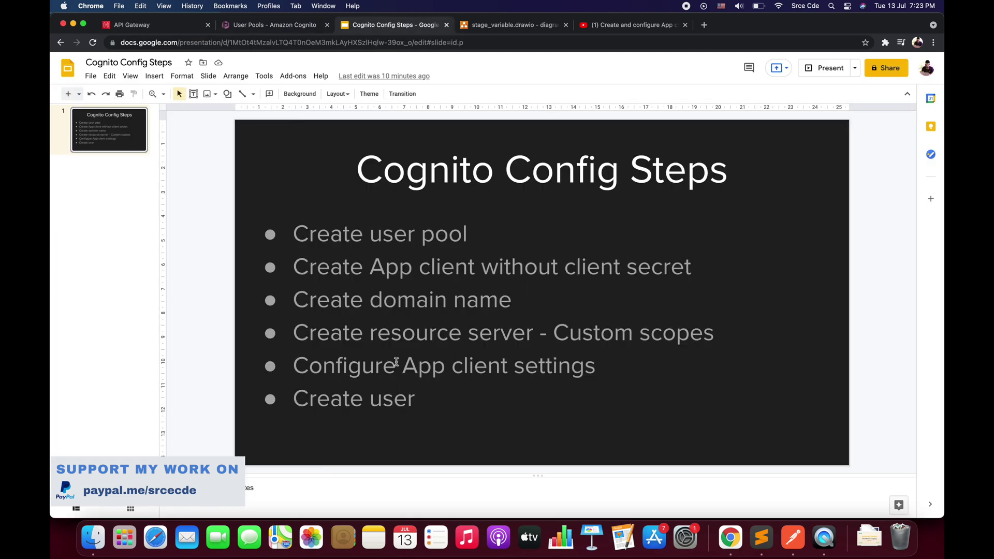
click(263, 29)
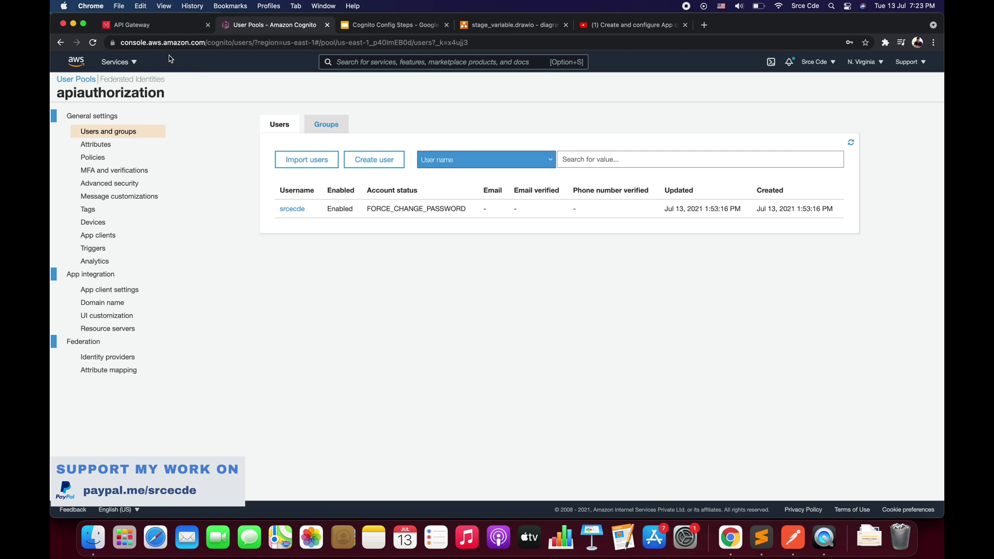
click(139, 26)
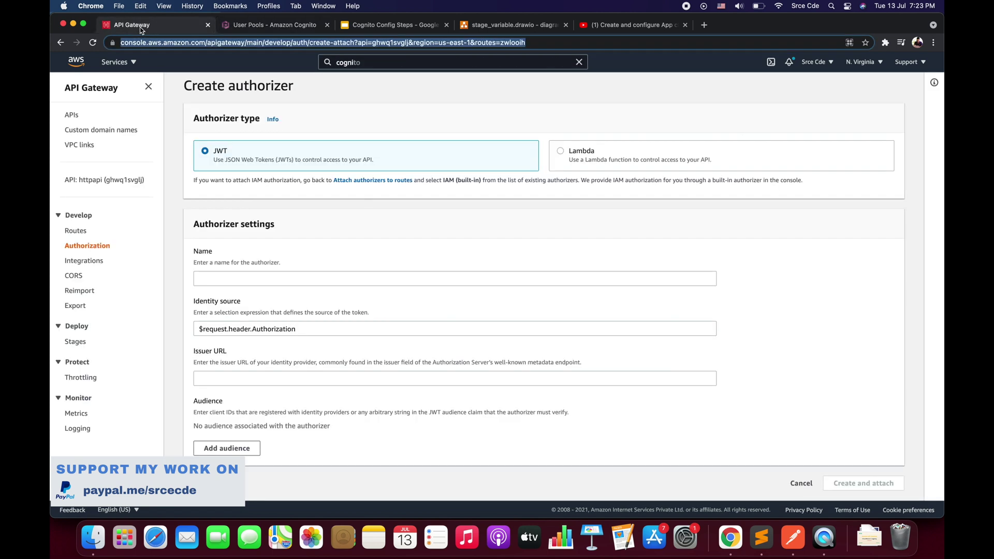
Name the new JWT authorizer jwtauth, leaving the identity source unchanged
click(264, 279)
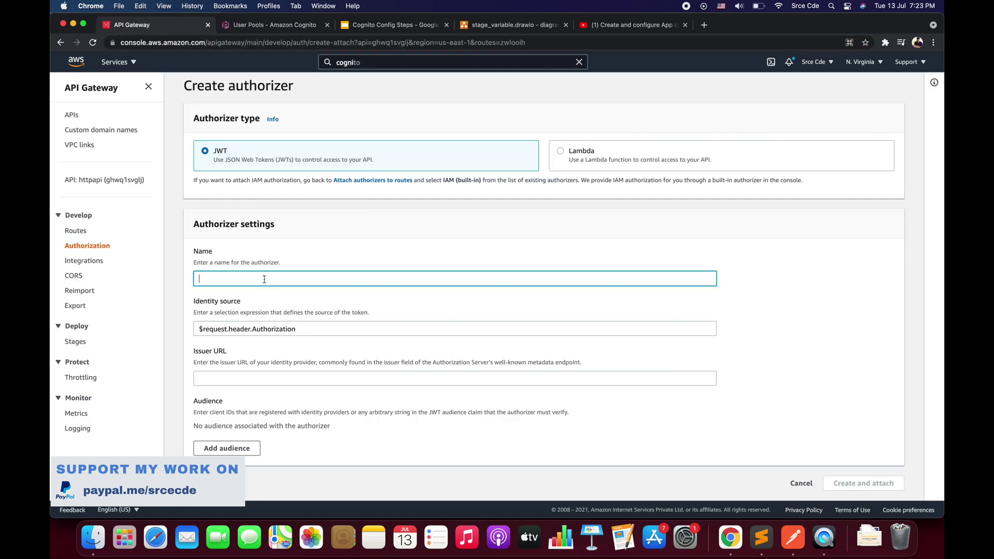
text(jwtauth)
click(309, 330)
text(Token)
key(BackSpace)
key(BackSpace)
key(BackSpace)
key(BackSpace)
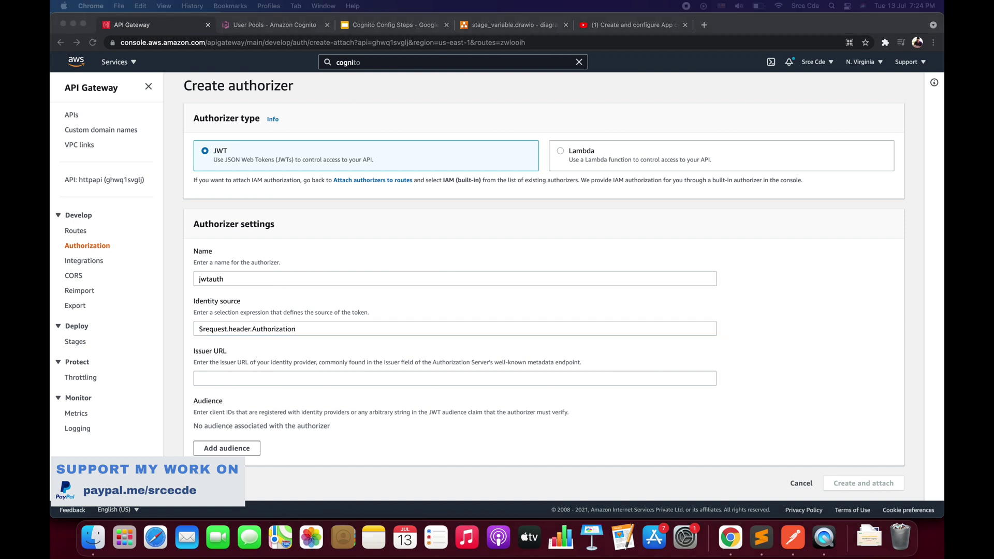
click(278, 386)
click(278, 386)
text(https://cognito-idp.us-east-1.amazonaws.com)
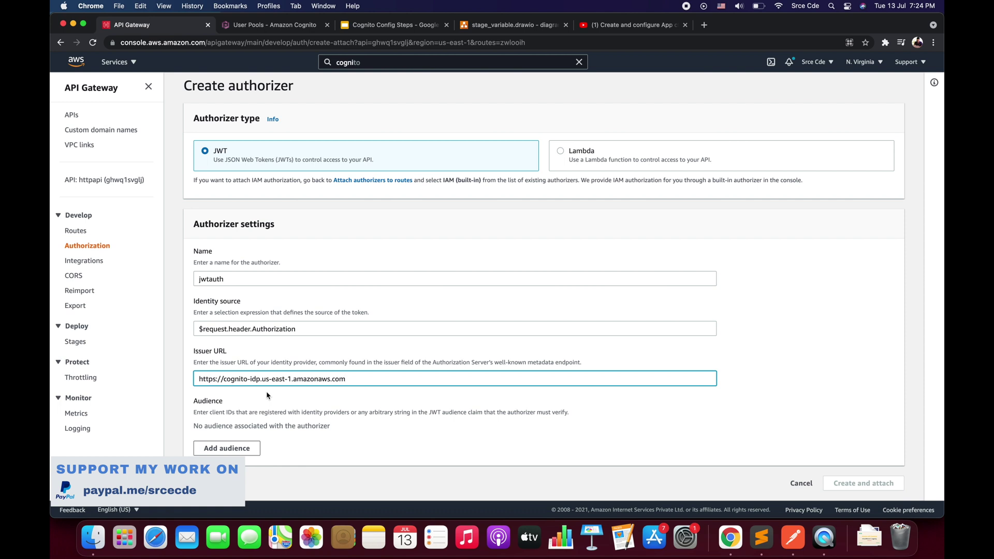
drag(262, 380, 291, 380)
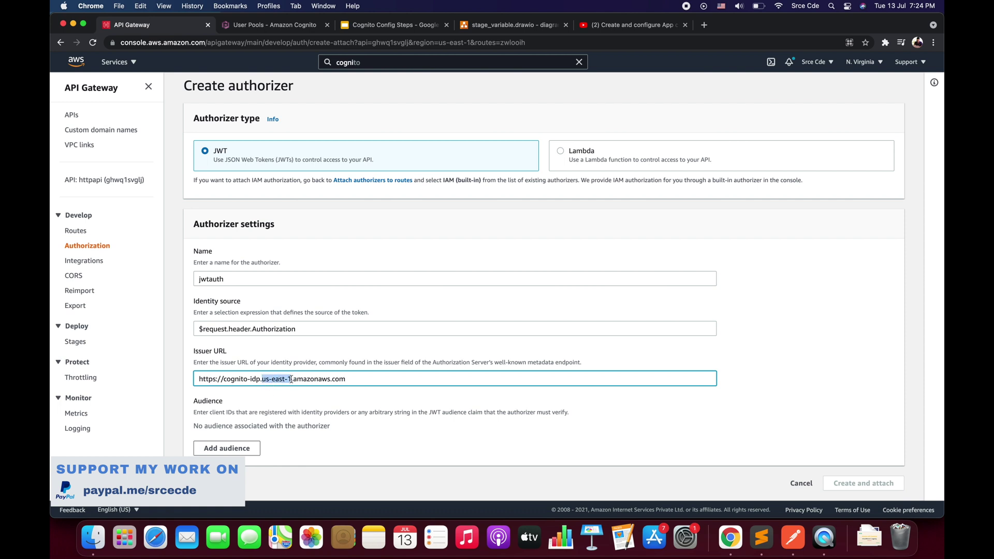
click(369, 382)
text(/)
click(264, 28)
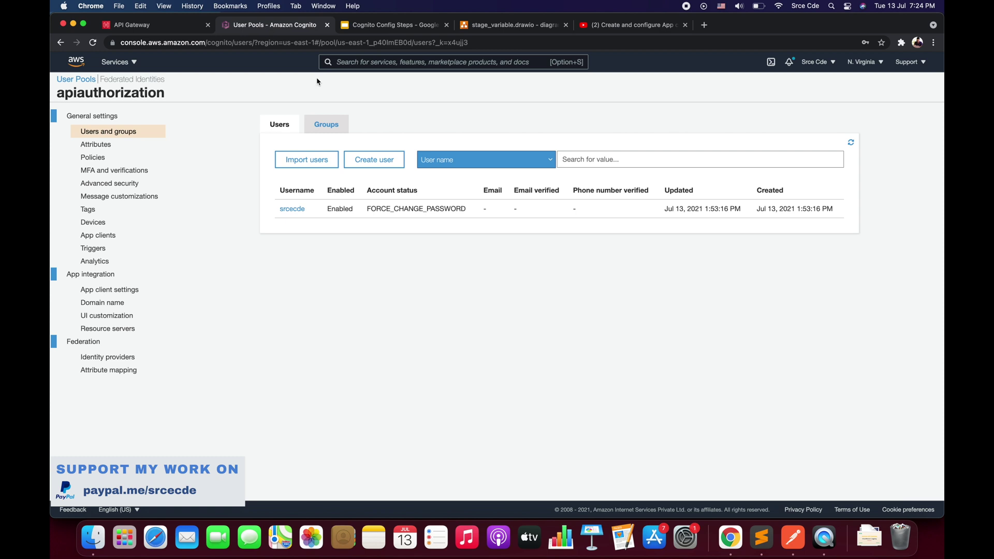
Append the user pool's Pool Id from General settings to the issuer URL
click(92, 116)
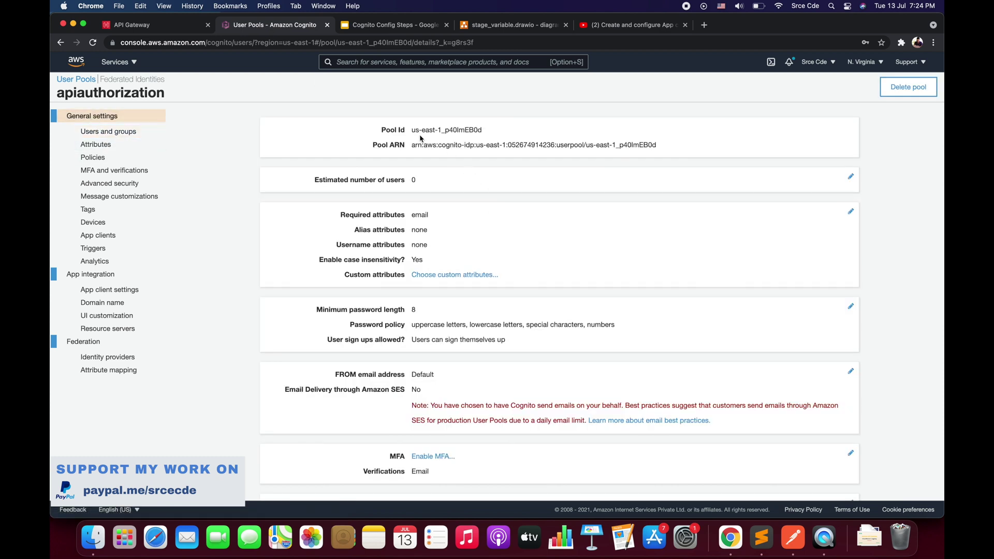
drag(412, 130, 487, 132)
key(super+c)
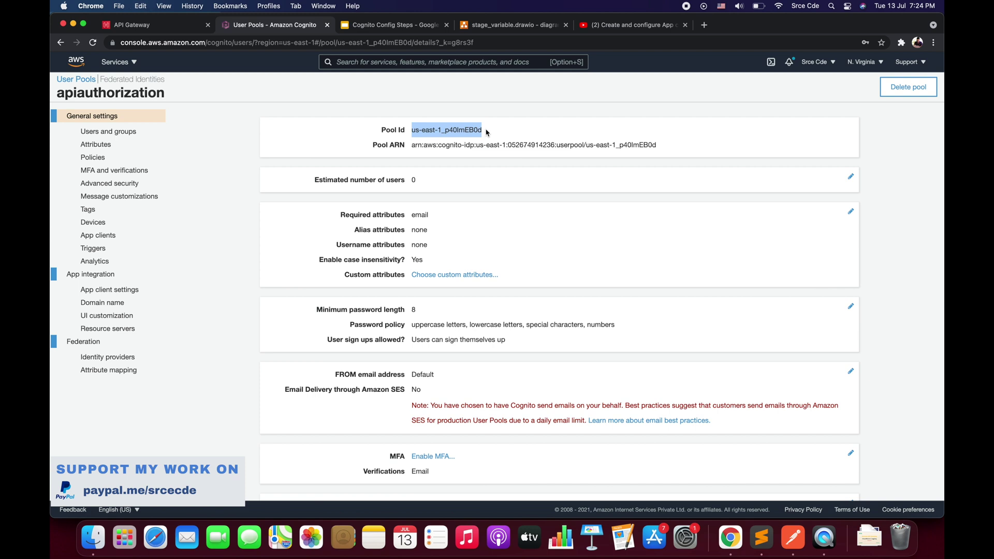
key(super+1)
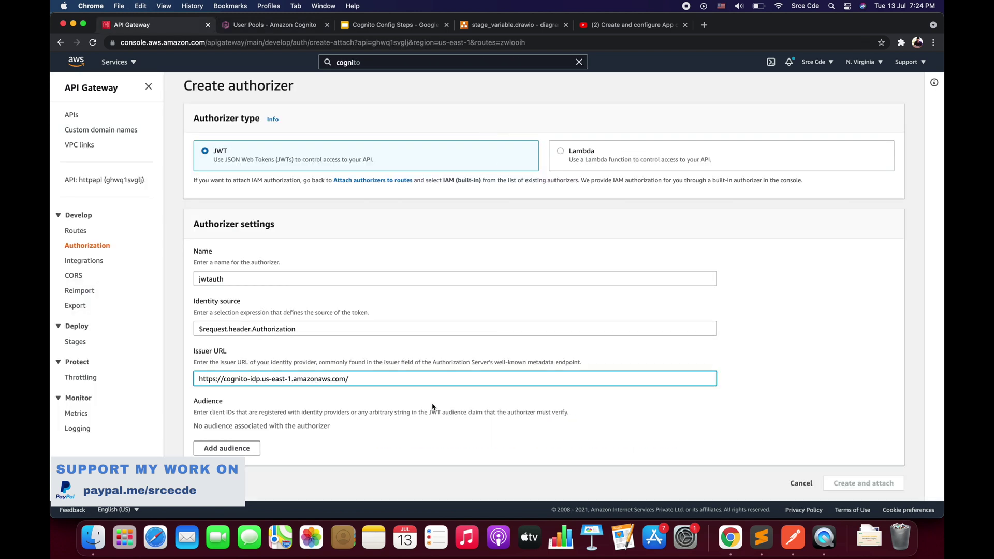
key(super+v)
scroll(245, 364, down, 1)
Add authclient's app client ID as the audience, then create and attach the authorizer to GET /test
click(219, 449)
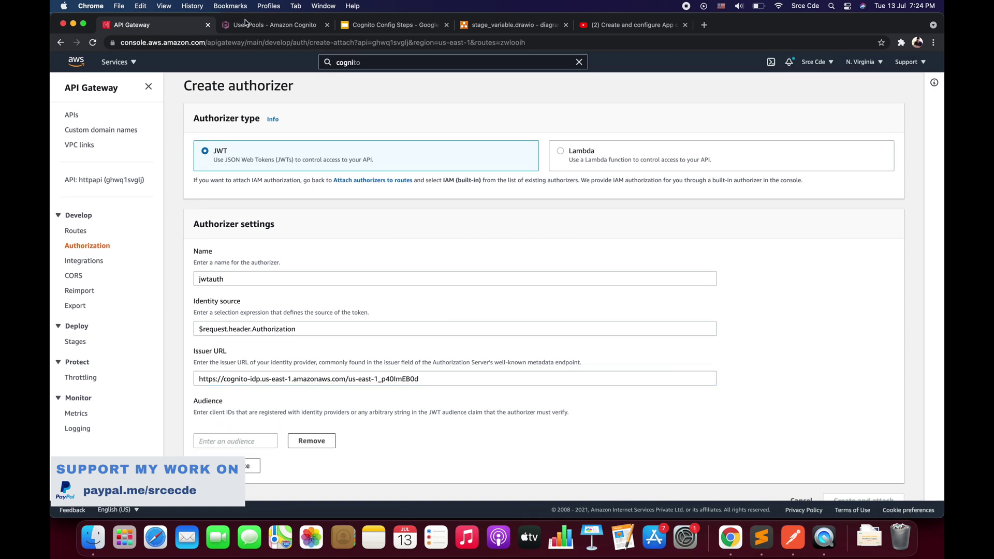
click(246, 26)
click(106, 236)
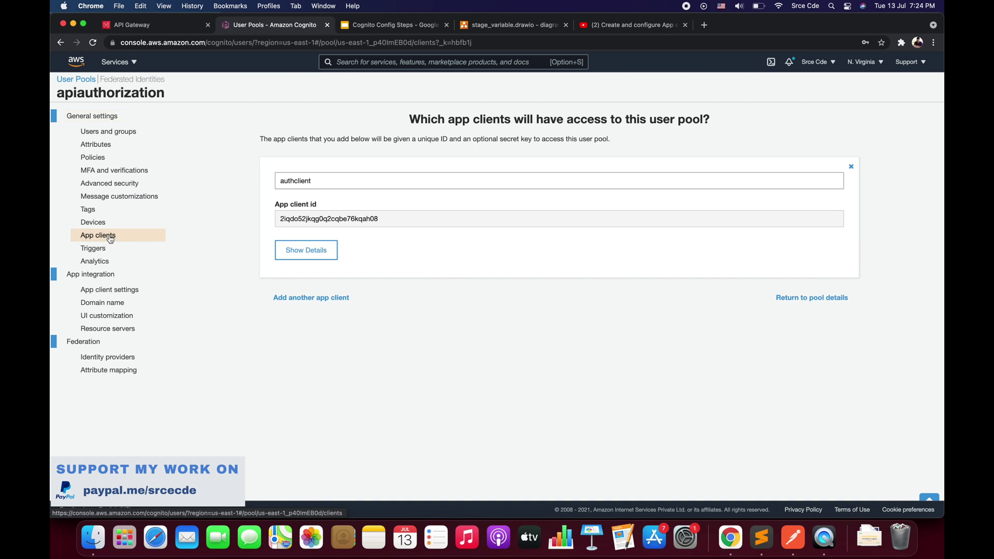
double_click(425, 213)
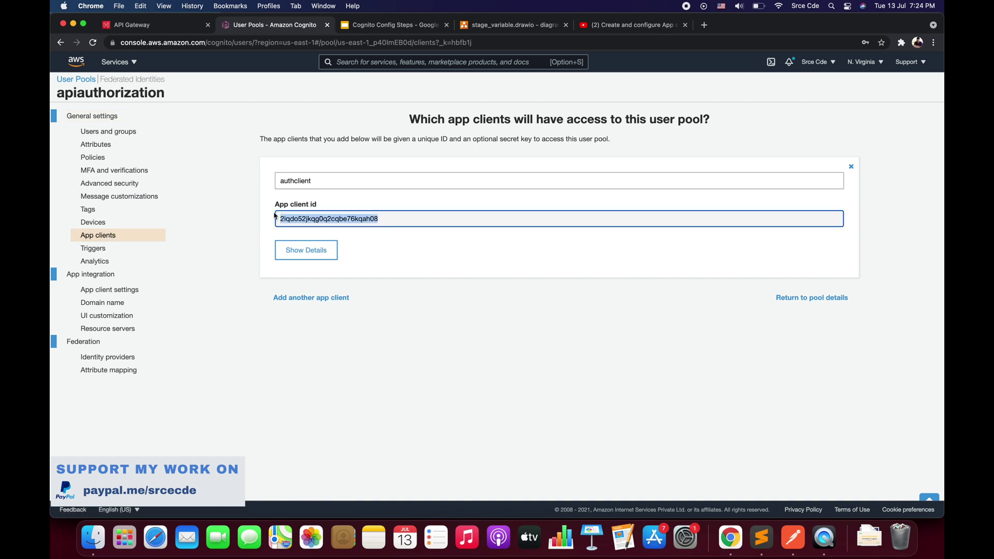
click(155, 30)
click(221, 435)
key(super+v)
scroll(553, 382, down, 1)
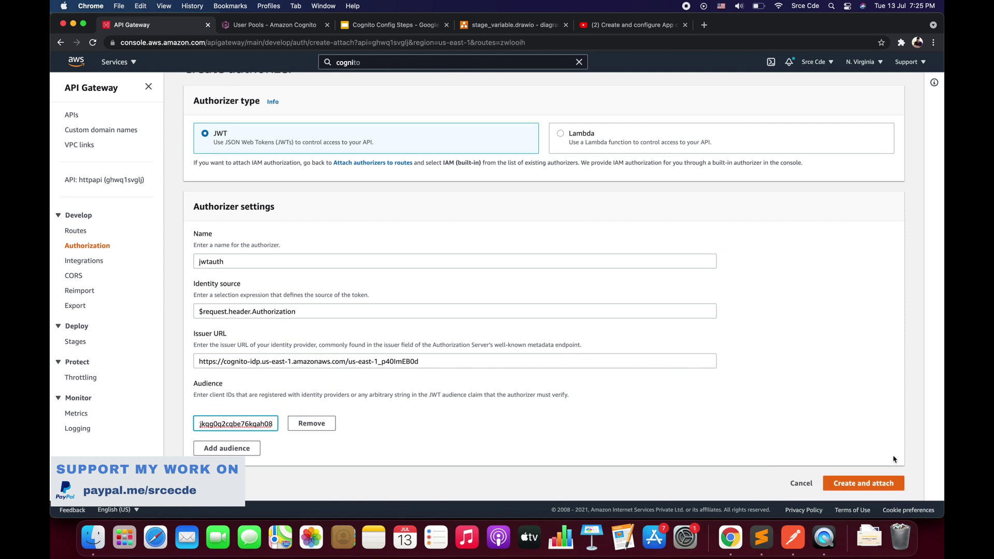
click(885, 489)
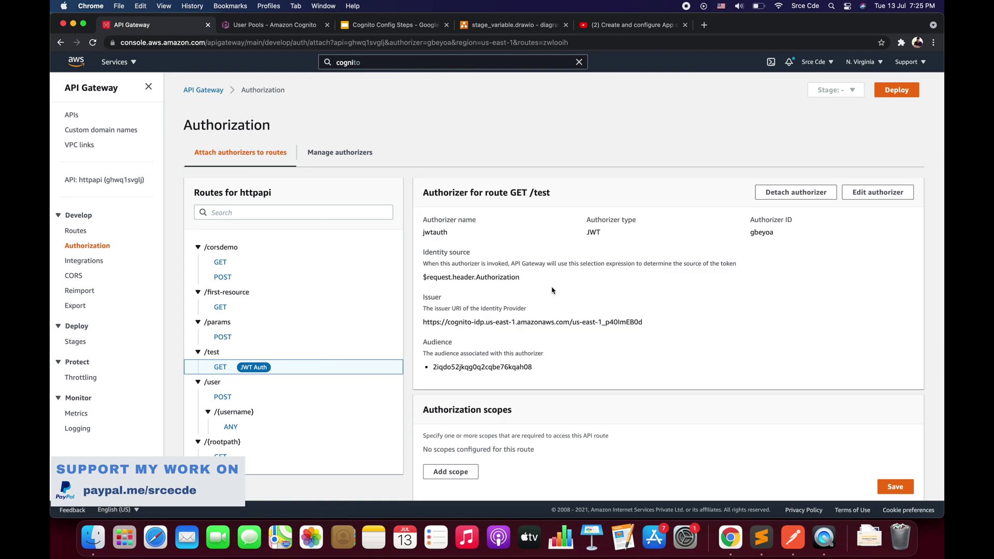
Add test/test.read as a required scope on GET /test's jwtauth authorizer and save
scroll(552, 291, down, 1)
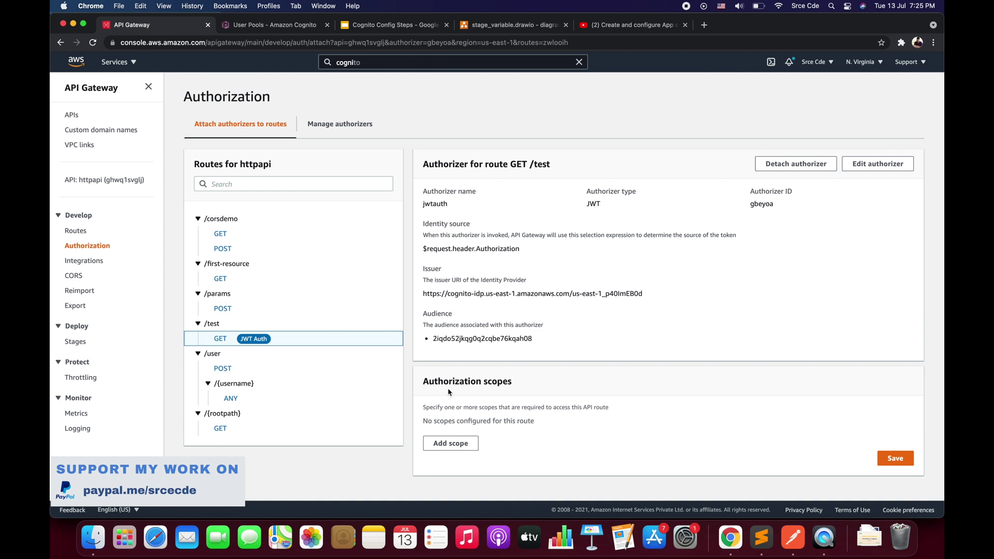
click(450, 443)
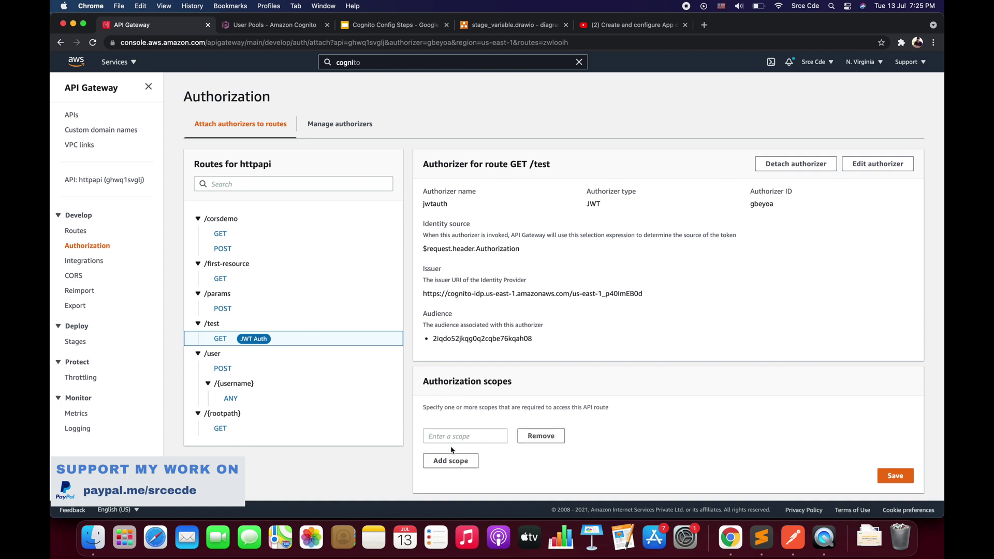
click(243, 29)
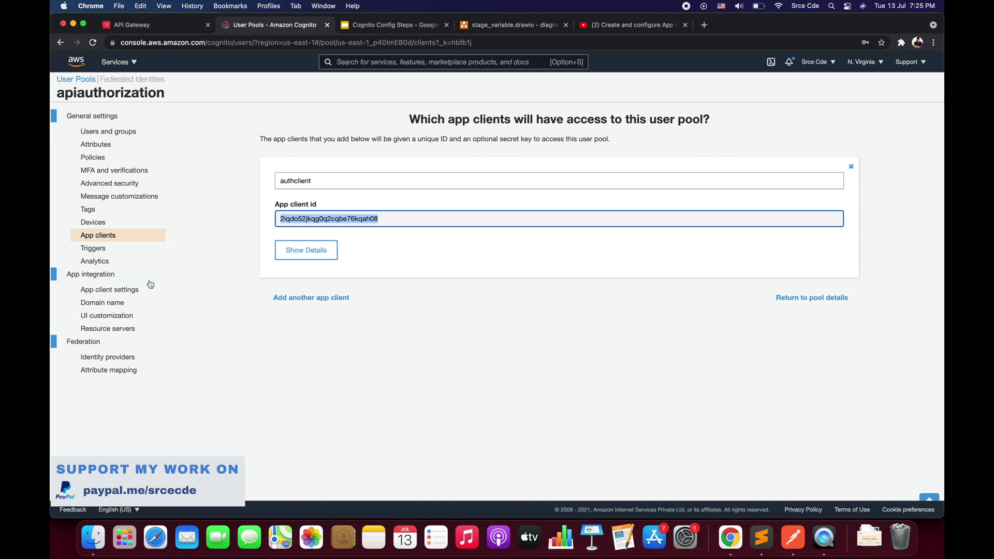
click(132, 294)
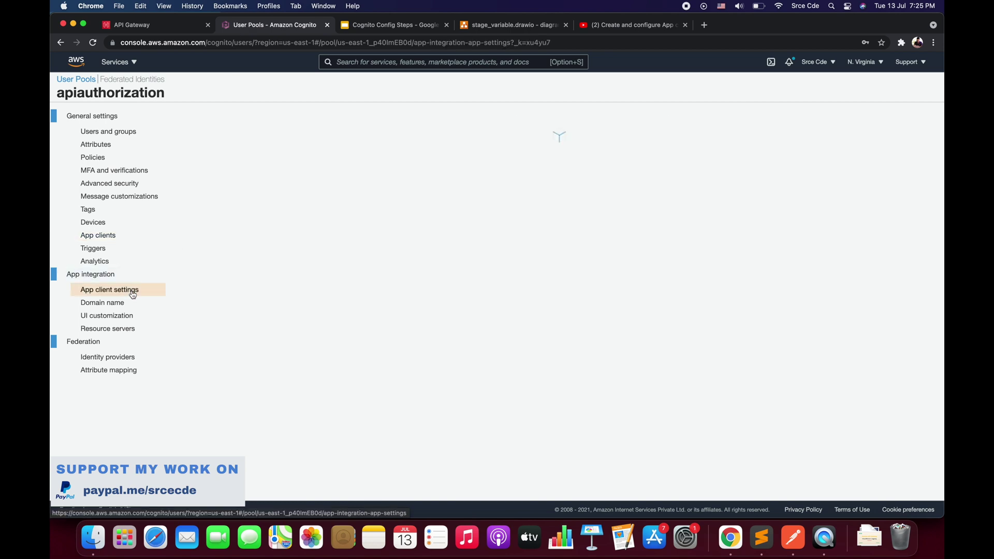
scroll(344, 374, down, 3)
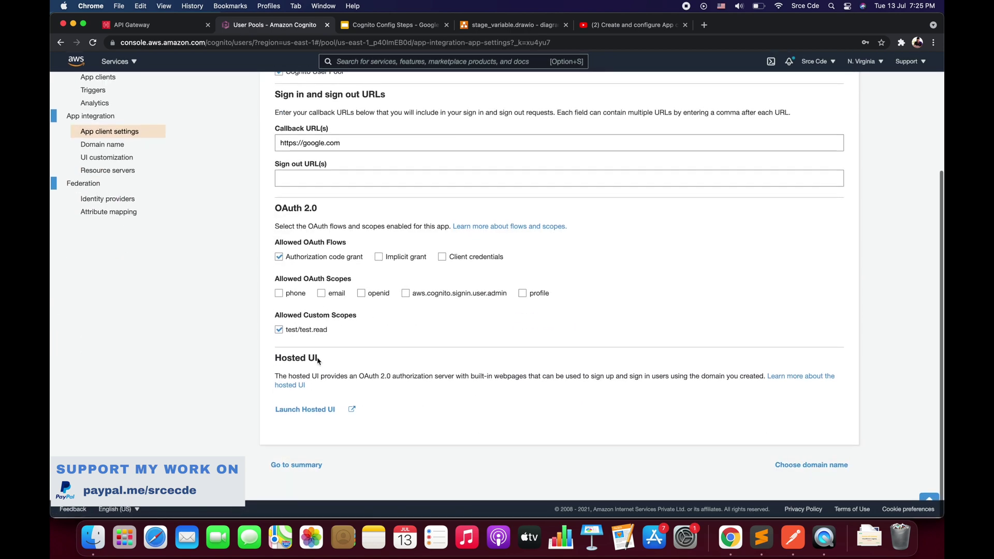
drag(339, 334, 284, 334)
key(super+c)
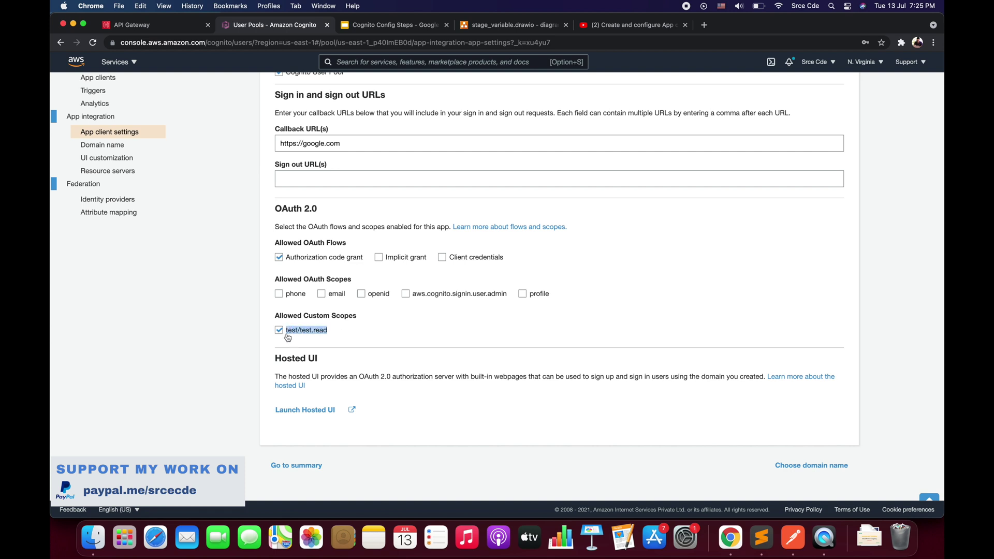
click(132, 24)
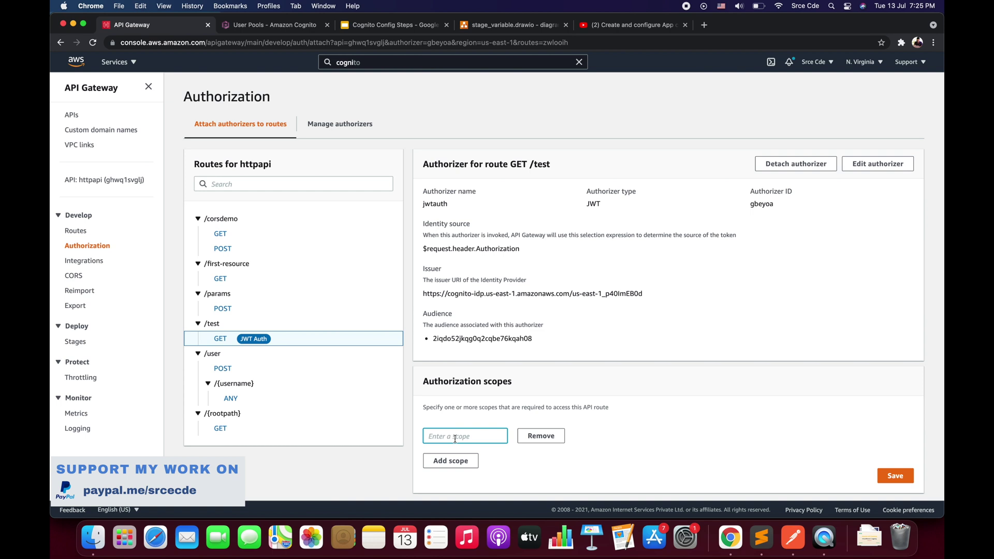
key(super+v)
click(905, 477)
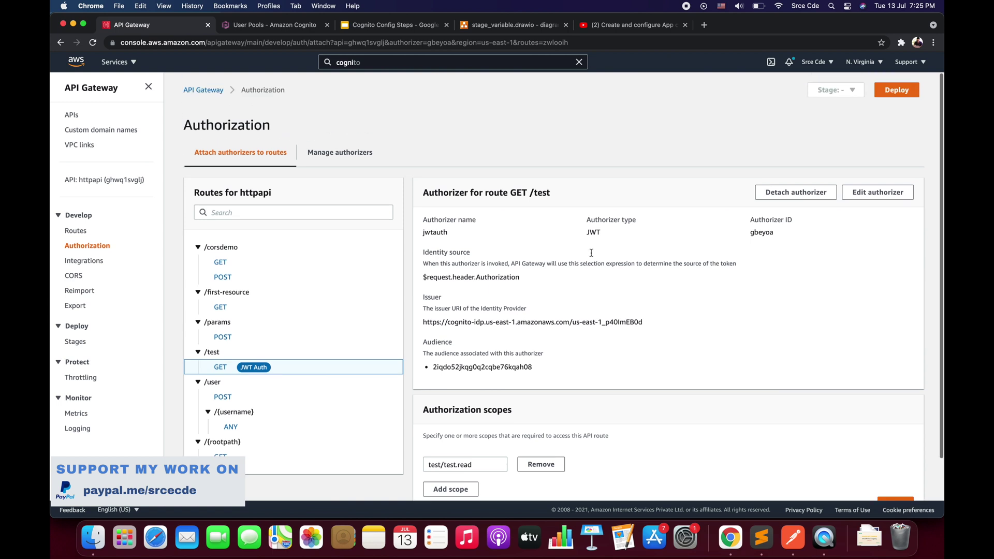
Deploy the httpapi changes to the v1 stage
click(897, 90)
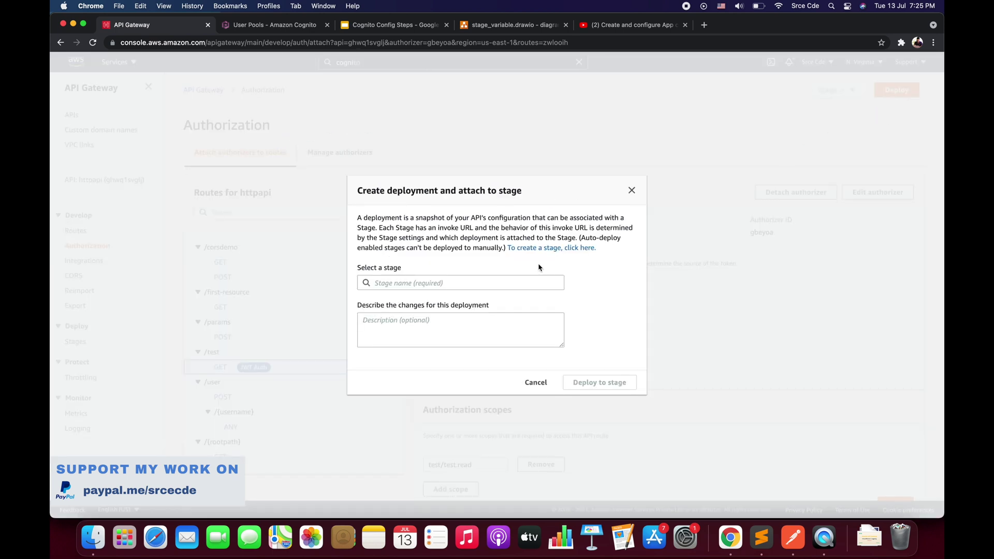
click(480, 283)
click(421, 325)
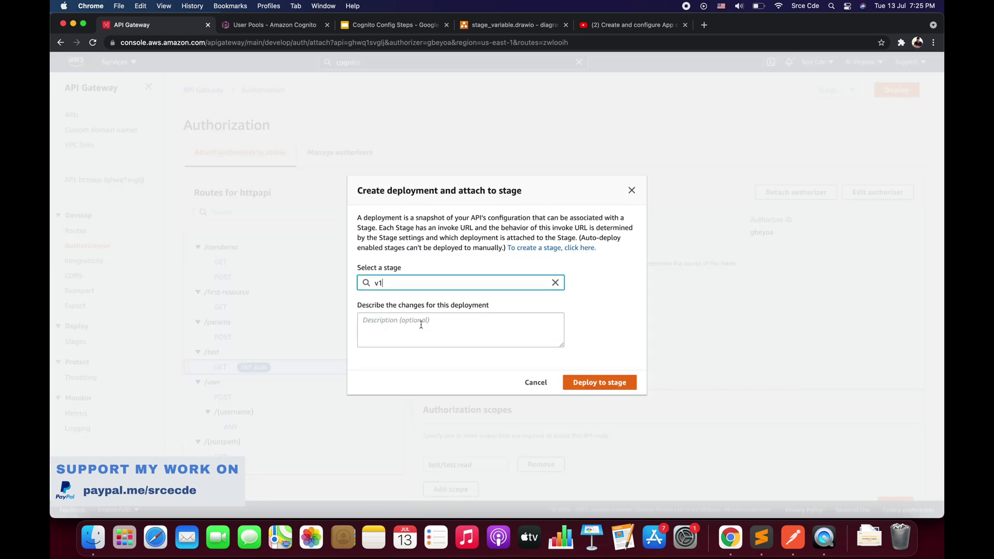
click(607, 384)
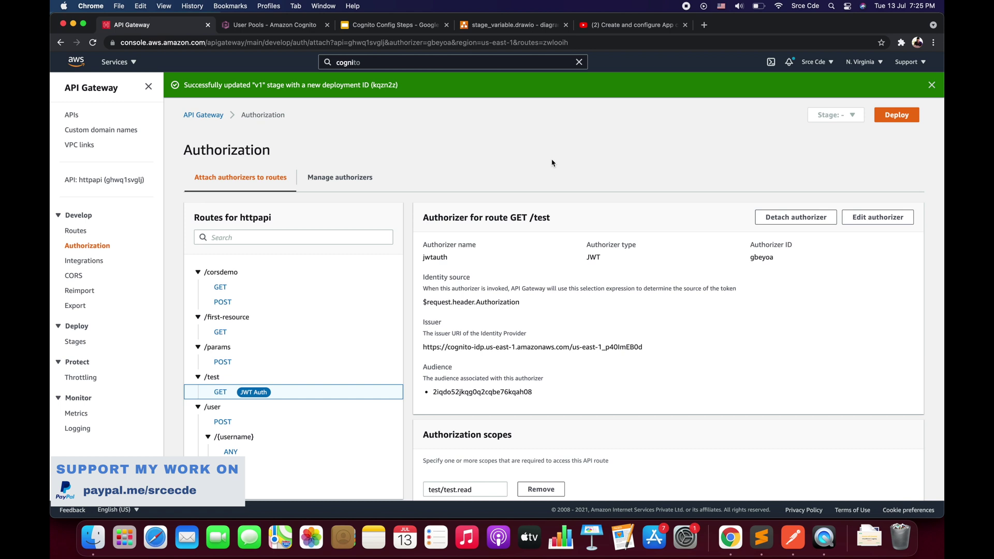
click(270, 26)
Launch the Hosted UI and sign in with the saved test username and its password
click(408, 334)
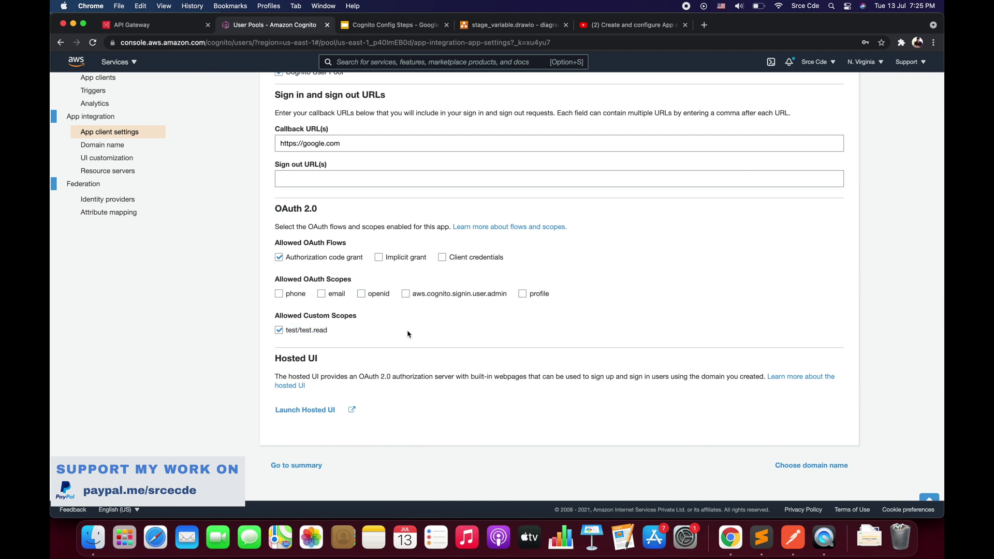
click(300, 413)
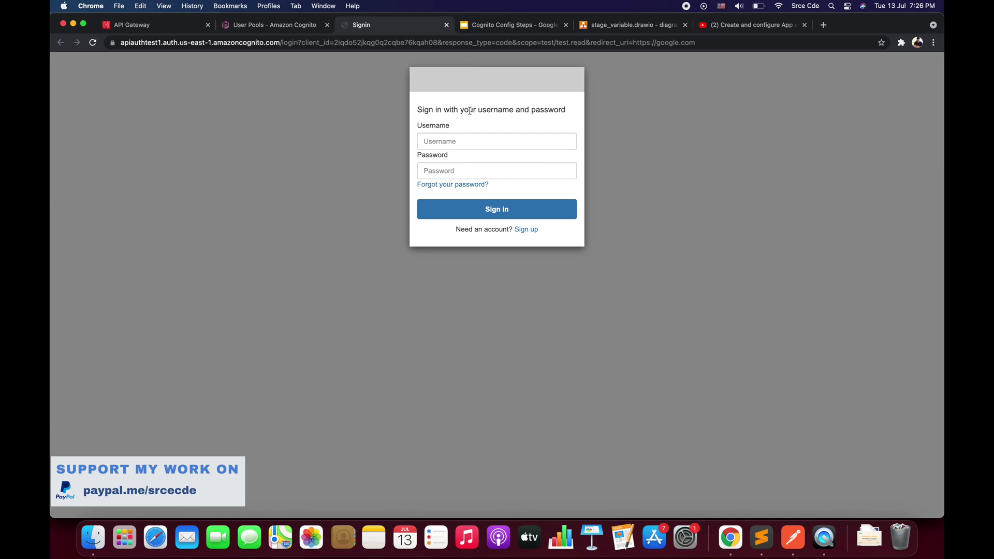
click(460, 147)
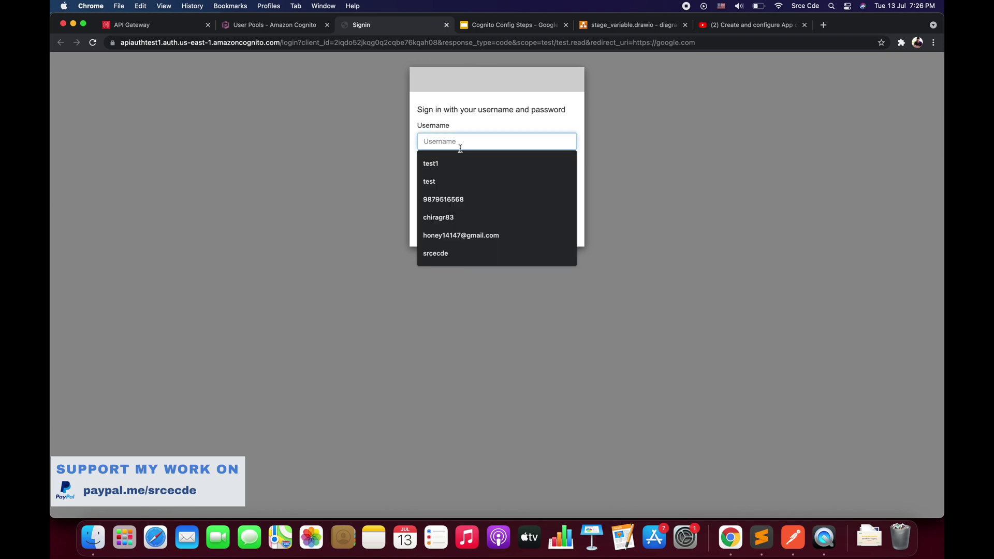
text(src)
key(Down)
key(Return)
key(Tab)
text(••)
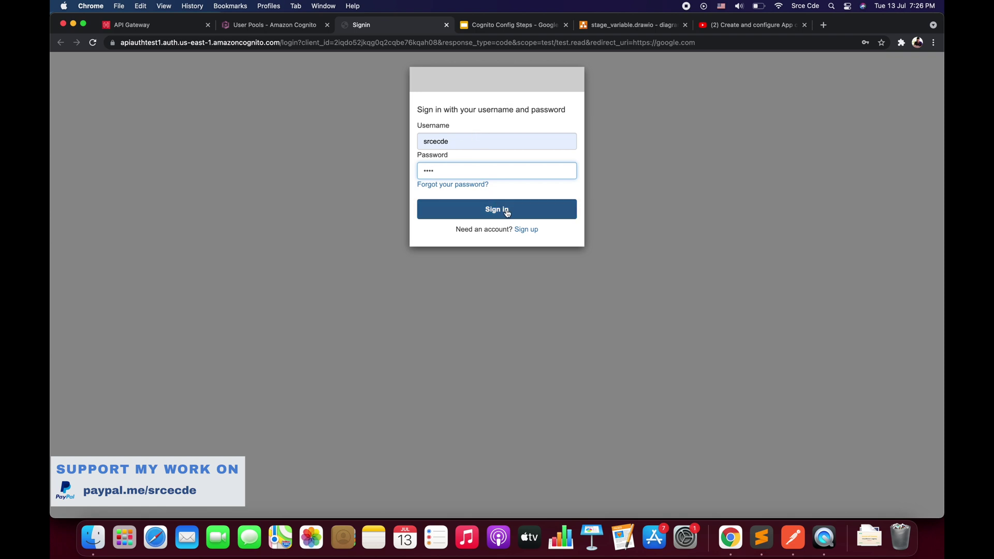
double_click(443, 167)
text(•)
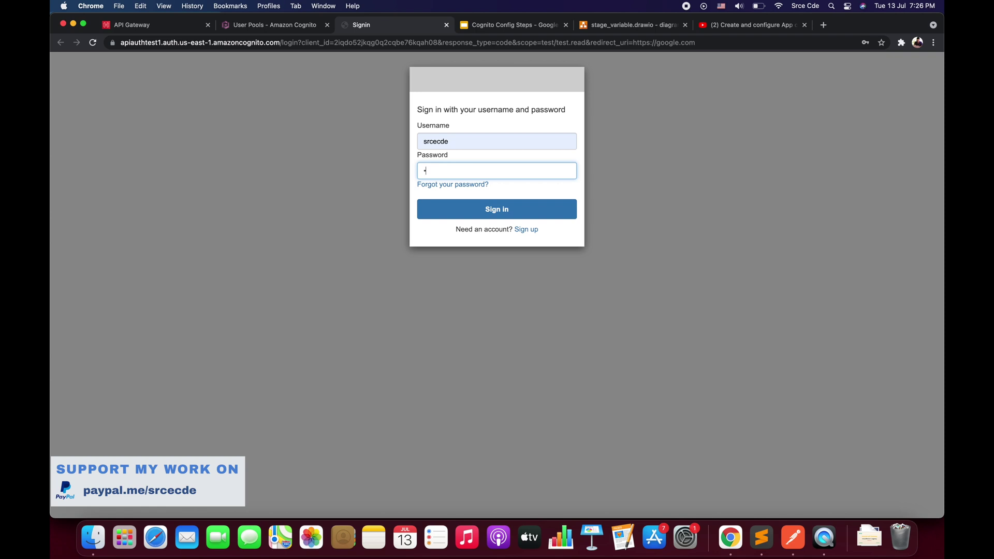
text(•••••••)
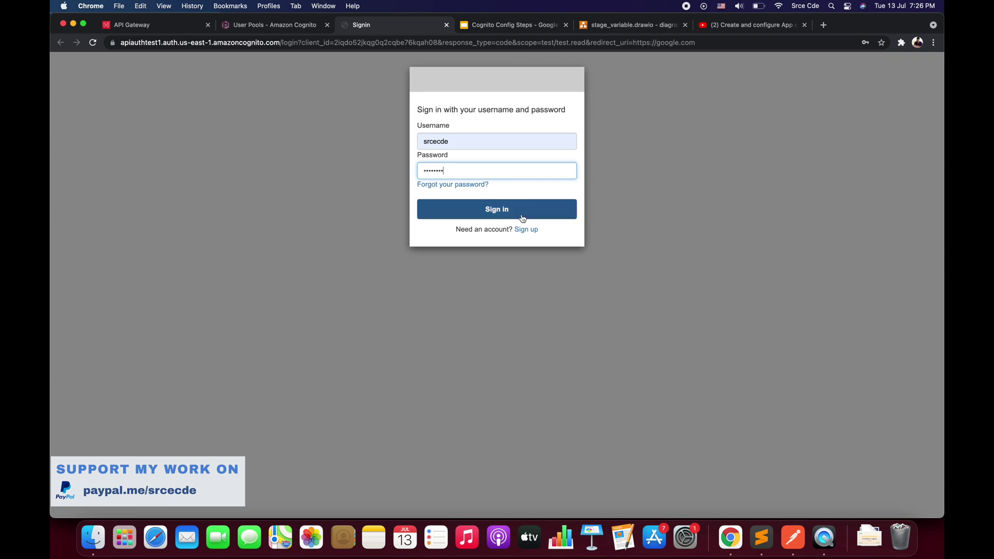
click(519, 214)
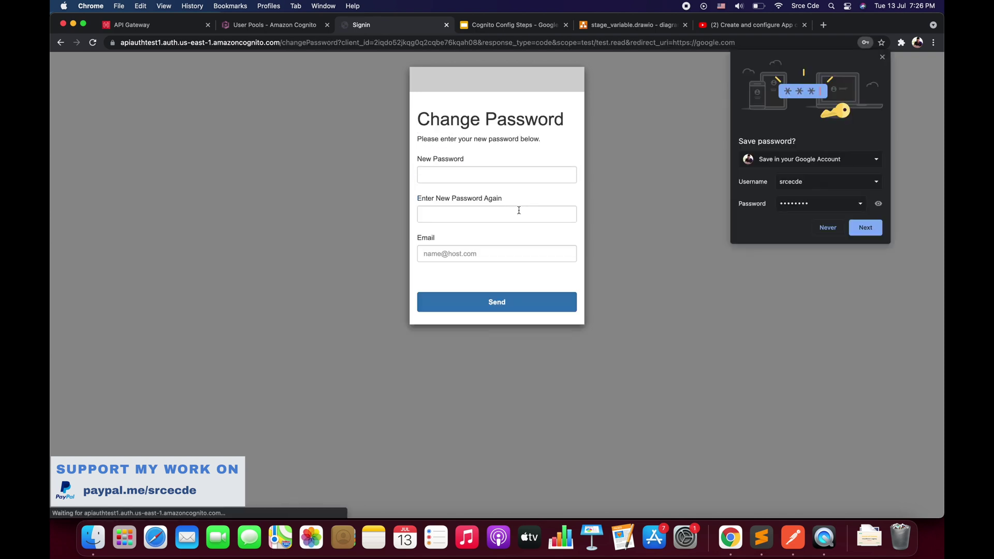
Enter and confirm a new password plus the user's e-mail address, and submit
click(486, 175)
text(••••)
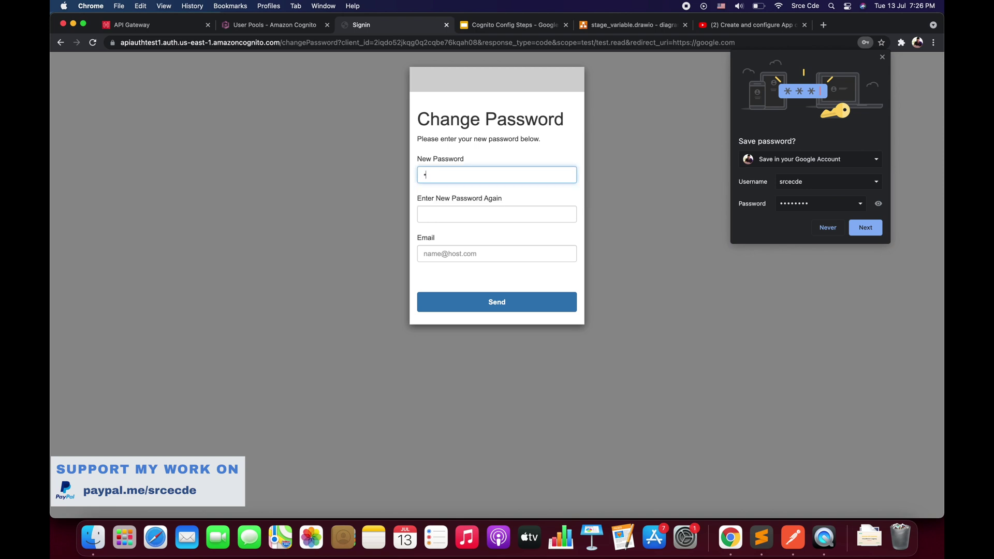
text(••••••)
key(Tab)
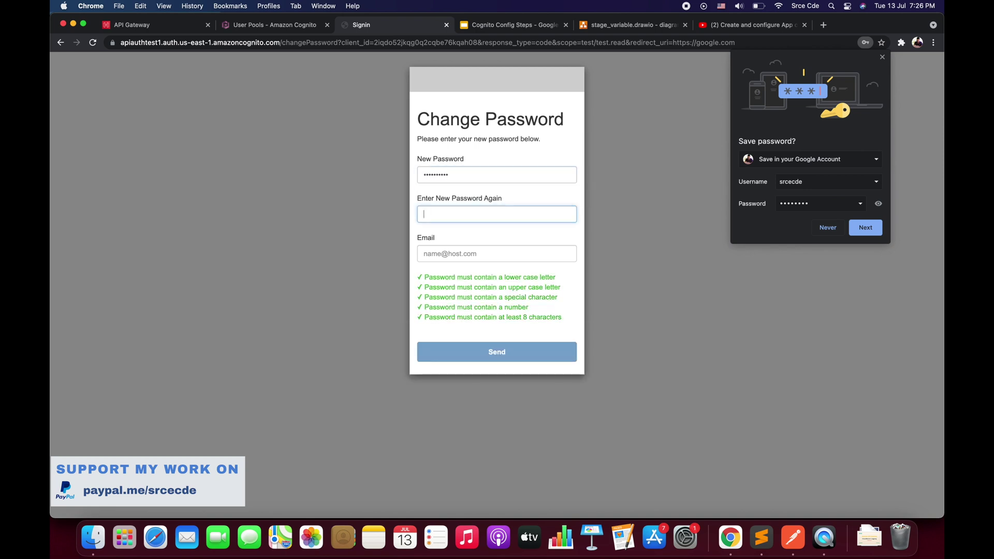
text(••••••••••)
key(Tab)
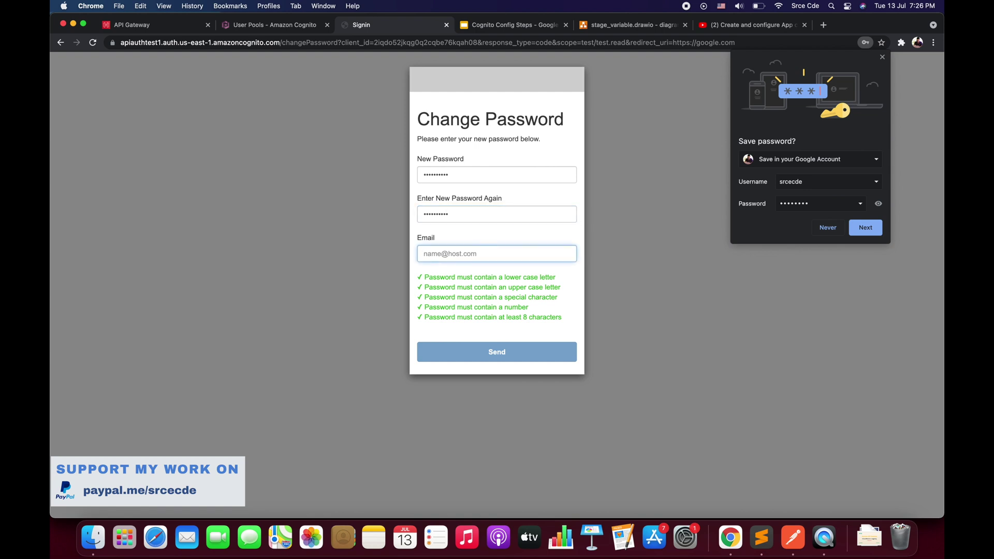
double_click(444, 214)
text(••••••)
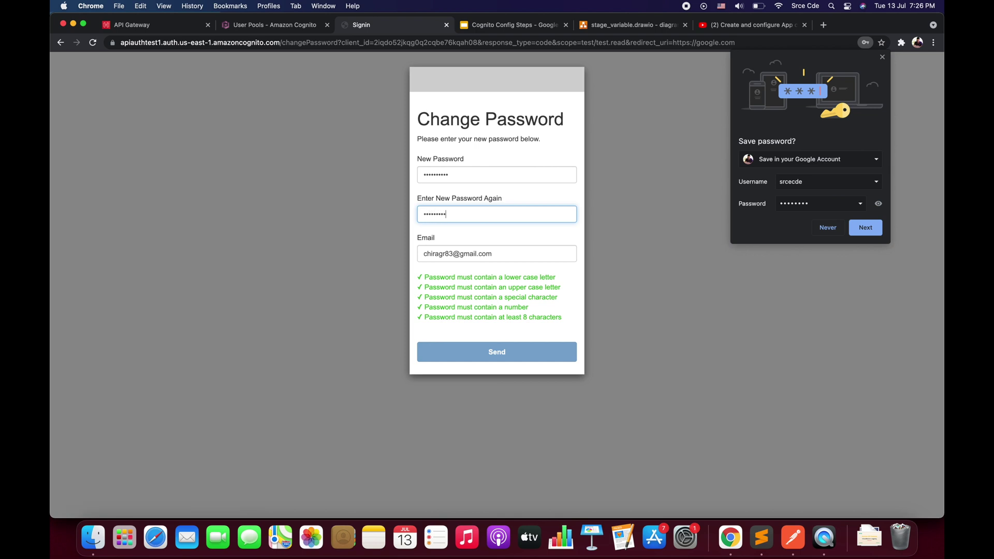
double_click(459, 175)
text(•••)
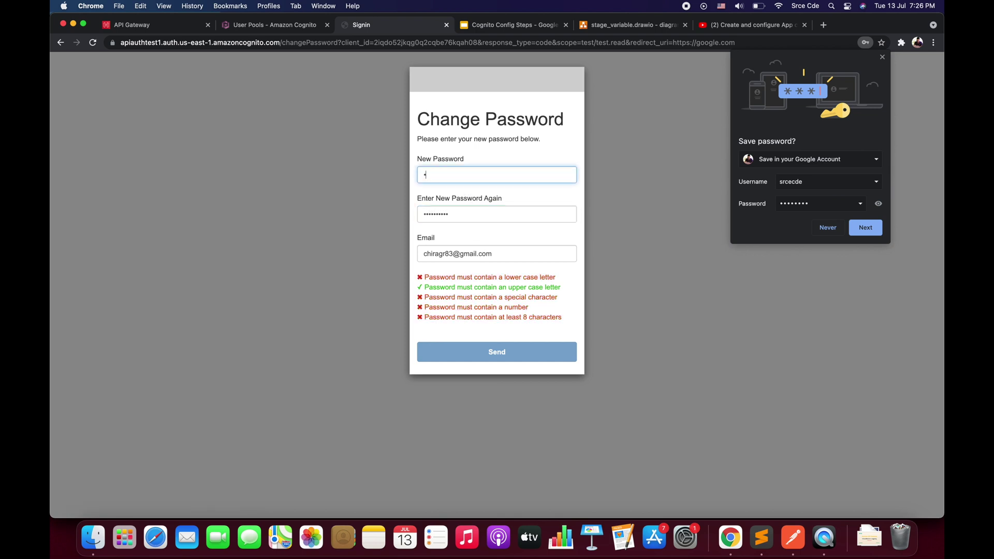
text(•••••••)
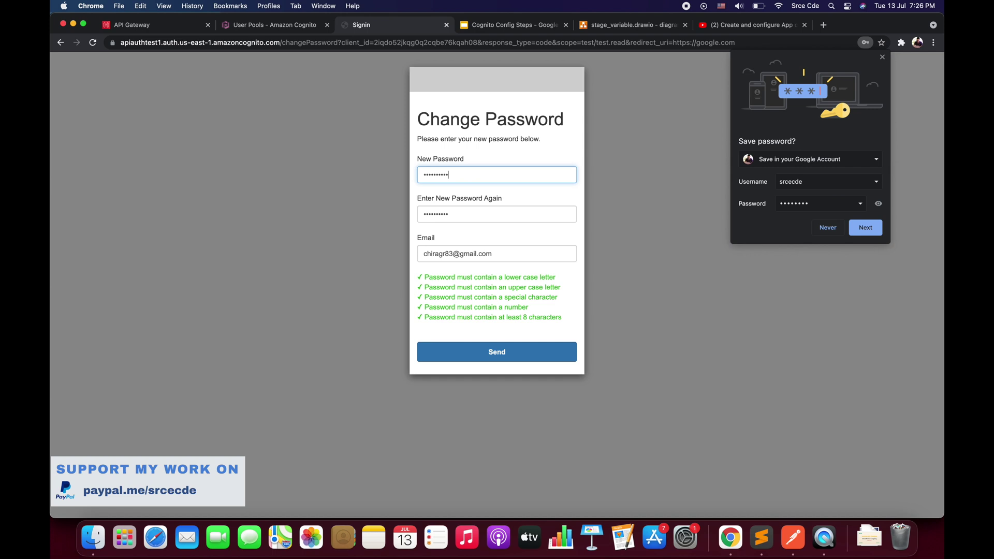
click(499, 357)
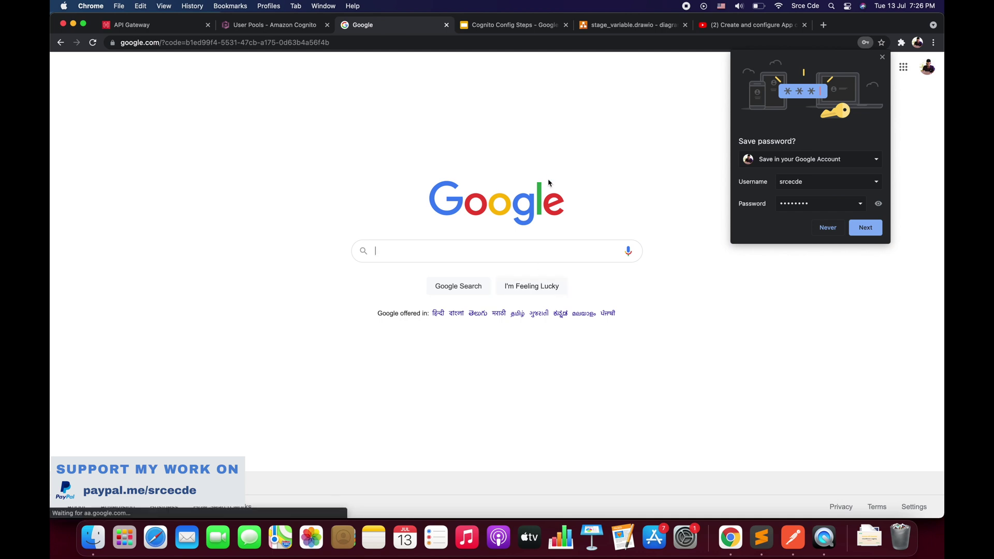
Select the code= authorization value in the google.com redirect address, then bring Postman forward
double_click(175, 43)
click(230, 44)
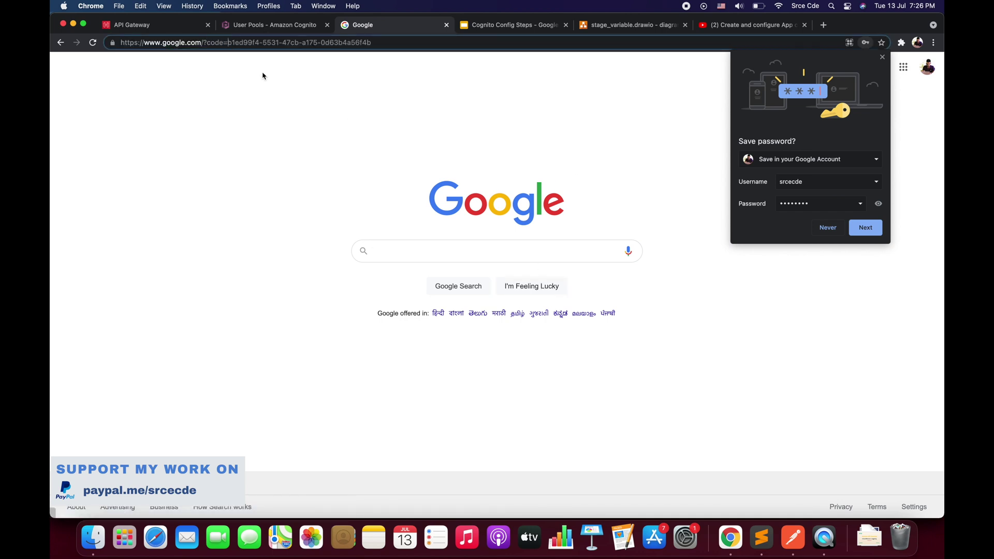
key(super+shift+Right)
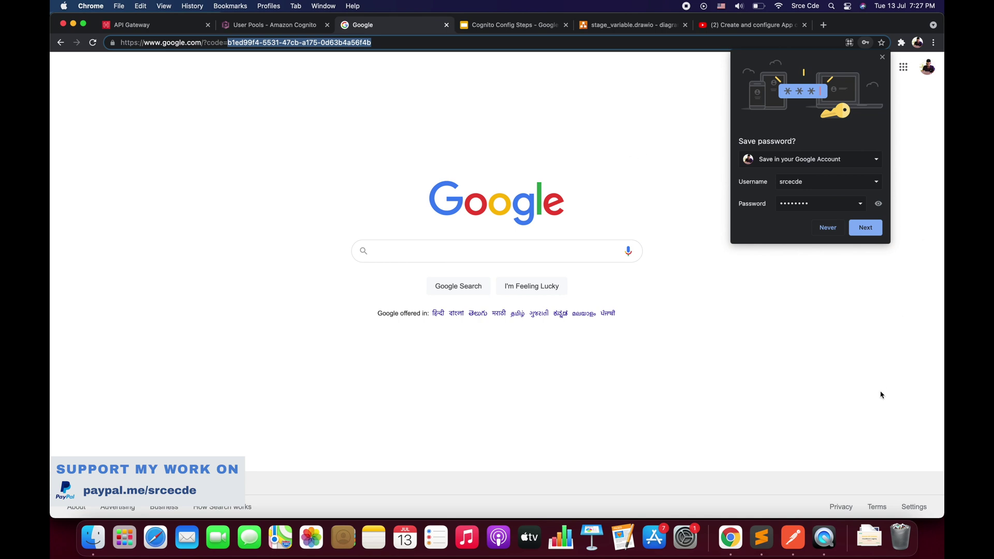
click(791, 543)
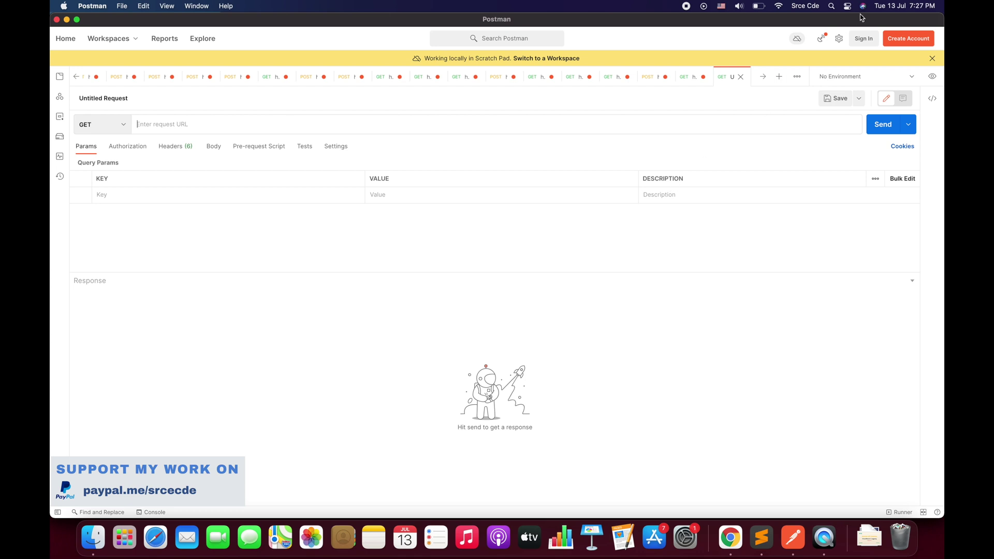
key(super+Tab)
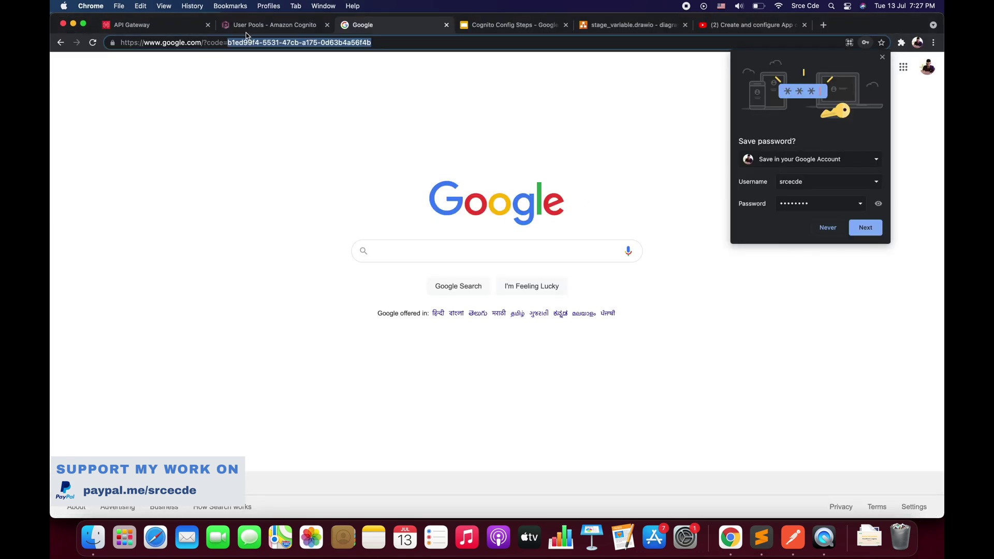
click(245, 30)
scroll(163, 216, up, 3)
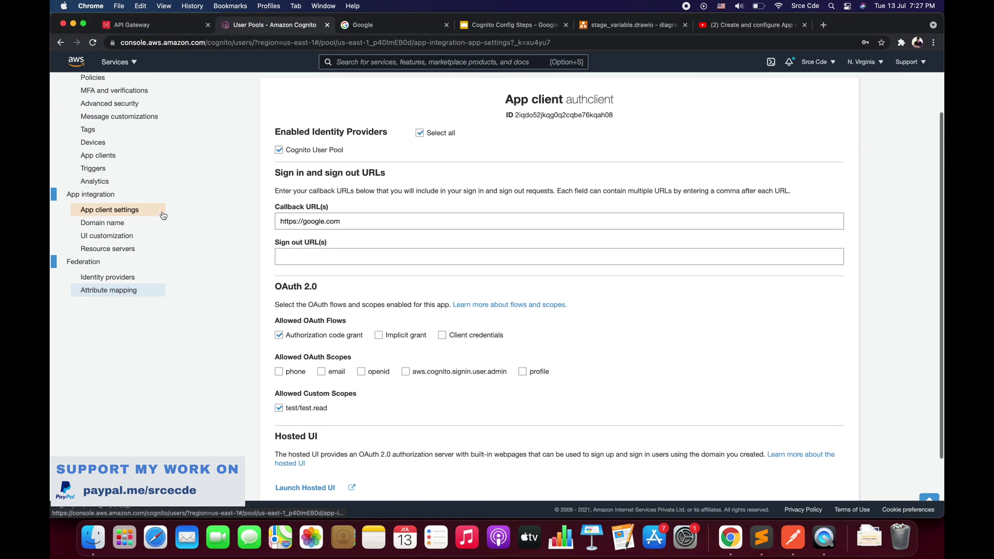
click(103, 221)
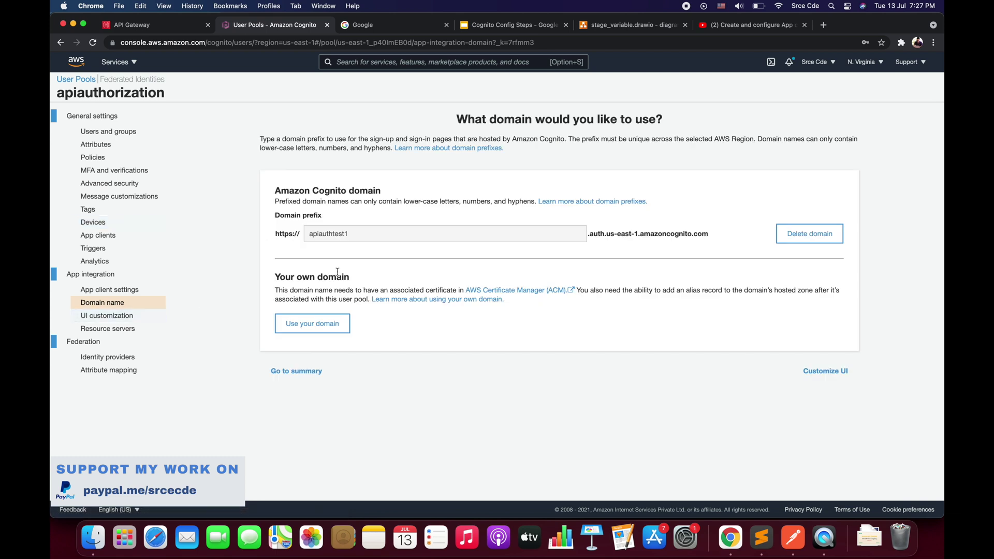
drag(713, 240, 270, 238)
key(super+c)
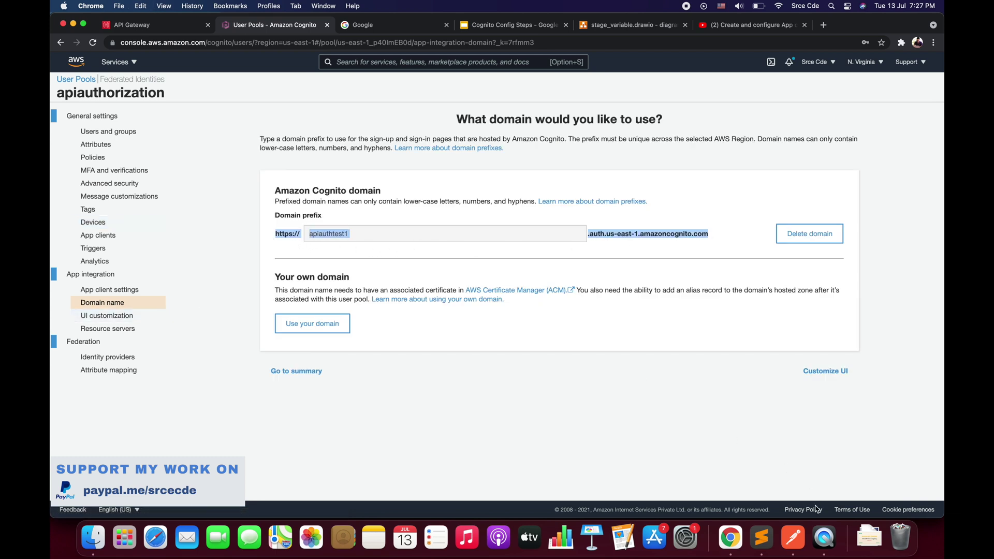
click(793, 537)
click(248, 126)
key(super+v)
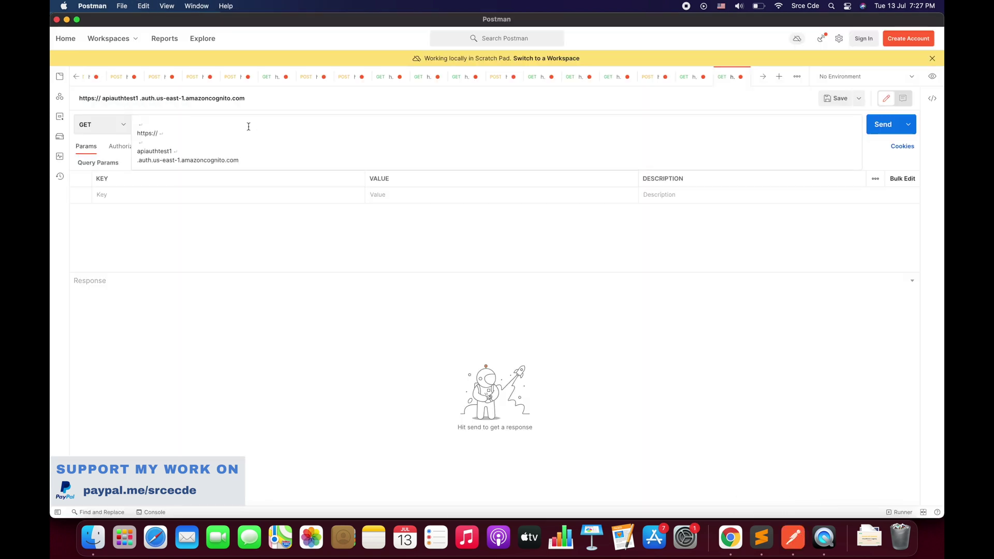
key(BackSpace)
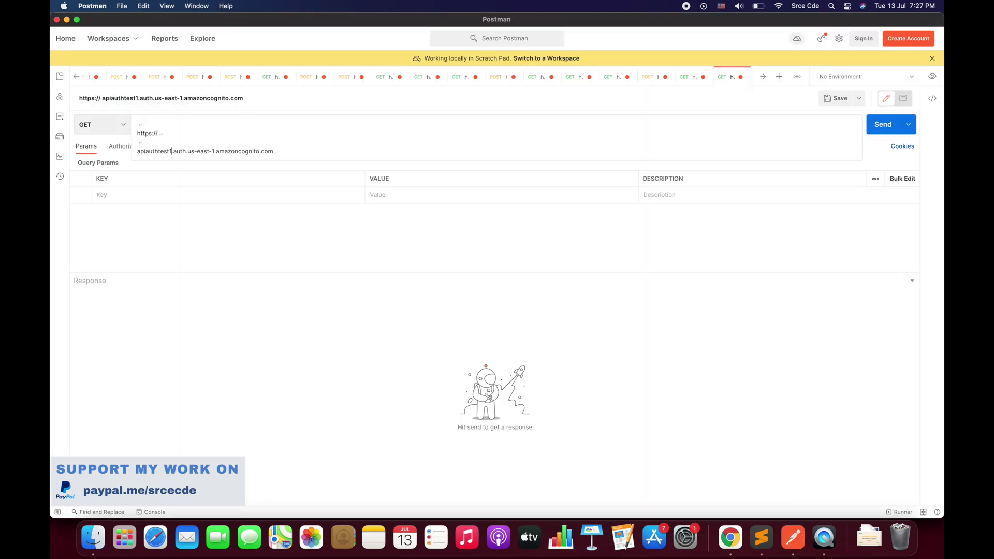
key(BackSpace)
key(BackSpace)
key(BackSpace)
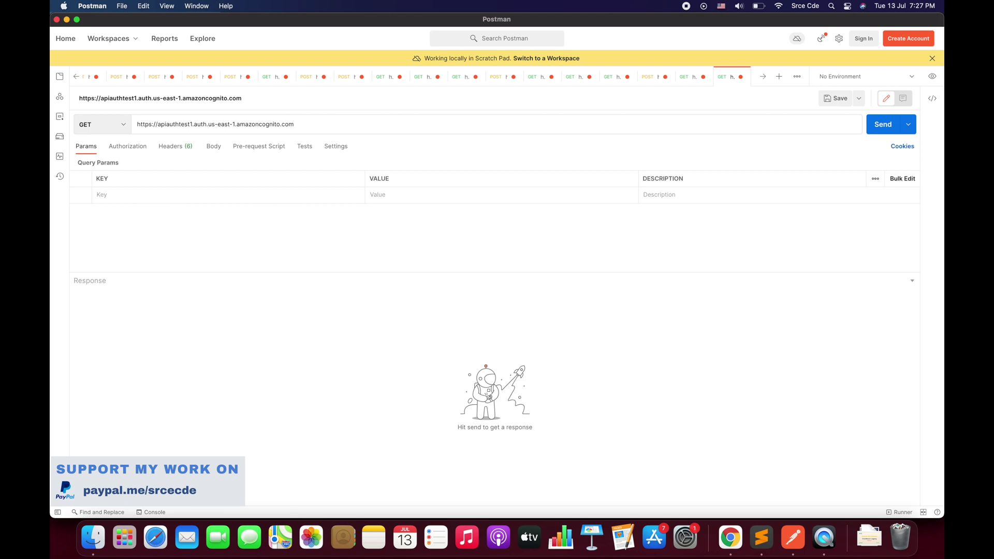
text(/oauth2/token)
click(117, 126)
click(108, 165)
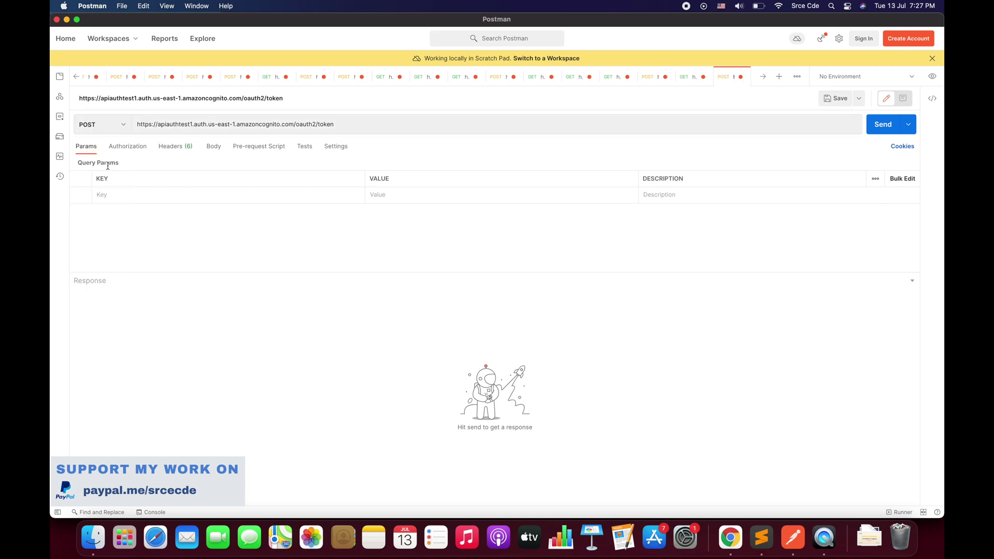
Use an x-www-form-urlencoded body with grant_type set to authorization_code
click(214, 154)
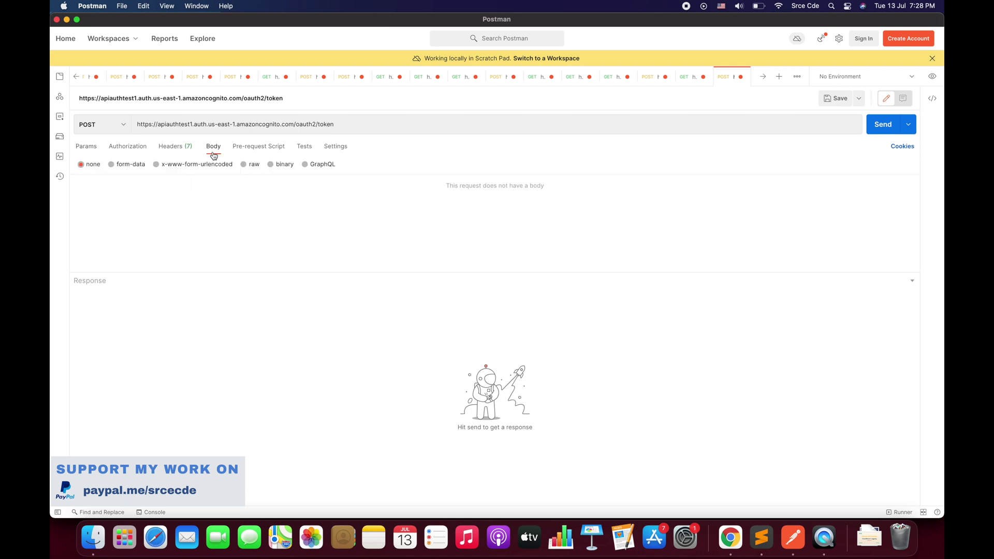
click(180, 168)
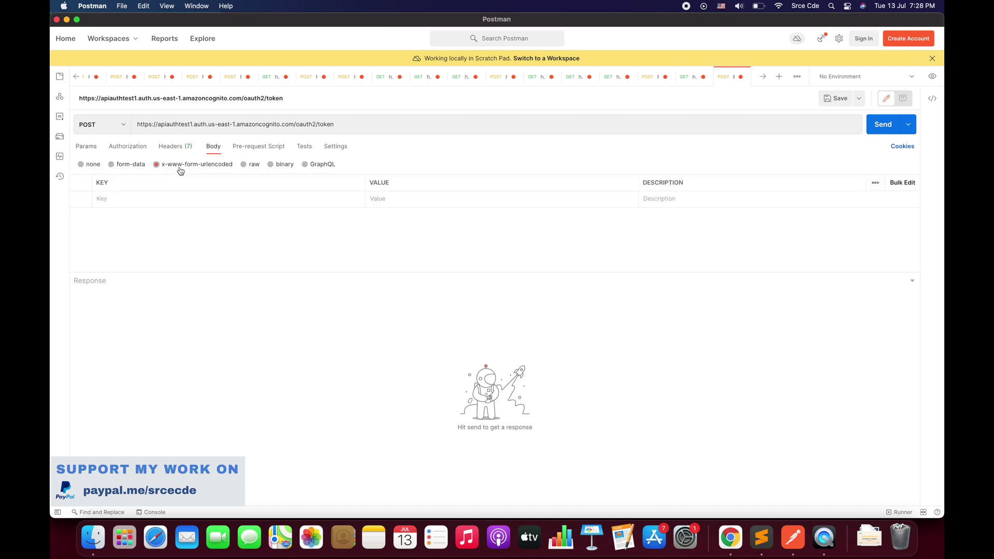
click(180, 202)
text(grant)
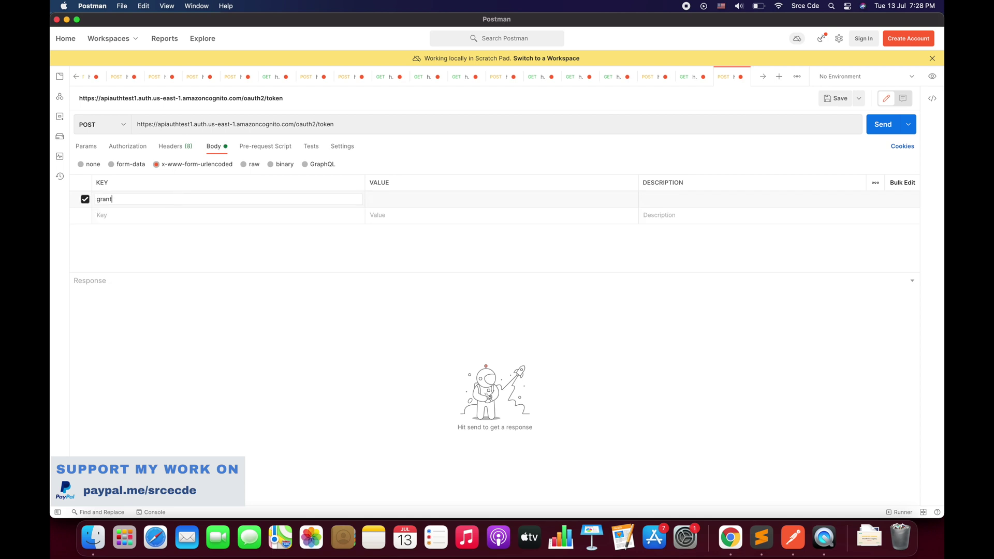
text(_type)
text(authoriza)
text(tion)
text(_code)
Add a client_id body row holding the app client ID copied from Cognito
click(295, 215)
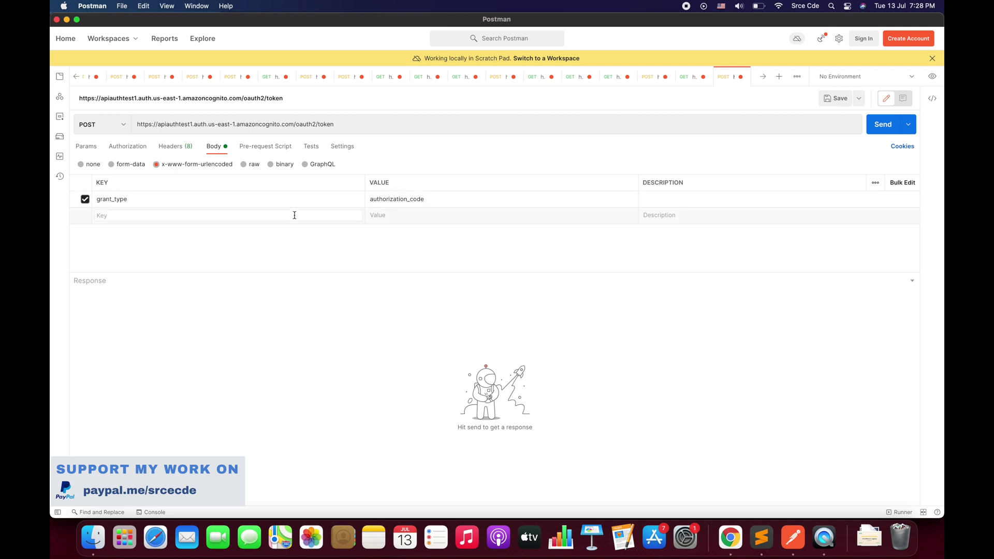
text(client_id)
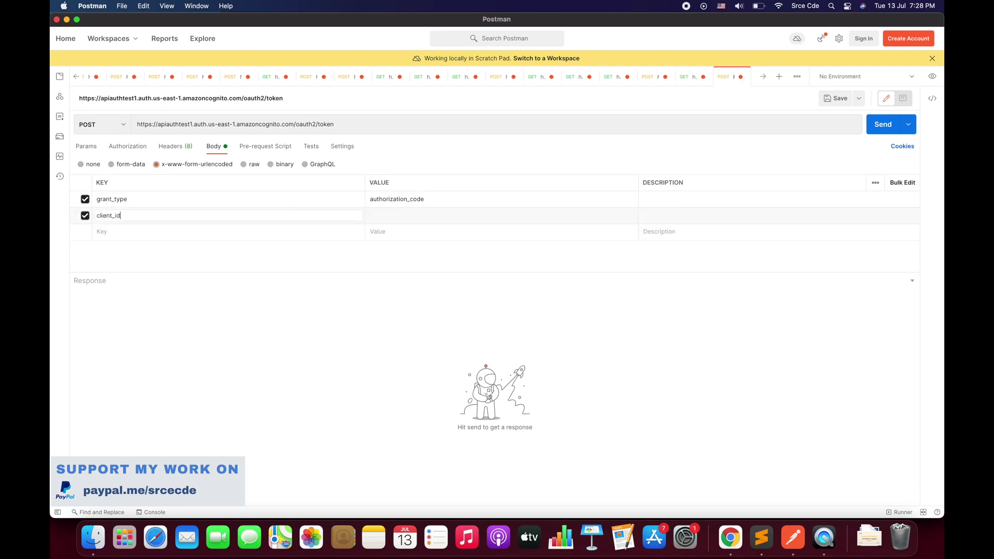
key(super+Tab)
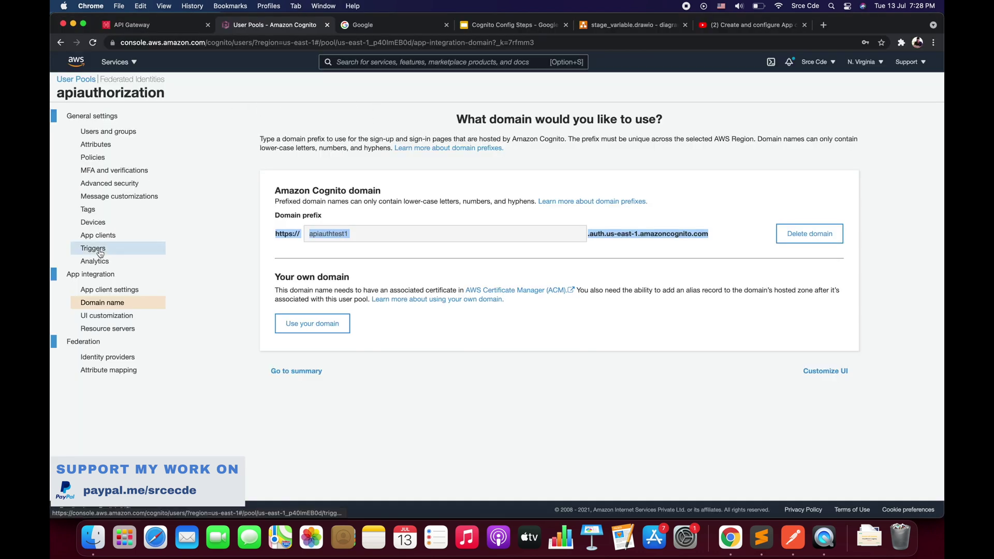
click(98, 235)
double_click(295, 218)
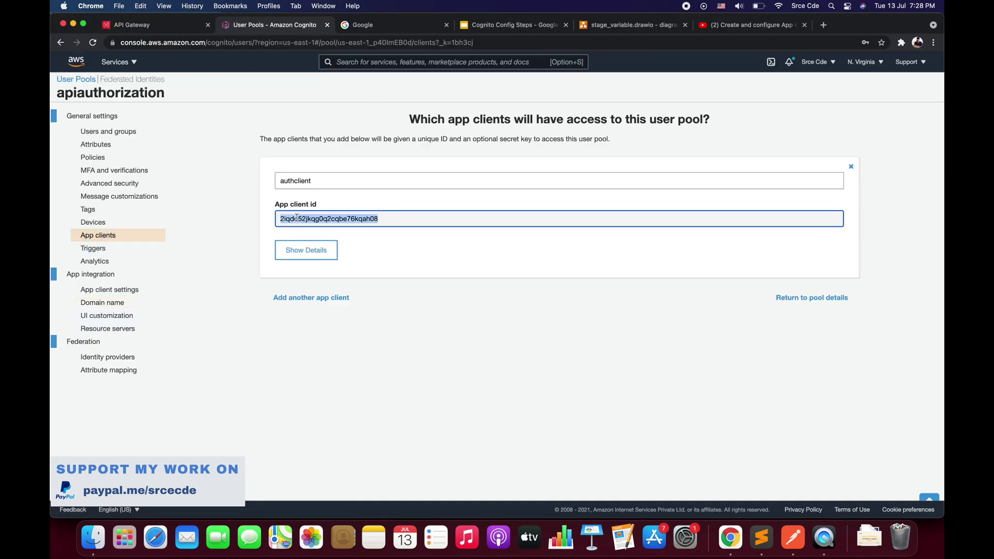
key(super+c)
key(super+Tab)
click(423, 215)
key(super+v)
key(Tab)
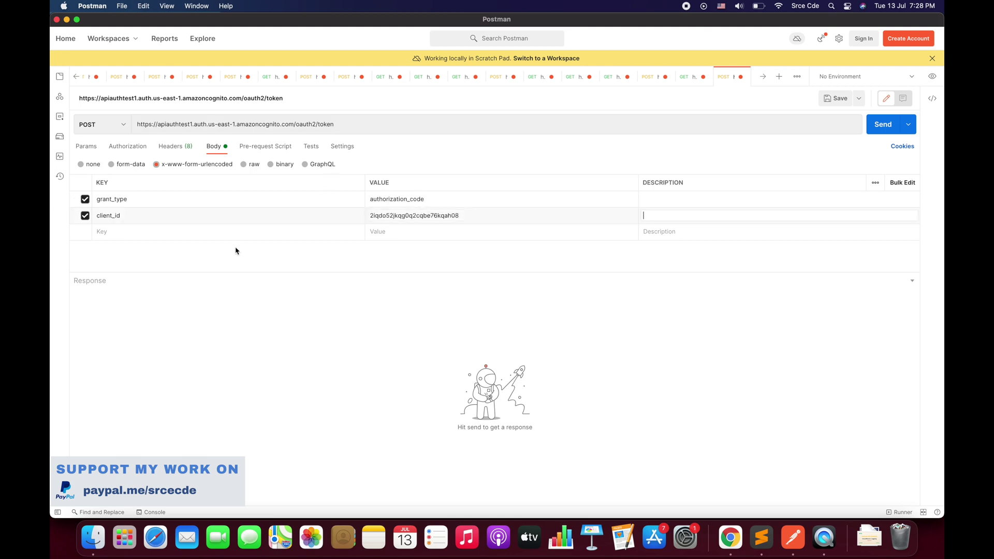
Add a redirect_uri body row with the app client's callback URL
click(208, 229)
text(redirect_uri)
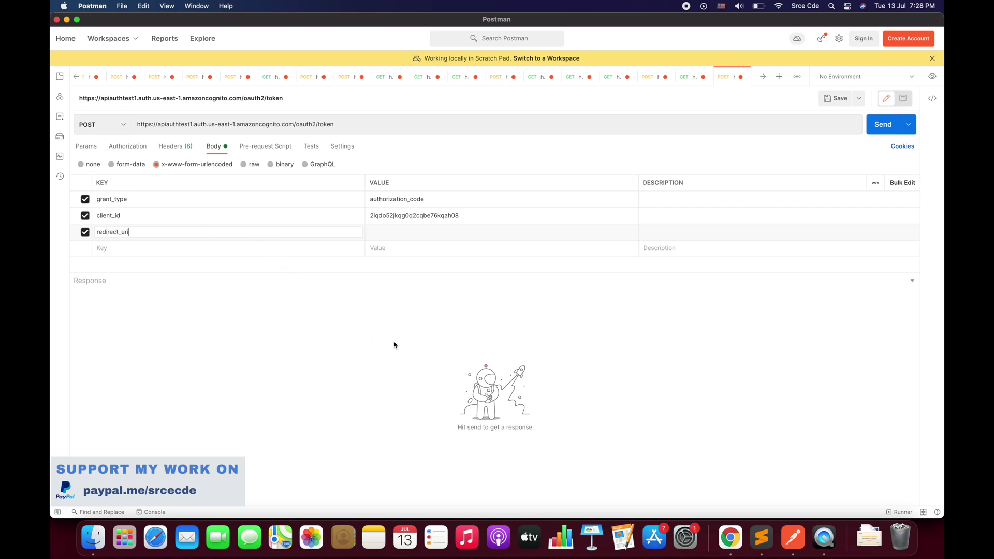
key(super+Tab)
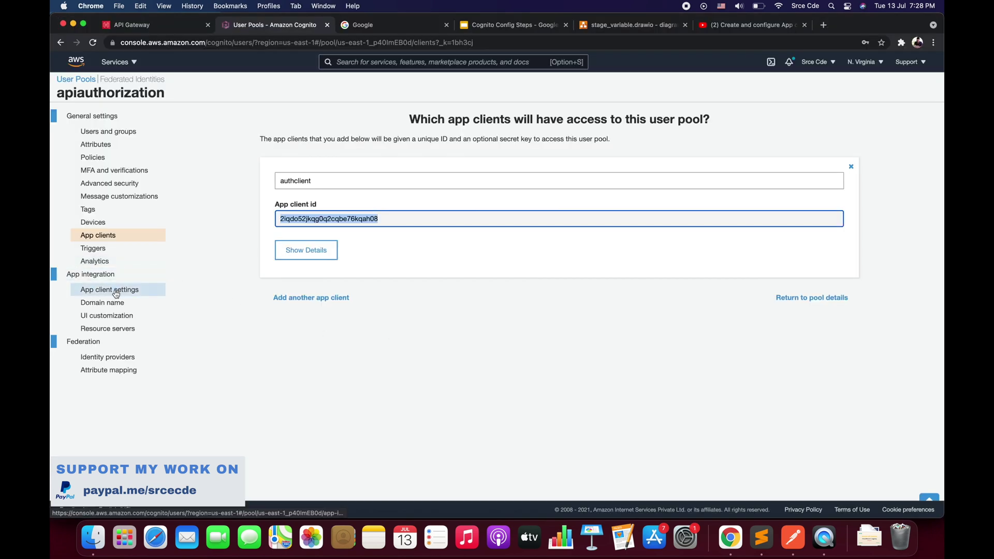
click(116, 293)
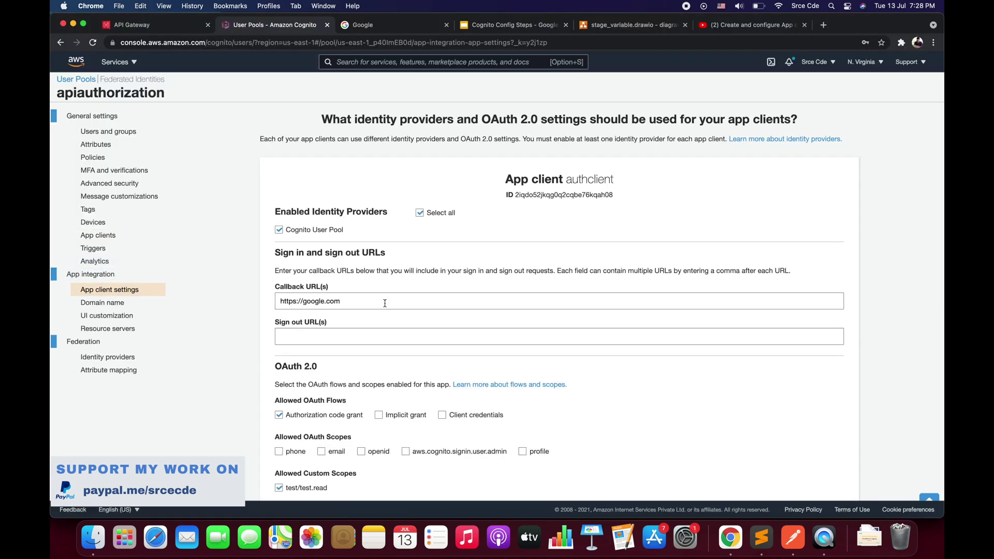
click(374, 302)
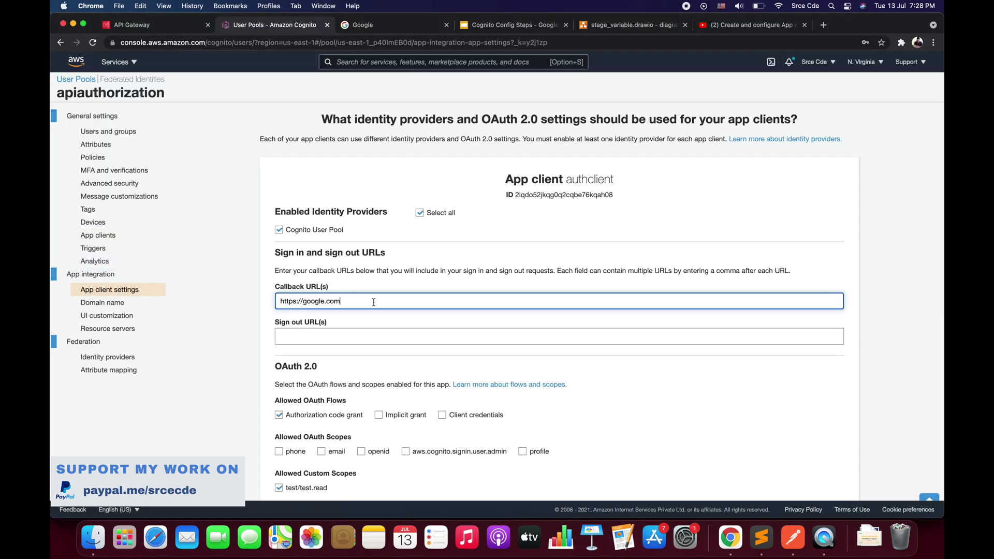
key(super+a)
key(super+c)
key(super+Tab)
click(412, 233)
key(super+v)
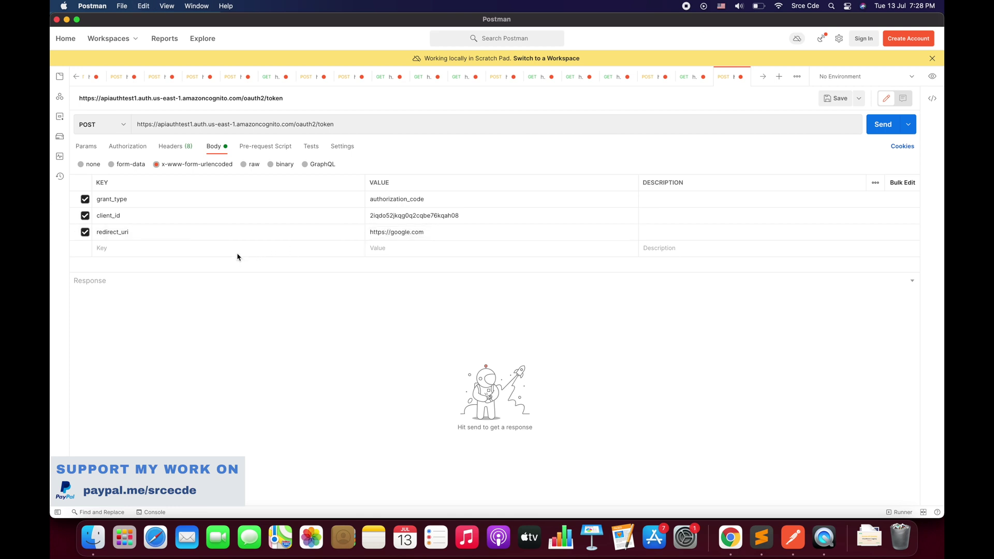
Add a code row with the authorization code from the redirect, and send the token request
key(super+Tab)
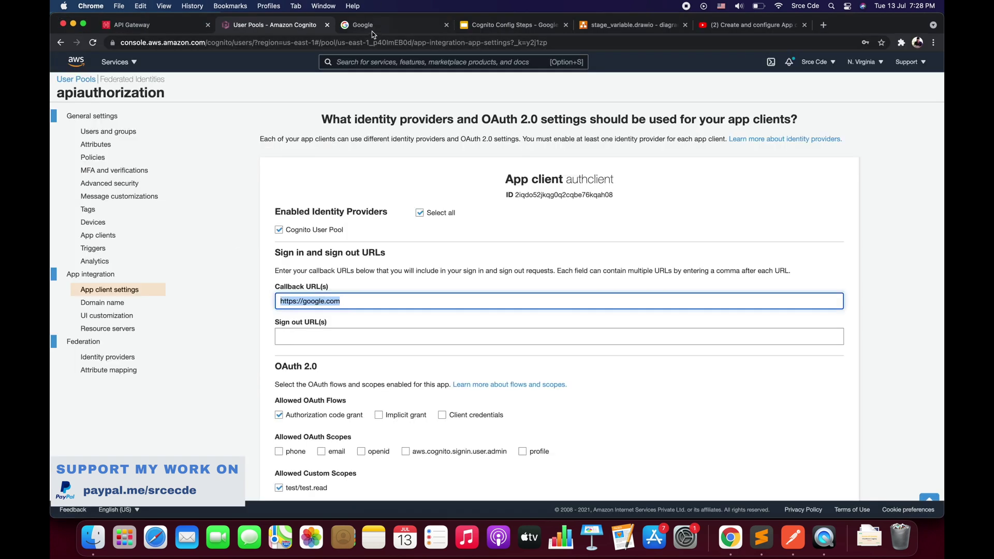
click(372, 30)
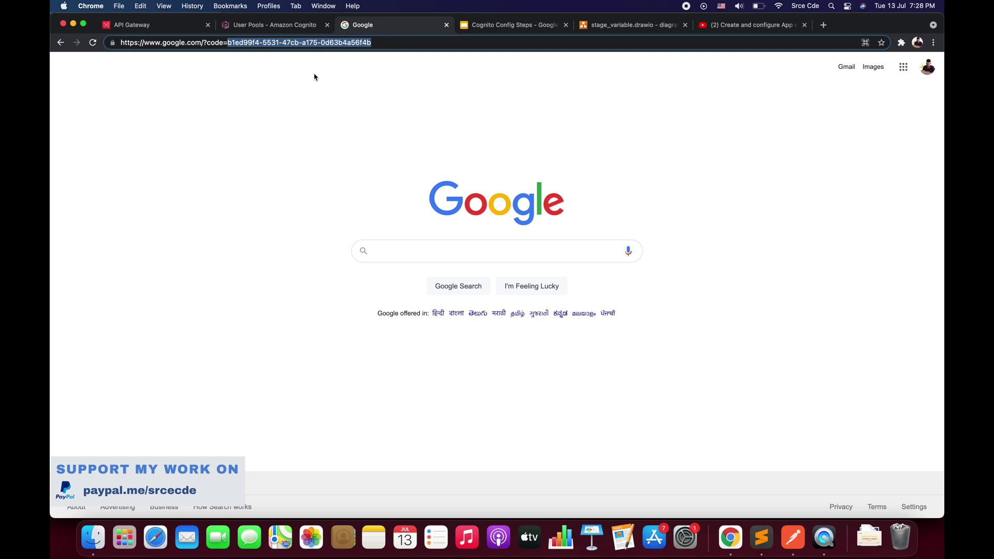
key(super+Tab)
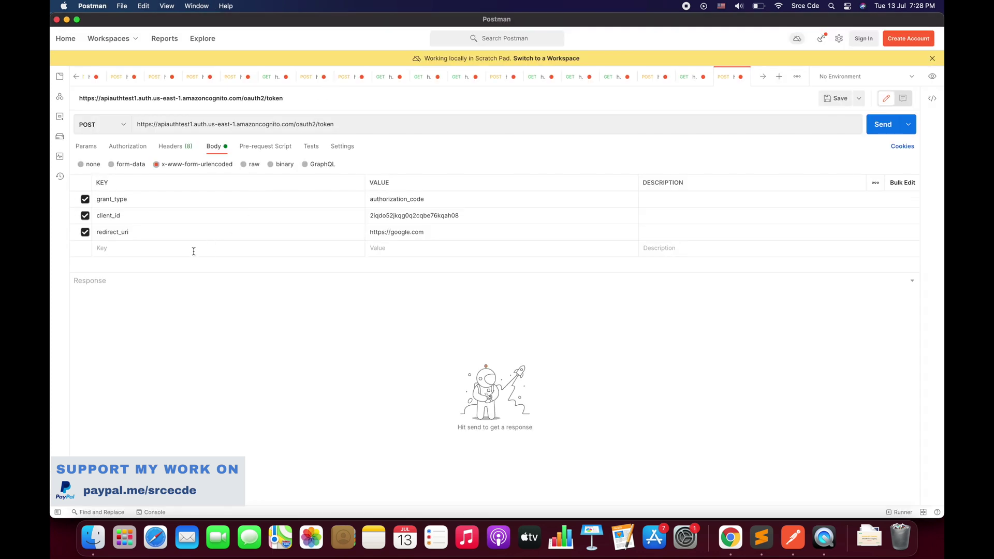
click(169, 250)
text(code)
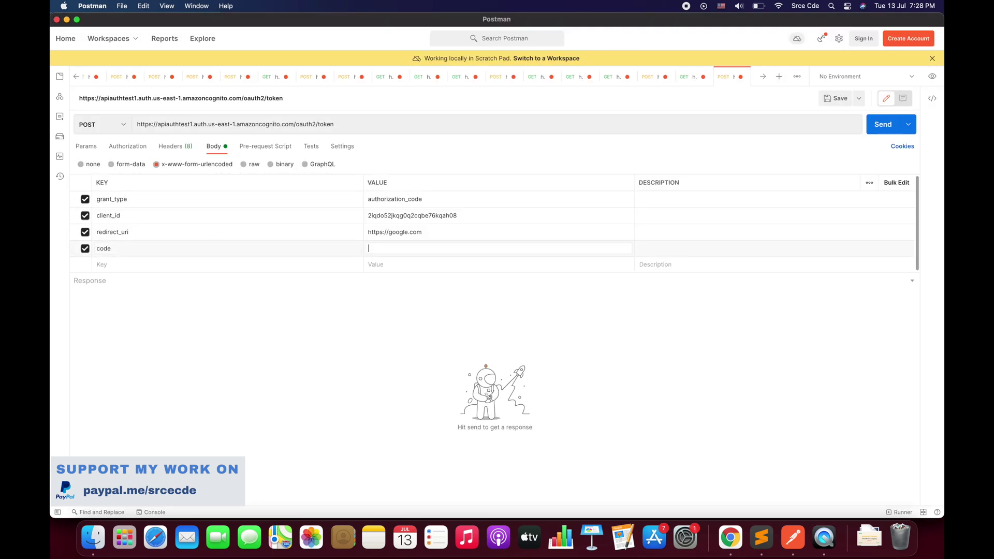
key(super+Tab)
key(super+c)
key(super+Tab)
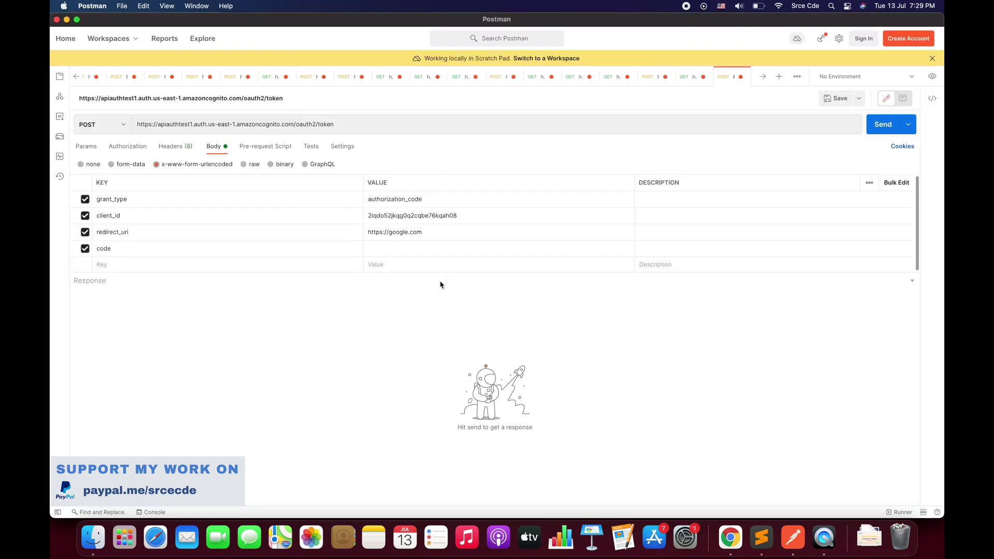
click(386, 247)
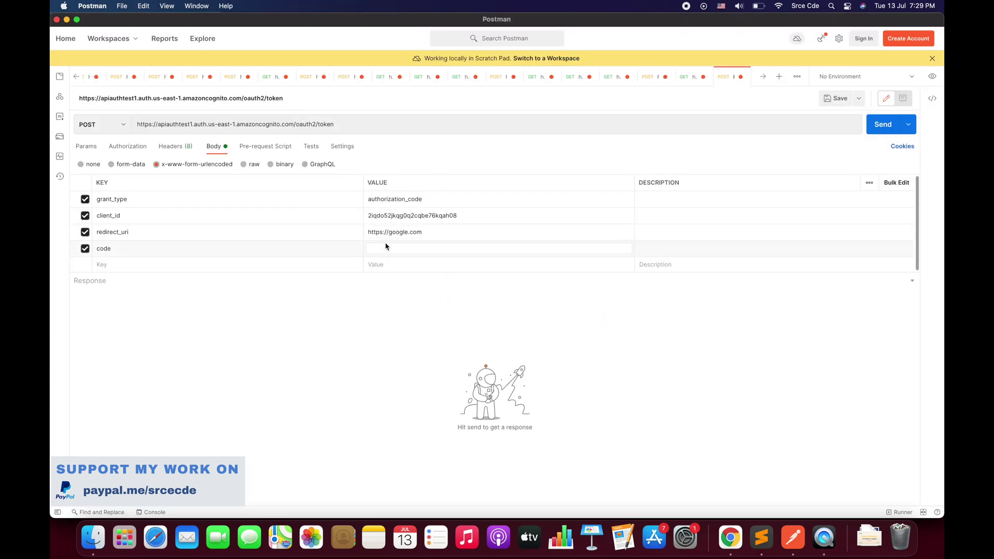
key(super+v)
click(877, 126)
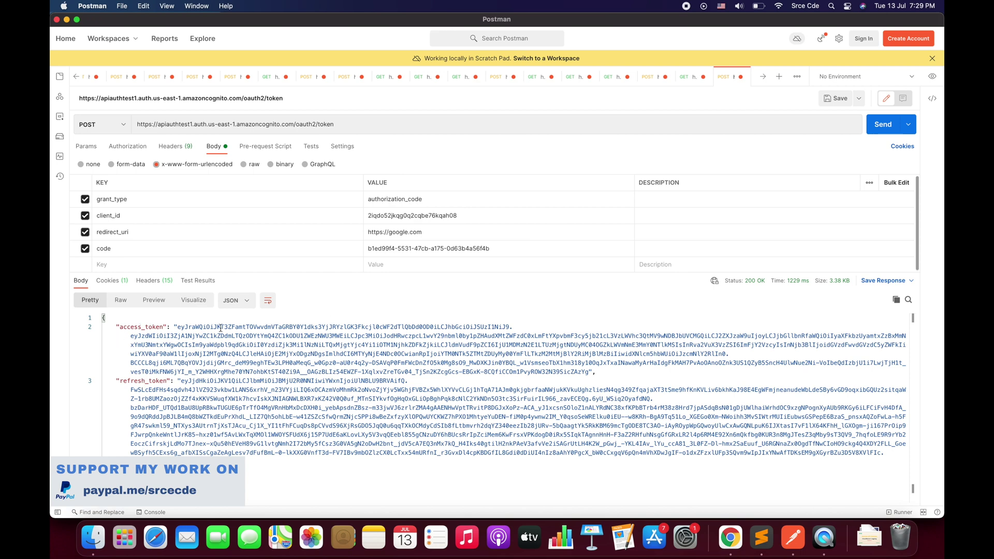
Open a new blank request and copy the $default stage's invoke URL from API Gateway
drag(177, 330, 589, 375)
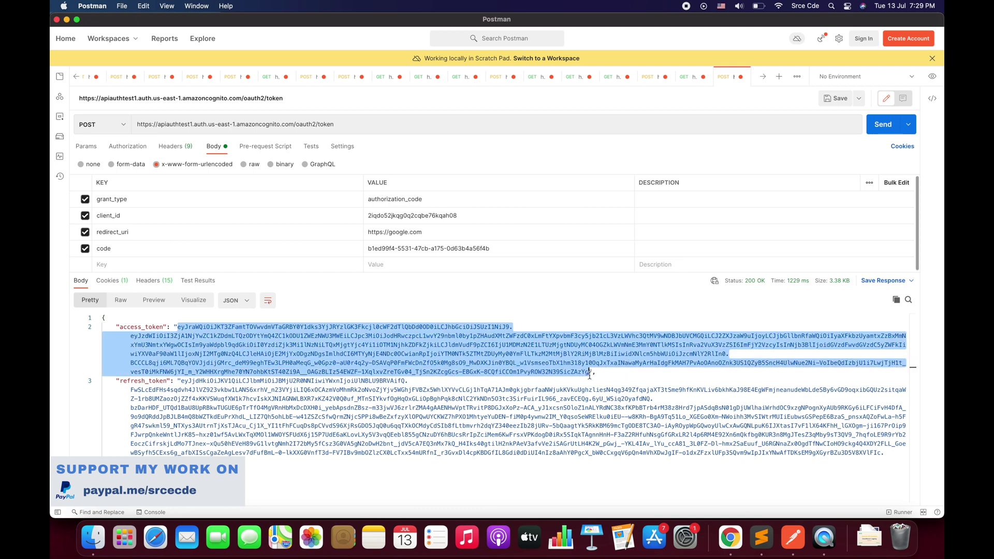
click(779, 76)
key(super+Tab)
click(155, 25)
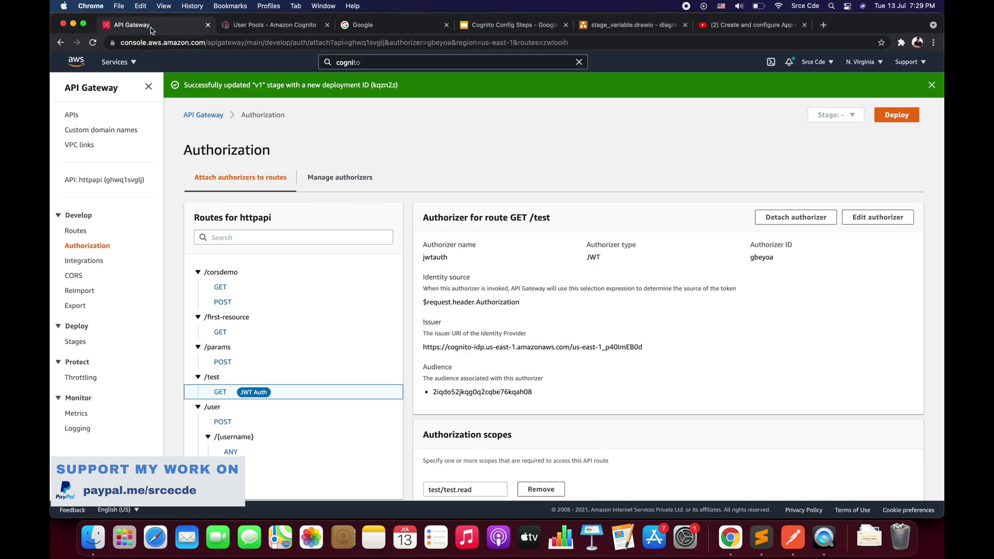
click(76, 341)
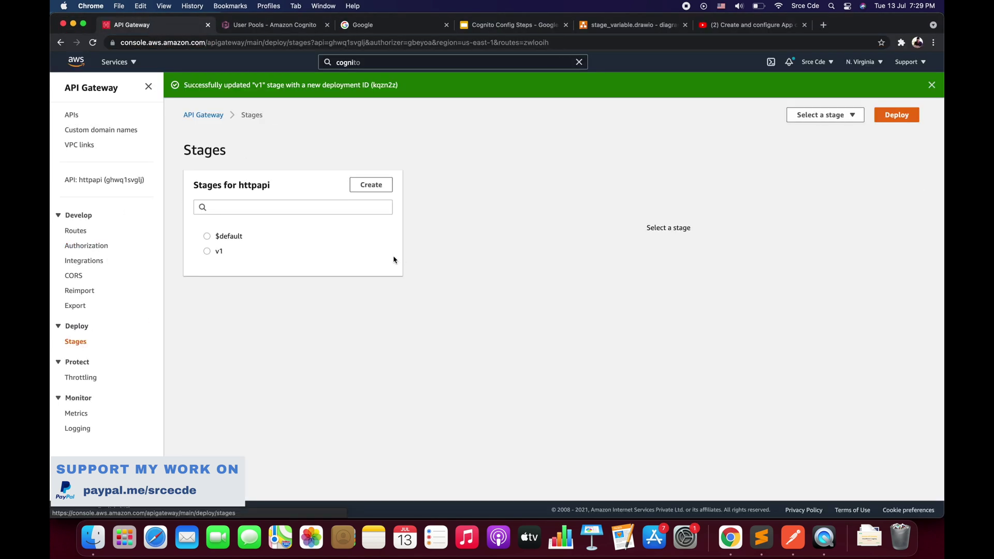
click(238, 241)
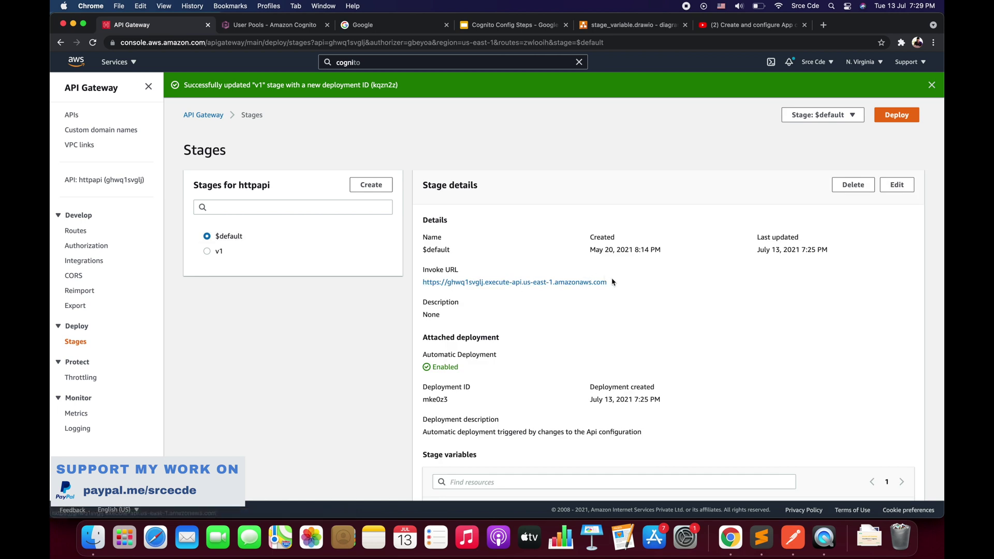
drag(615, 283, 420, 287)
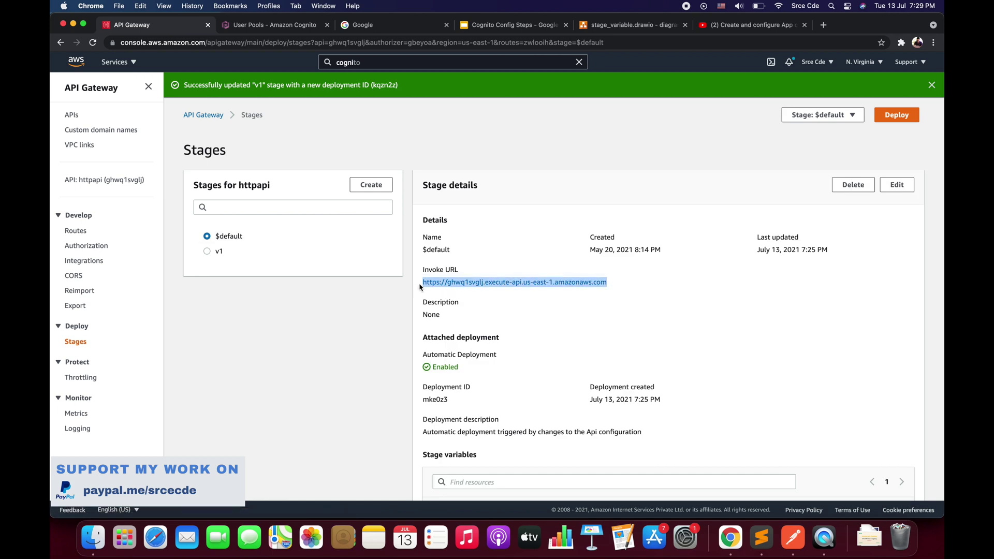
Set the new GET request's URL to the invoke URL plus /test and send it without a token
key(super+Tab)
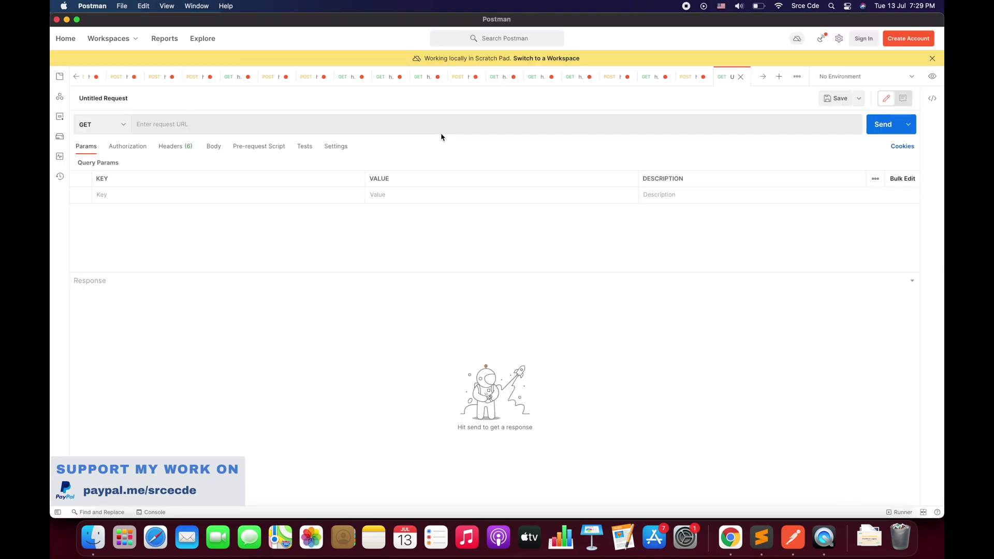
click(436, 133)
key(super+v)
text(/test)
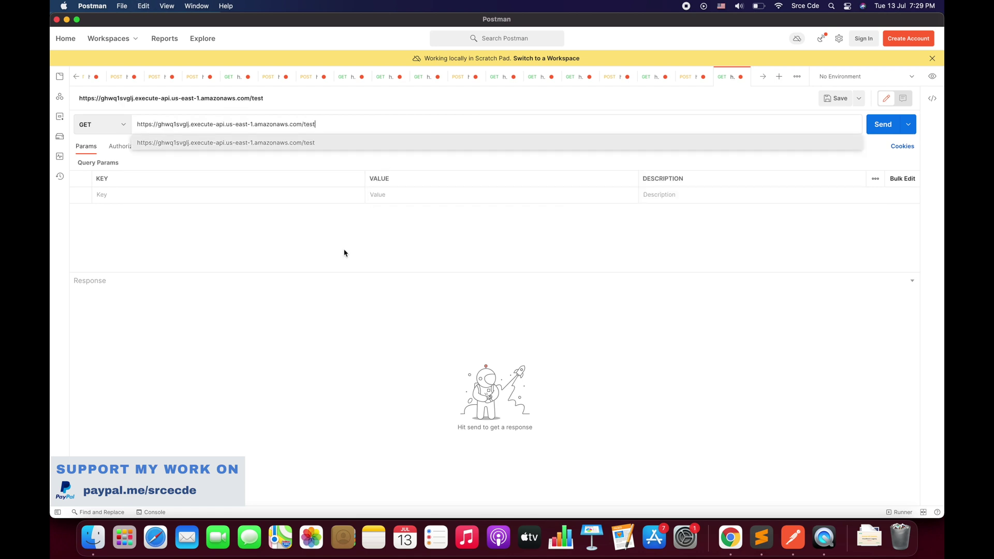
click(343, 248)
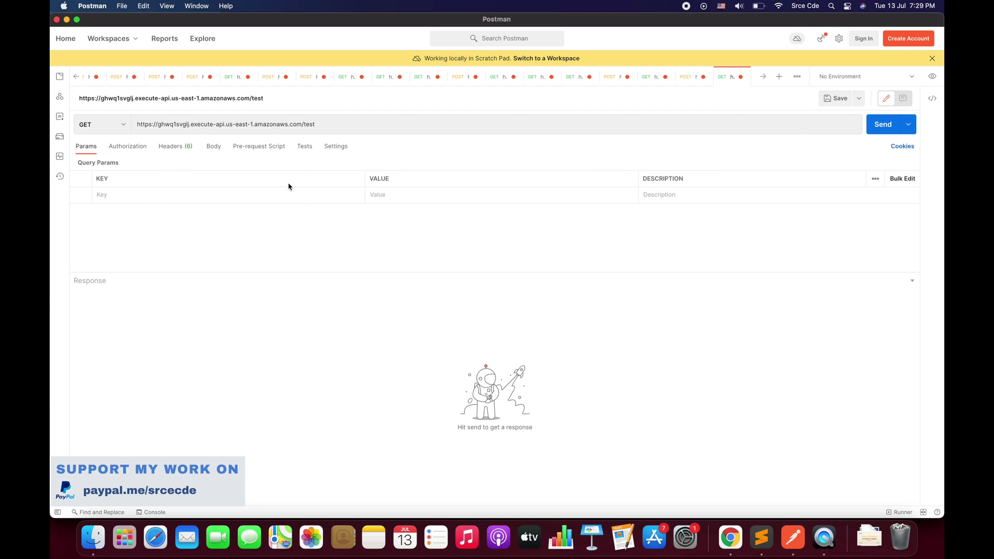
click(177, 150)
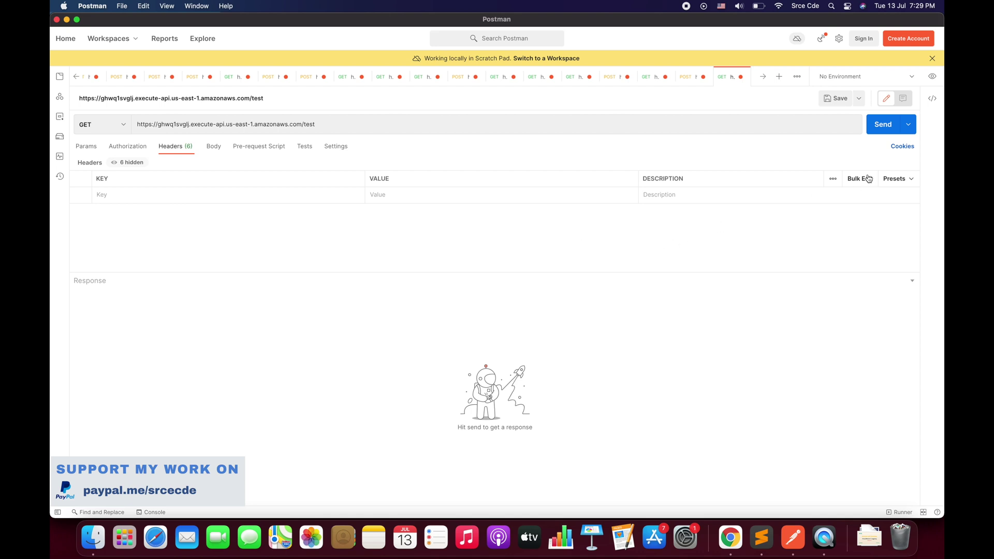
click(881, 130)
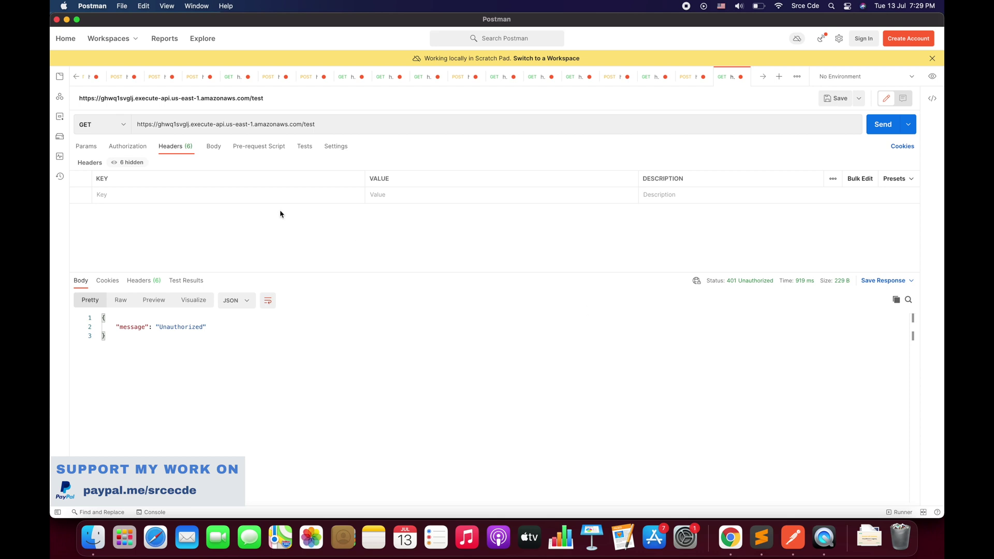
Add an Authorization header, matching the authorizer's identity source name
click(170, 194)
text(Auth)
click(258, 209)
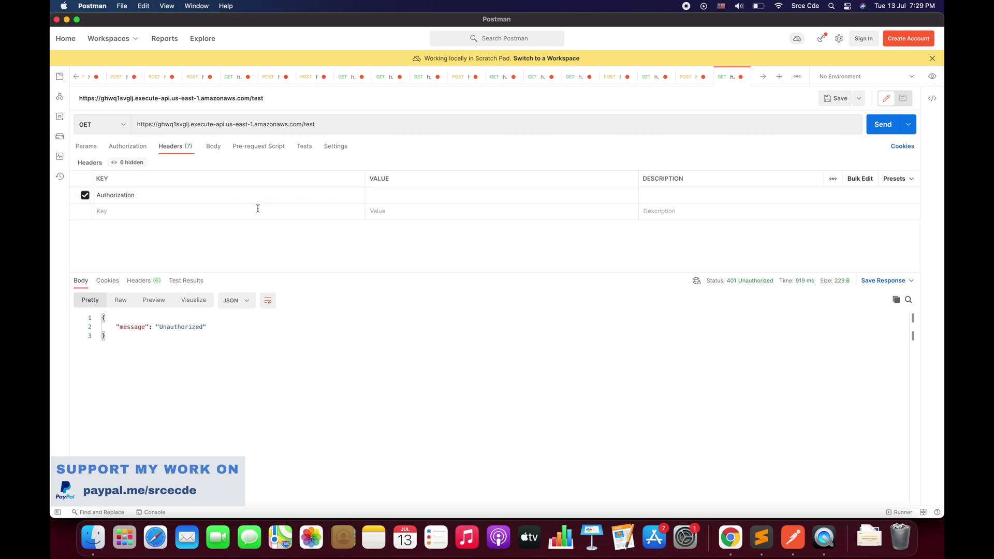
key(super+Tab)
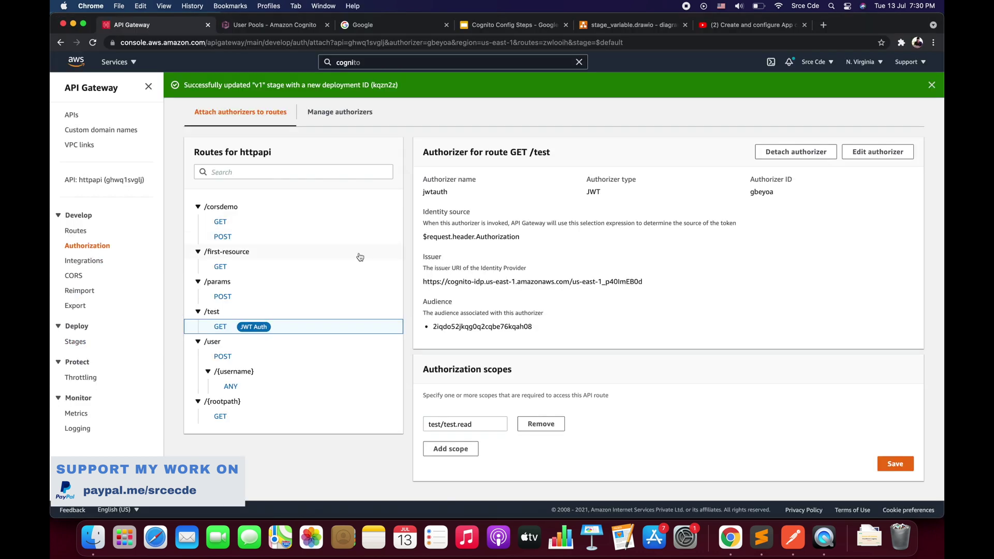
double_click(500, 239)
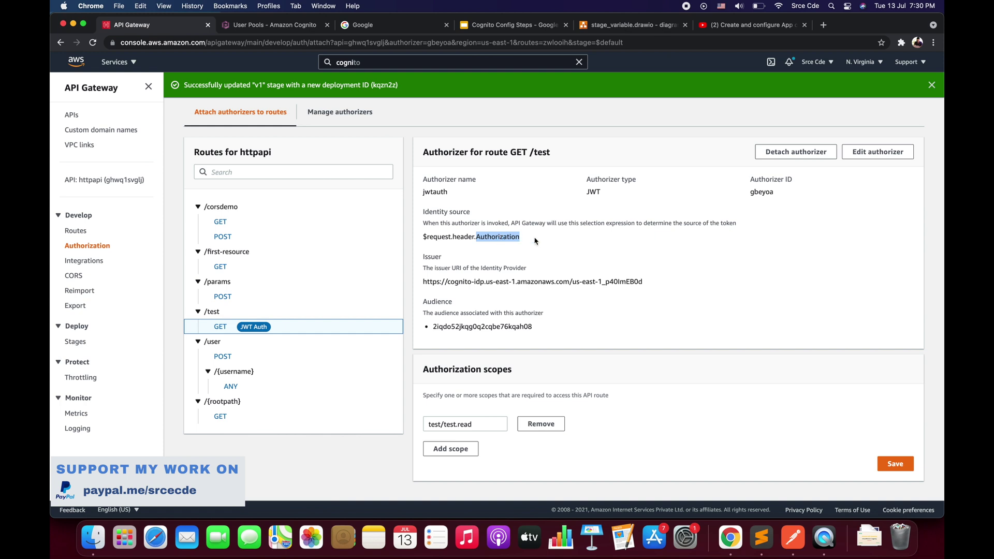
key(super+Tab)
click(196, 193)
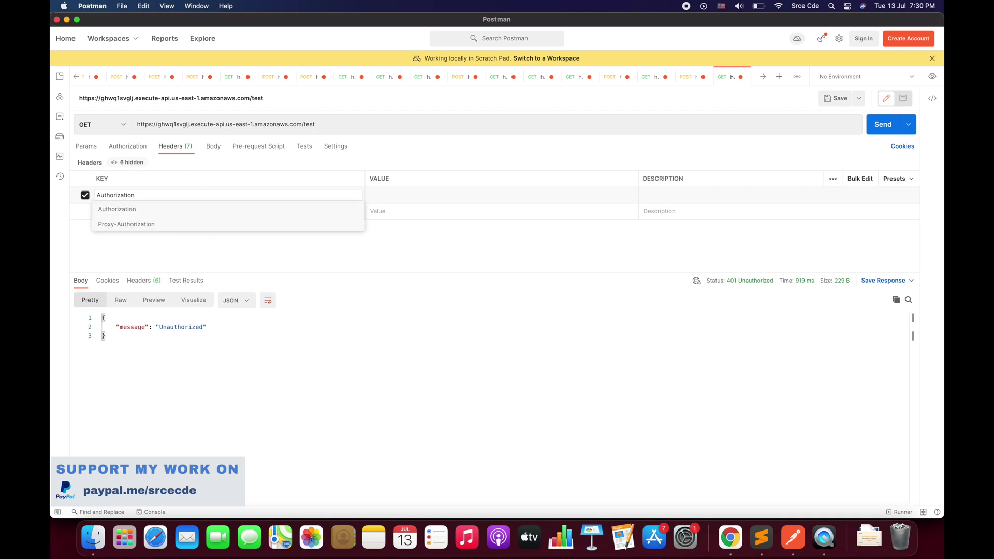
click(420, 194)
Copy the access_token value from the Cognito token response
click(682, 78)
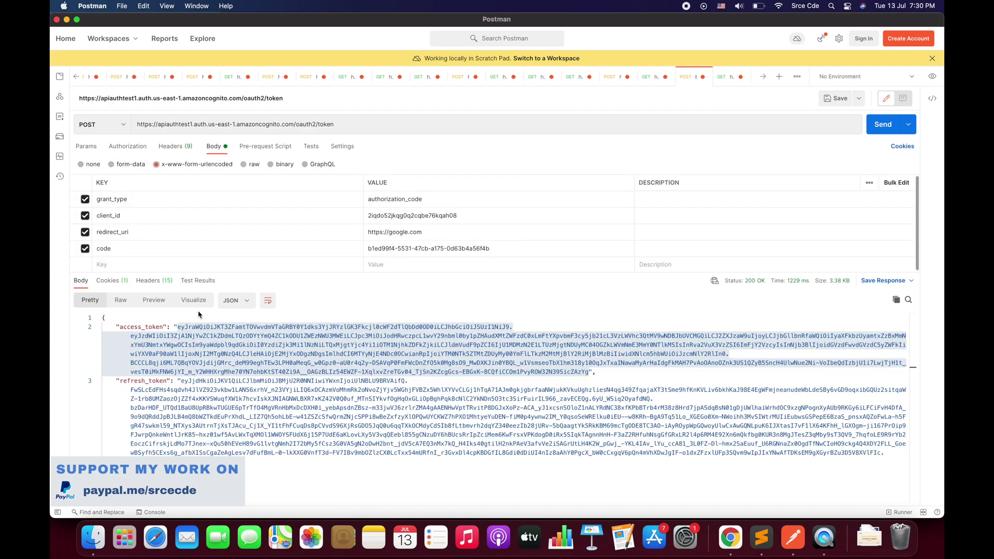
drag(180, 329, 588, 373)
key(super+c)
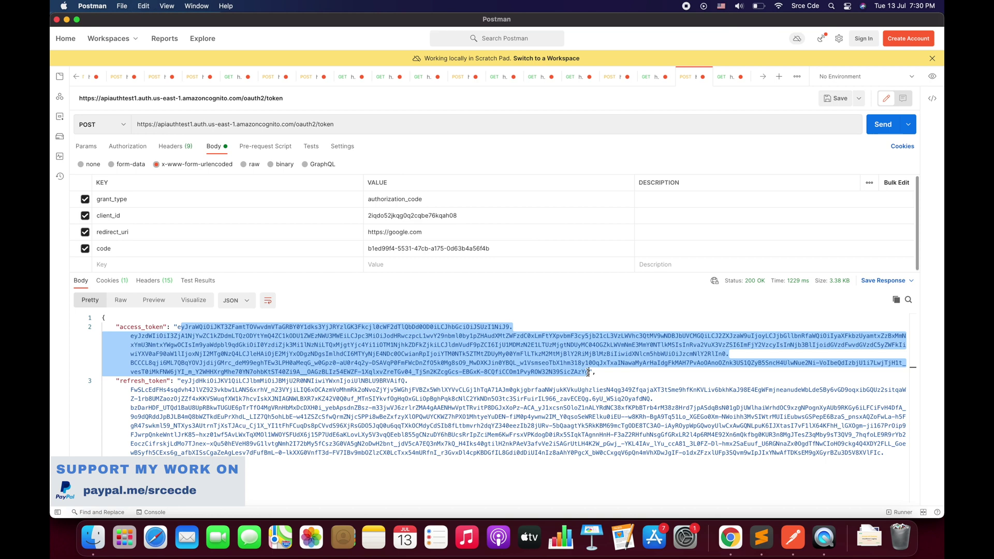
click(255, 321)
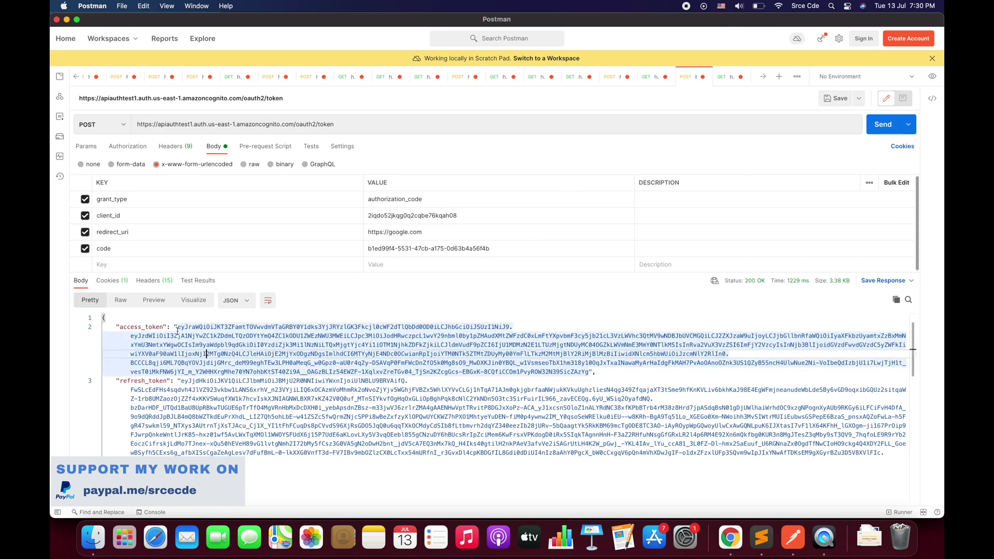
drag(178, 329, 589, 373)
key(super+c)
Paste the token as the Authorization value, send for 200 'GET method invoked!', then disable the header
click(728, 85)
click(404, 192)
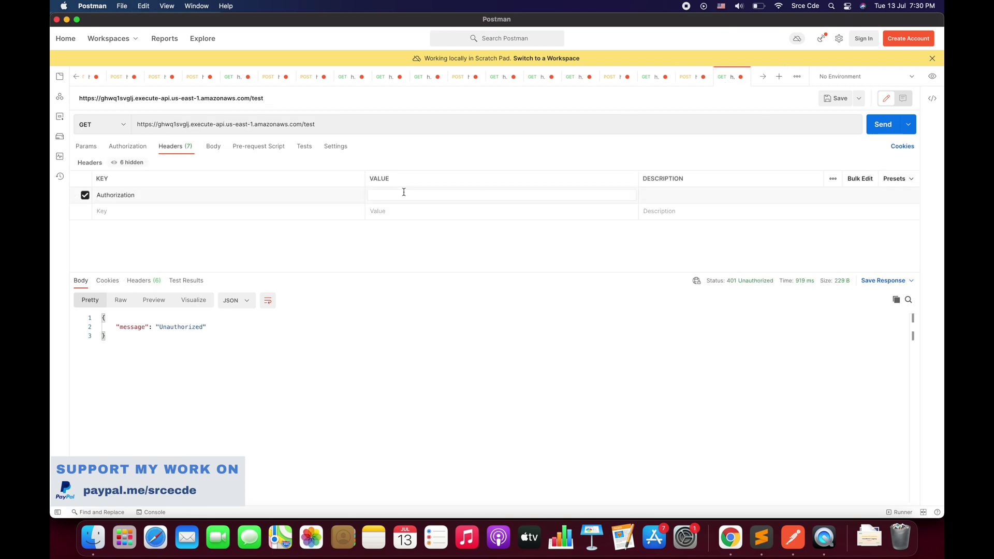
key(super+v)
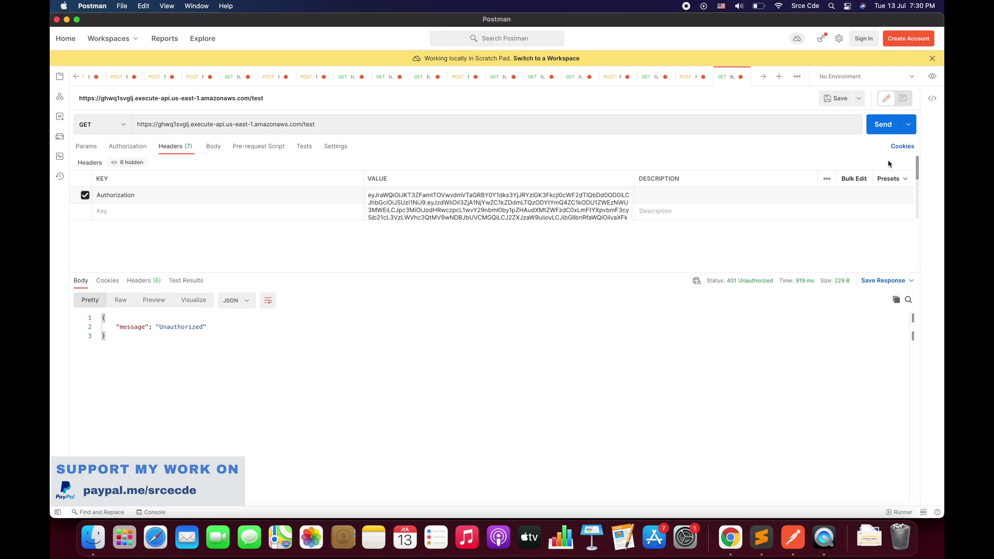
click(884, 127)
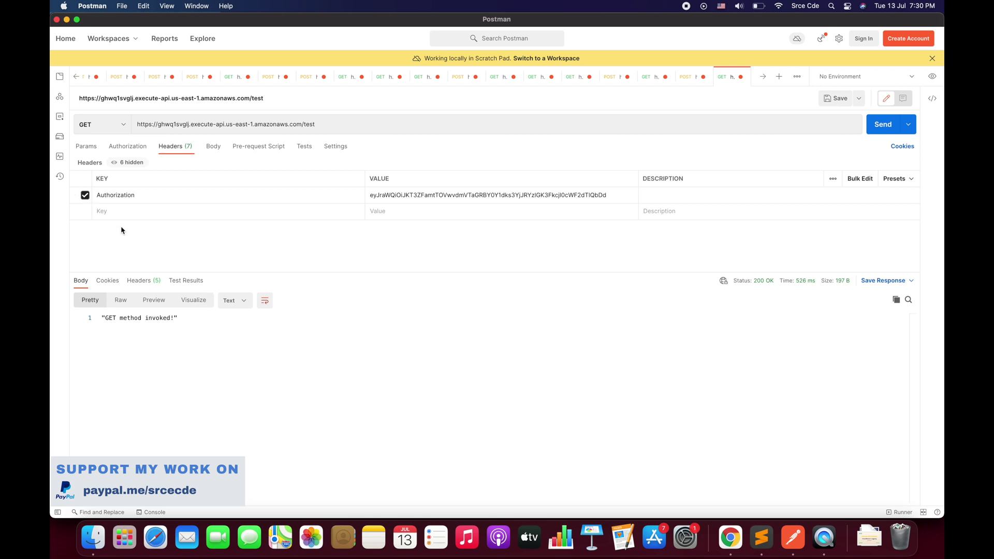
click(85, 195)
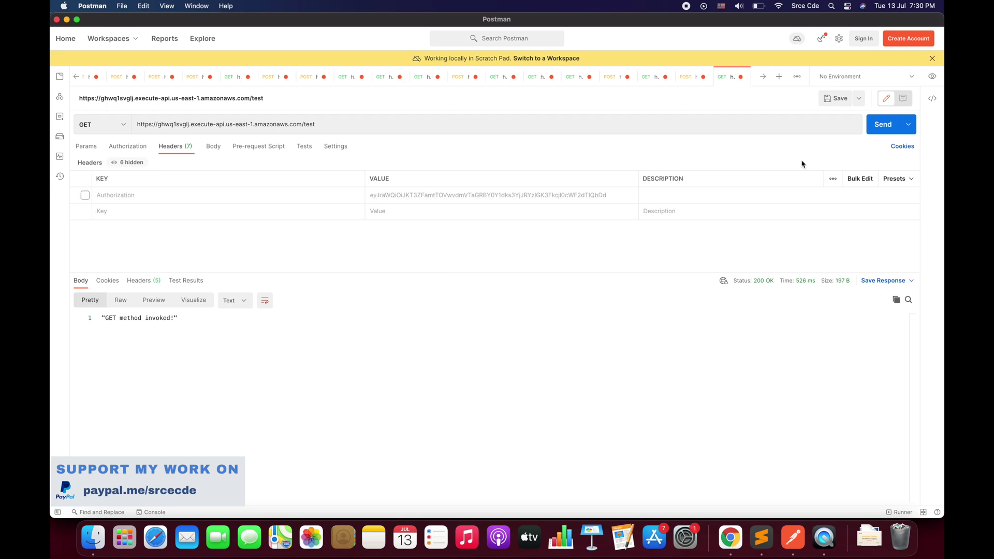
Send GET /test with the header disabled, then with Authorization 'abc', both returning 401 Unauthorized
click(880, 130)
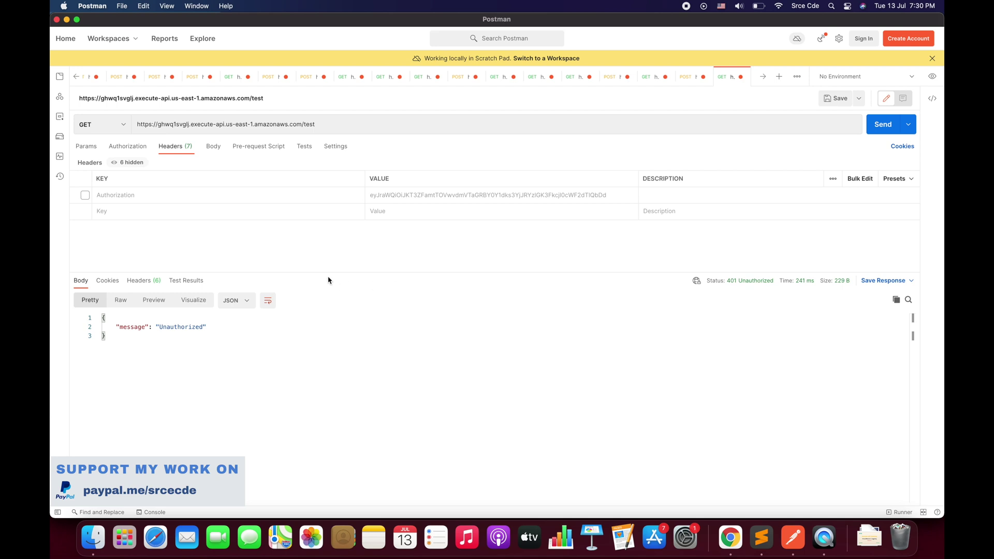
click(85, 195)
click(395, 197)
triple_click(395, 196)
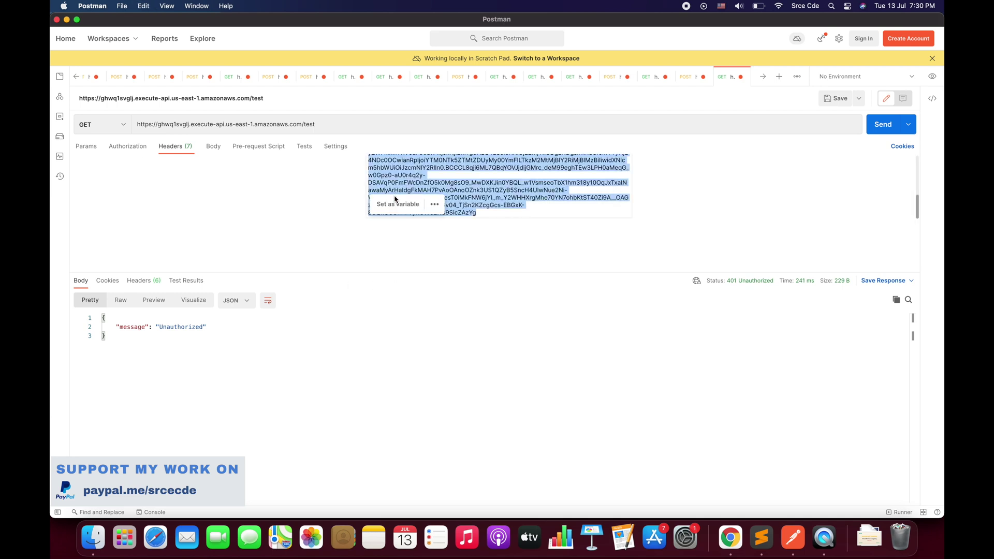
text(abc)
click(883, 126)
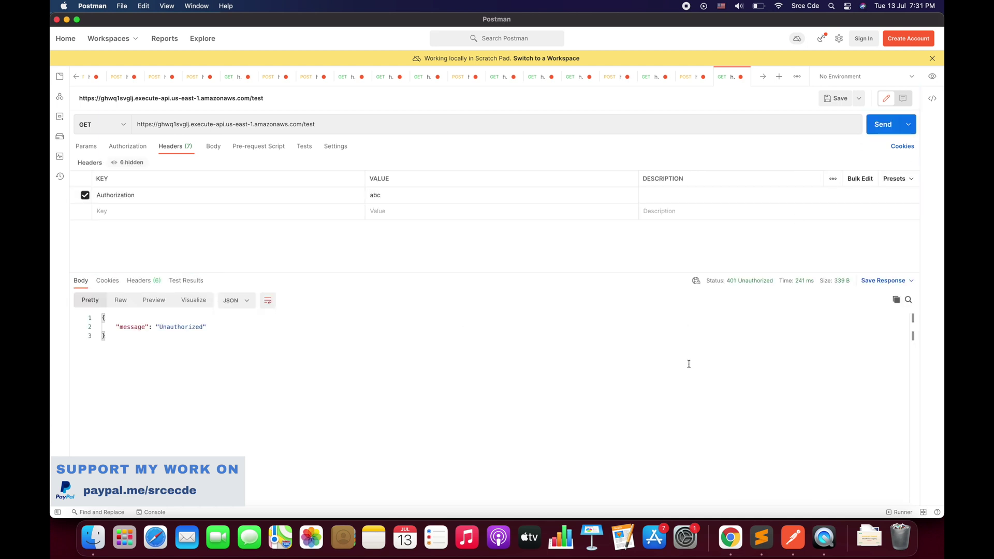
click(682, 79)
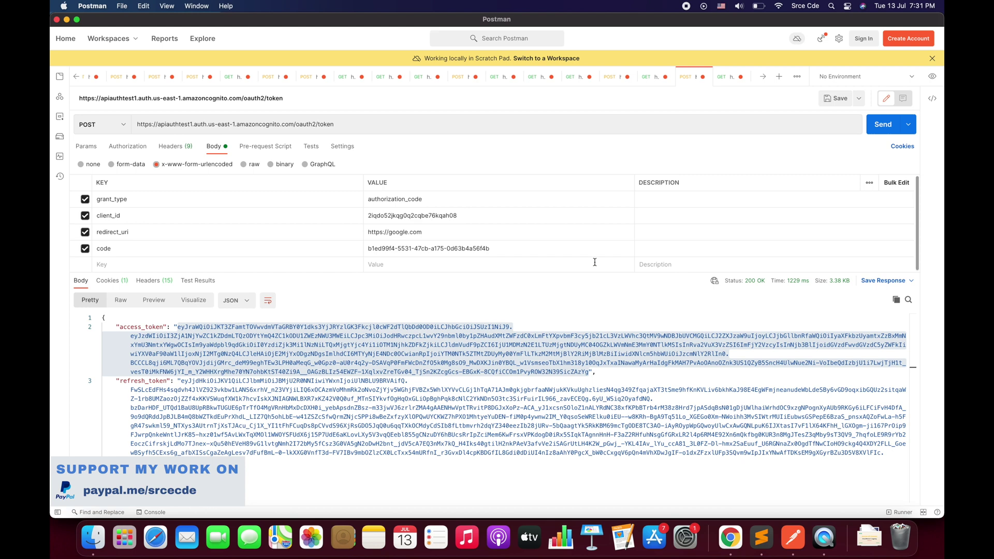
Remove test/test.read from the app client's scopes, save, and sign in again via the Hosted UI
key(super+Tab)
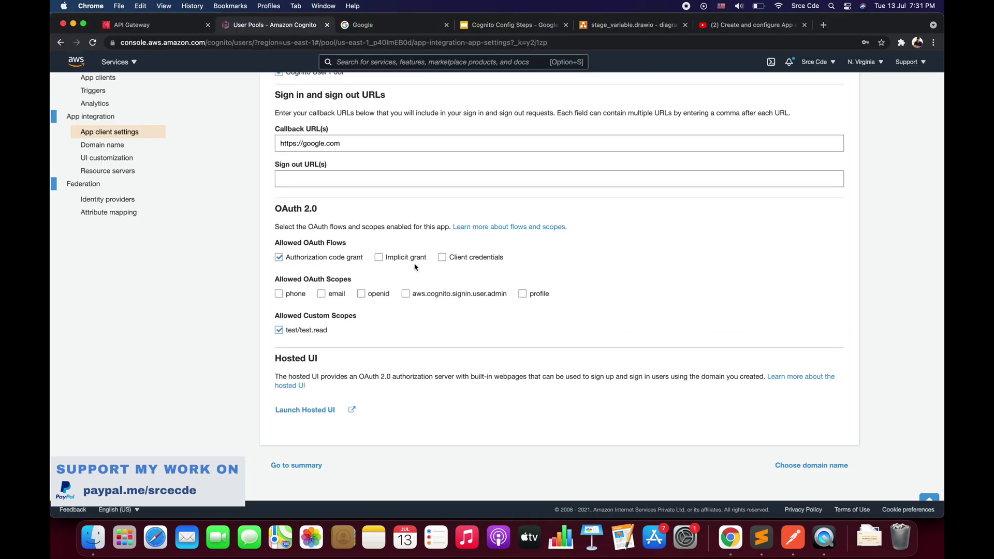
click(279, 332)
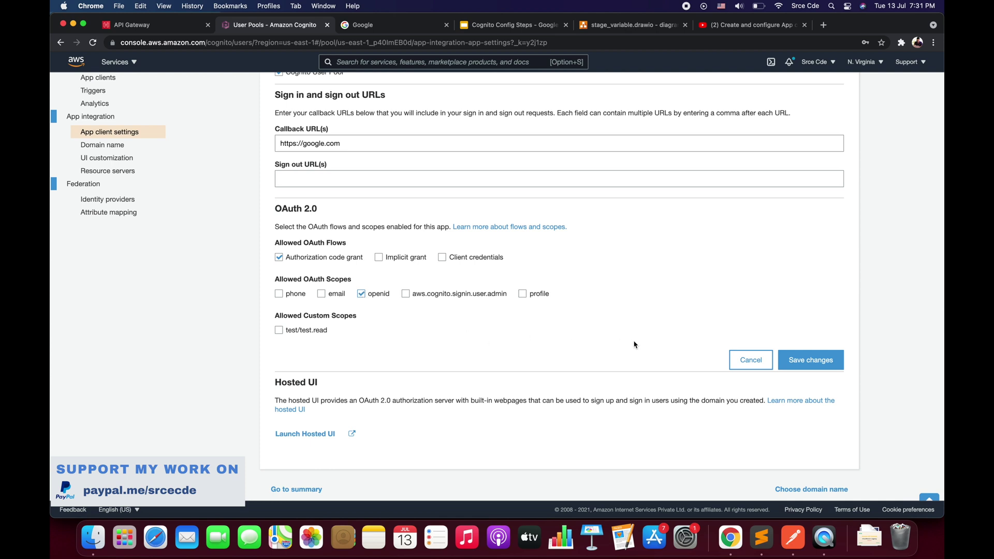
click(810, 368)
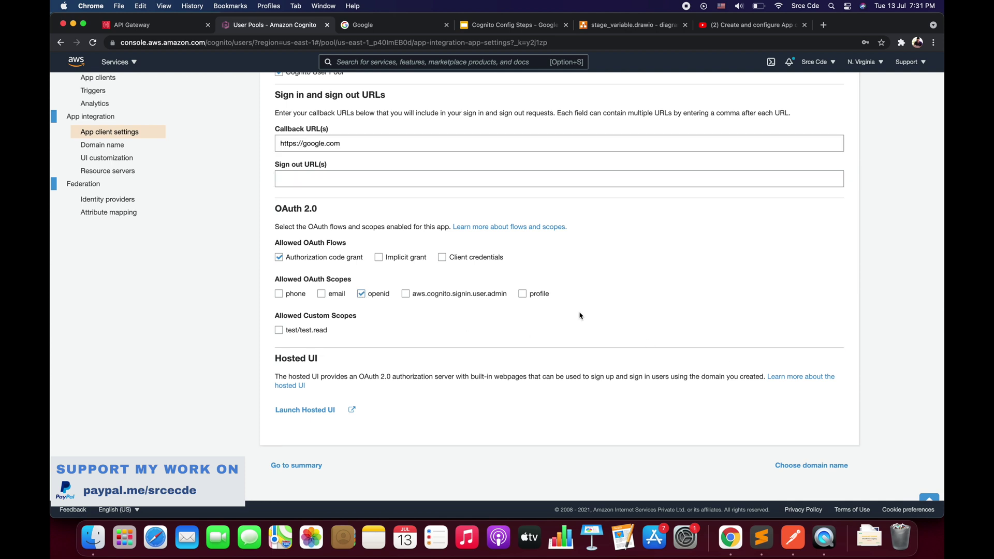
click(305, 410)
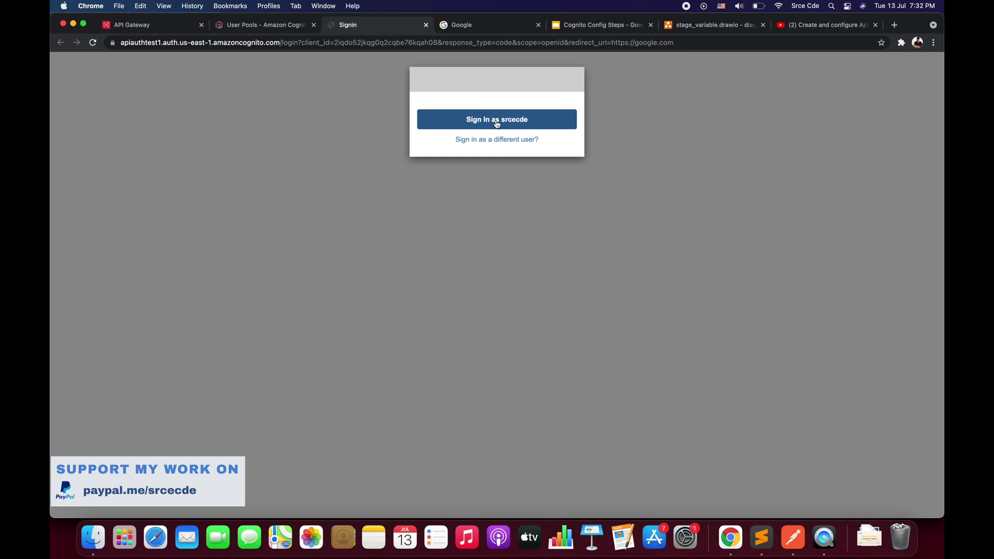
click(511, 126)
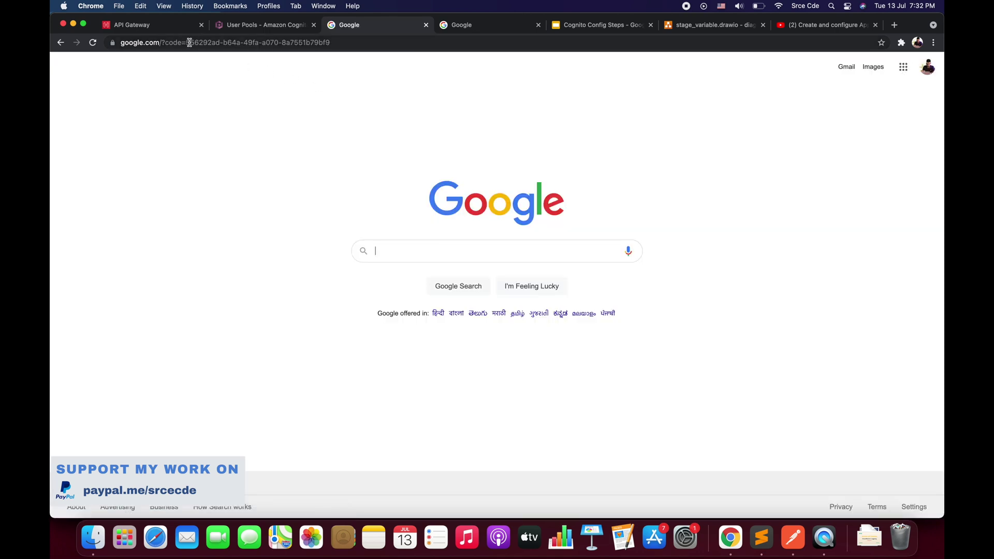
Copy the new authorization code from the redirect URL into Postman's code field and send
click(191, 43)
key(Right)
key(alt+shift+Left)
key(alt+shift+Left)
key(alt+shift+Left)
key(alt+shift+Left)
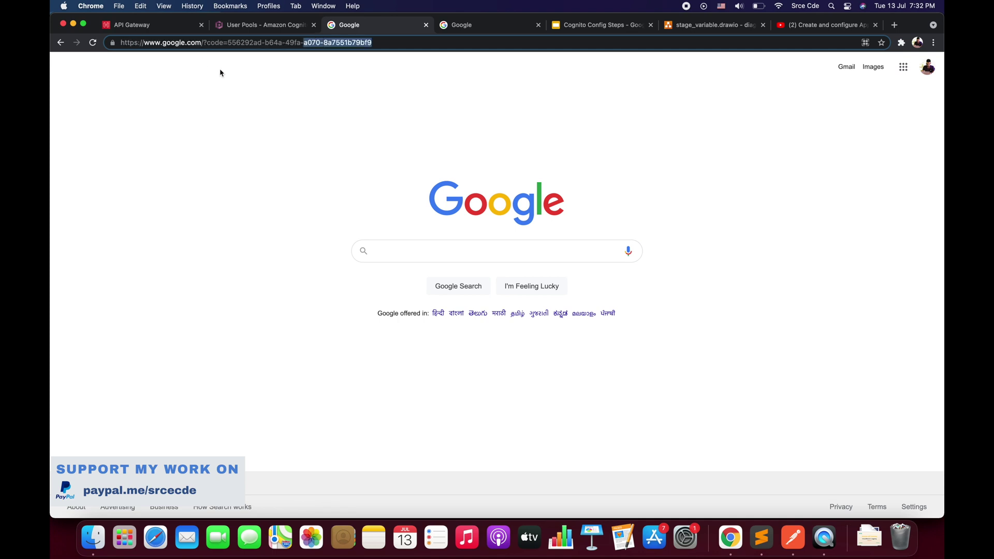
key(alt+shift+Left)
key(super+c)
key(super+Tab)
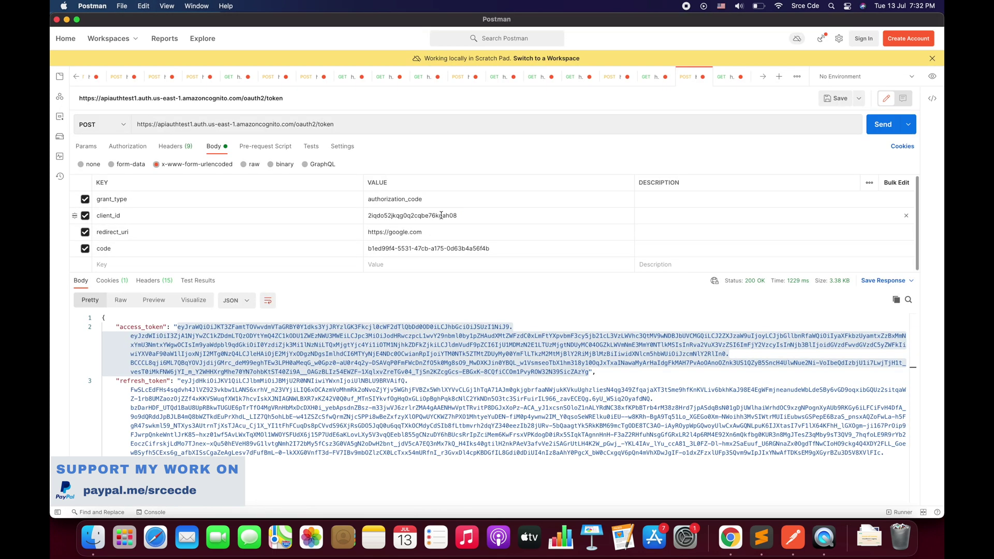
triple_click(420, 249)
key(super+v)
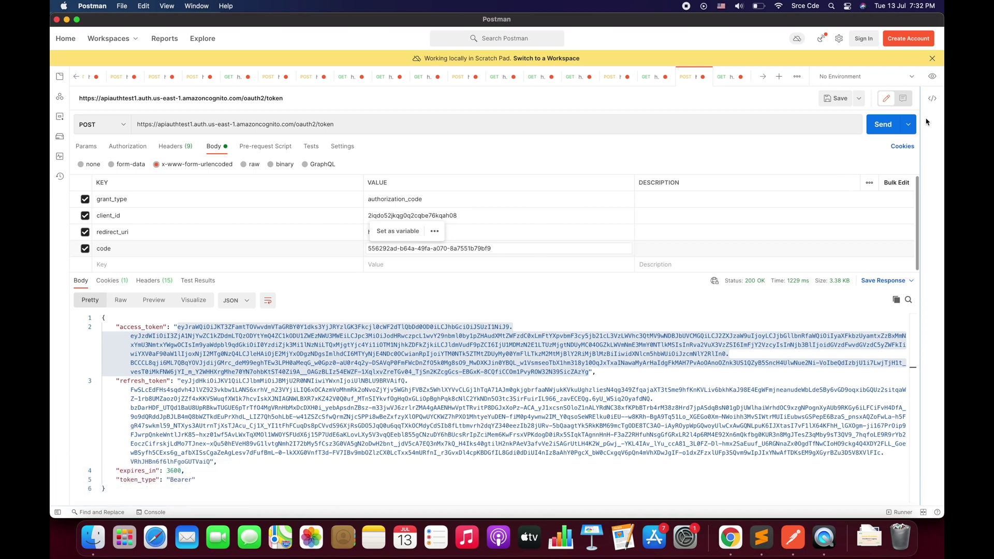
click(879, 125)
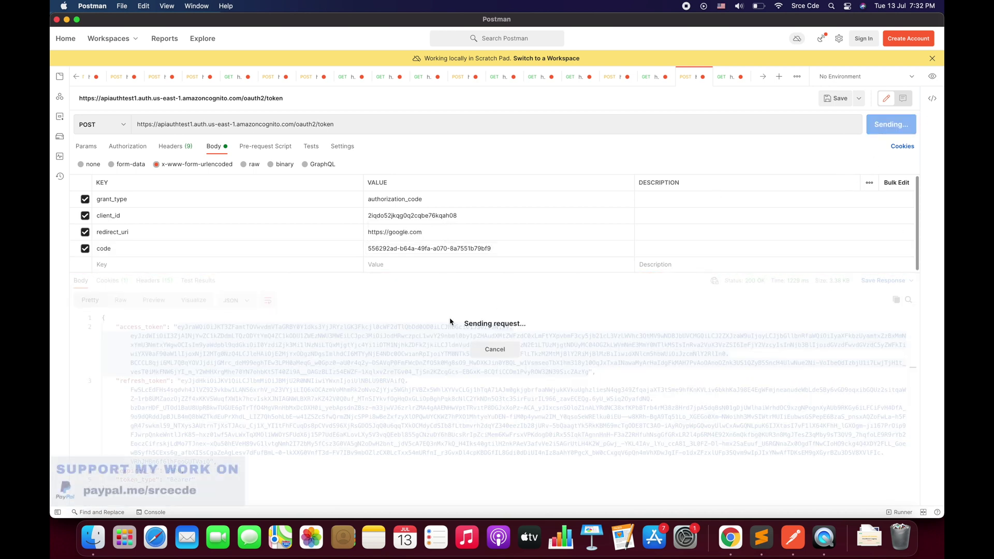
Replace 'abc' in GET /test's Authorization header with the new scope-less token and send, getting 403 Forbidden
scroll(301, 385, down, 2)
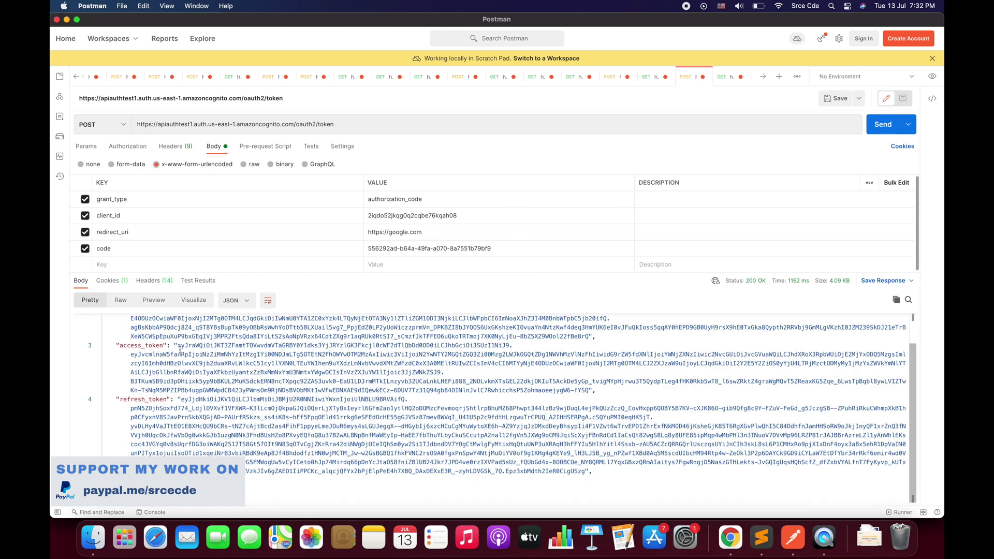
drag(180, 348, 587, 390)
key(super+c)
click(724, 83)
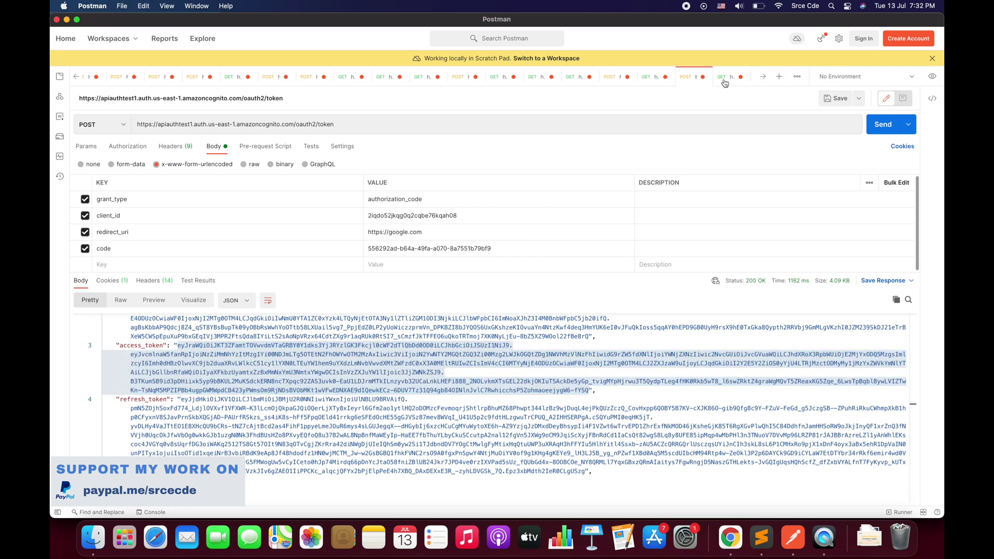
double_click(439, 194)
key(super+v)
click(595, 325)
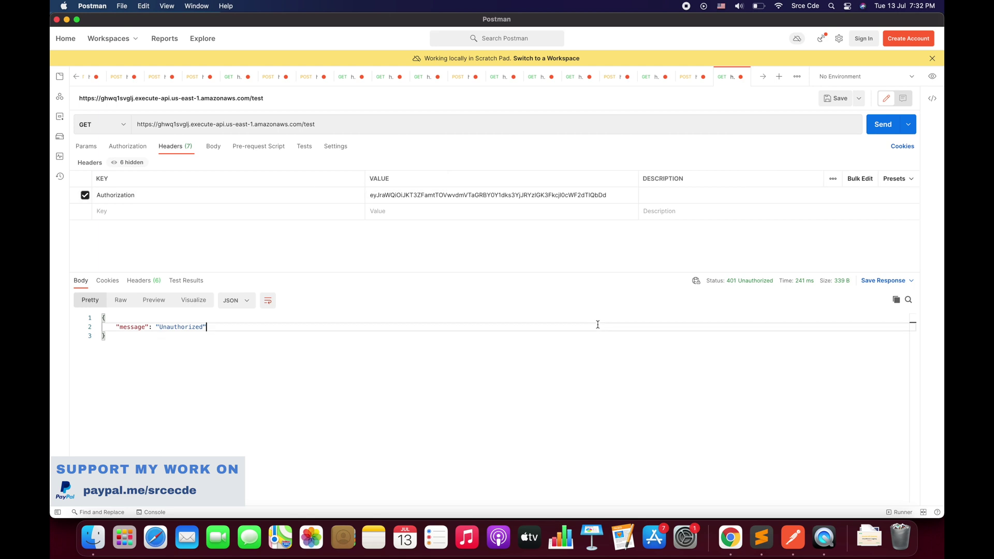
click(883, 128)
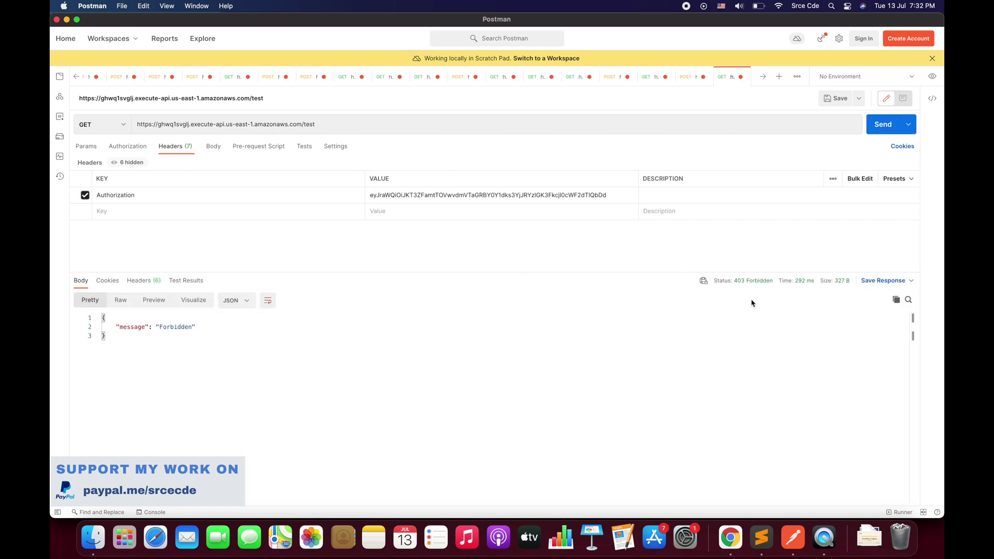
key(super+Tab)
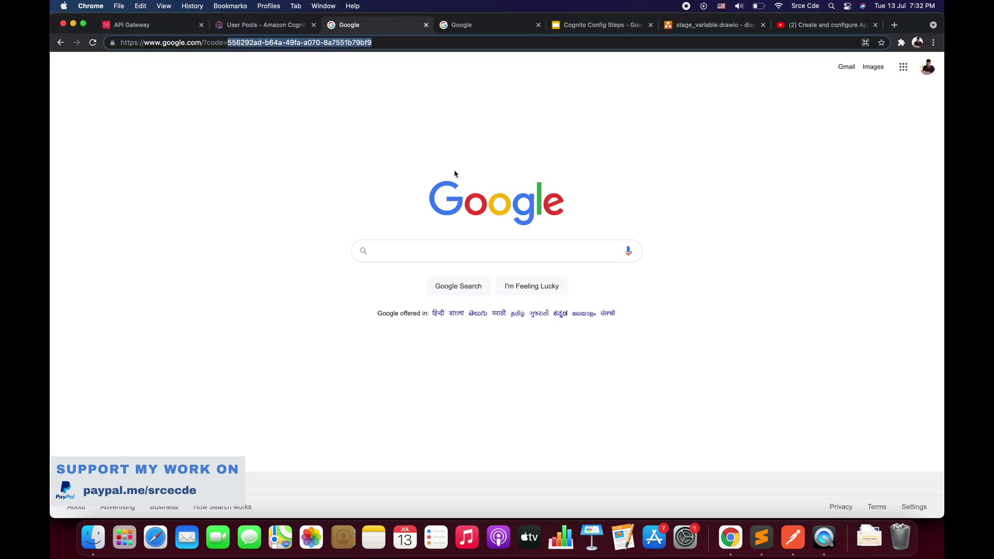
Check the GET /test authorizer's required scopes, then return to Postman's Cognito token request
click(253, 26)
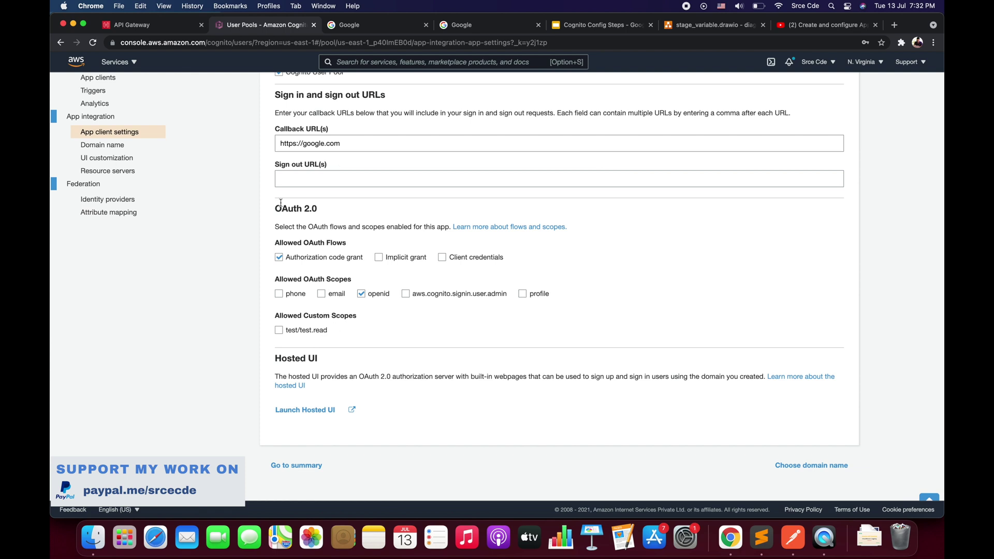
click(152, 25)
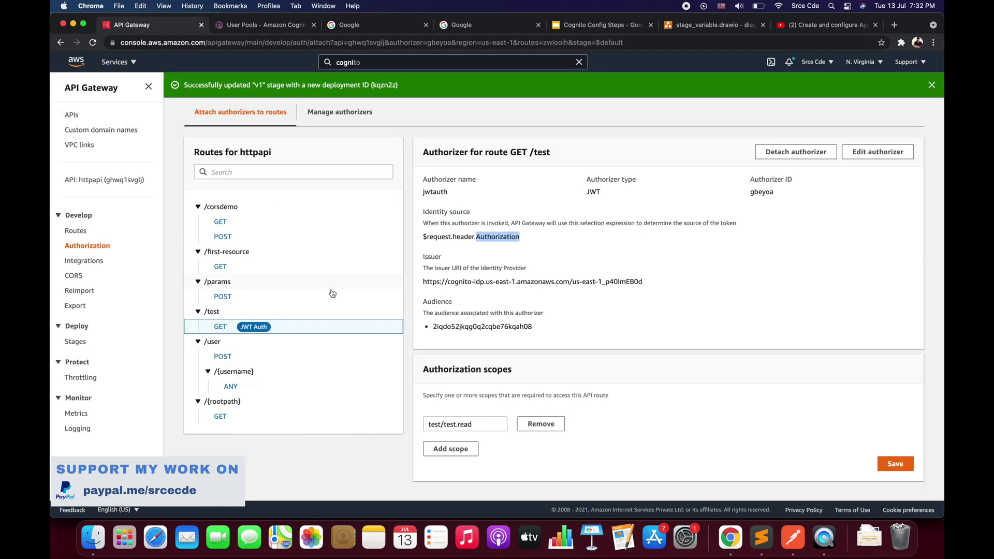
scroll(589, 354, down, 1)
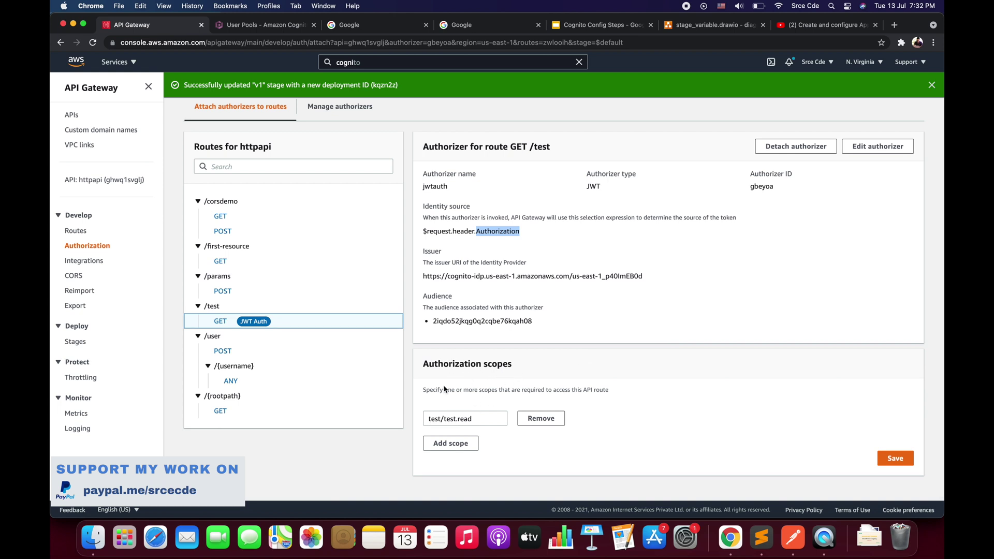
click(256, 26)
key(super+Tab)
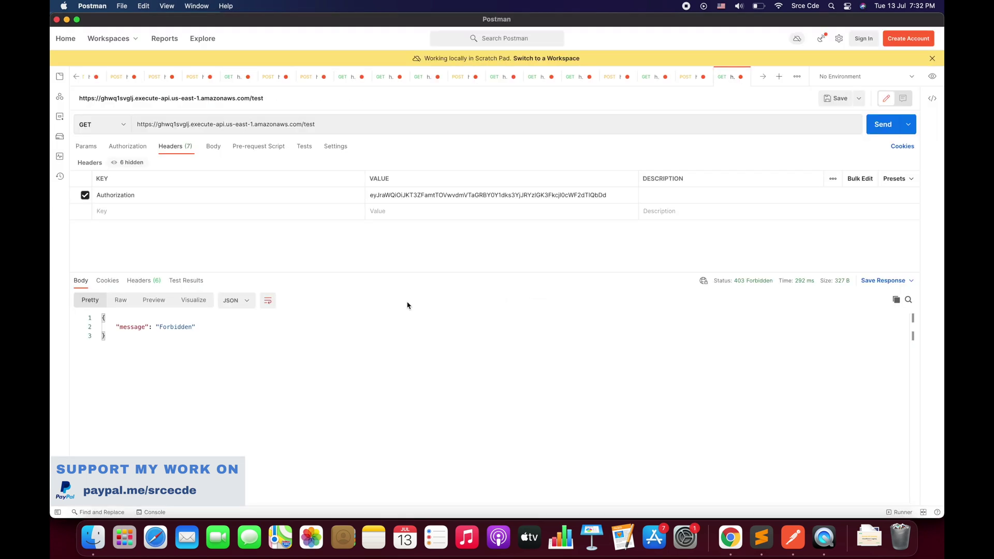
key(super+Tab)
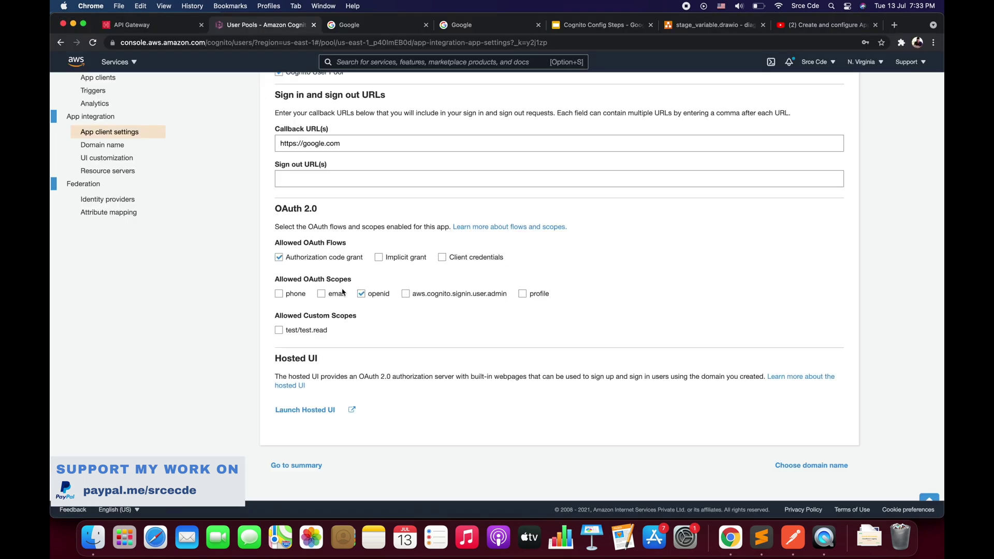
key(super+Tab)
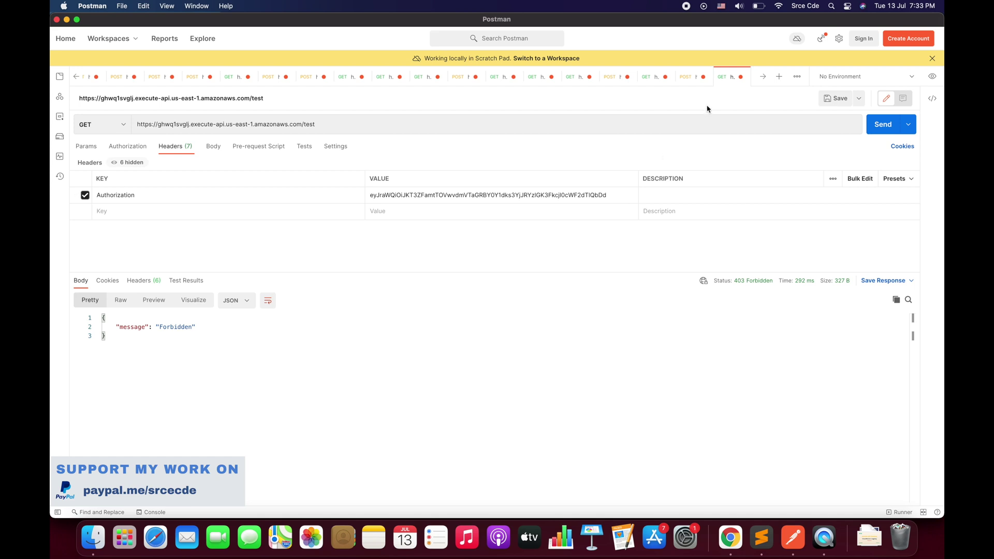
click(689, 80)
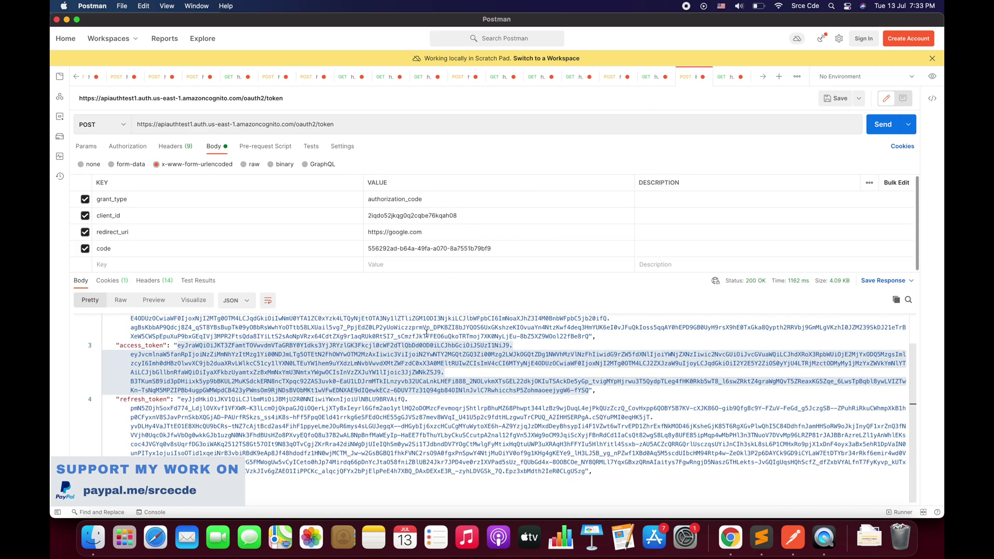
Resend the POST oauth2/token request with the used code, getting 400 invalid_grant
click(416, 348)
double_click(416, 348)
click(498, 250)
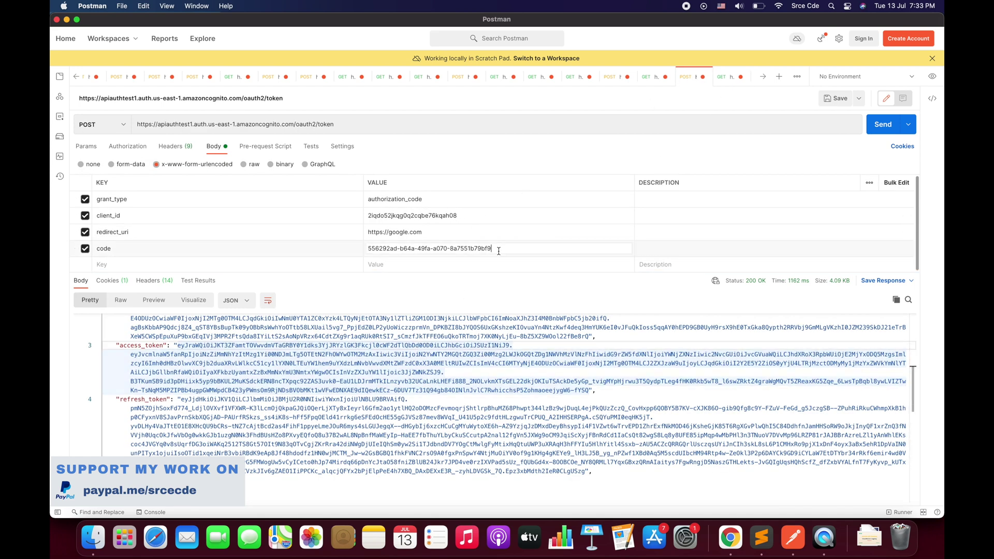
click(878, 130)
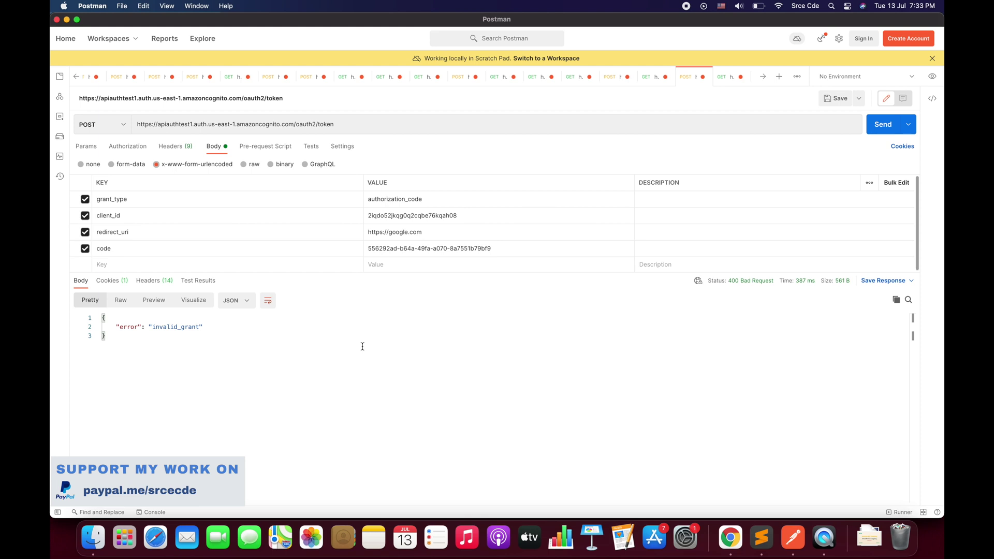
key(super+Tab)
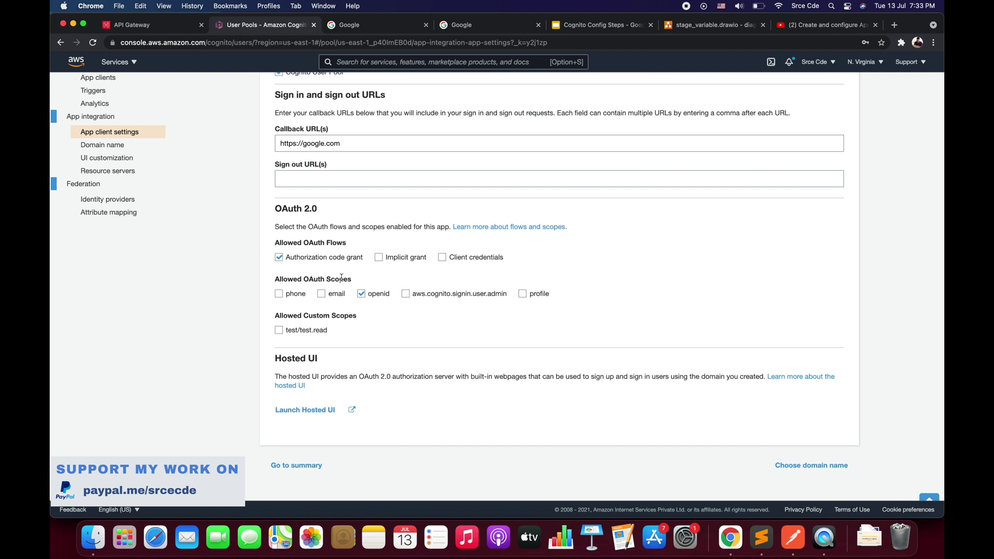
Switch authclient from authorization code grant to implicit grant, drop the openid scope, and save
click(279, 257)
click(380, 257)
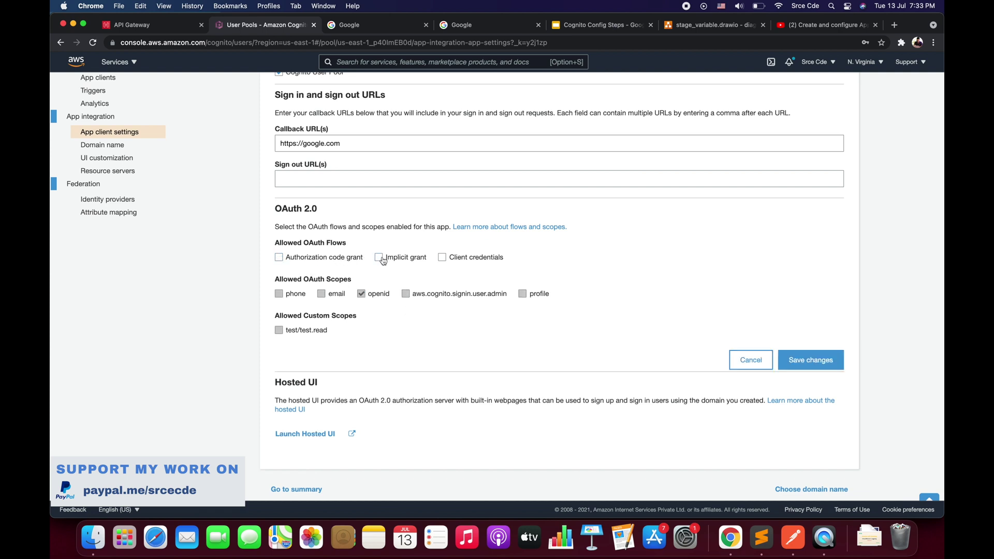
click(361, 294)
click(807, 361)
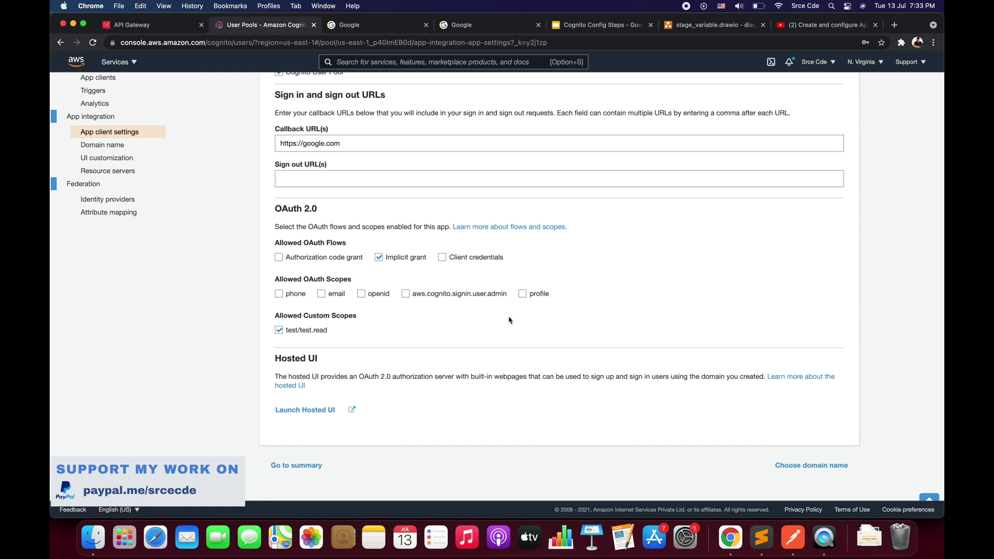
Sign in through the Hosted UI and copy the access_token from the redirect URL
click(312, 410)
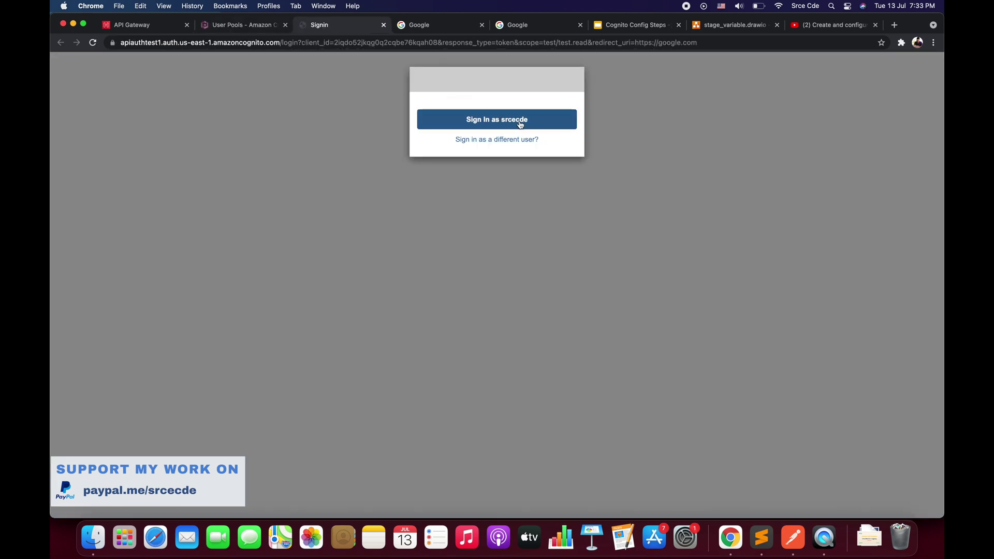
click(509, 126)
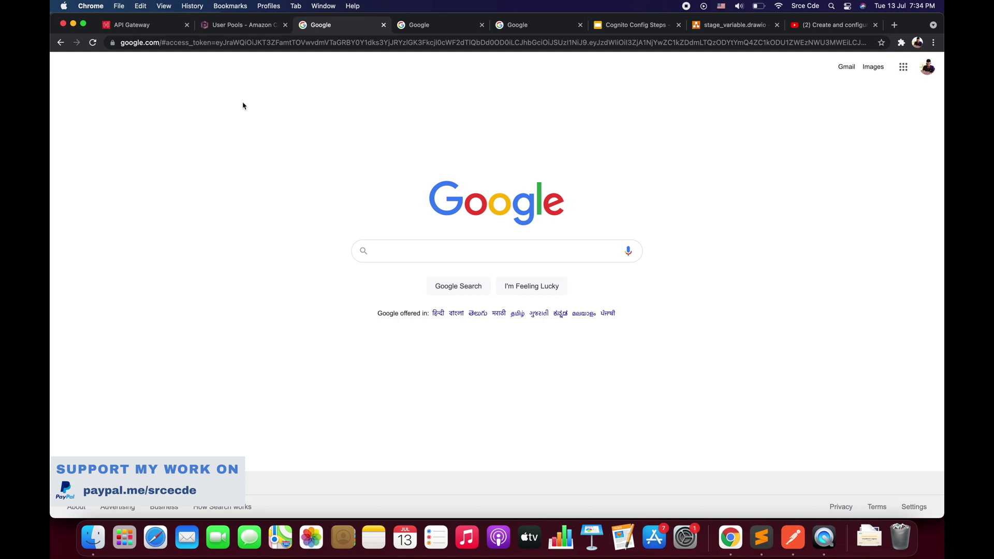
double_click(222, 44)
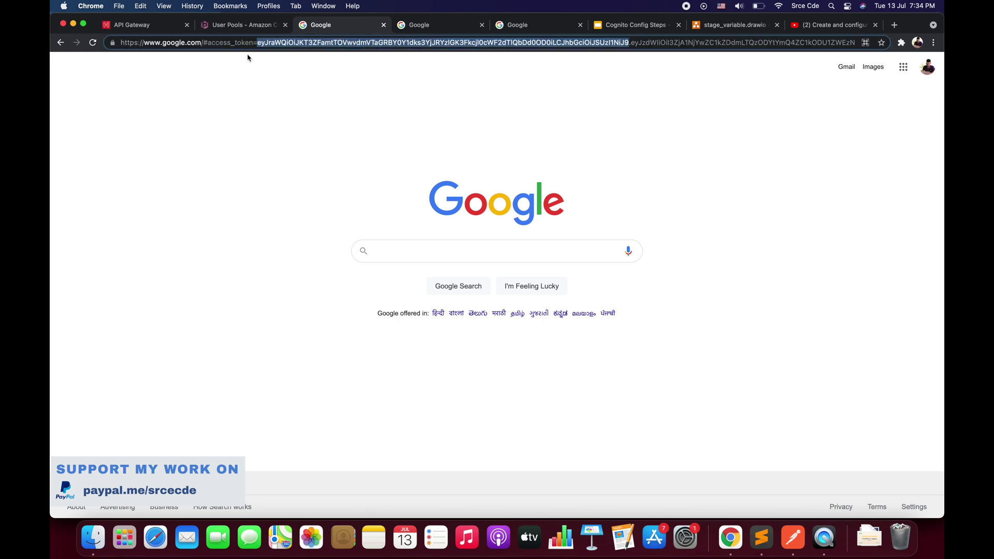
key(shift+super+Right)
key(shift+alt+Left)
key(shift+alt+Left)
key(shift+alt+Left)
key(shift+alt+Left)
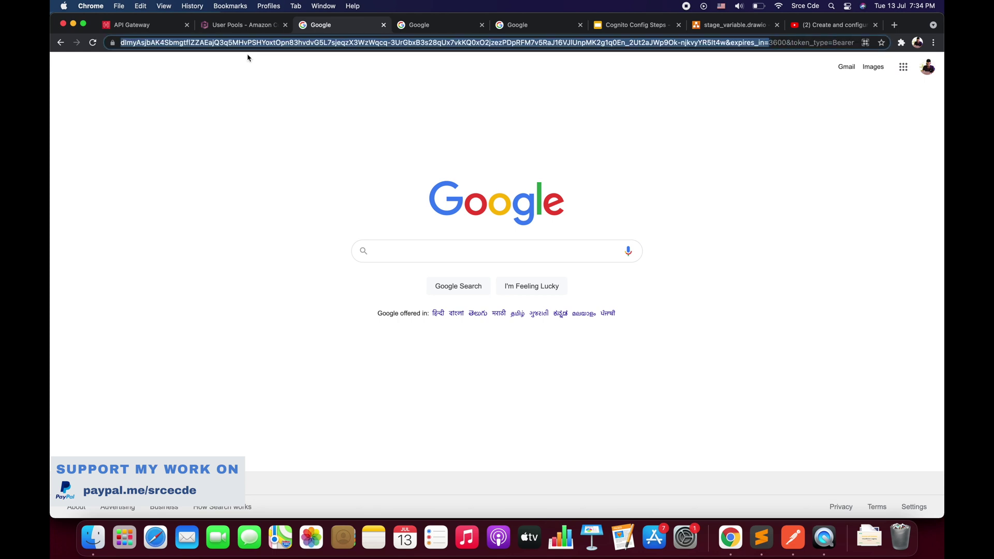
key(shift+Left)
key(super+c)
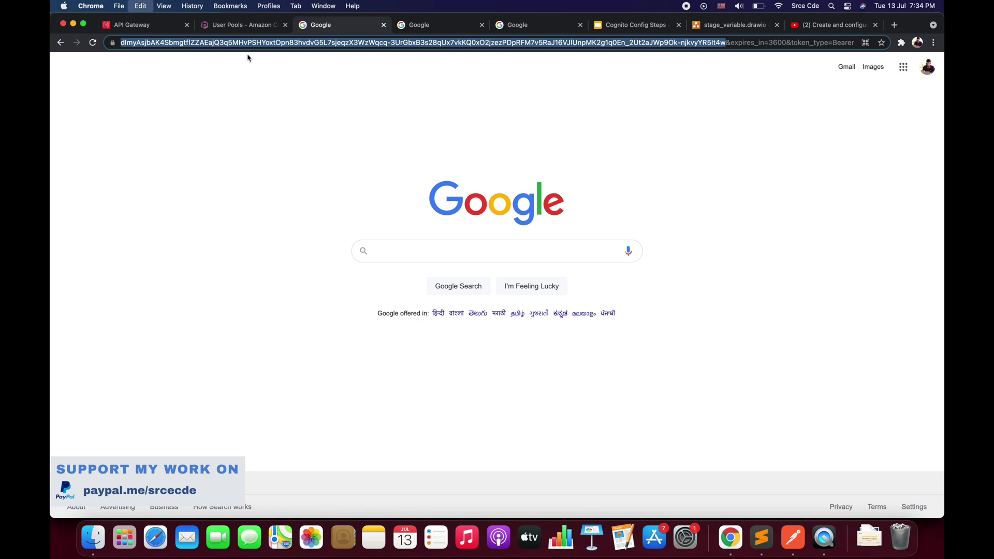
Replace the GET /test Authorization value with the implicit-grant token and send, getting 200 OK
click(800, 543)
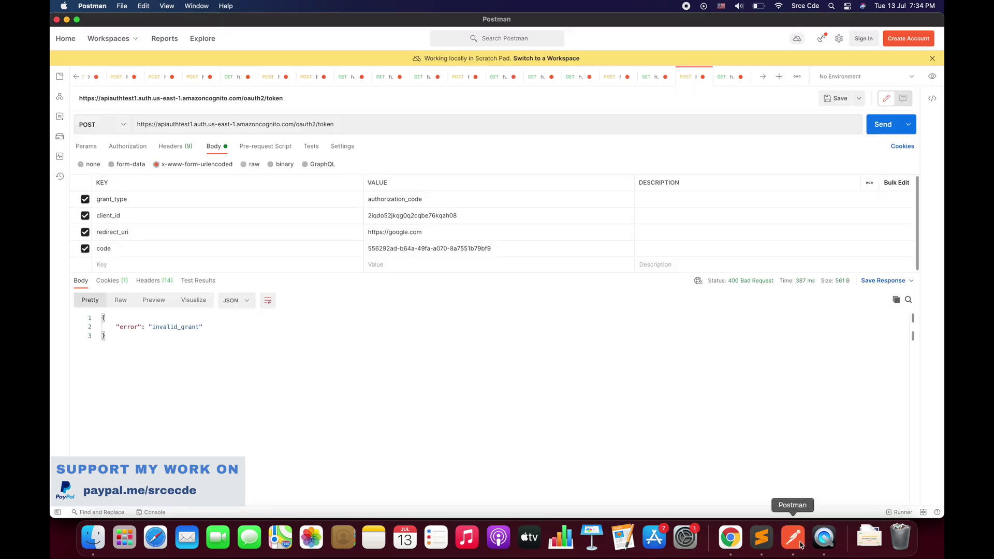
click(727, 76)
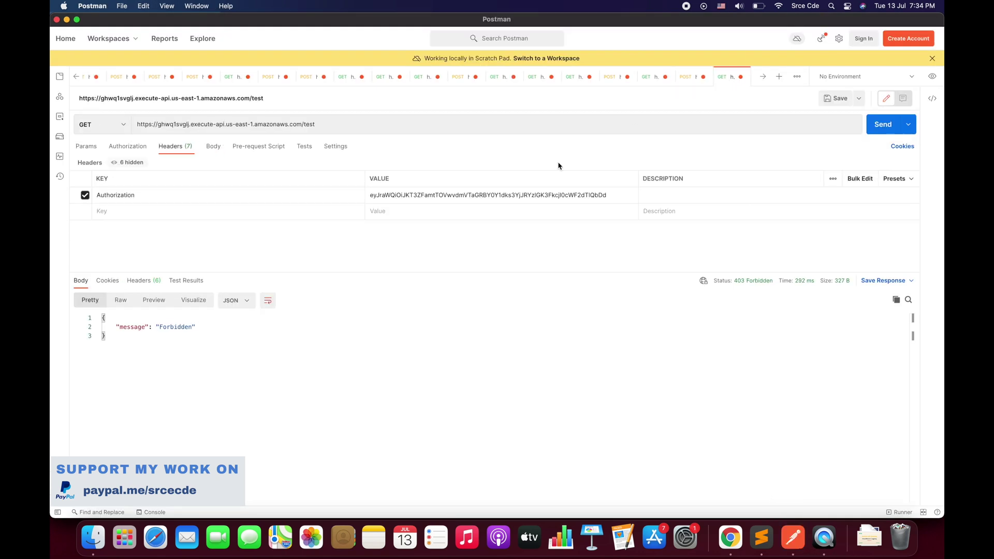
click(459, 196)
key(super+a)
key(super+v)
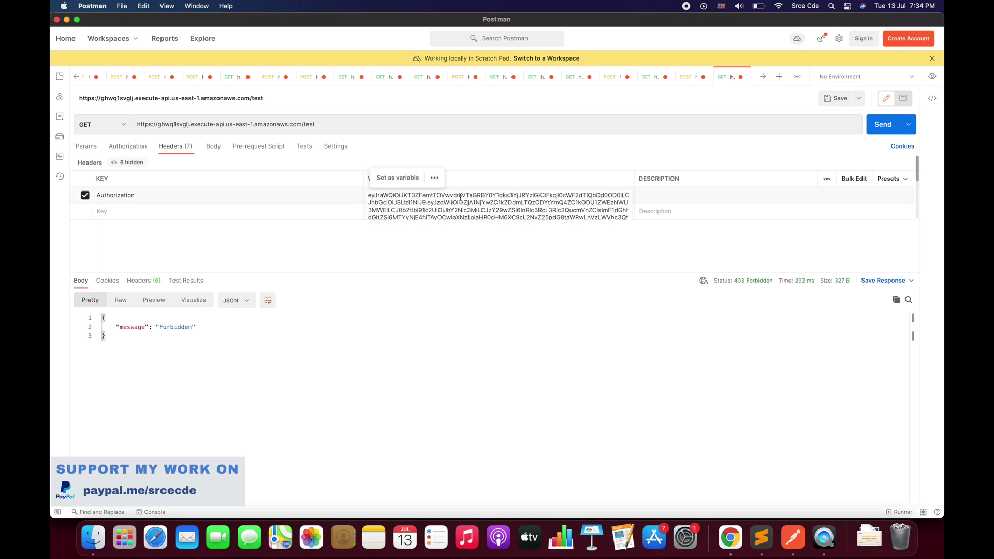
click(881, 124)
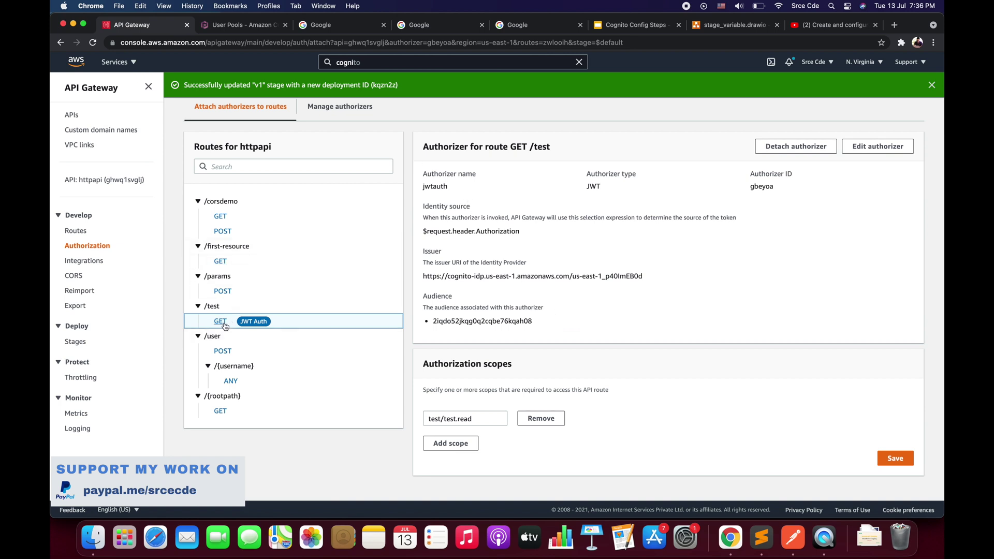
Open the /aws/lambda/httpapi-lambda log group via the GET /test integration and the function's Monitor tab
click(73, 232)
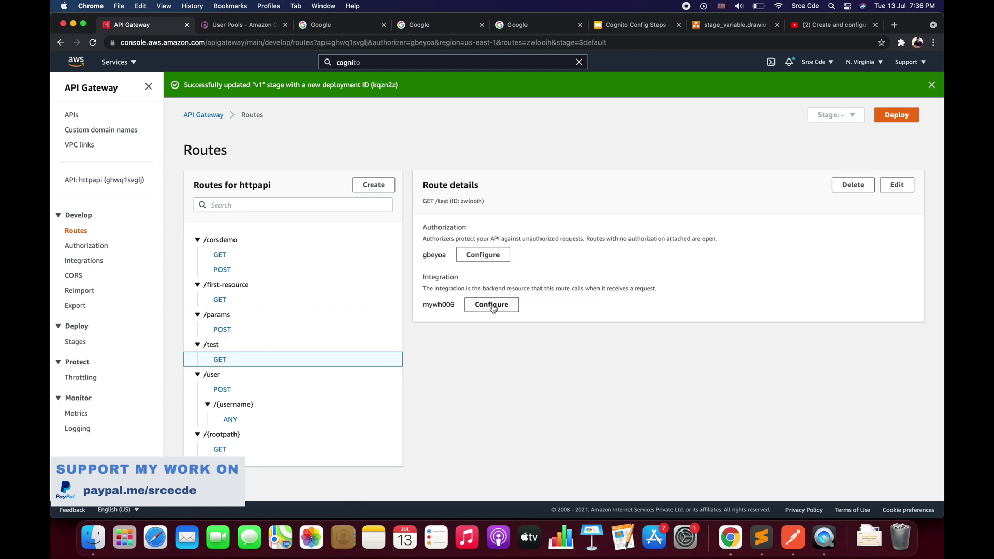
click(491, 307)
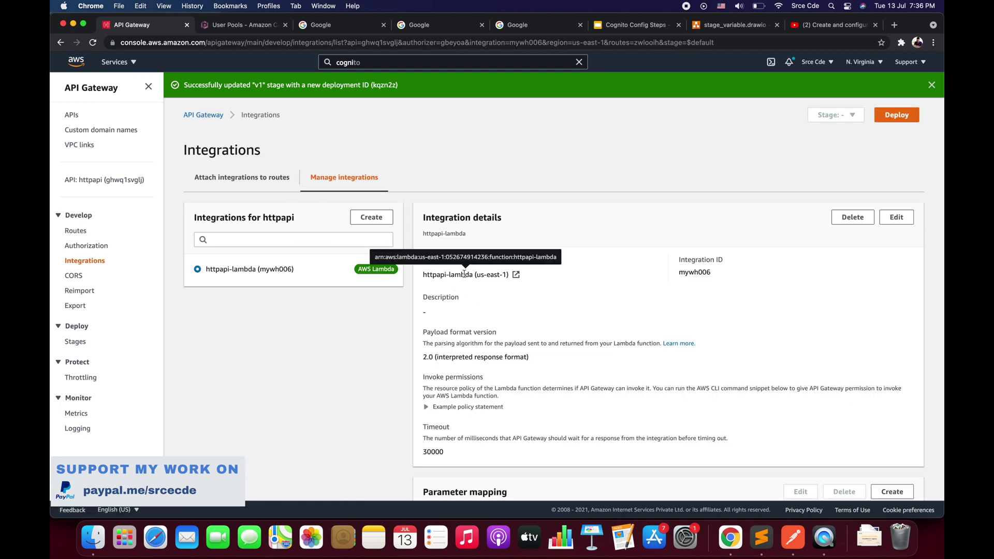
click(517, 275)
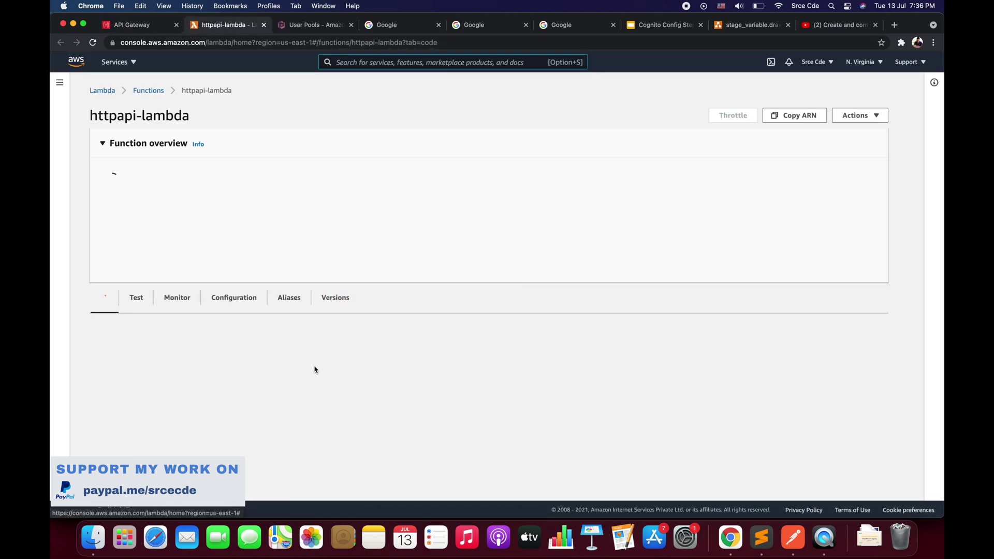
scroll(311, 377, down, 6)
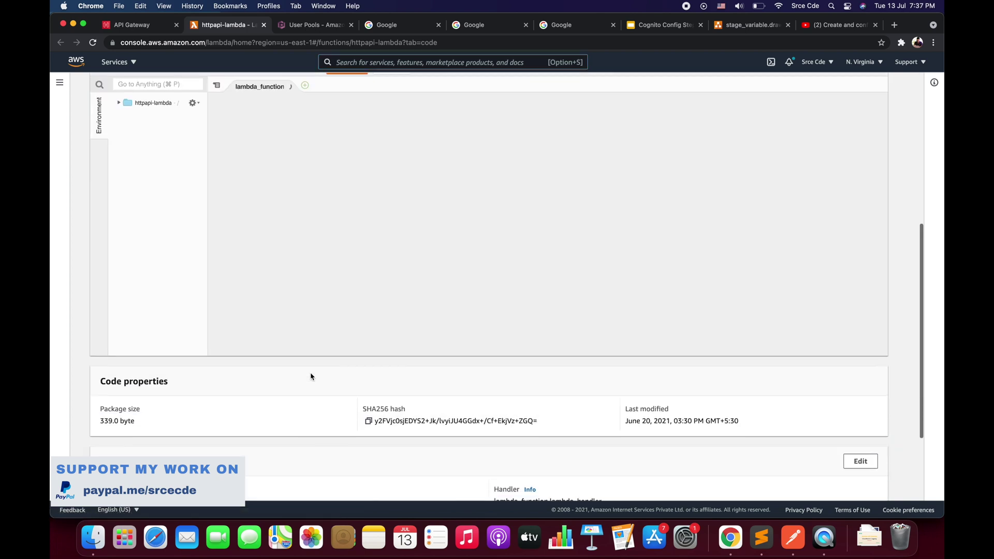
scroll(296, 185, up, 5)
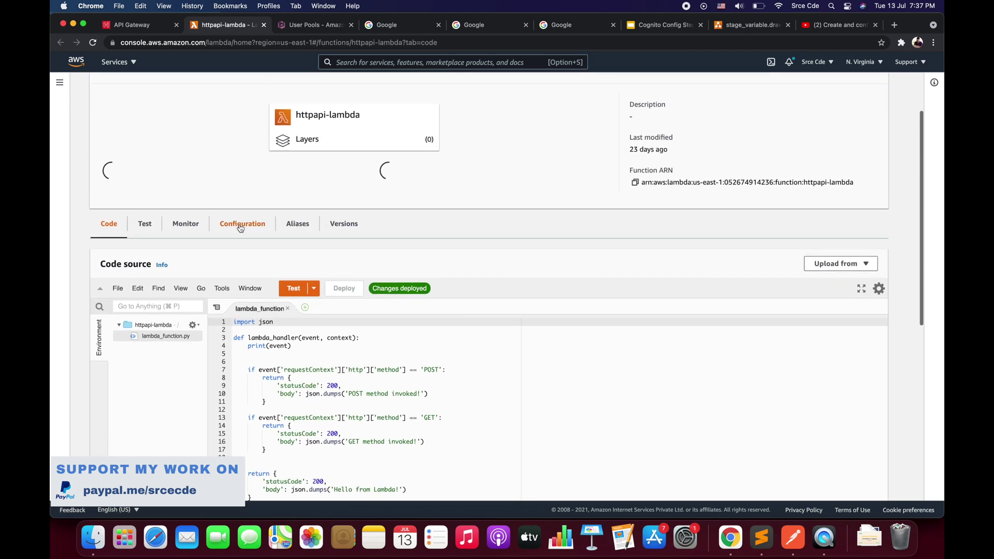
click(200, 225)
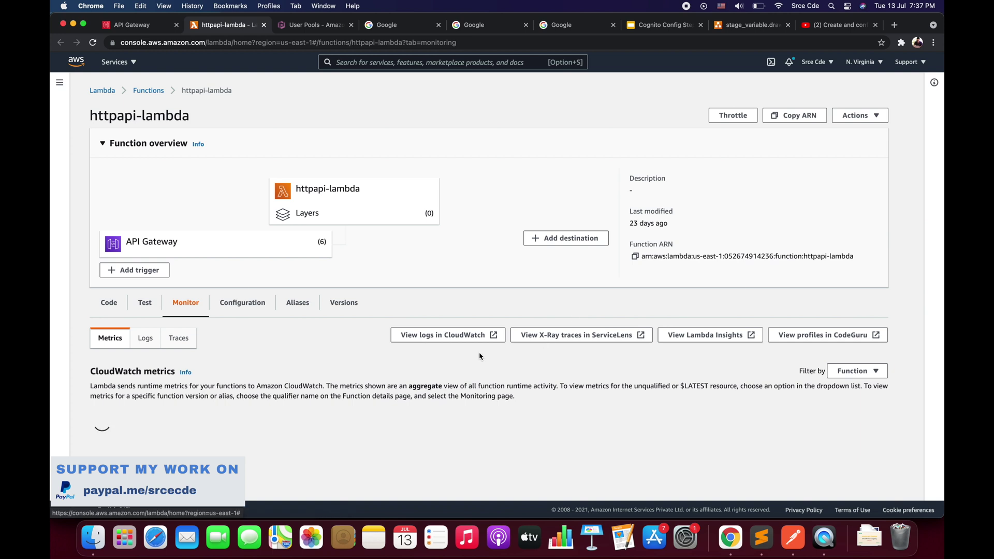
click(456, 334)
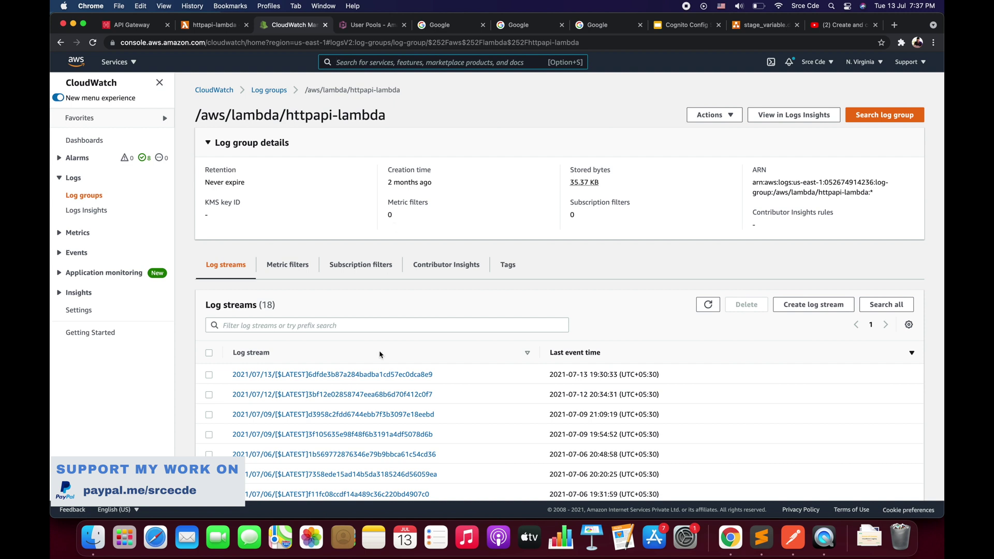
In the newest httpapi-lambda log stream, expand the GET /test event and select its JWT claims showing scope test/test.read
click(360, 375)
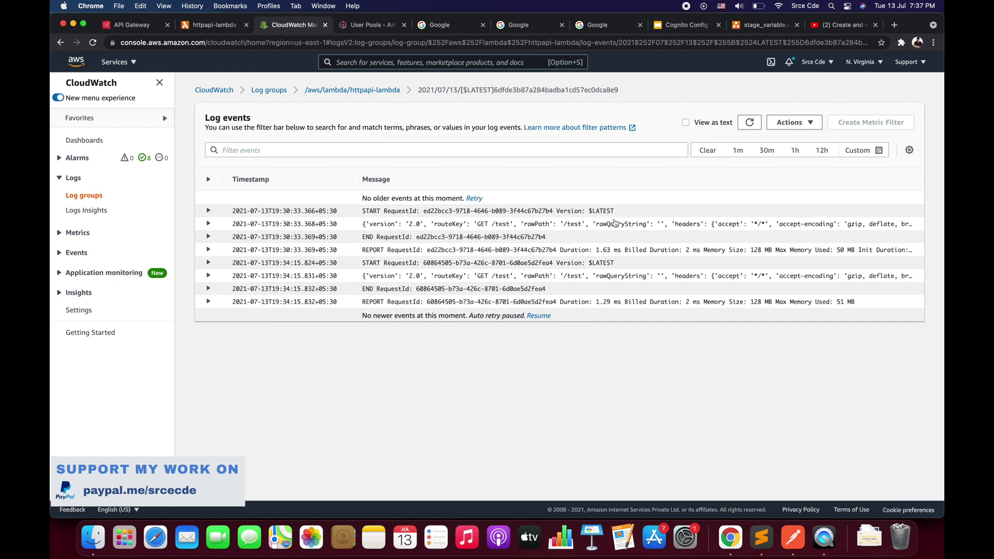
click(604, 227)
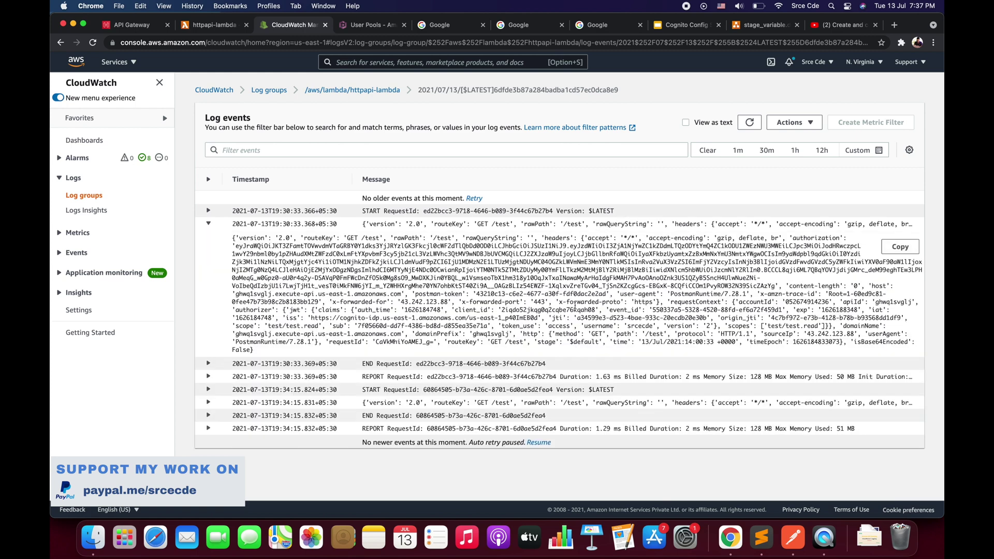
double_click(698, 302)
double_click(254, 311)
drag(282, 310, 340, 332)
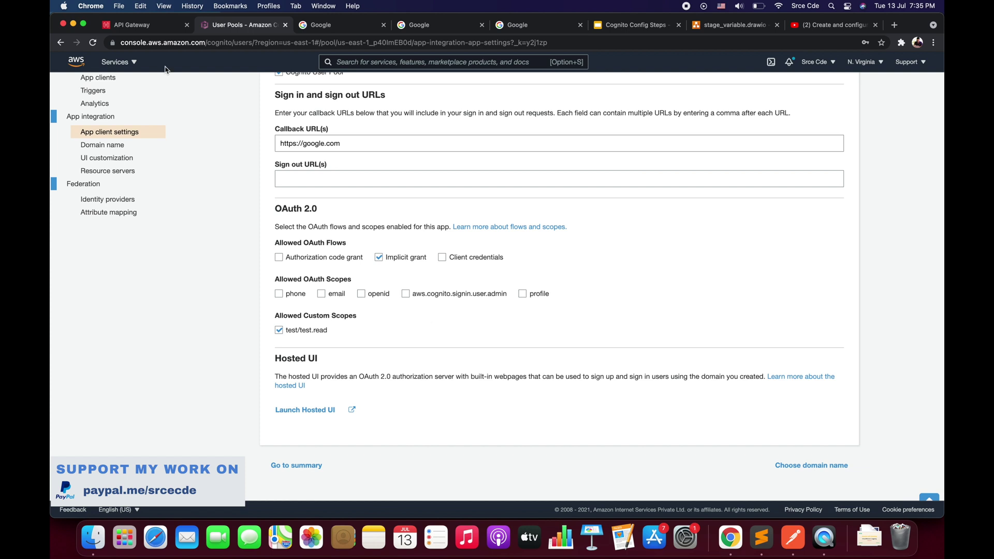
click(145, 27)
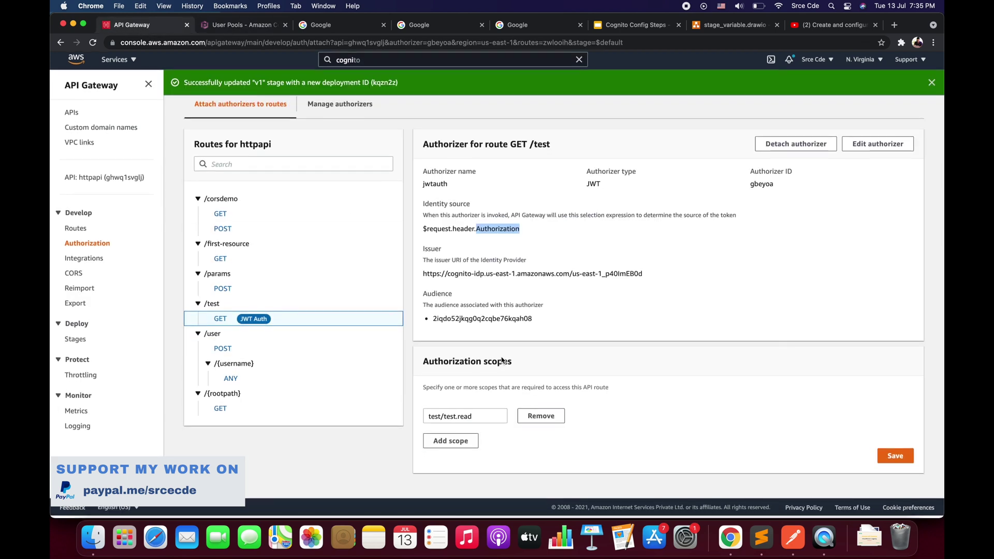
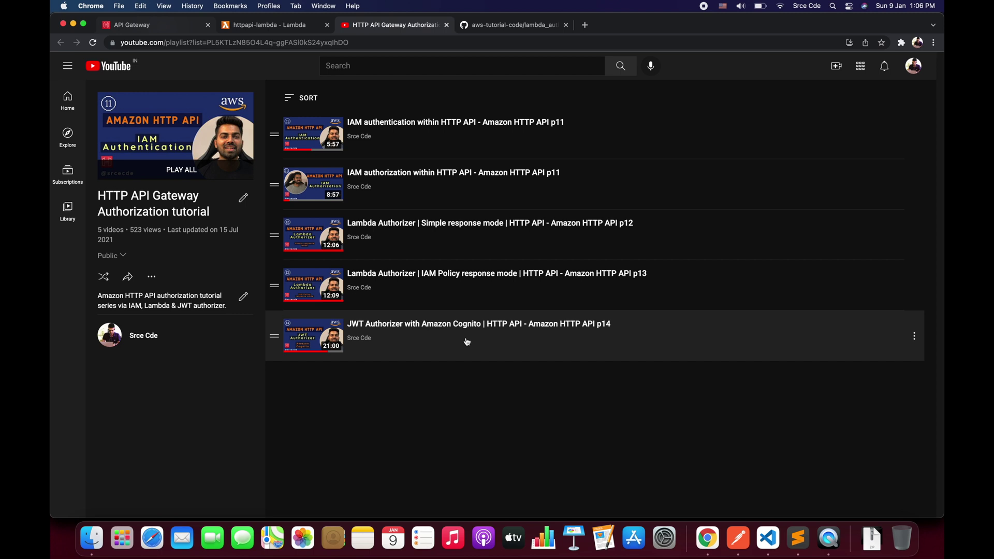
Switch from the YouTube playlist back to the API Gateway httpapi details tab
click(153, 26)
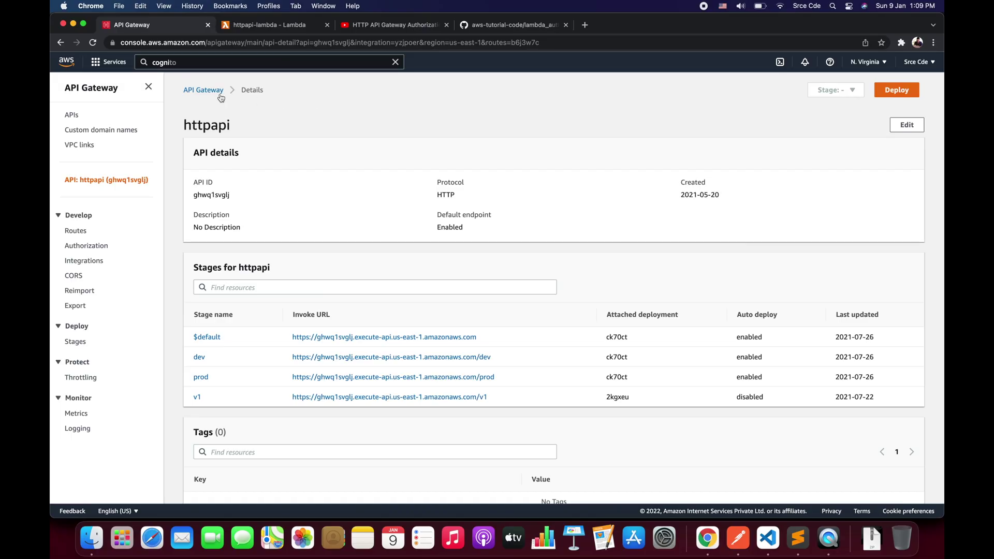
Open Amazon Cognito from the console search in a new tab and start a new user pool
click(212, 57)
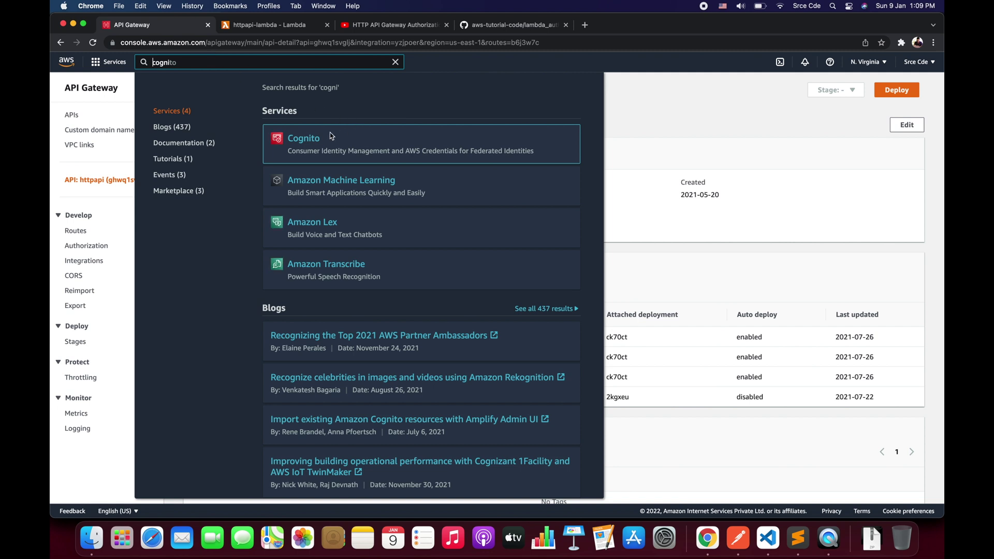
super+click(300, 140)
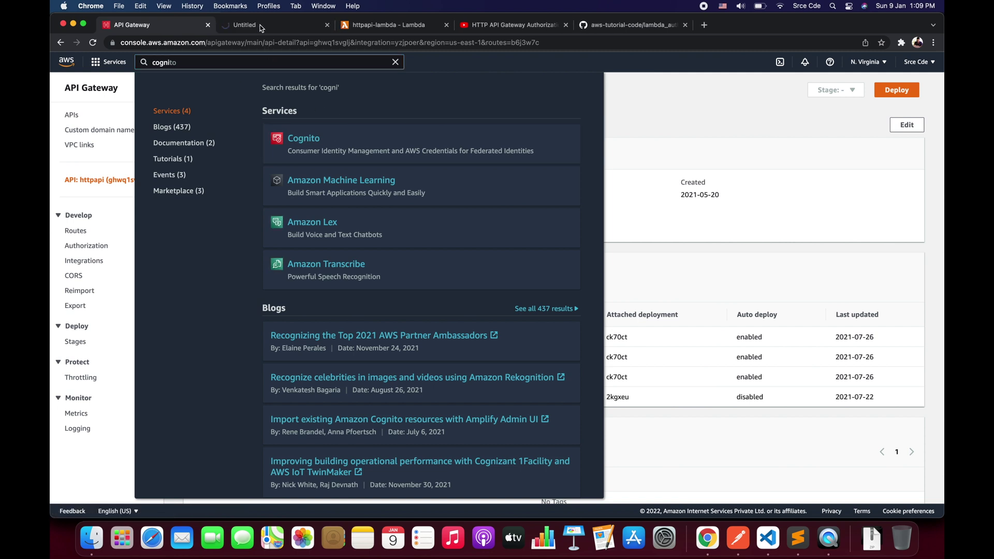
click(264, 25)
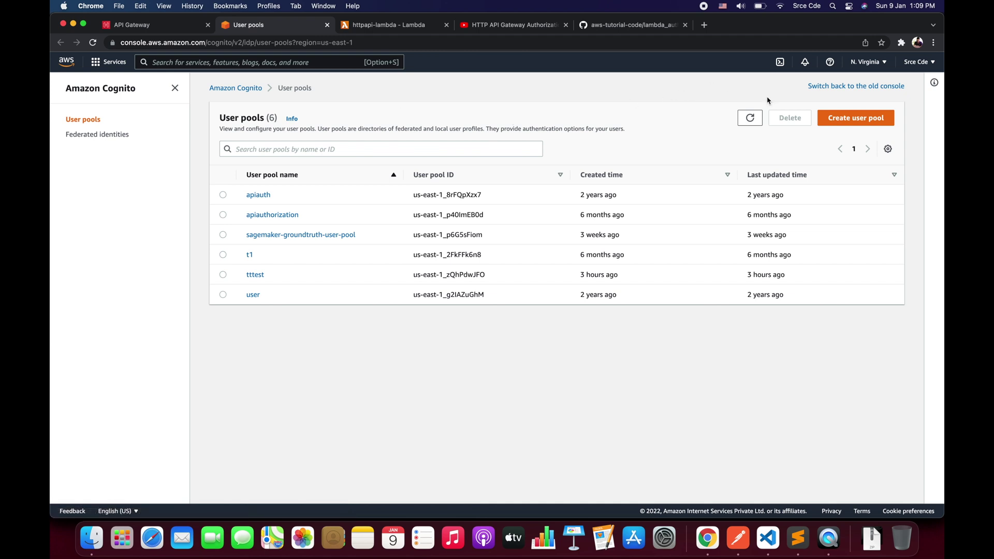
click(866, 121)
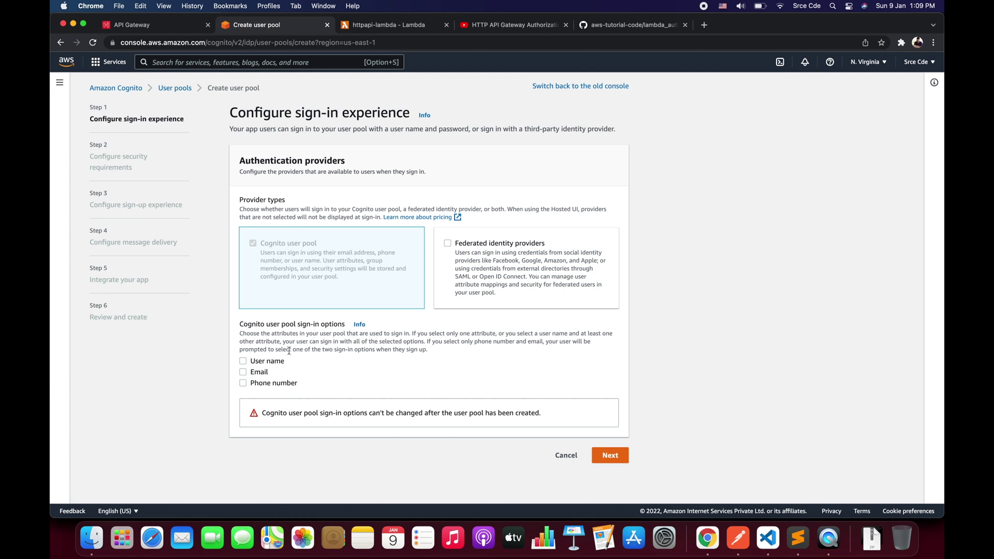
Allow users to sign in by user name, with preferred user names enabled
click(243, 362)
scroll(248, 399, down, 1)
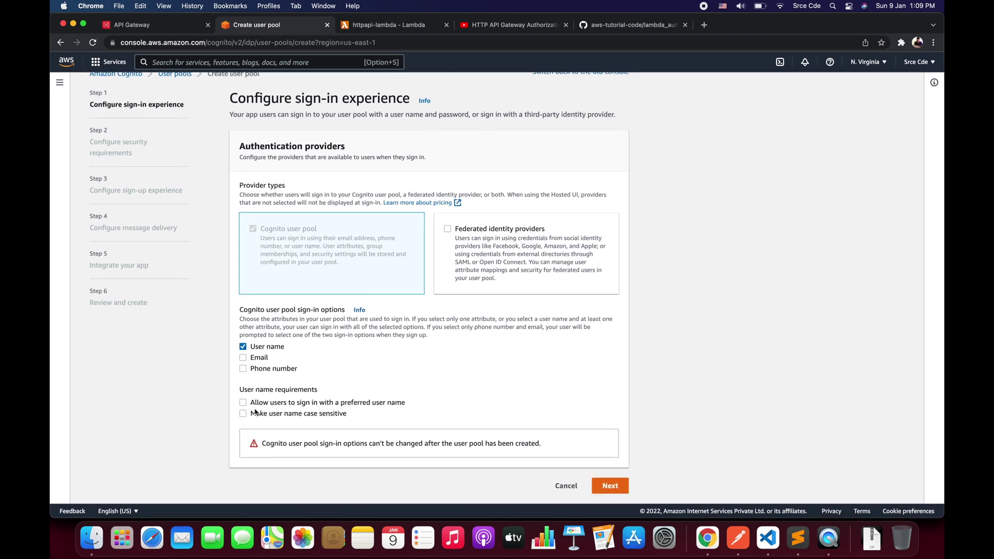
click(243, 403)
click(609, 488)
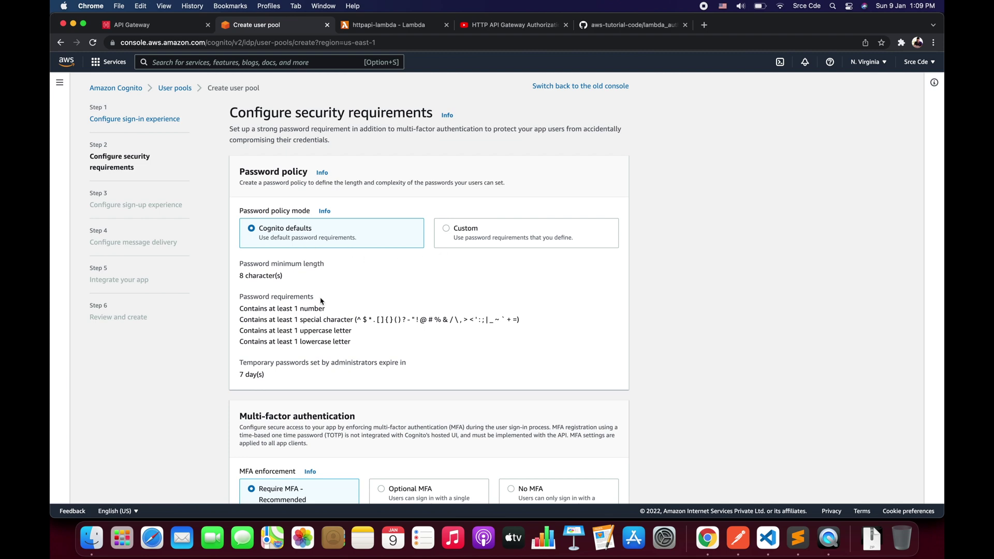
Choose No MFA, keep default sign-up settings, and send emails with Cognito
scroll(339, 279, down, 5)
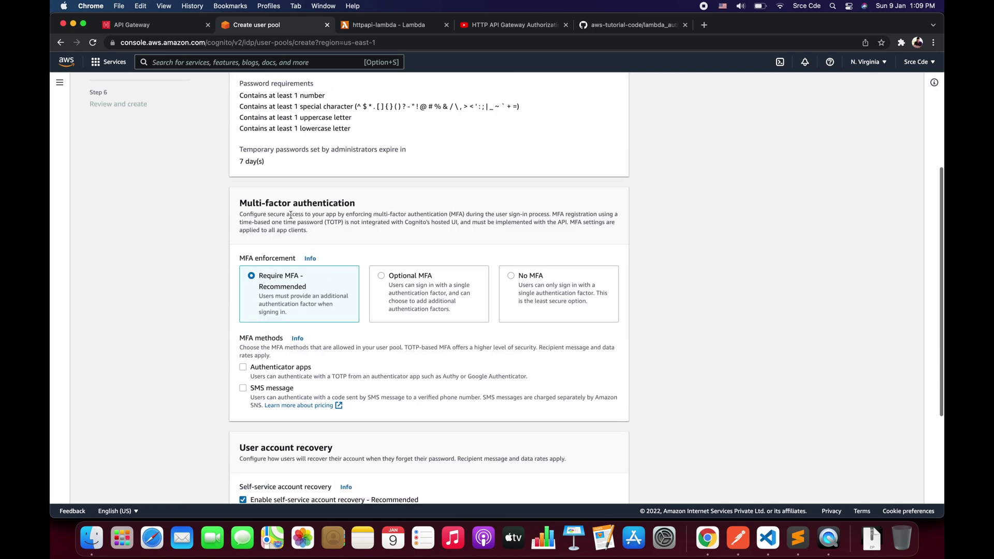
click(511, 277)
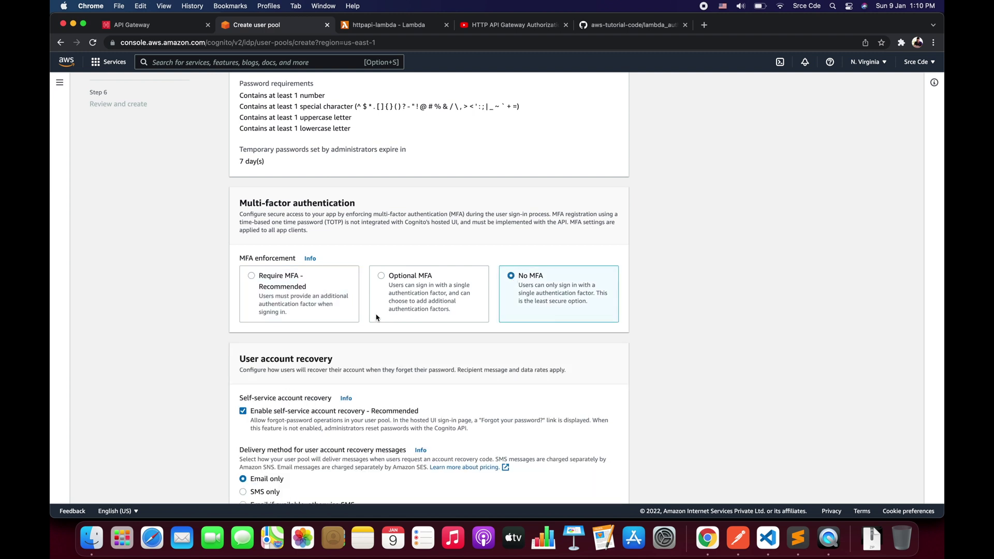
scroll(261, 288, down, 3)
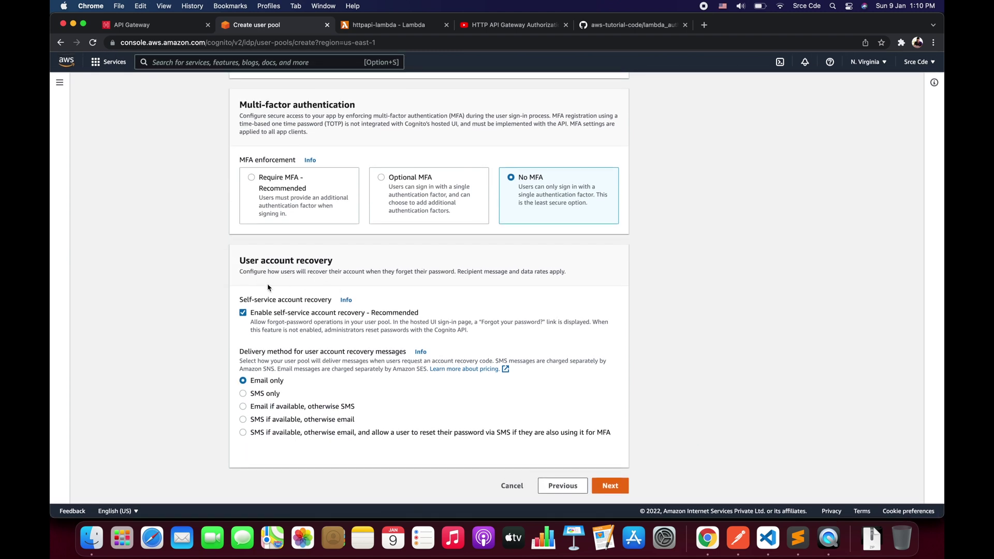
click(611, 491)
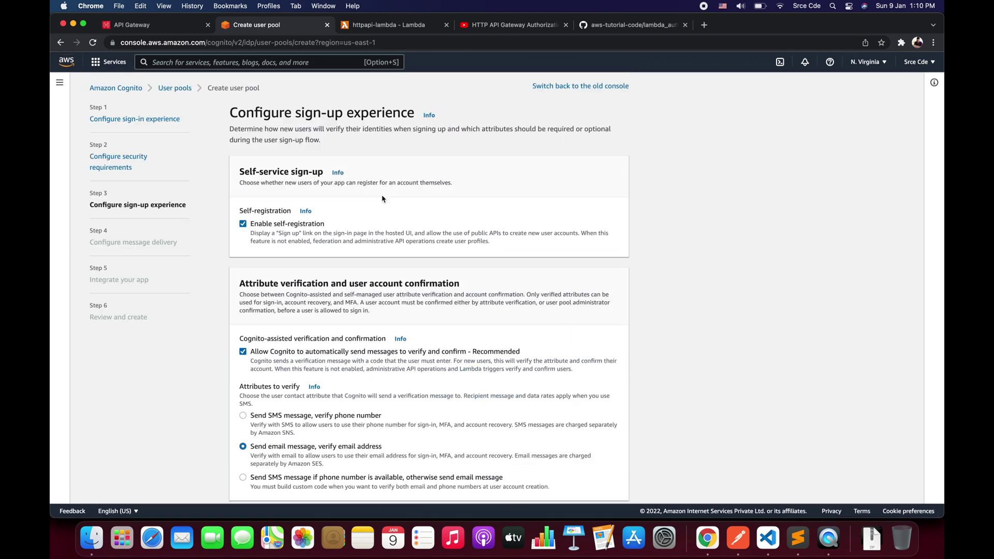
scroll(369, 285, down, 5)
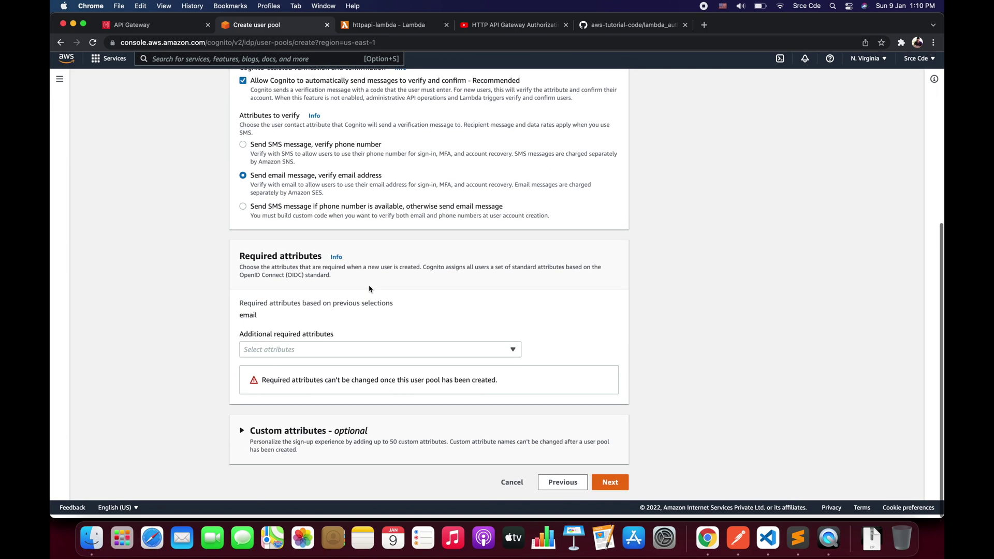
click(612, 486)
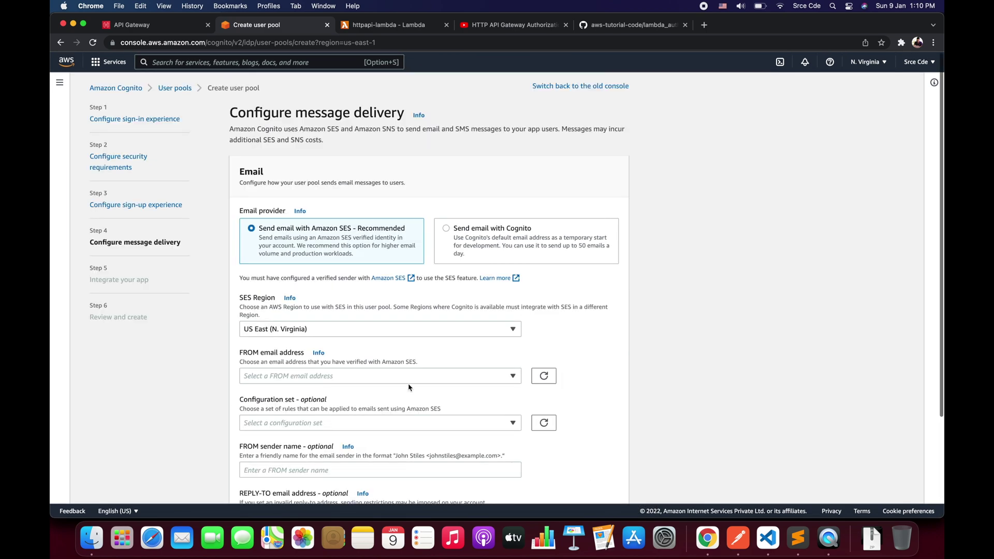
click(448, 231)
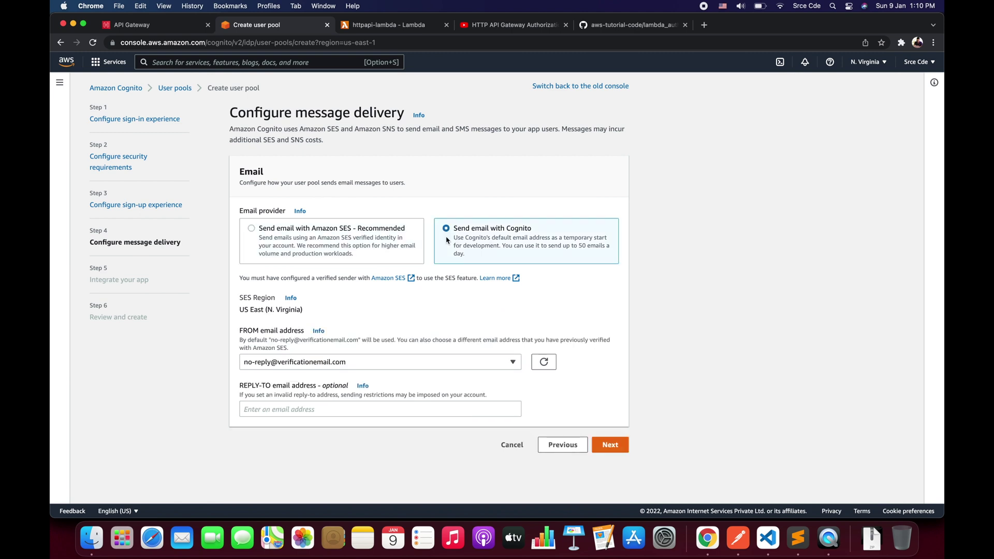
Name the user pool access-token-pool
click(610, 445)
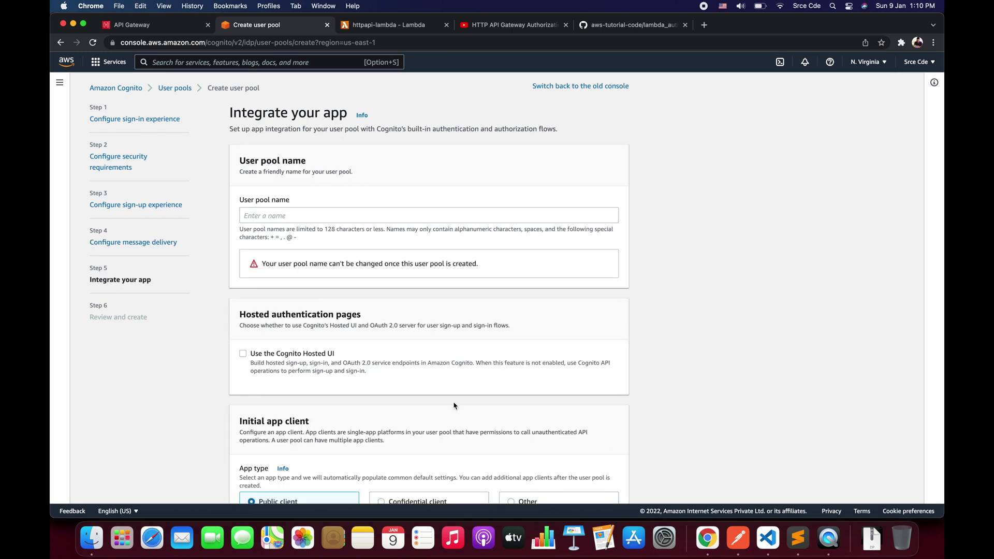
click(324, 216)
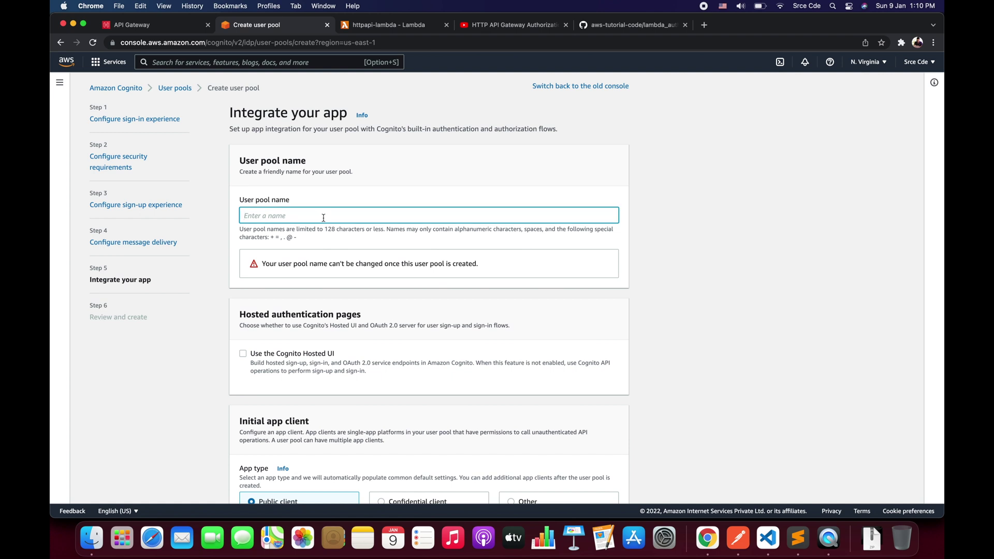
text(access-token-pool)
scroll(382, 299, down, 5)
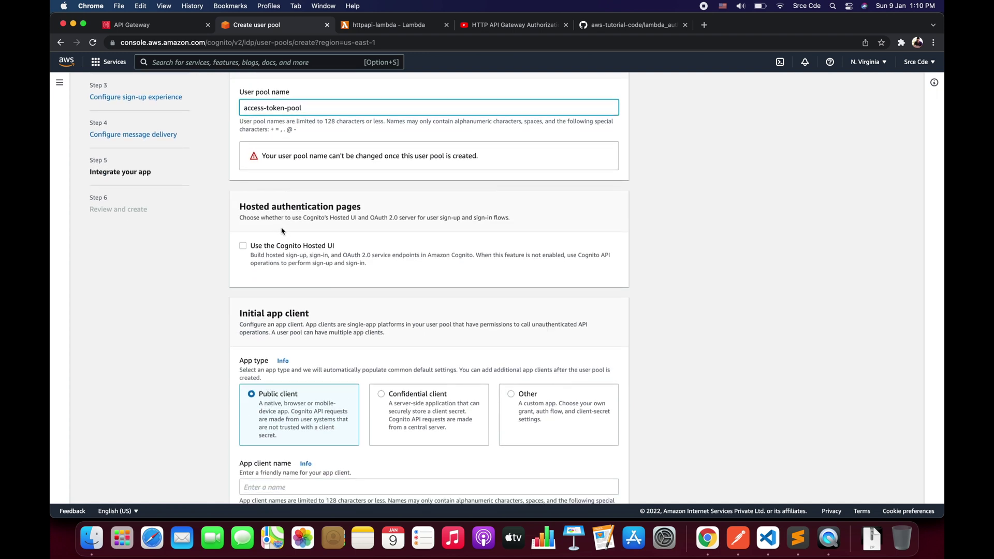
Enable the Cognito Hosted UI with the Cognito domain prefix accessauth
click(243, 247)
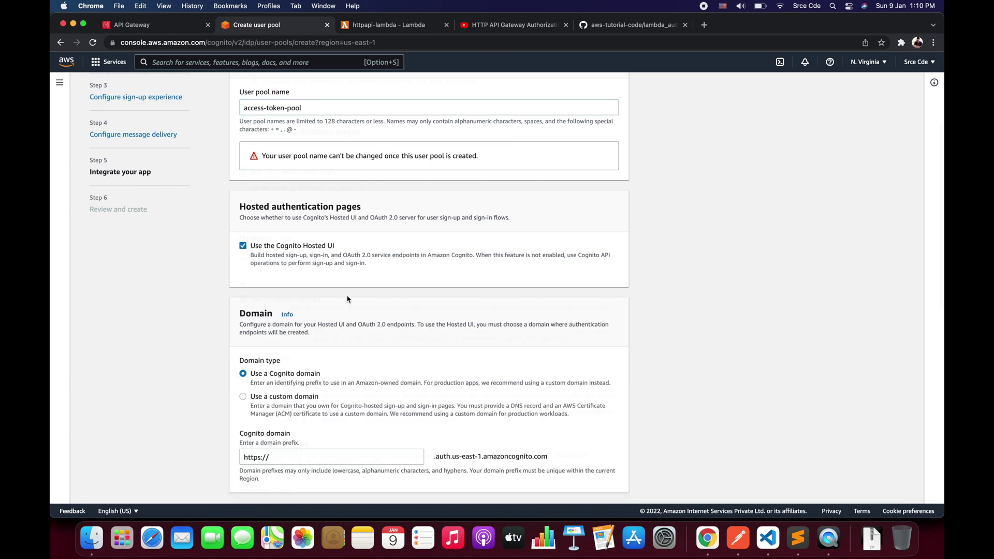
scroll(346, 295, down, 3)
scroll(249, 300, down, 2)
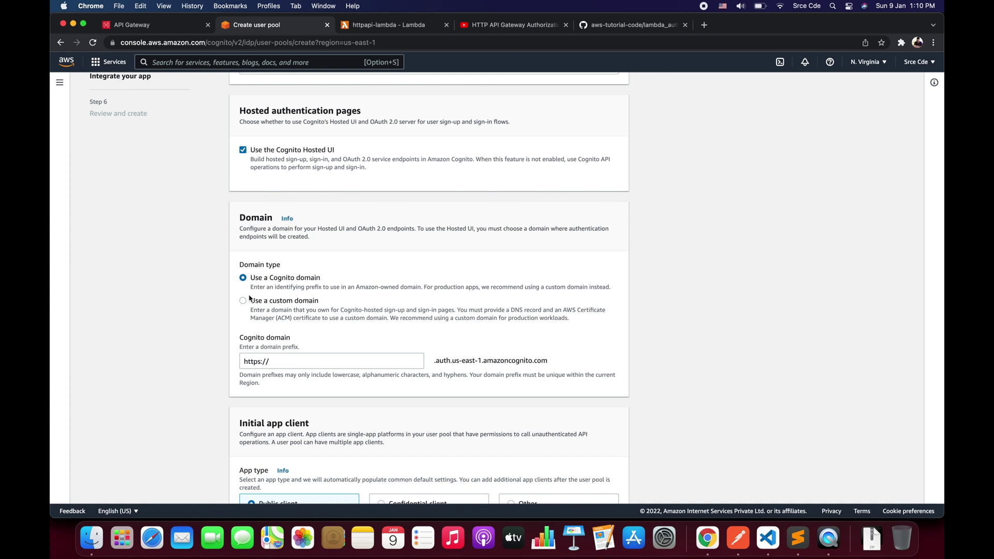
click(297, 362)
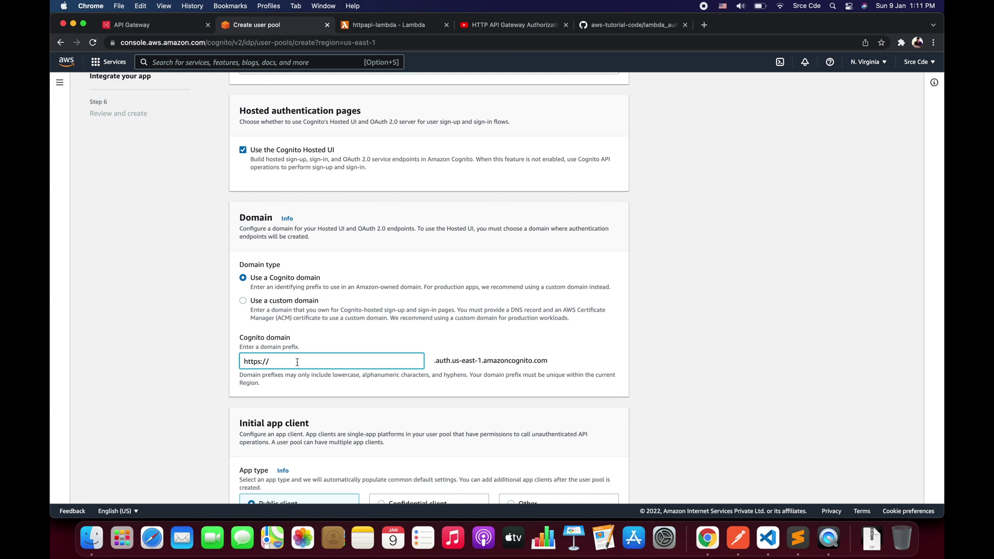
text(accessauth)
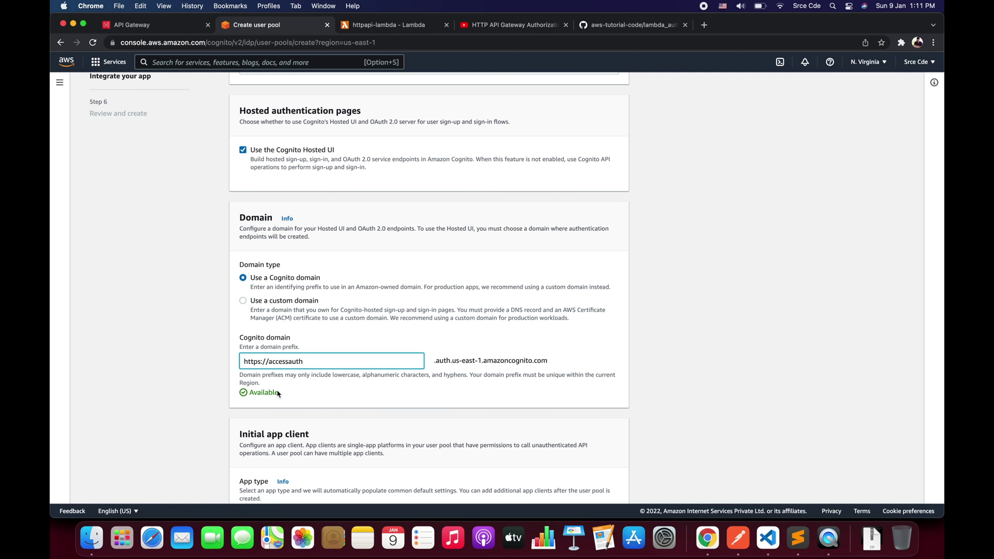
scroll(319, 395, down, 1)
scroll(319, 395, down, 1)
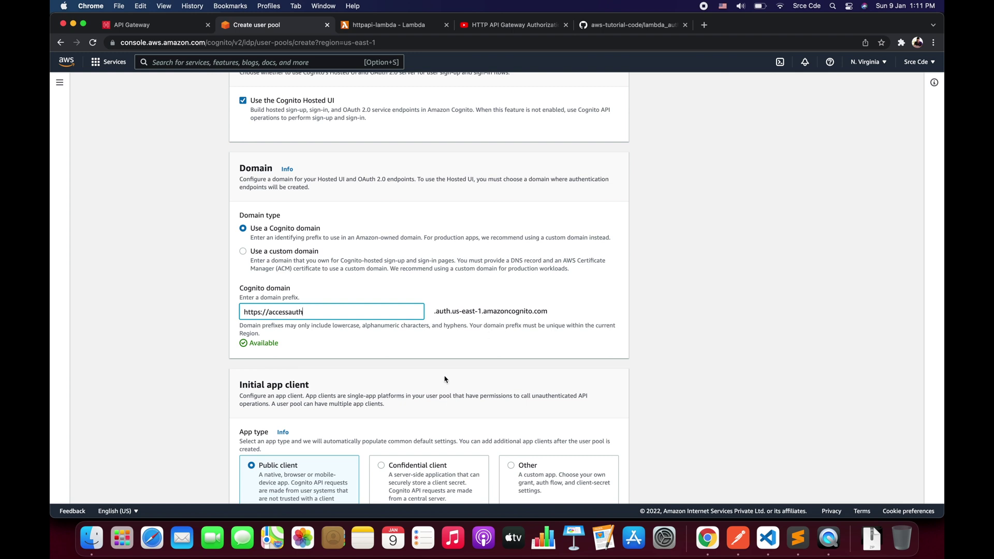
scroll(444, 380, down, 3)
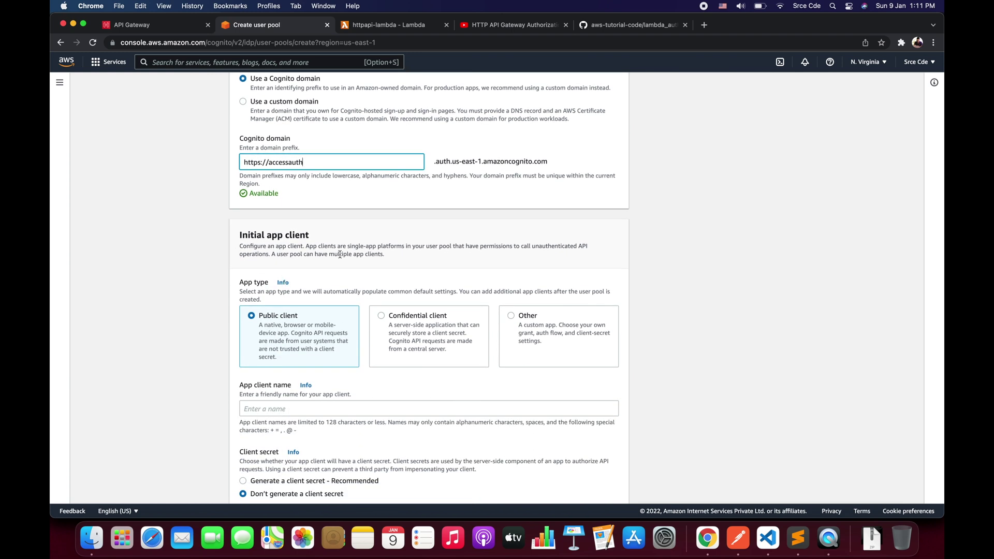
scroll(340, 254, down, 1)
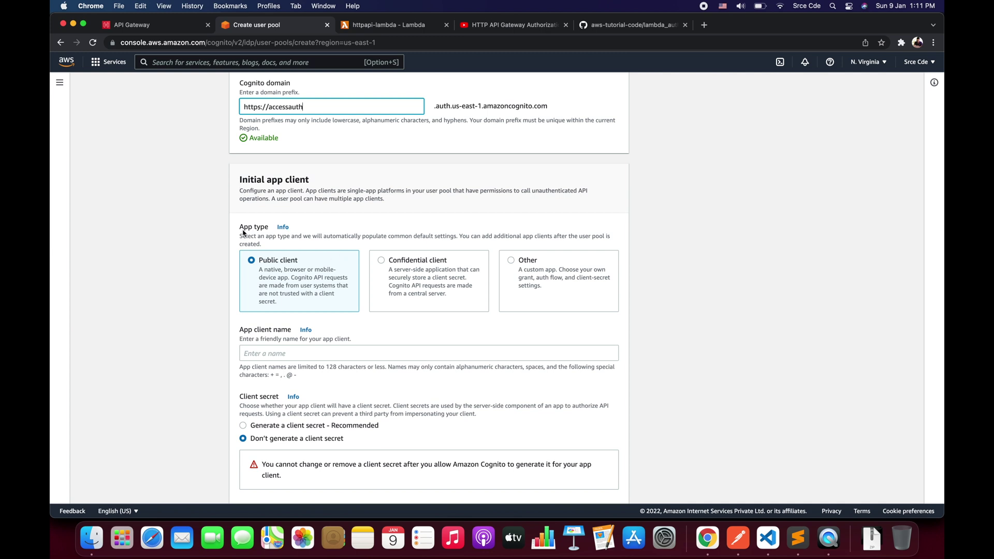
Name the app client app1 and enter its allowed callback URL
scroll(279, 277, down, 2)
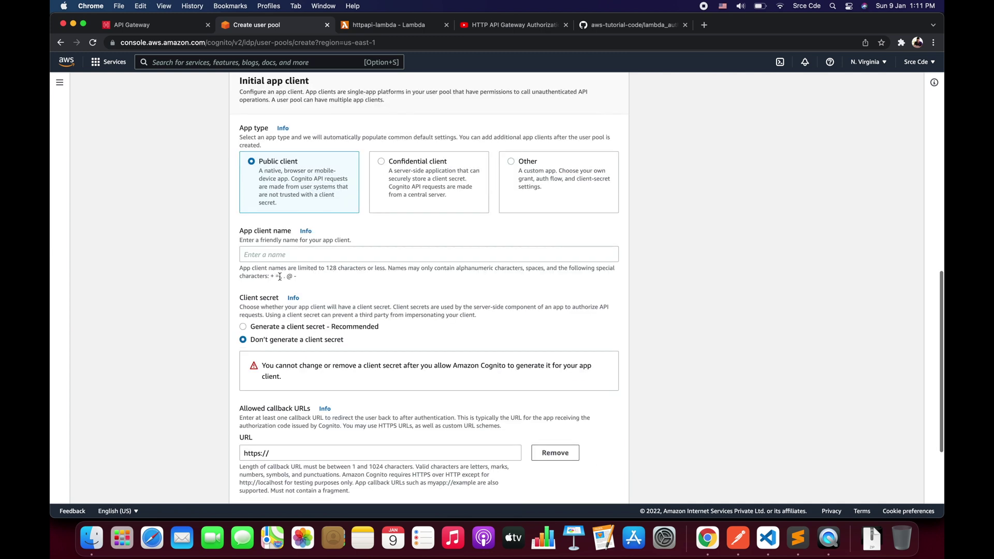
click(268, 252)
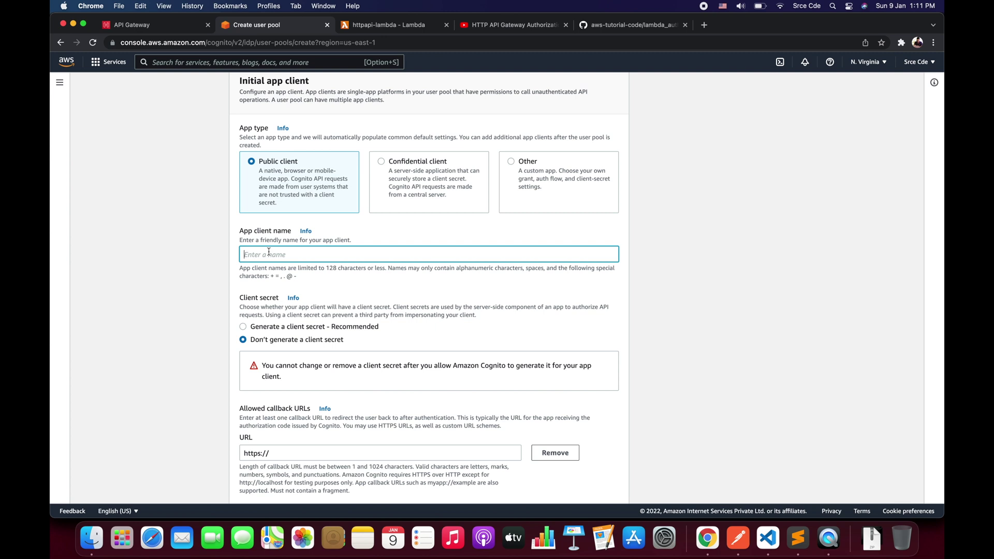
text(app1)
scroll(261, 284, down, 1)
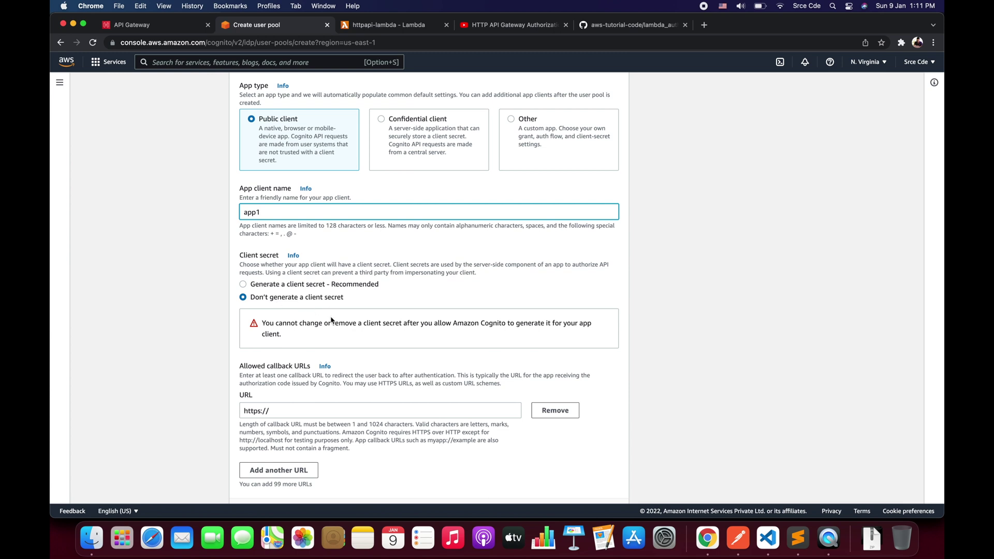
scroll(331, 317, down, 2)
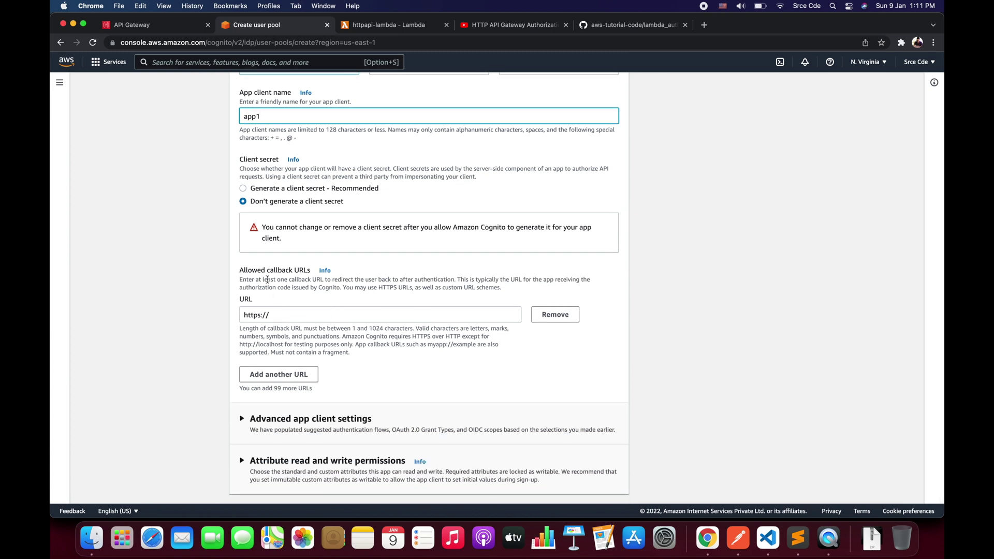
click(297, 316)
text(google.com)
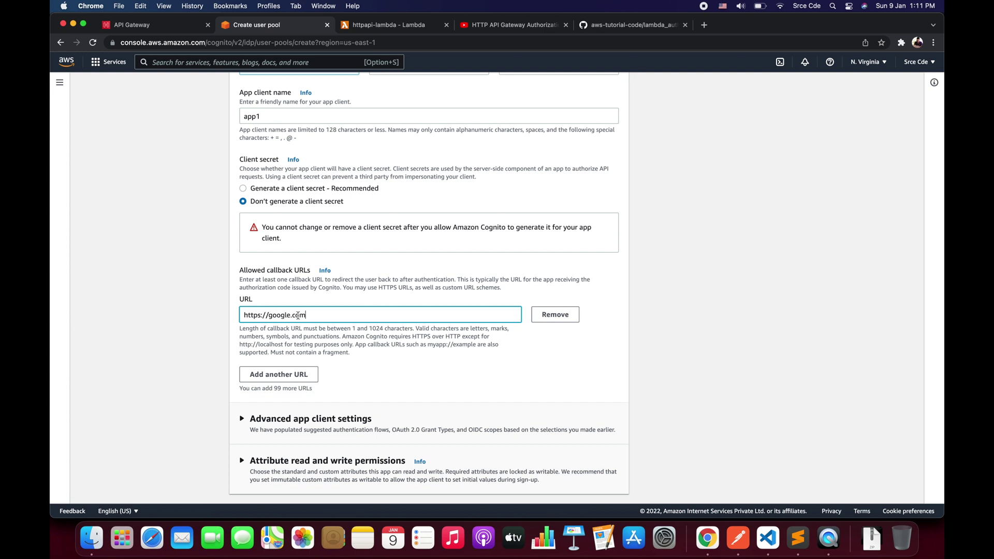
scroll(269, 391, down, 1)
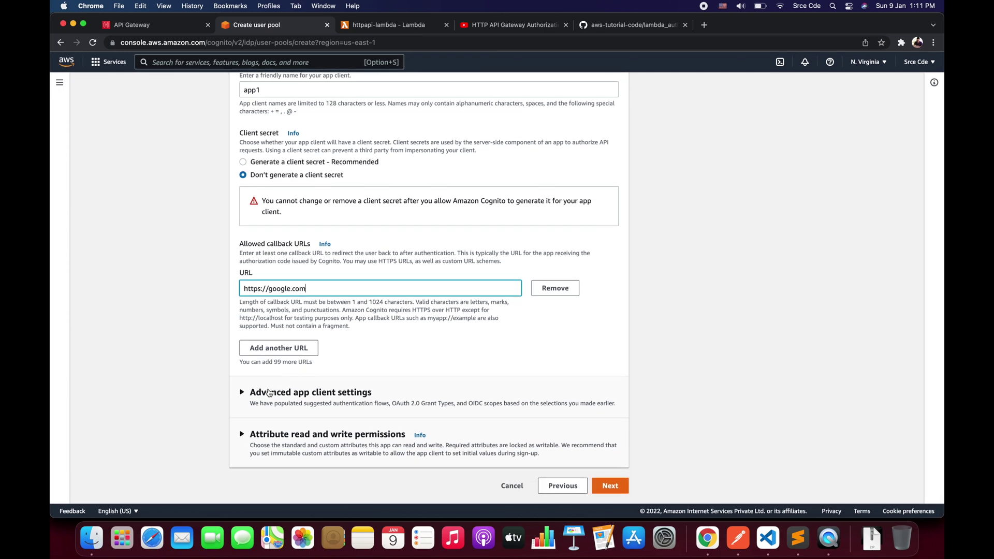
In advanced app client settings, set the OAuth grant type to Implicit grant only
click(269, 391)
scroll(269, 392, down, 5)
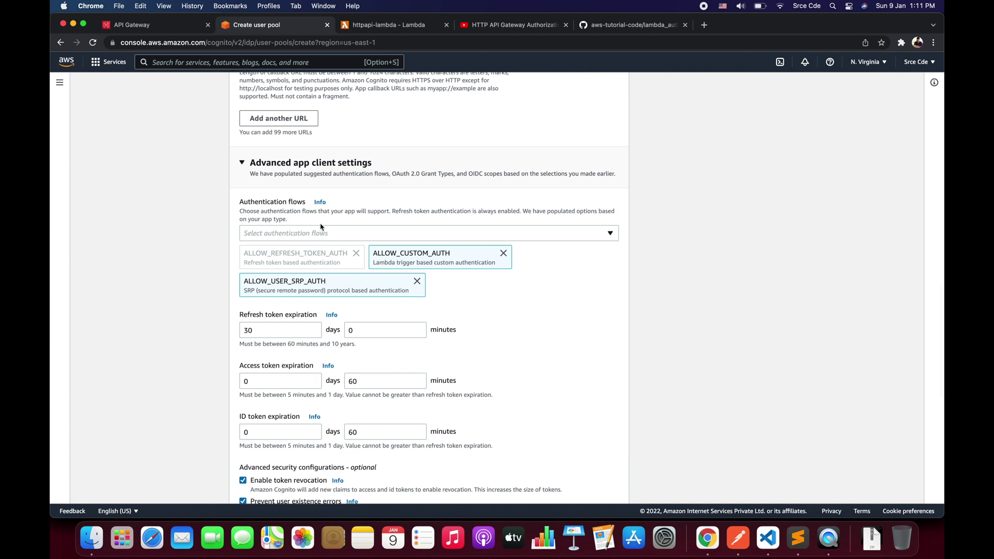
scroll(282, 280, down, 2)
scroll(299, 357, down, 5)
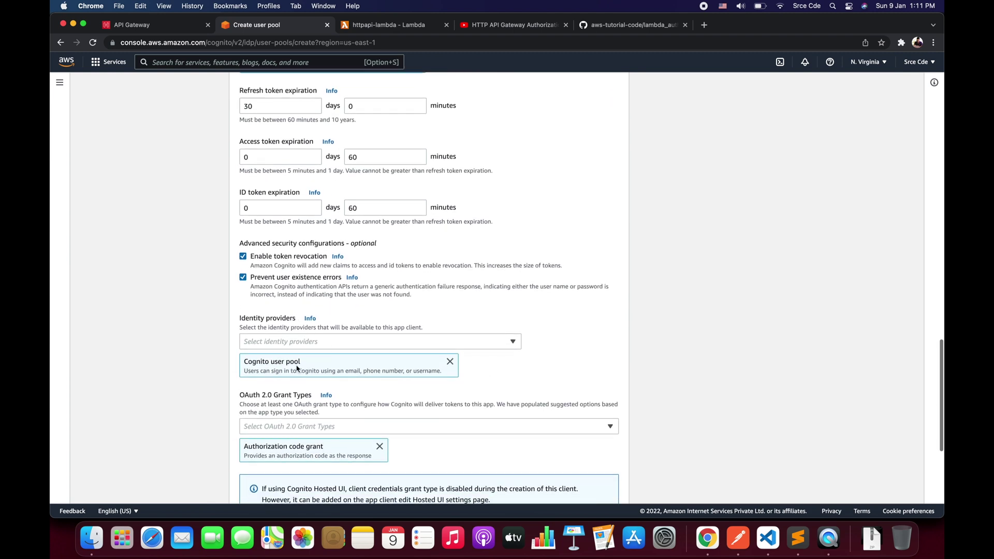
scroll(298, 368, down, 1)
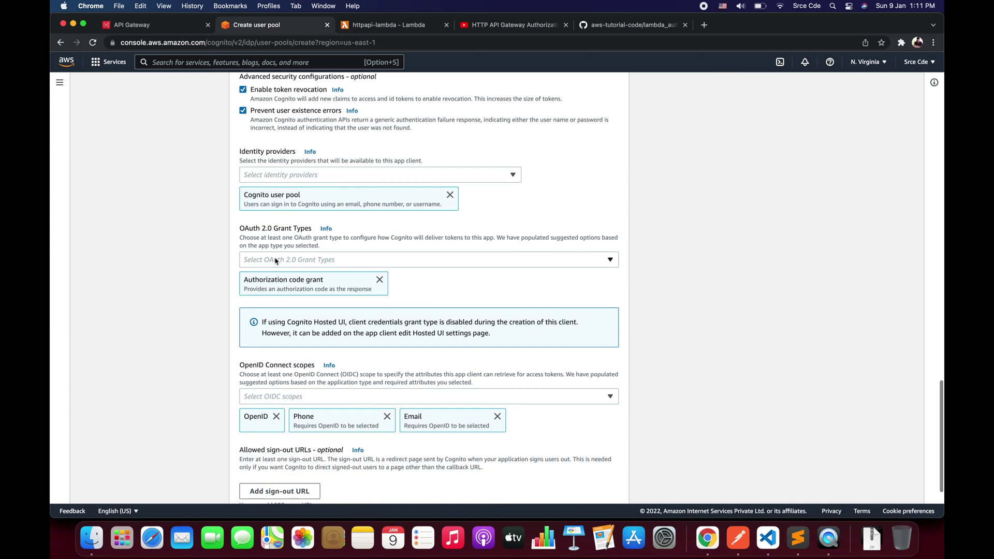
click(418, 263)
click(294, 310)
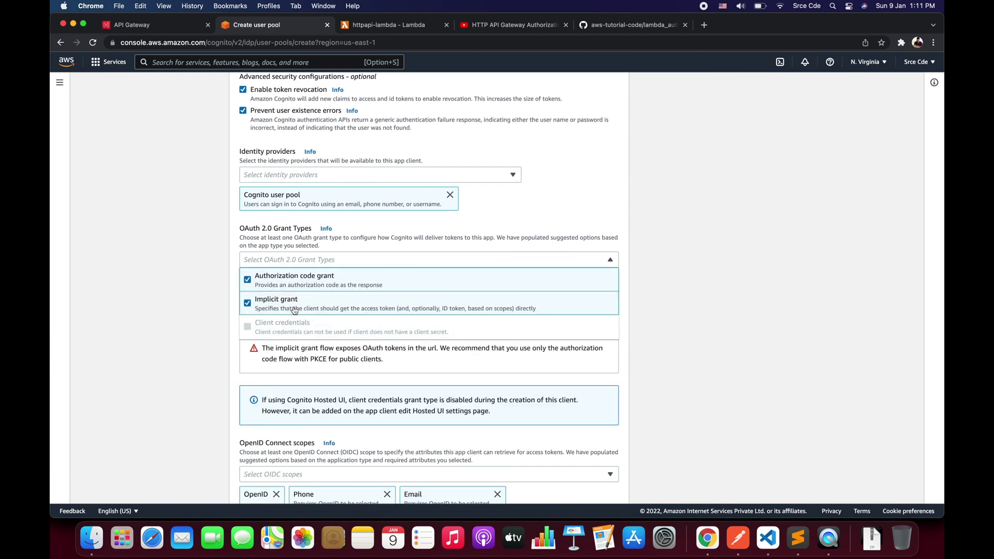
click(518, 283)
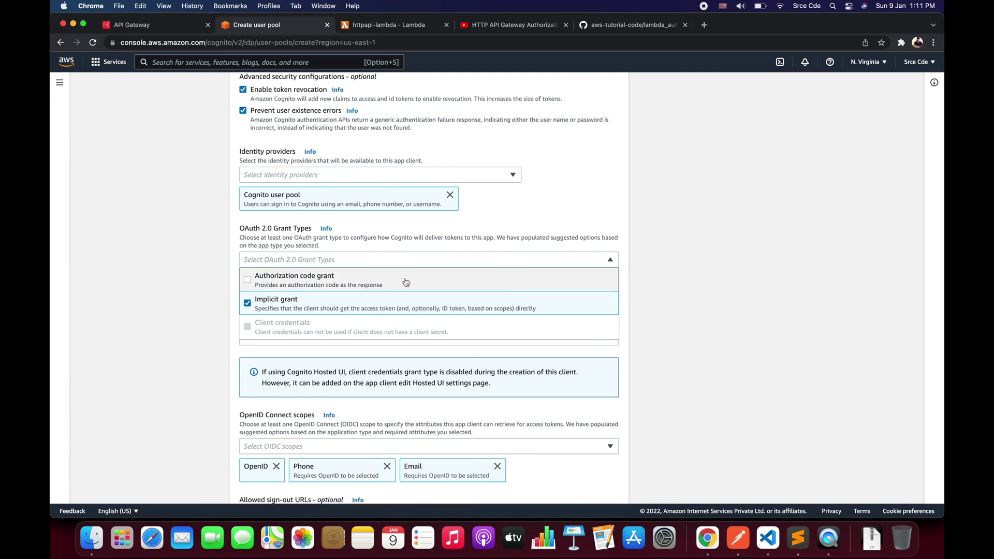
click(466, 261)
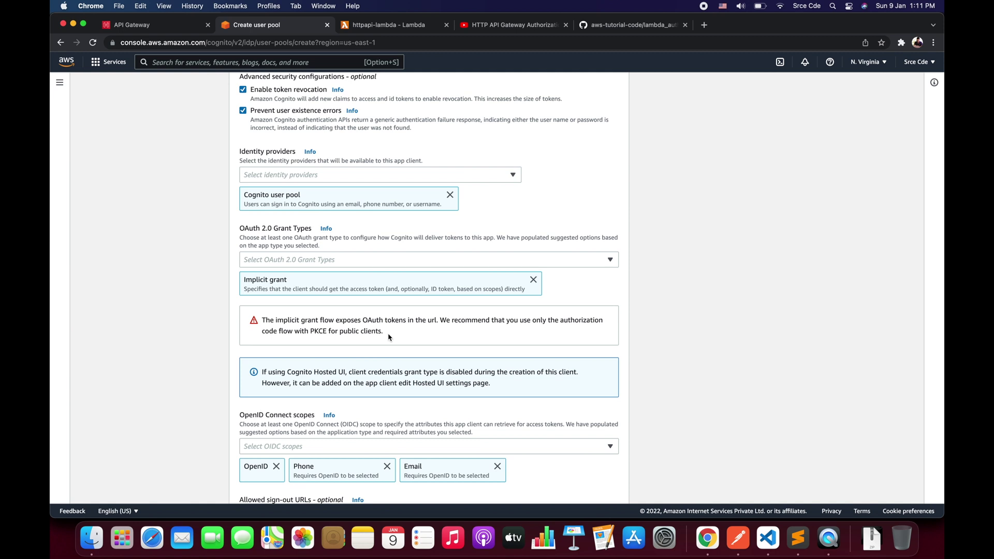
click(352, 261)
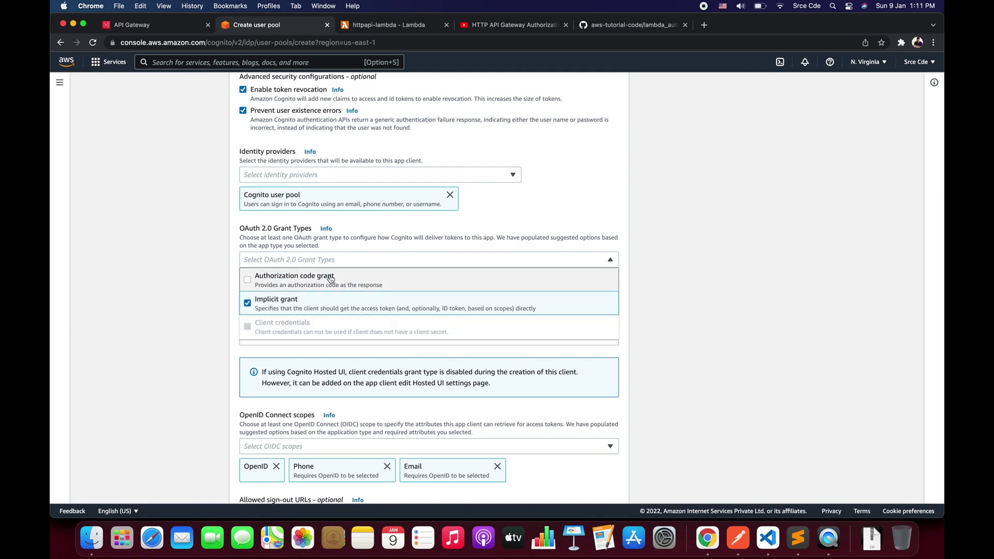
click(726, 312)
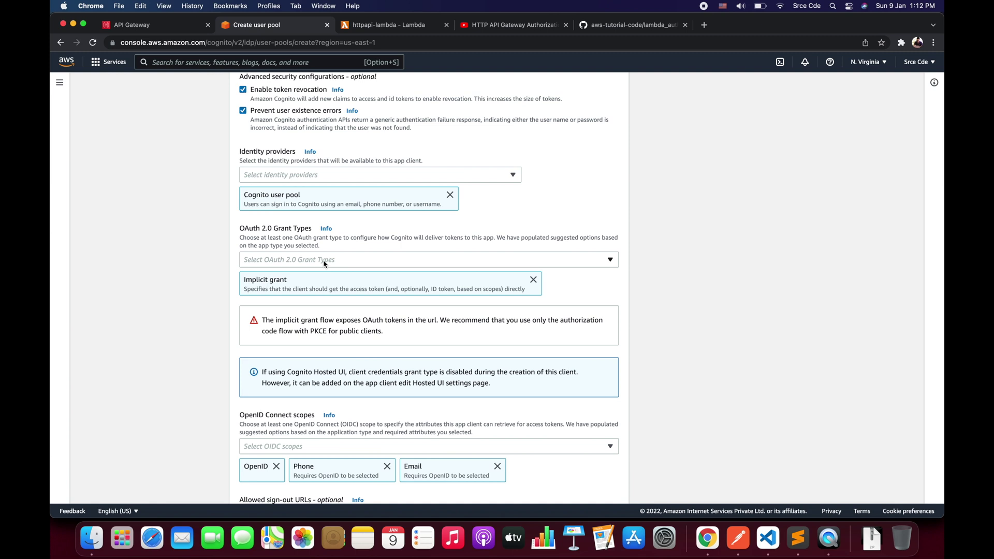
Remove the Phone and Email scopes, leaving only the OpenID scope
click(512, 26)
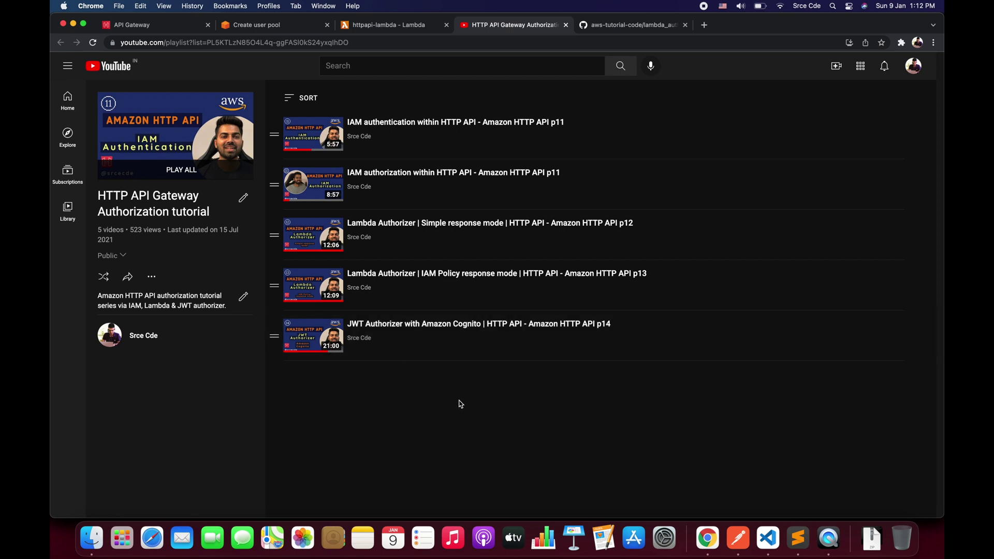
key(super+1)
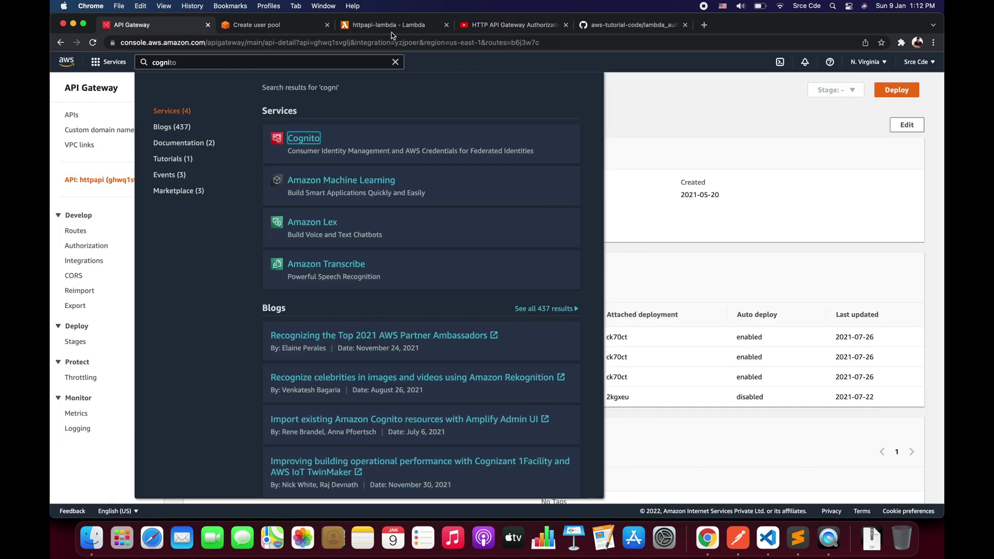
click(298, 28)
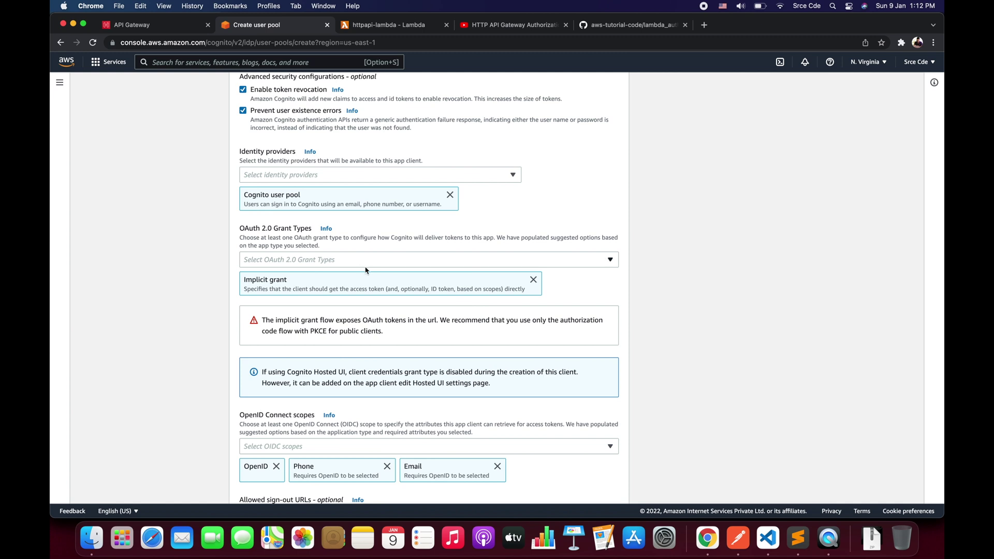
scroll(324, 319, down, 3)
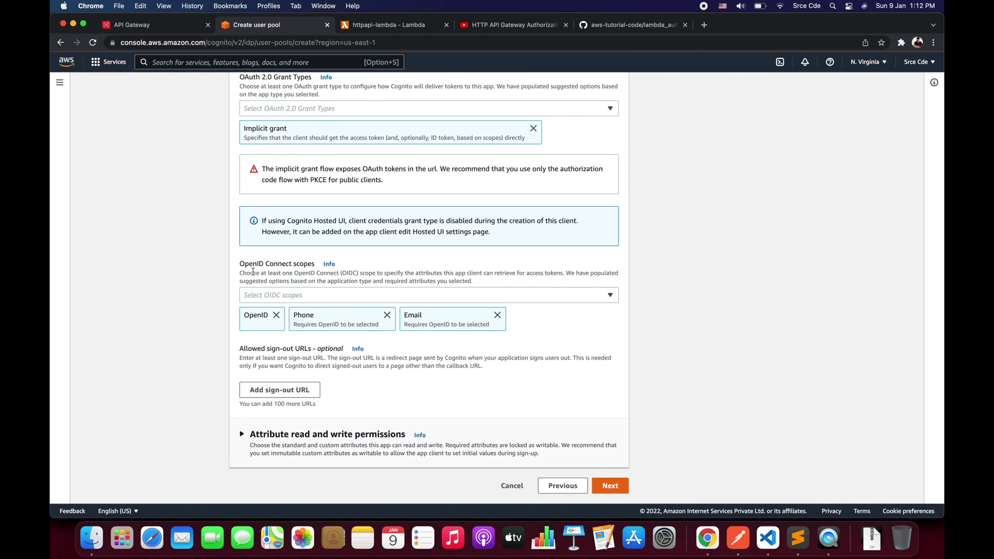
click(387, 315)
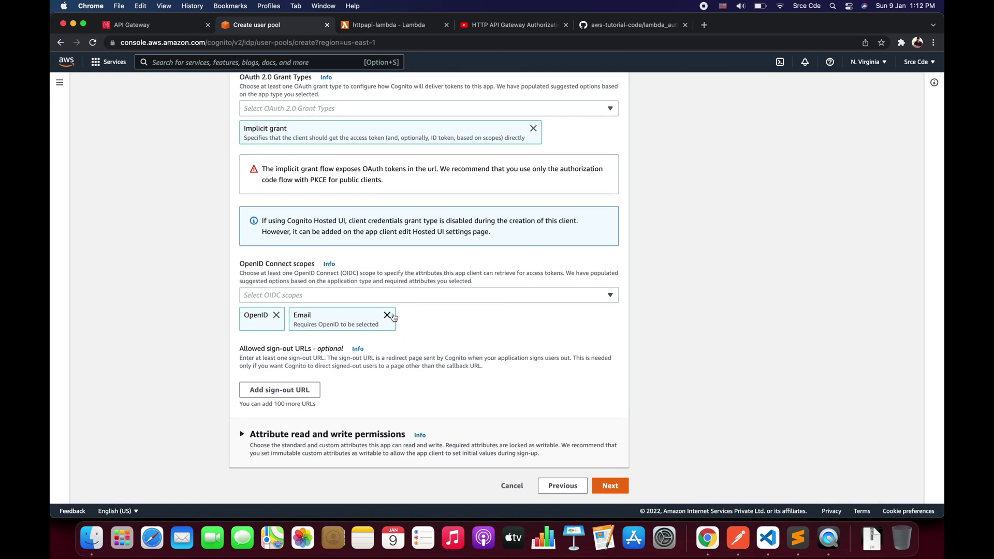
click(387, 315)
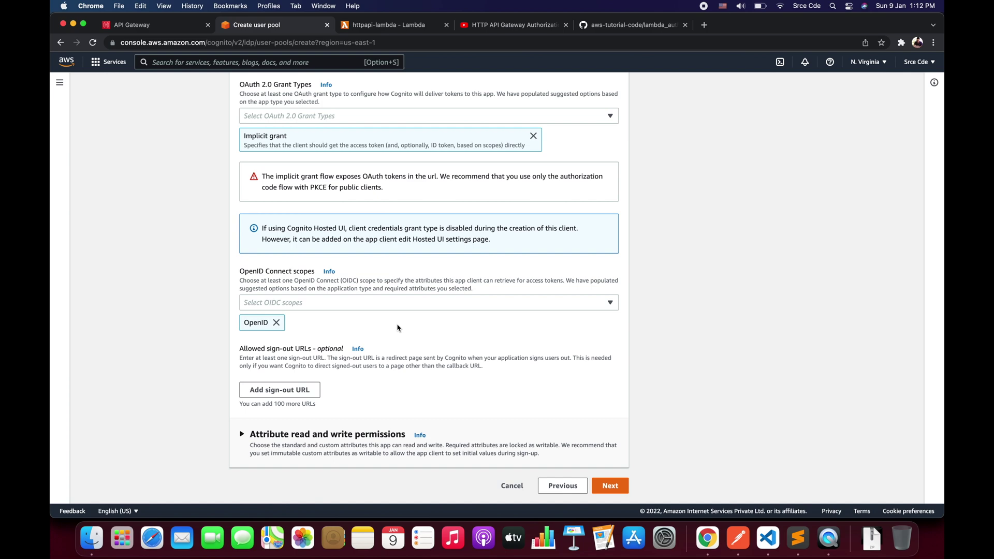
Review and create the access-token-pool user pool, then open its overview
click(613, 486)
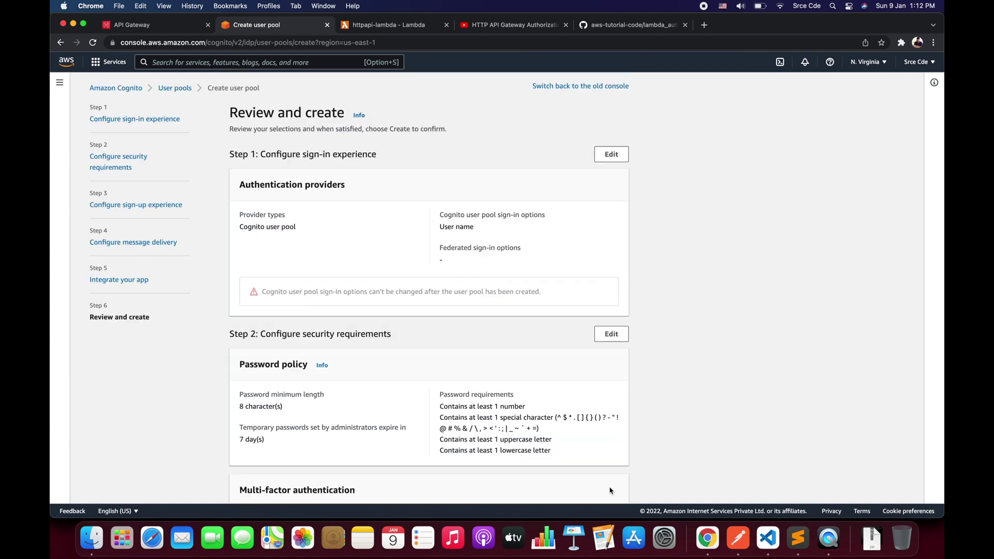
scroll(368, 342, down, 20)
click(582, 480)
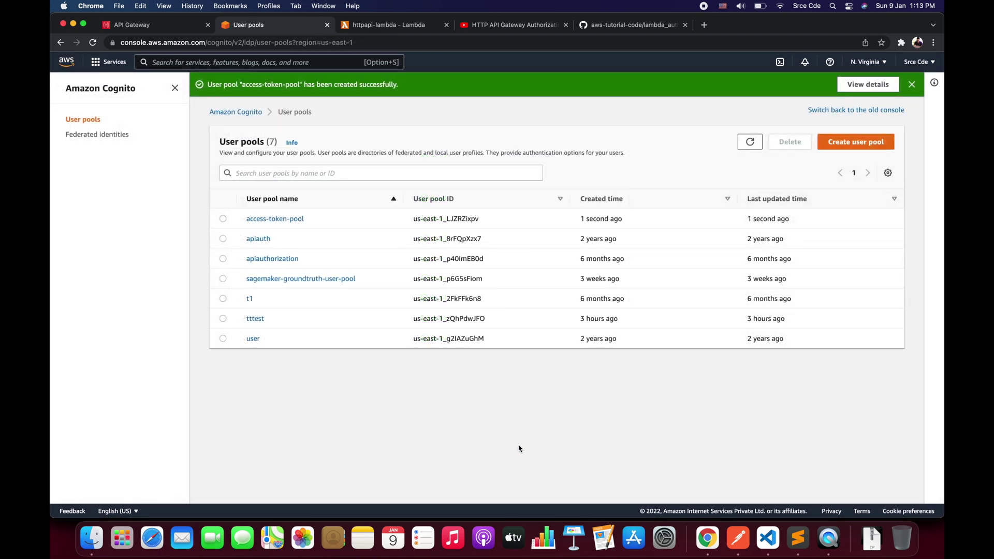
click(289, 219)
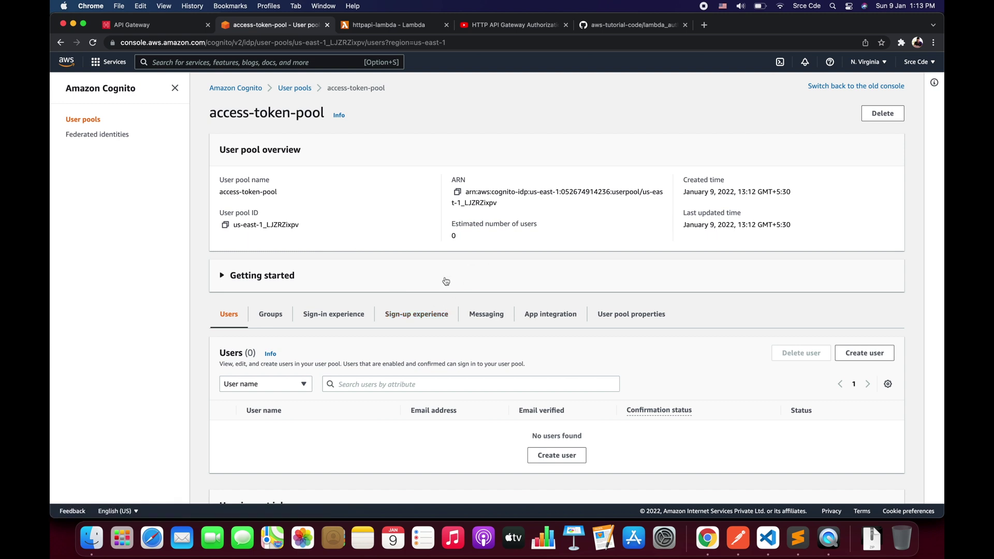
Create a new user in access-token-pool with a user name and temporary password
scroll(445, 281, down, 3)
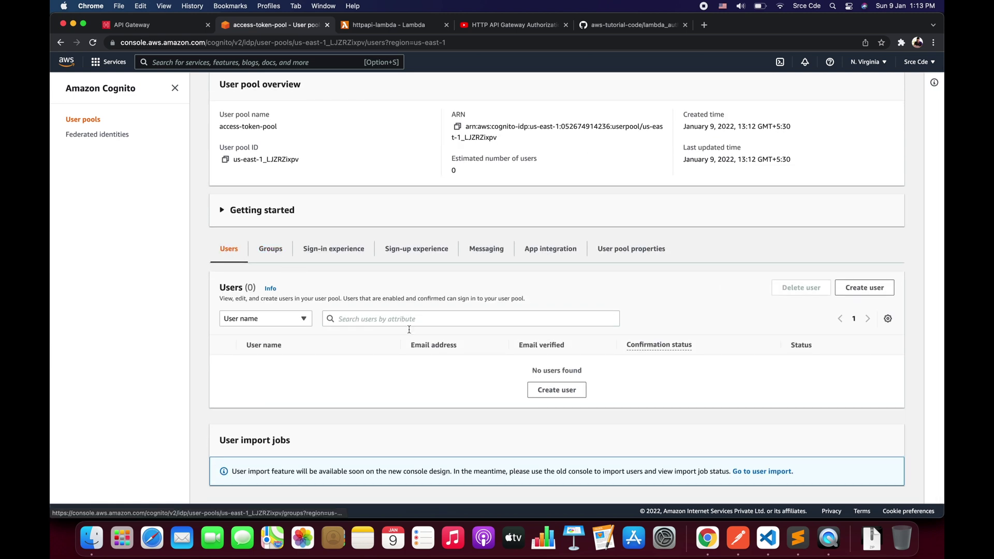
click(557, 390)
click(170, 309)
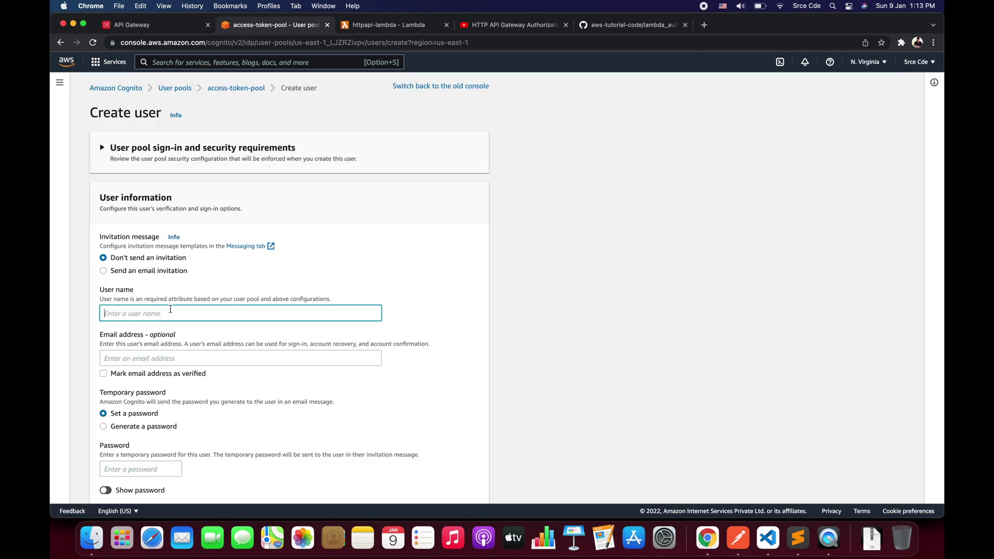
text(srcecde)
scroll(220, 294, down, 2)
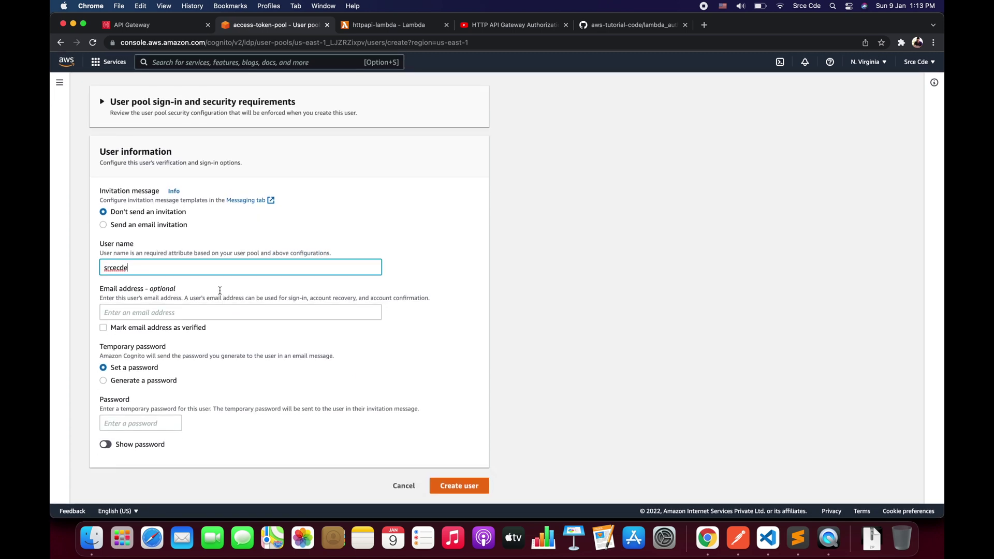
click(125, 424)
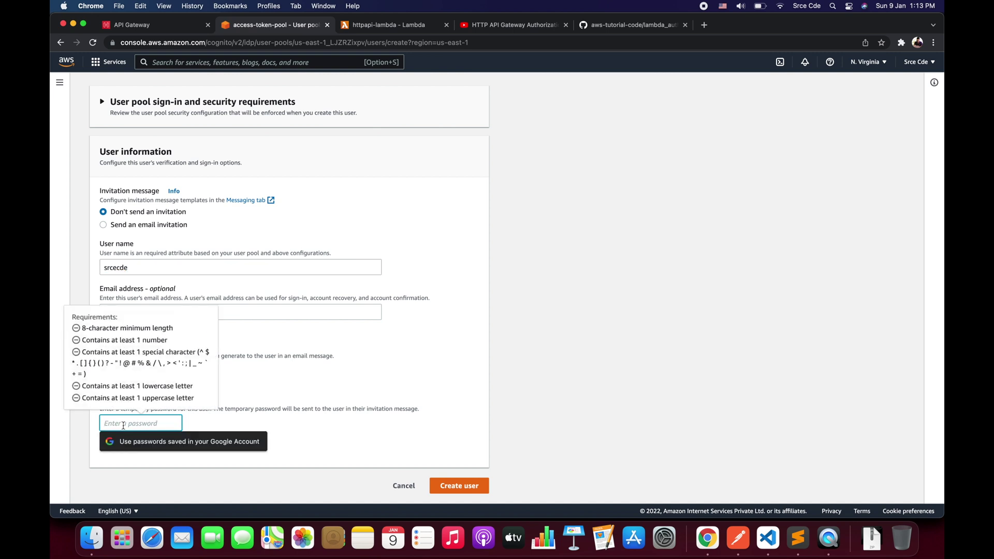
text(Src)
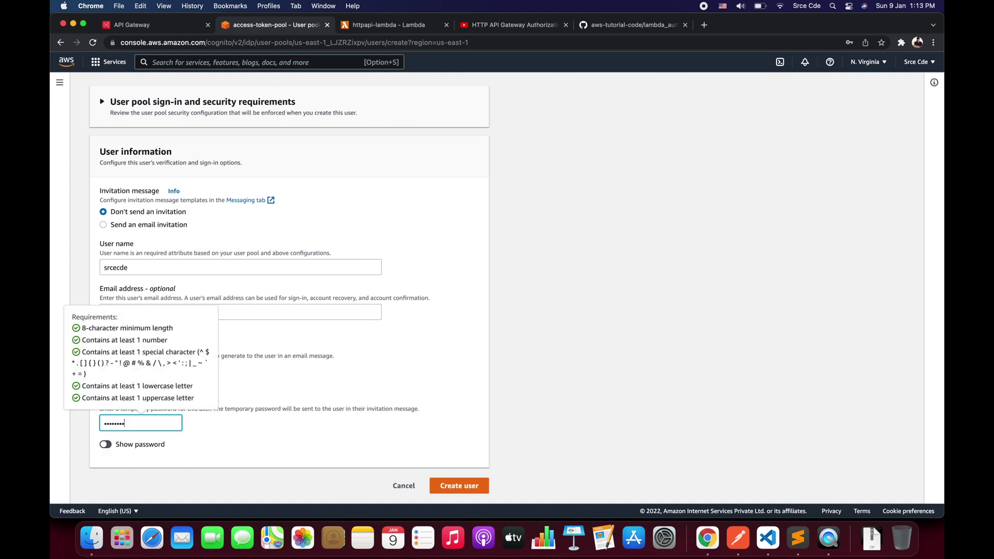
click(468, 485)
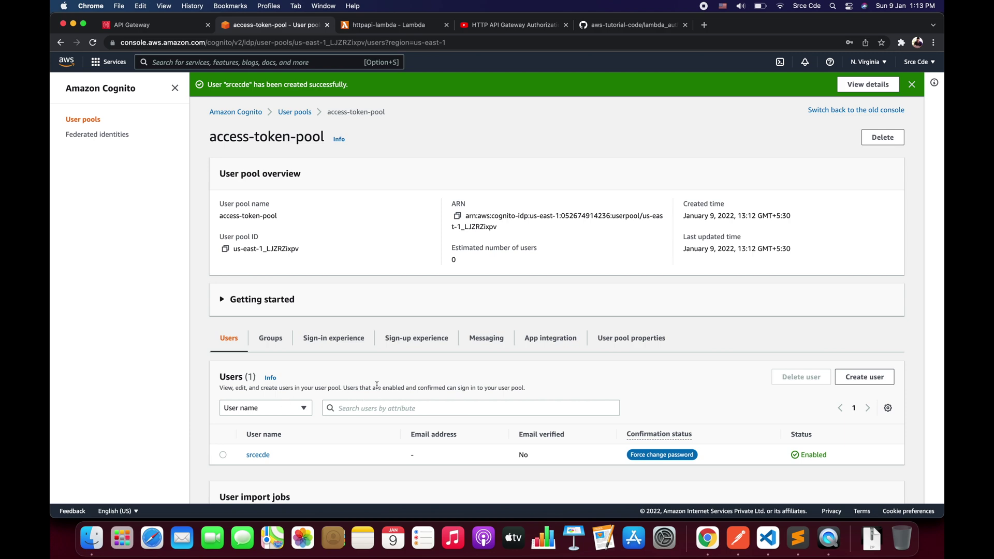
Open app client app1 under App integration and preview its Hosted UI sign-in page
click(550, 341)
scroll(469, 395, down, 10)
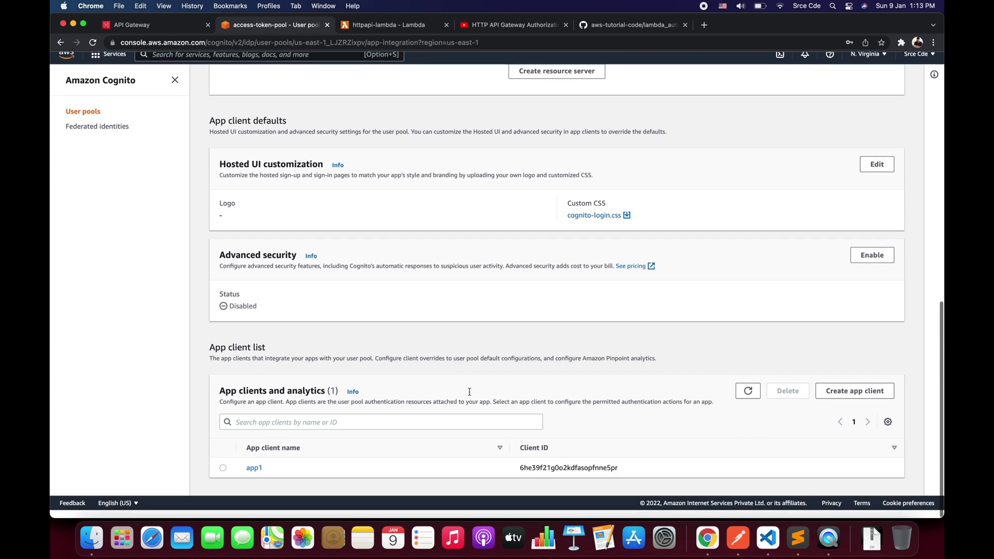
click(254, 476)
scroll(532, 378, down, 5)
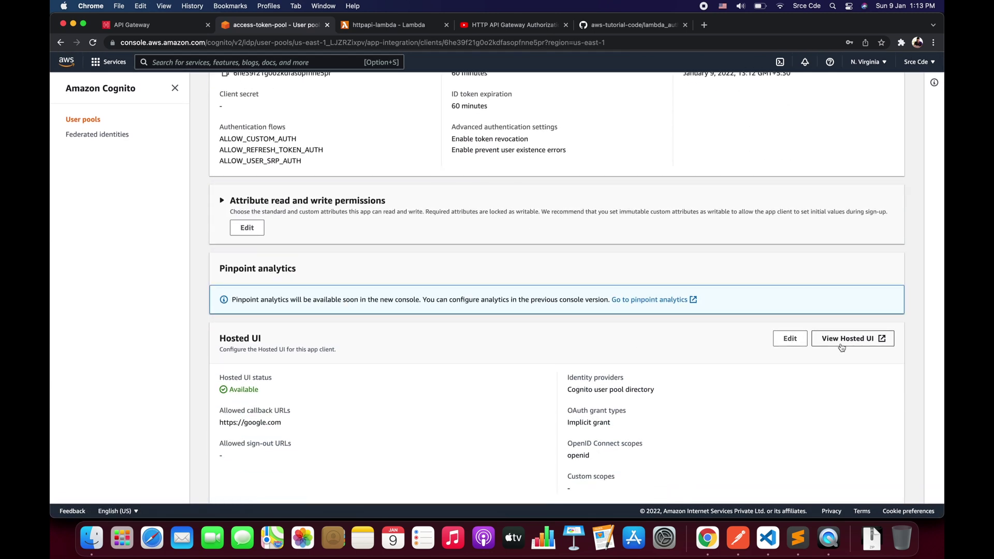
click(840, 346)
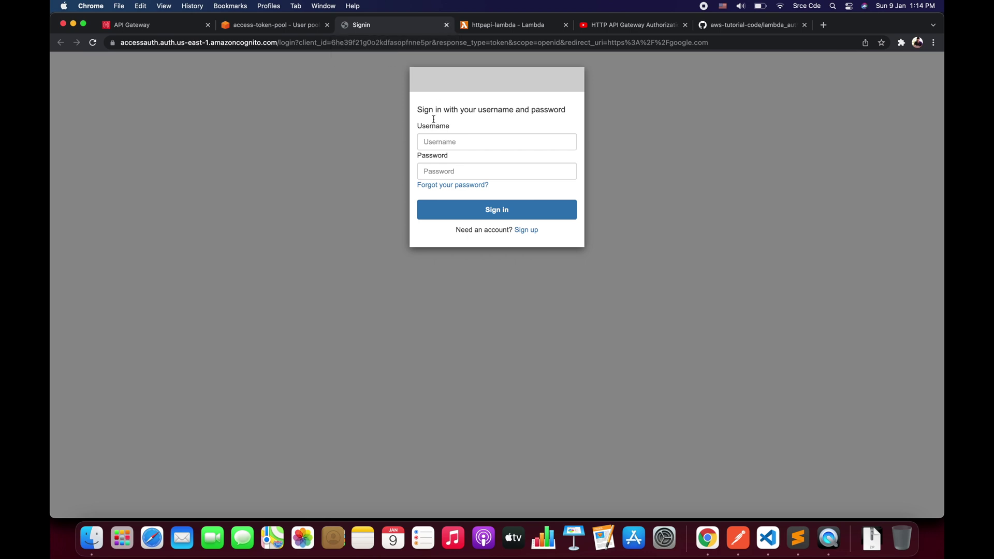
click(445, 27)
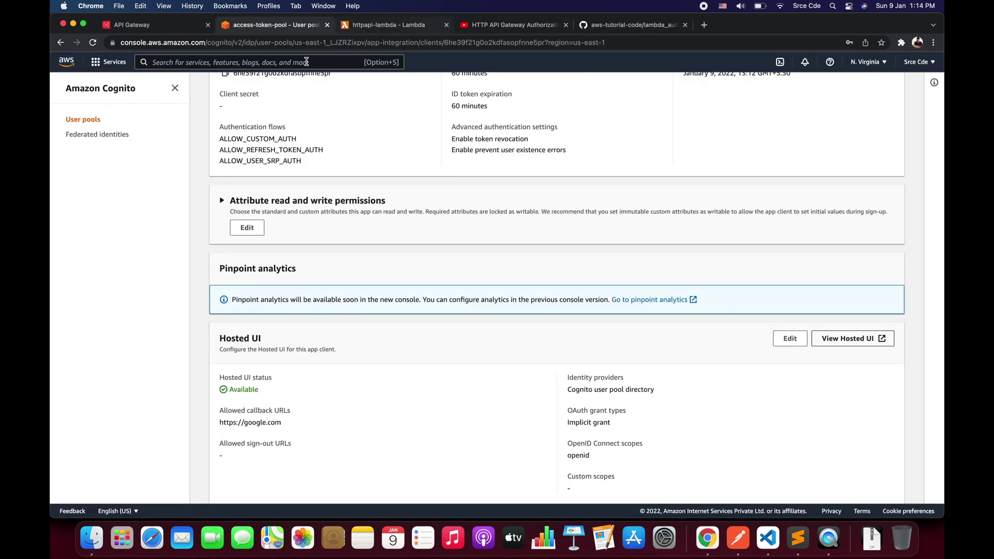
scroll(711, 214, up, 5)
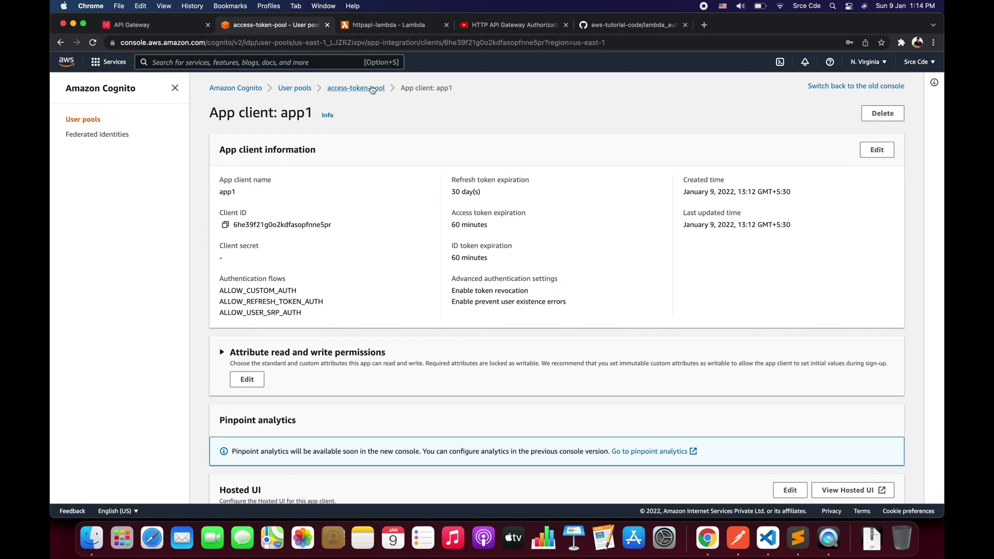
Return to access-token-pool and review its groups, sign-in and sign-up experience settings
click(366, 89)
scroll(382, 394, down, 2)
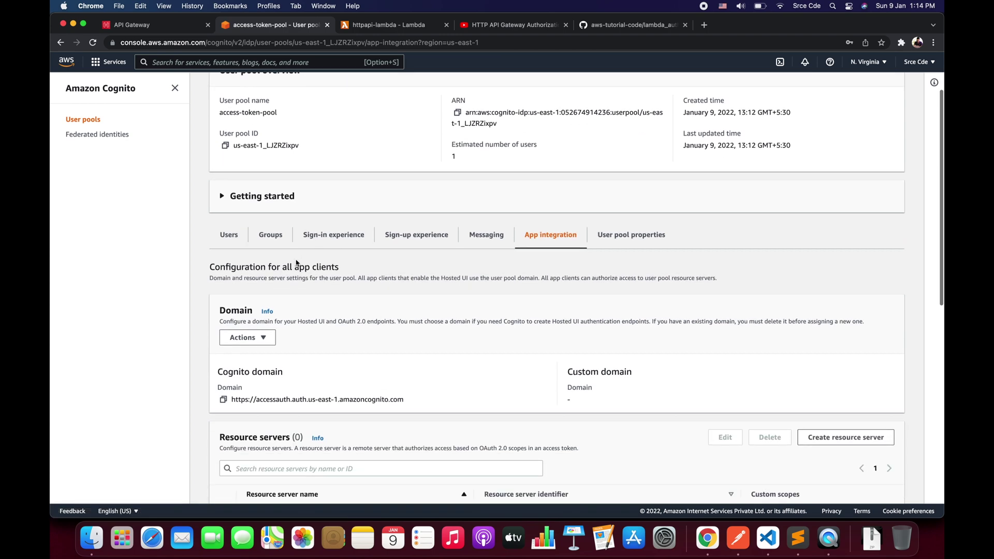
click(270, 231)
click(342, 316)
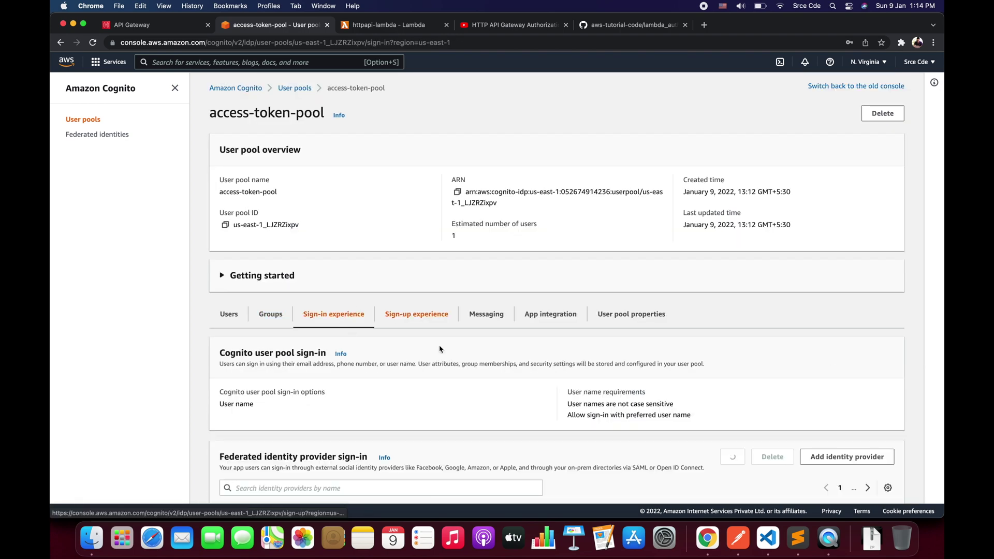
scroll(441, 349, down, 5)
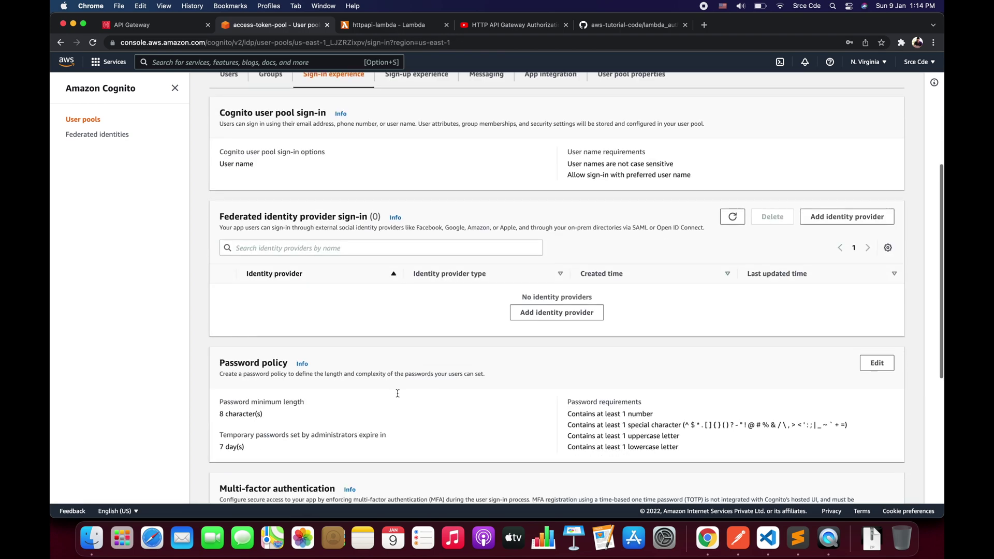
scroll(388, 382, down, 5)
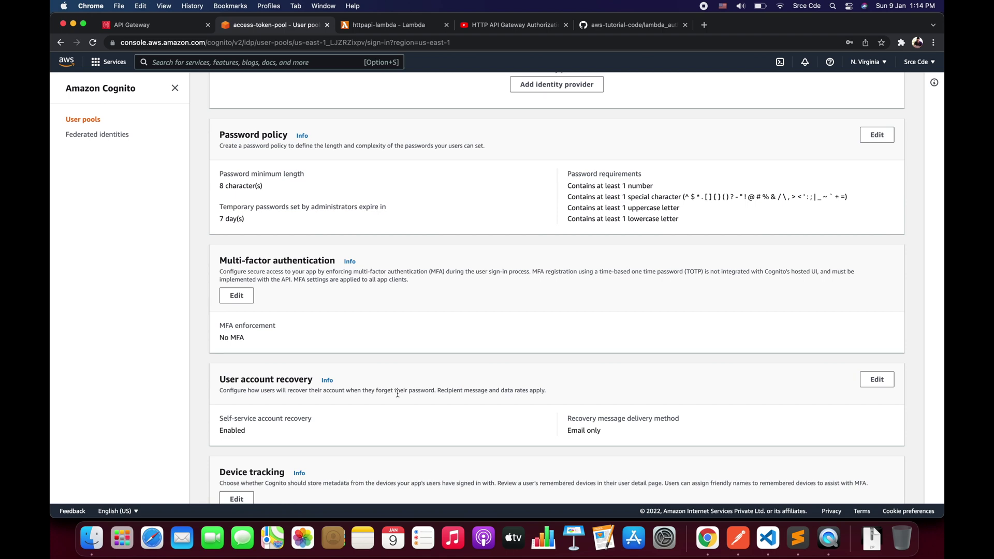
scroll(398, 394, down, 2)
scroll(397, 395, up, 10)
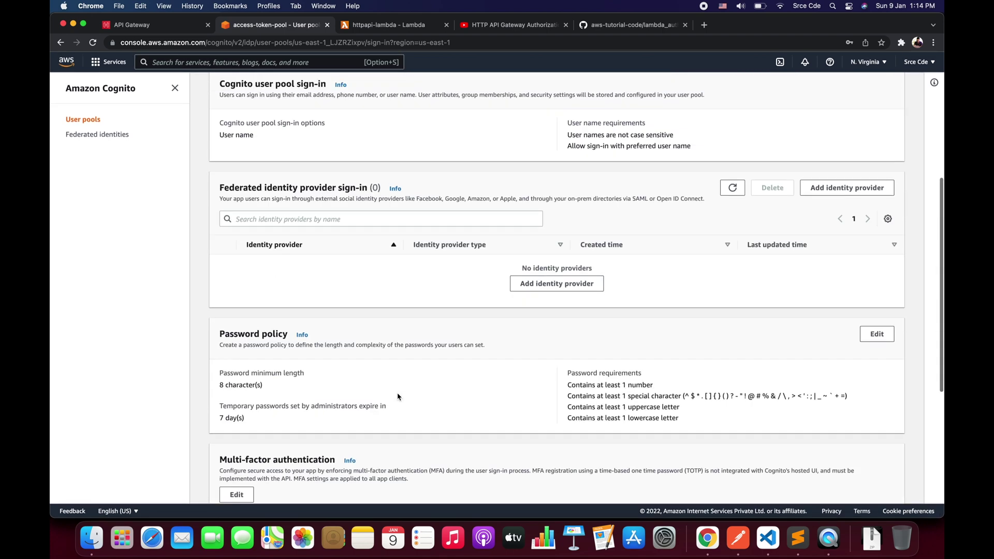
scroll(398, 397, down, 2)
click(422, 176)
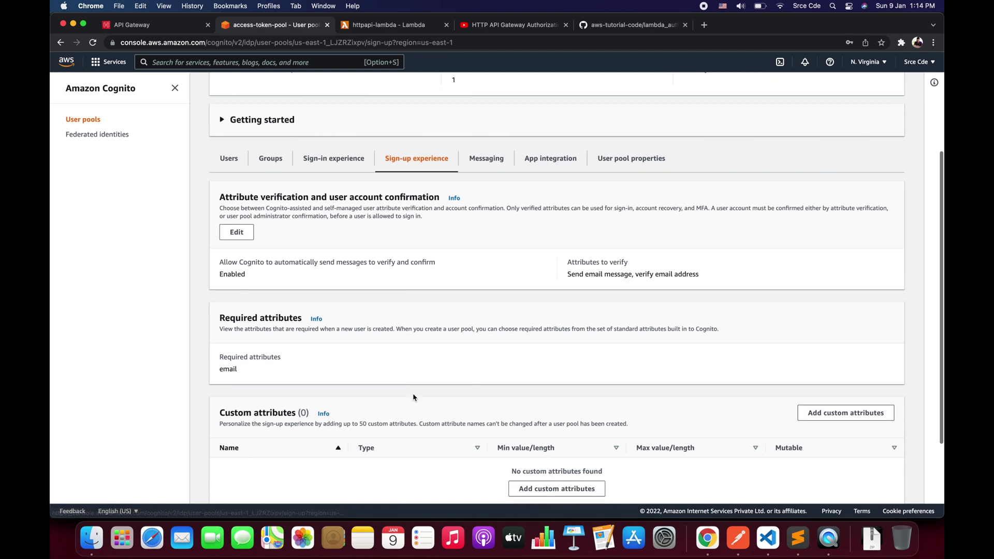
scroll(413, 397, down, 3)
scroll(412, 396, up, 2)
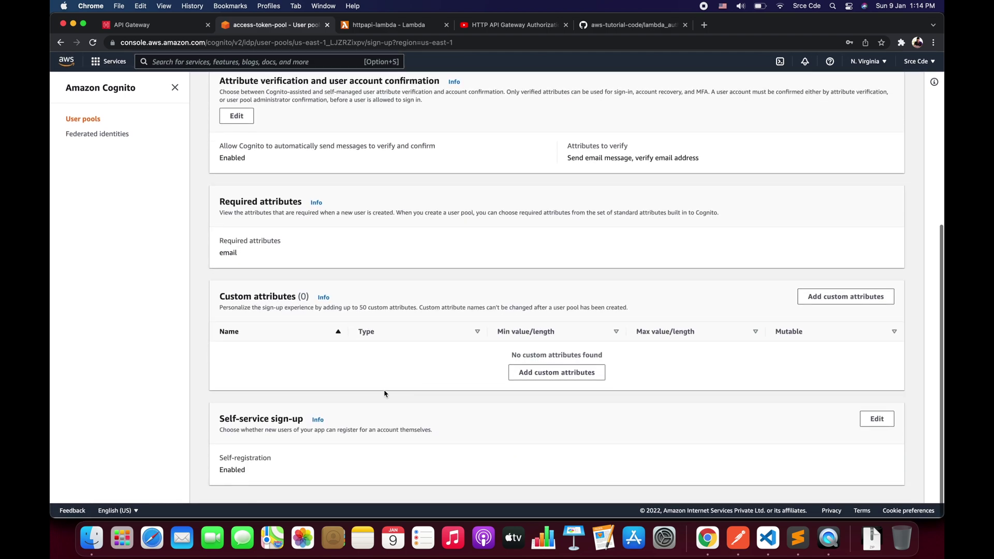
scroll(354, 357, up, 2)
scroll(314, 342, up, 3)
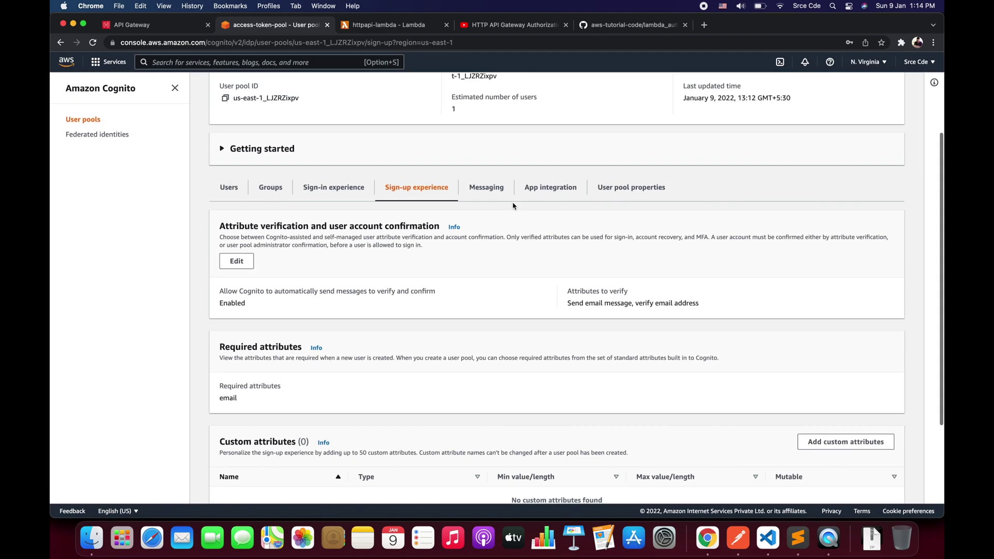
Check the Messaging tab, then scroll App integration to the domain and app1 client list
click(487, 188)
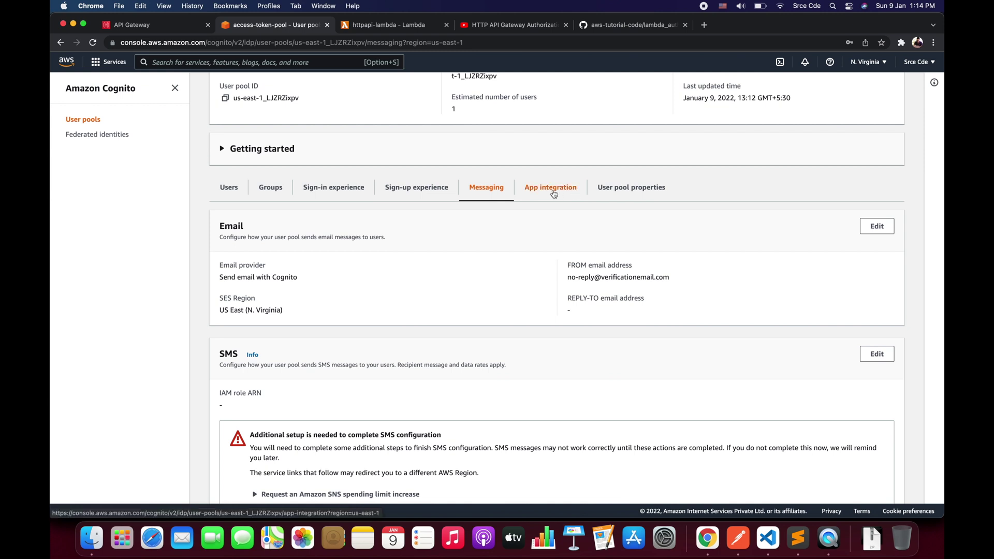
click(553, 194)
scroll(488, 321, down, 3)
scroll(488, 321, down, 2)
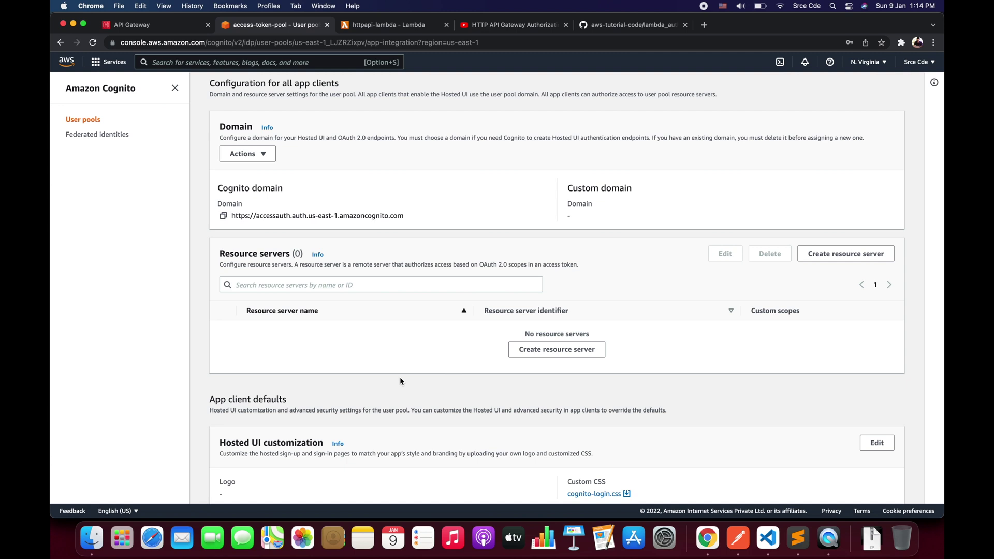
scroll(399, 378, down, 3)
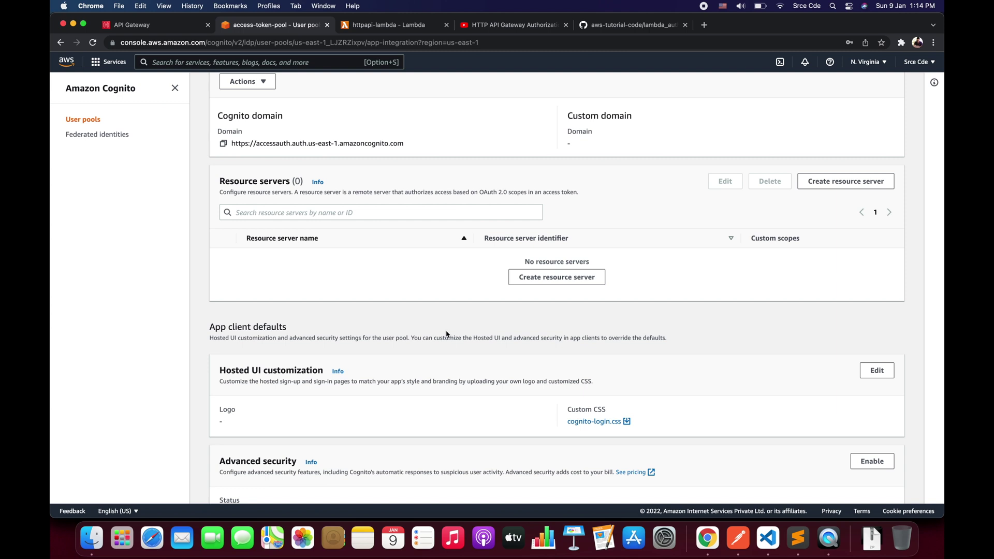
scroll(447, 334, down, 5)
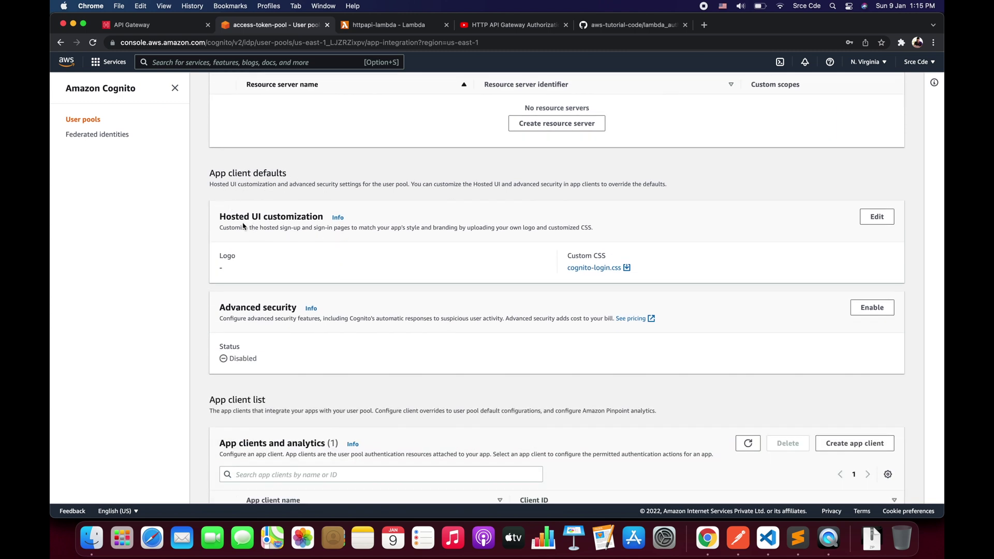
scroll(326, 291, down, 2)
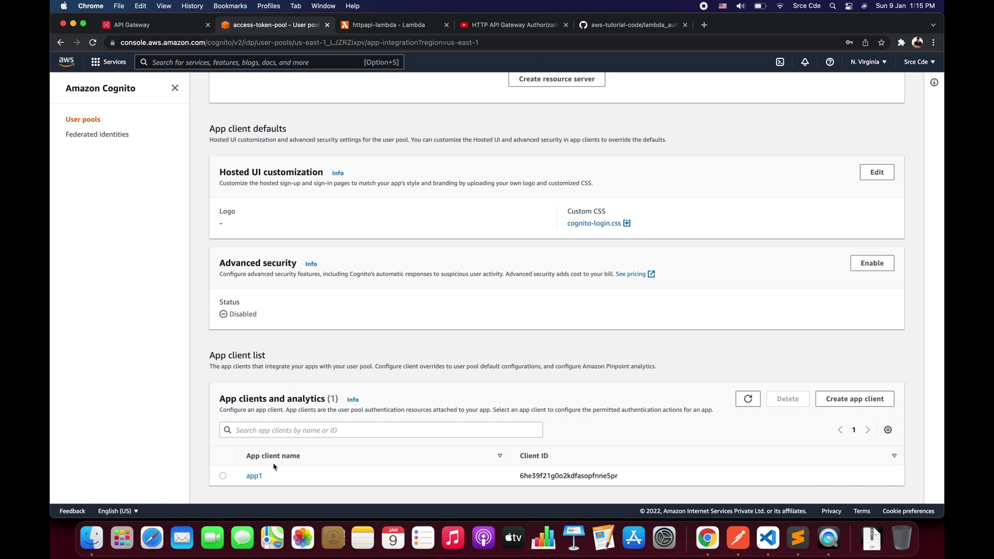
Review app1's Hosted UI settings and its 60-minute access/ID and 30-day refresh token expirations
click(254, 477)
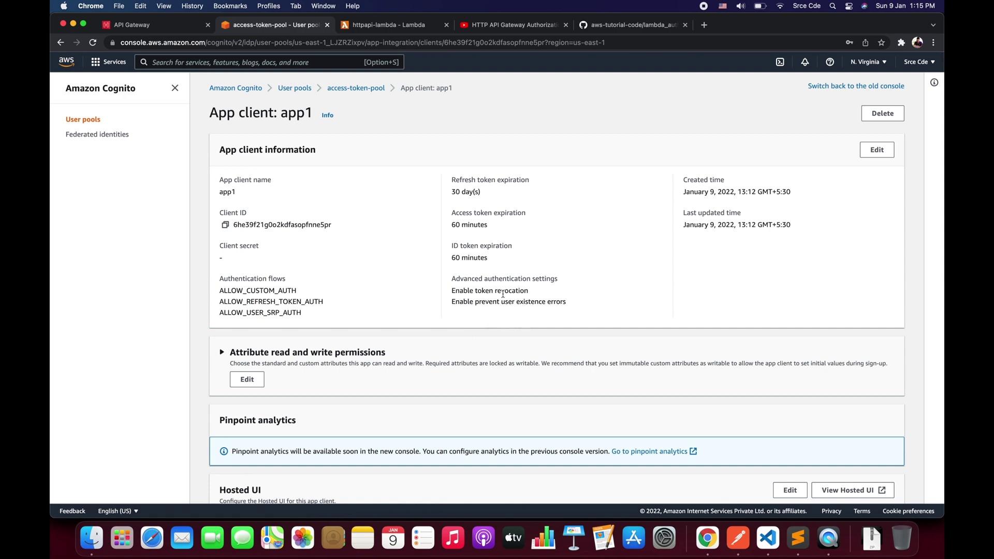
scroll(523, 325, down, 10)
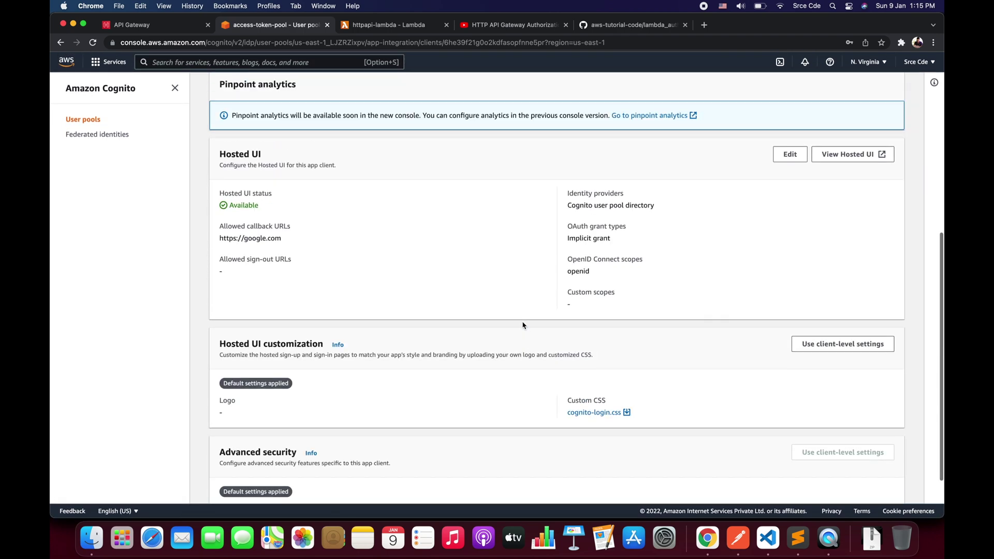
scroll(523, 325, up, 3)
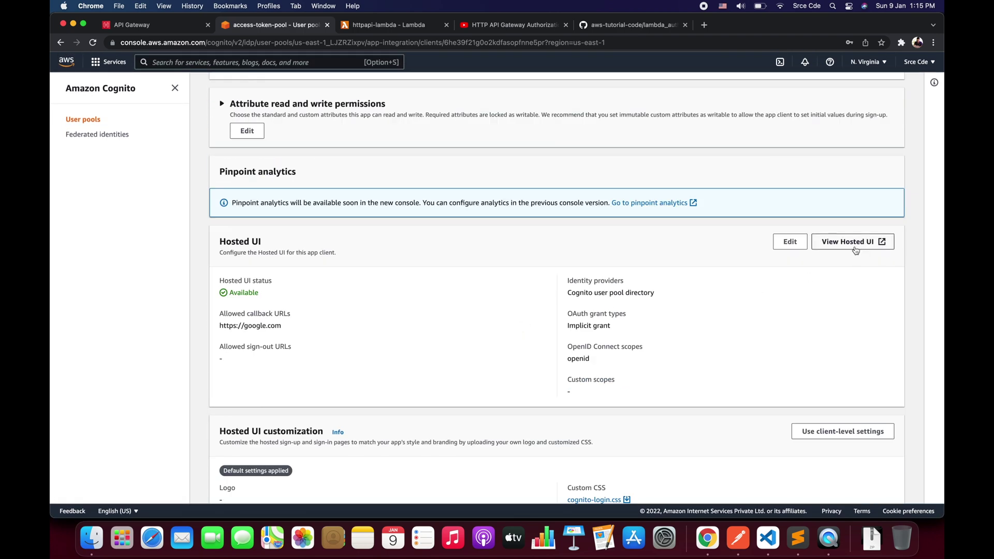
scroll(606, 310, down, 1)
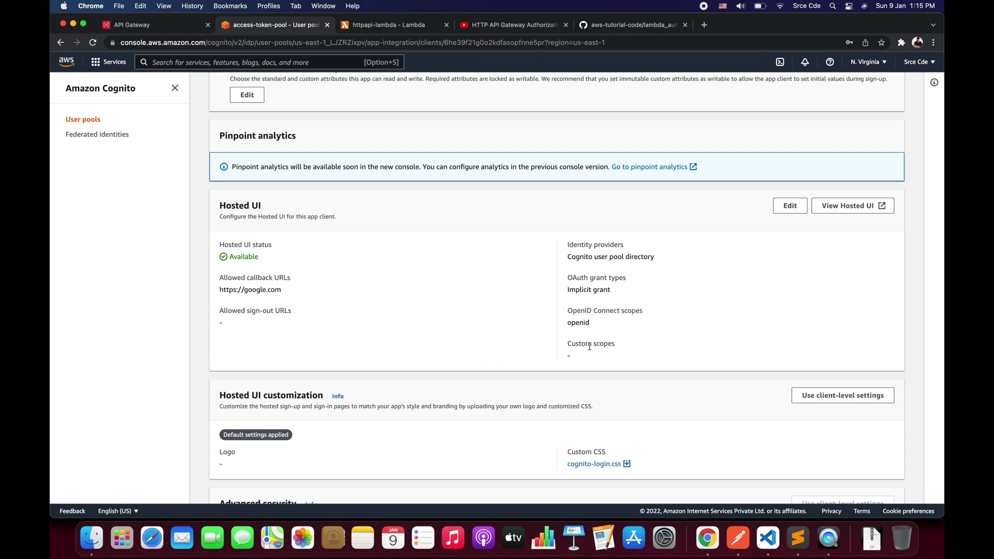
scroll(620, 371, down, 3)
scroll(620, 371, up, 8)
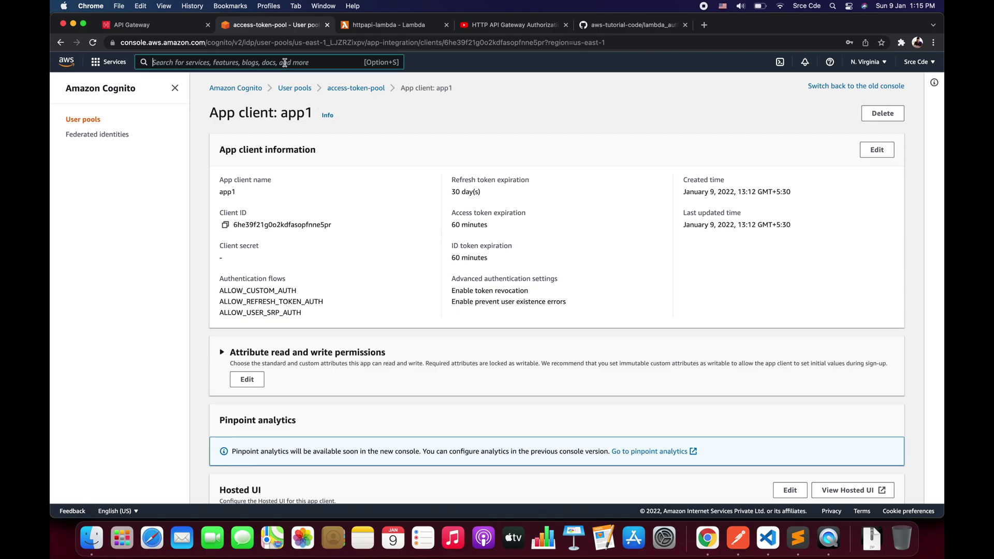
Open the Lambda console from the search bar and start a new function
click(284, 62)
text(lamb)
text(da)
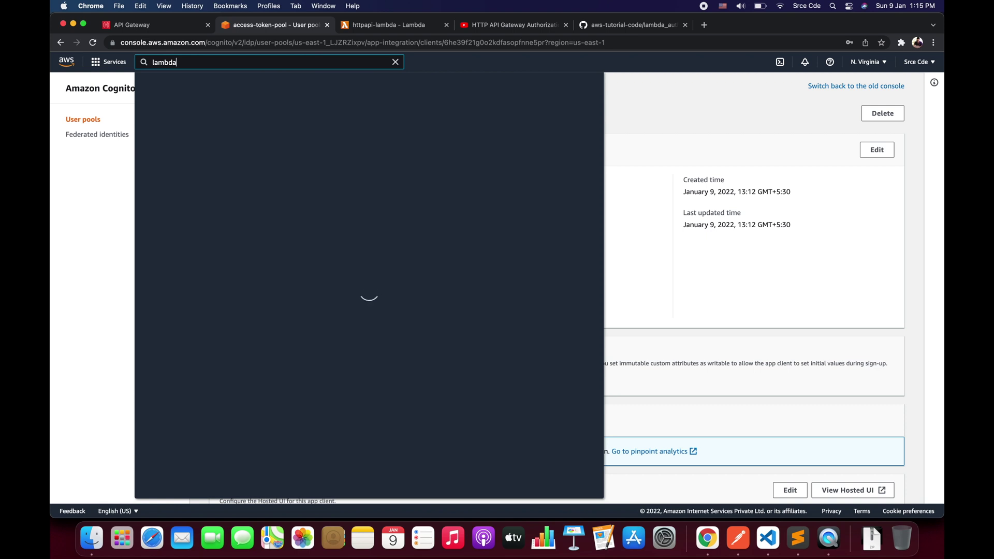
super+click(316, 142)
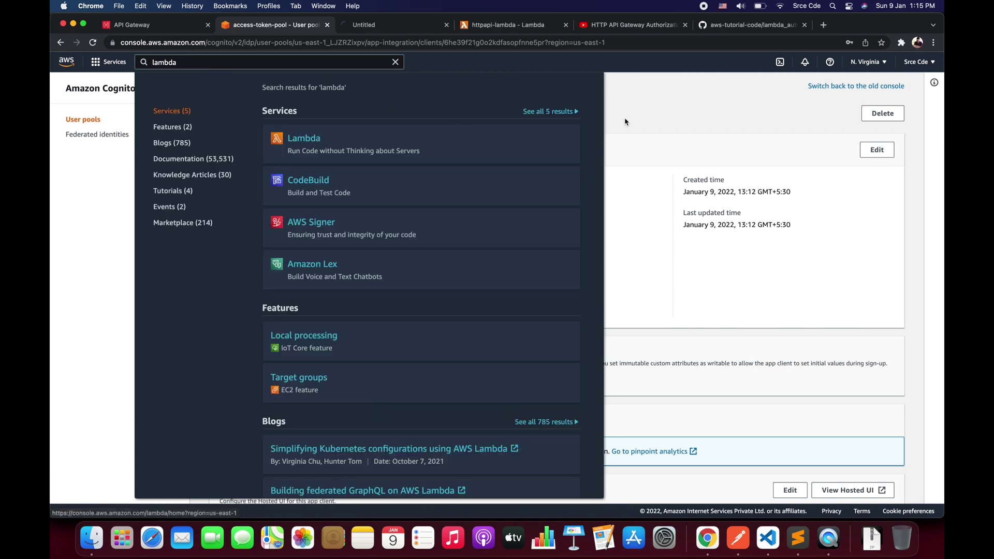
click(380, 25)
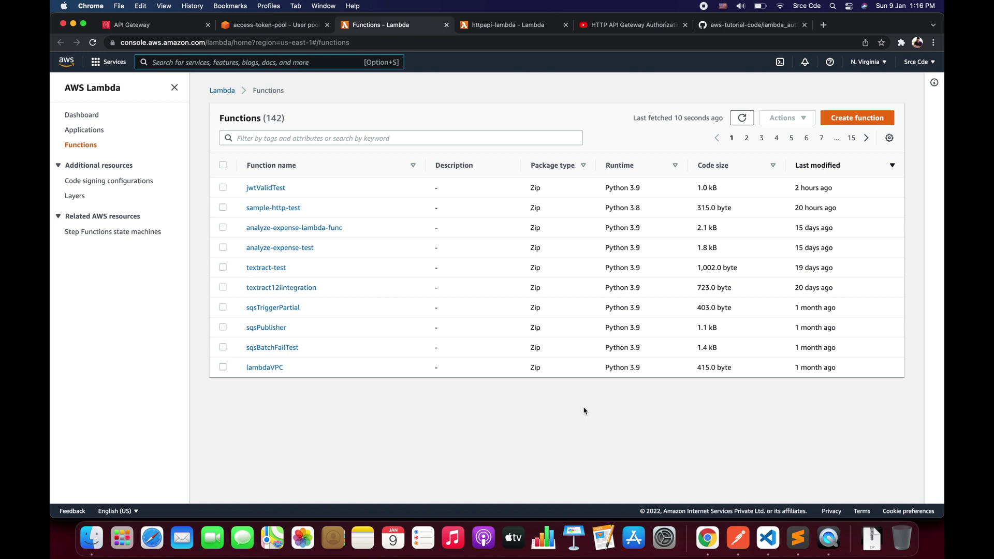
click(872, 119)
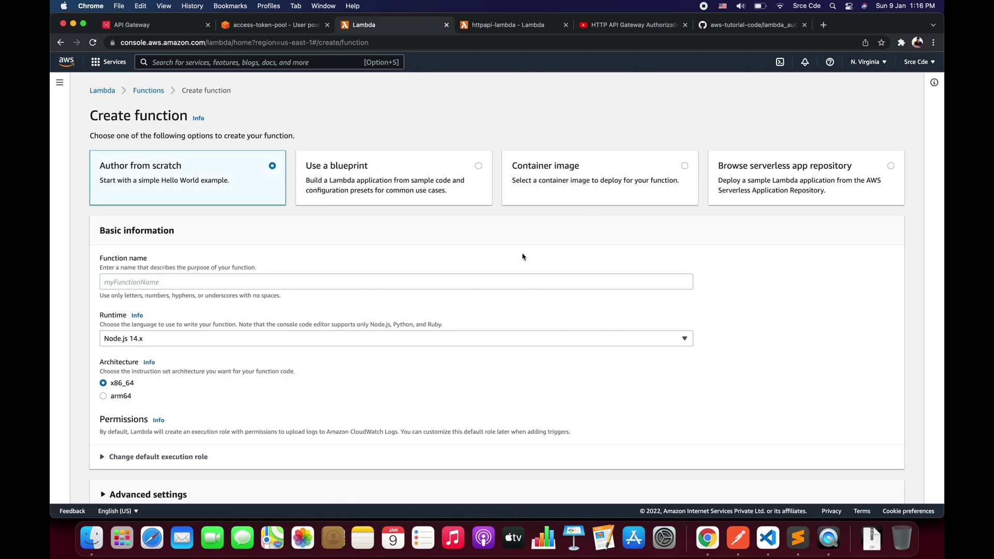
Create function lambdaAuthorizer on Python 3.9 with a new basic execution role
click(225, 276)
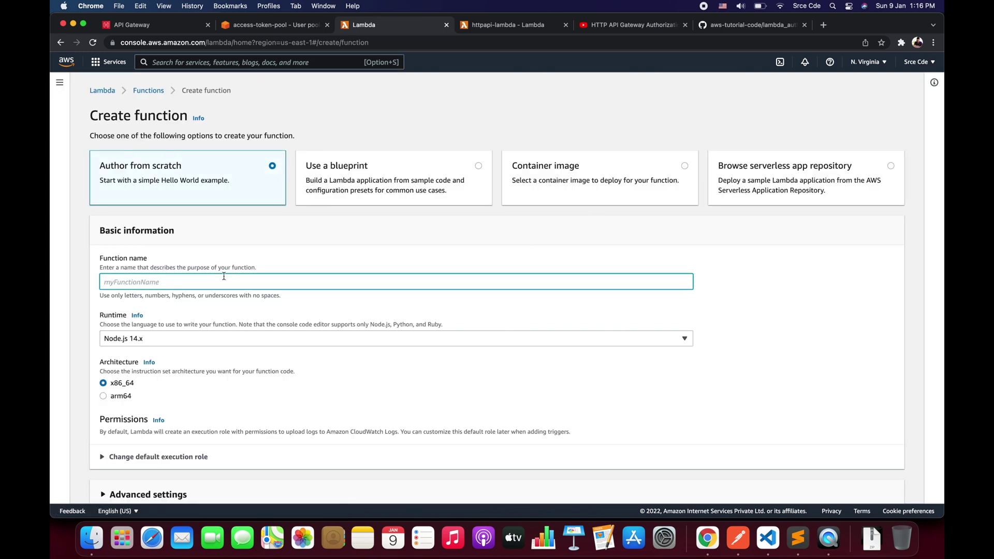
text(lambdaAuthorizwe)
key(BackSpace)
text(zer)
click(175, 340)
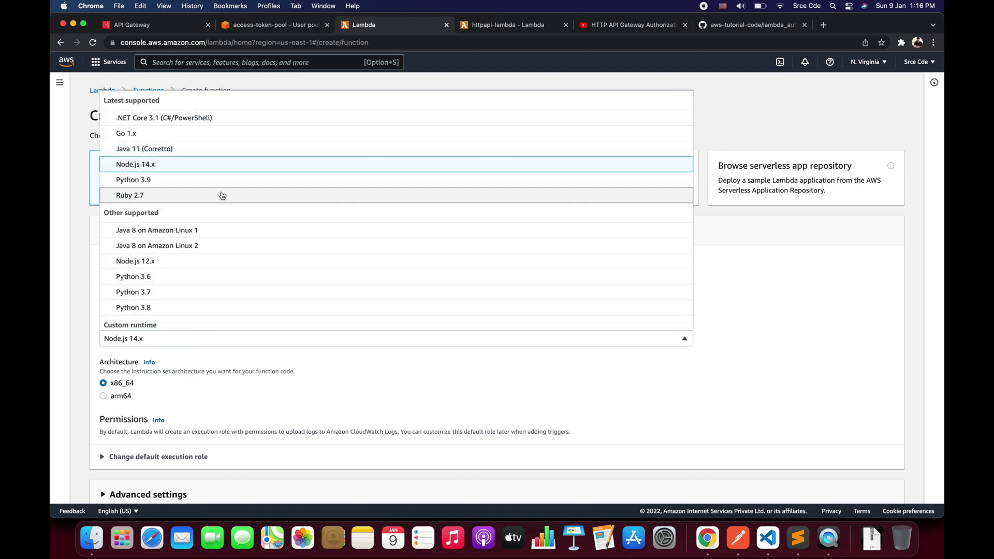
click(216, 180)
click(137, 456)
scroll(136, 456, down, 2)
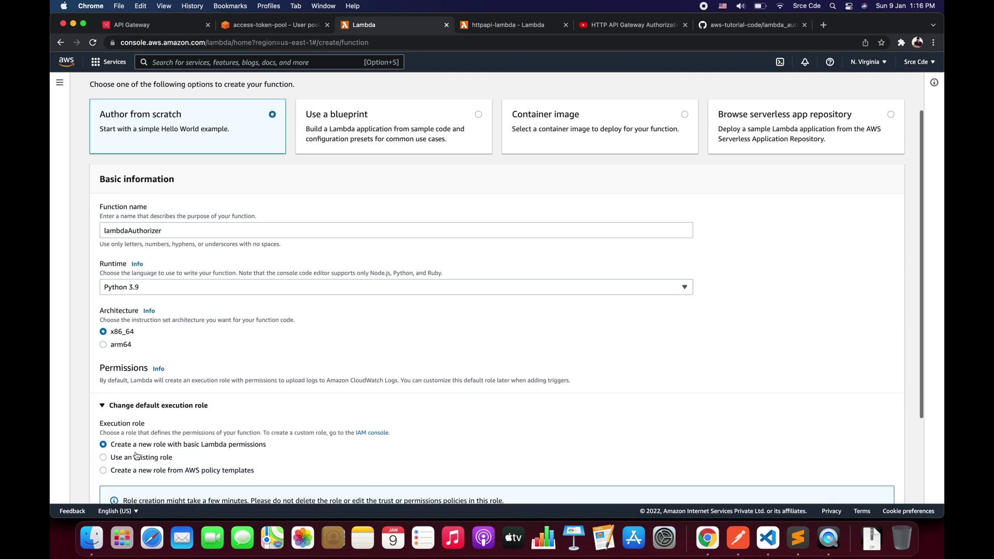
scroll(136, 456, down, 5)
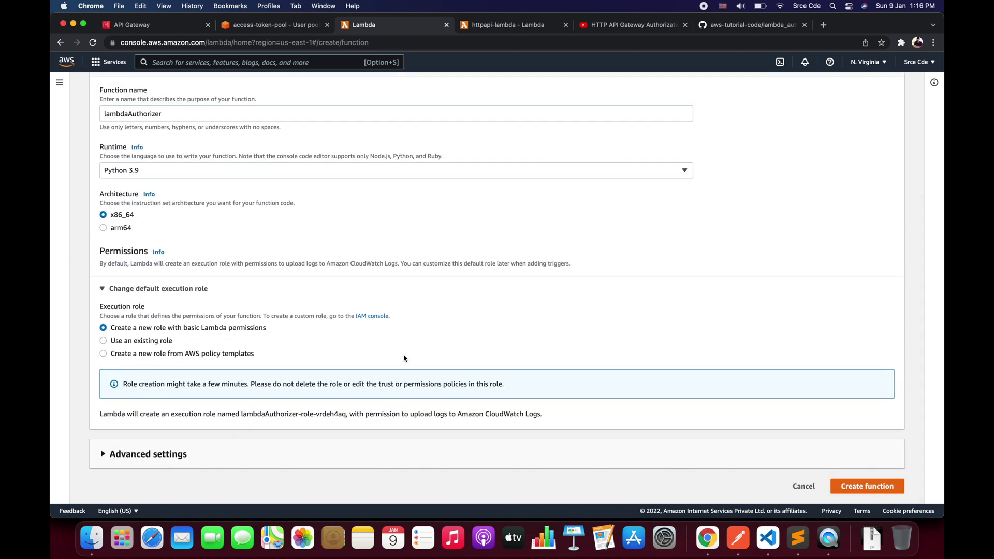
click(867, 487)
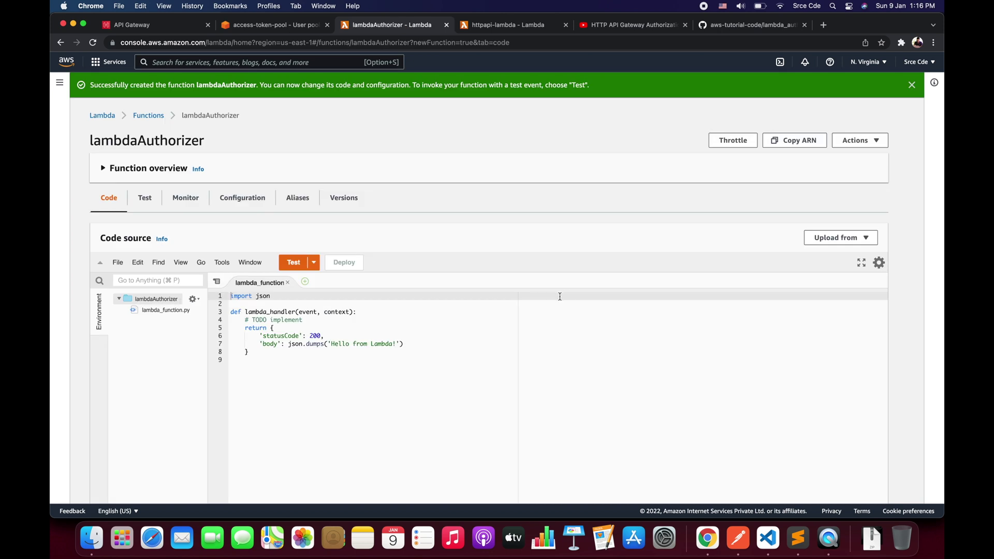
scroll(471, 264, down, 3)
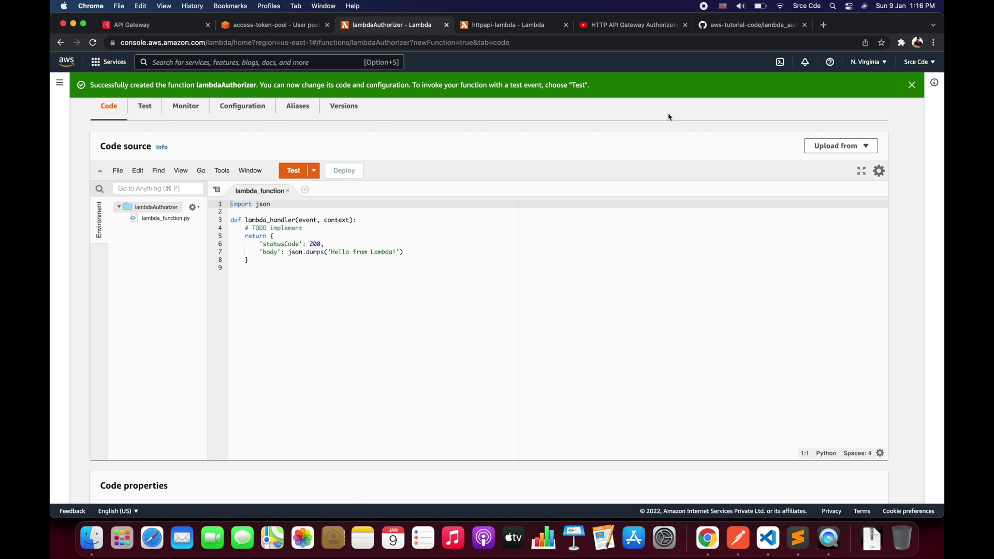
Replace lambdaAuthorizer's default lambda_function.py with all 111 lines of lambda_authorizer_jwt.py from GitHub
click(738, 31)
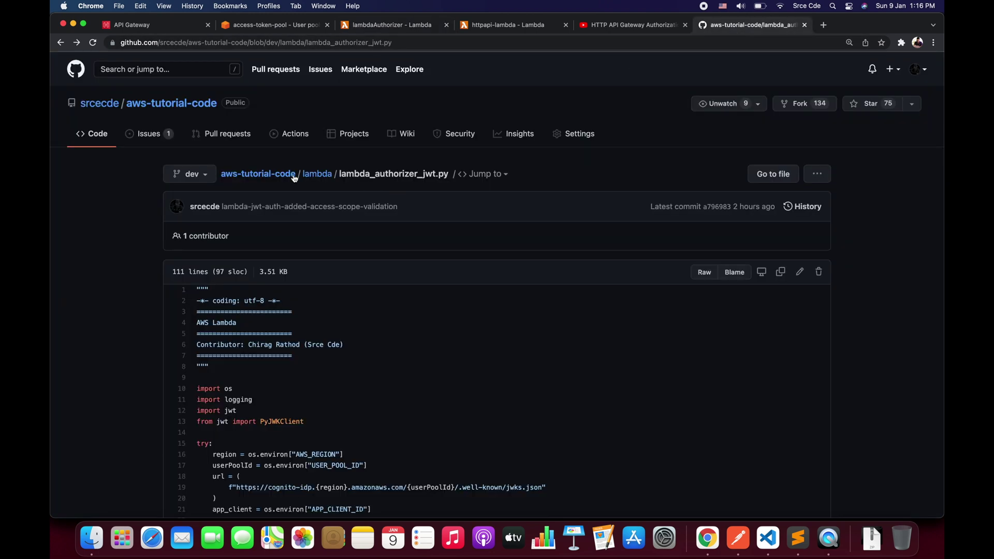
scroll(321, 331, down, 5)
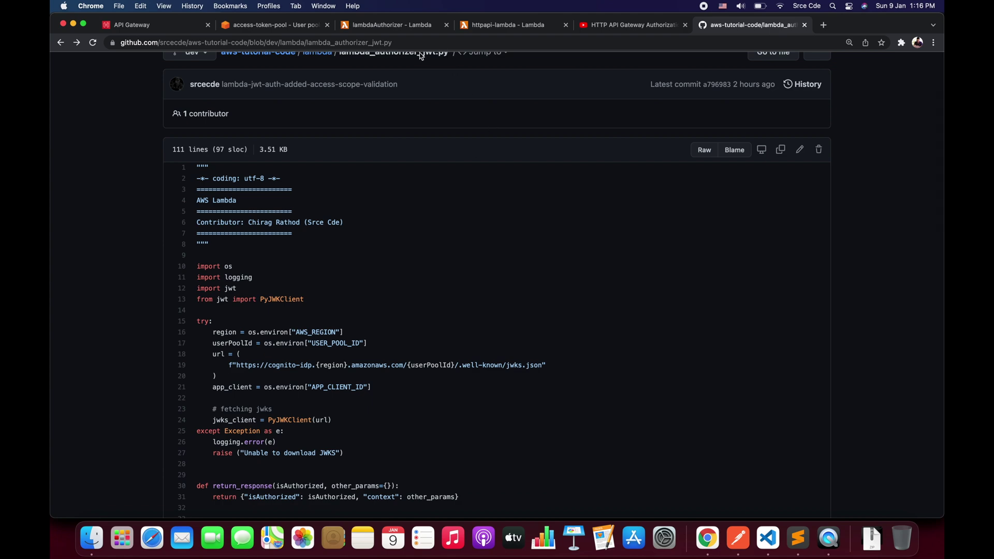
scroll(384, 256, down, 10)
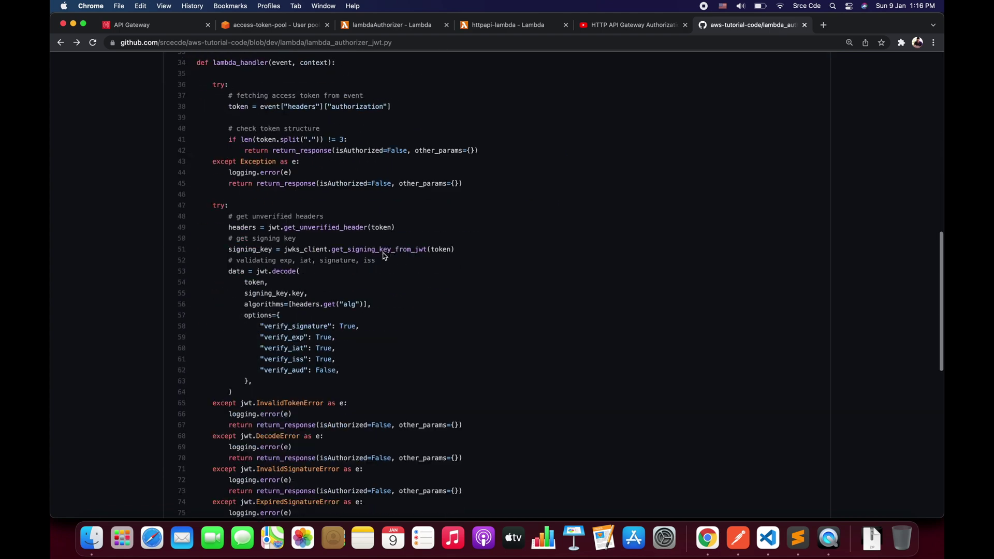
scroll(385, 255, up, 8)
scroll(384, 256, up, 6)
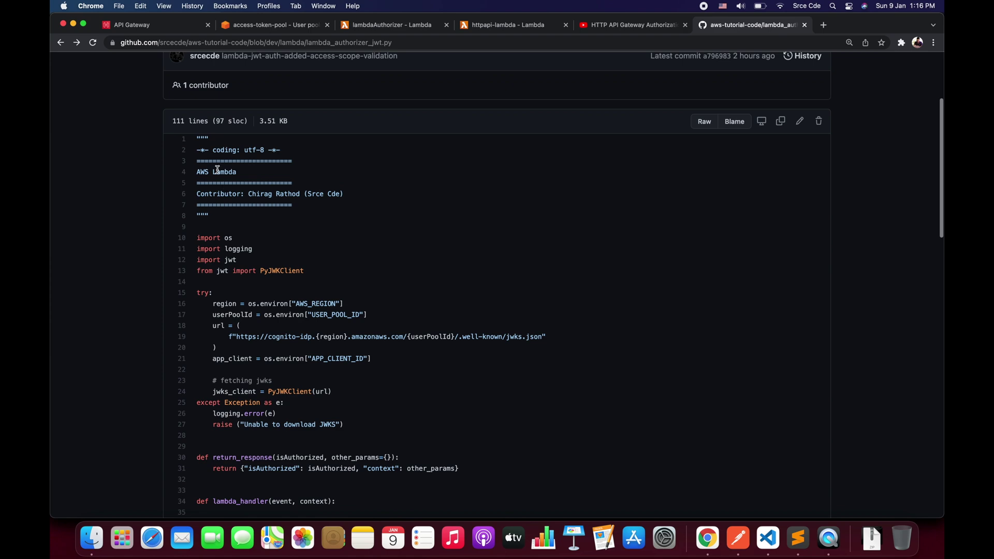
drag(197, 141, 463, 428)
key(super+c)
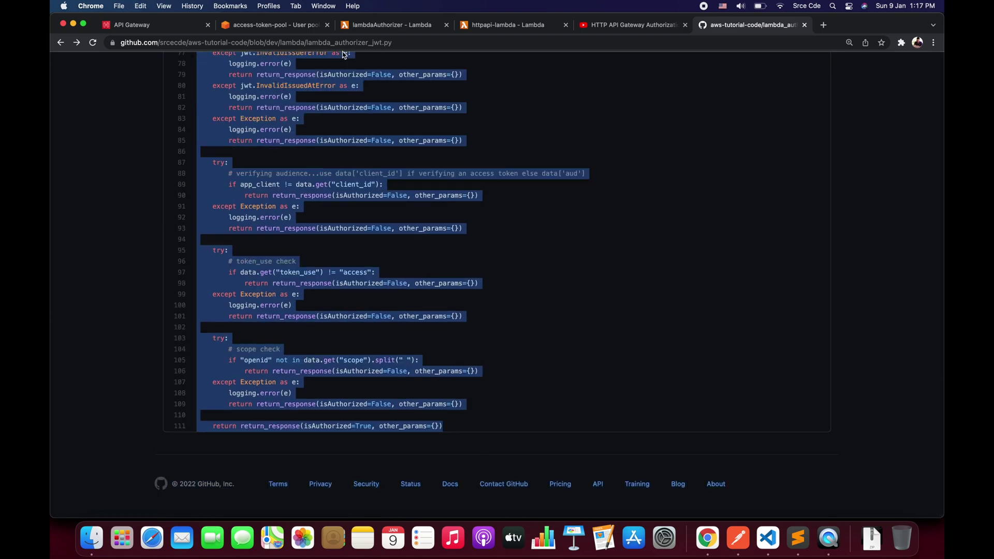
click(408, 30)
click(366, 305)
key(super+a)
key(super+v)
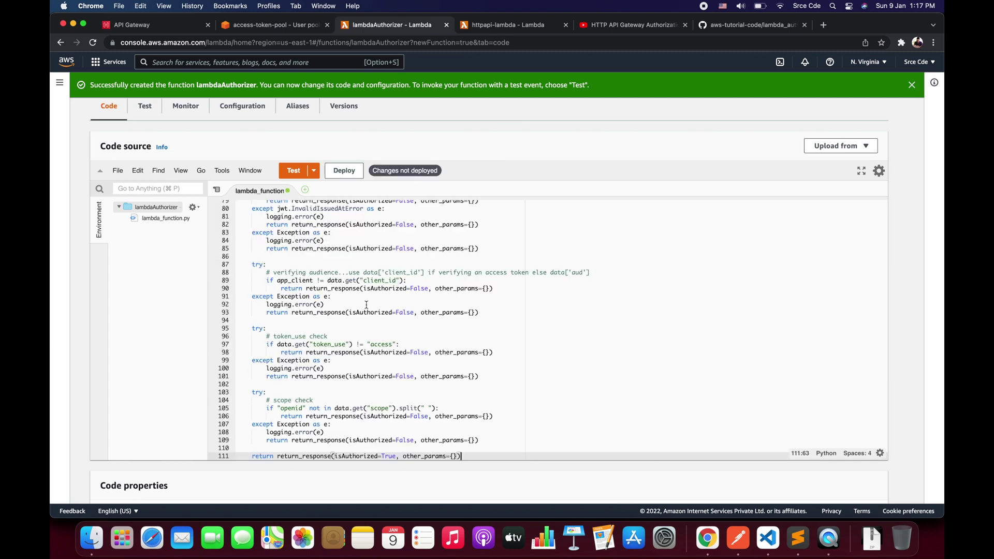
Deploy the pasted JWT authorizer code, then scroll down to the empty Layers panel
click(356, 172)
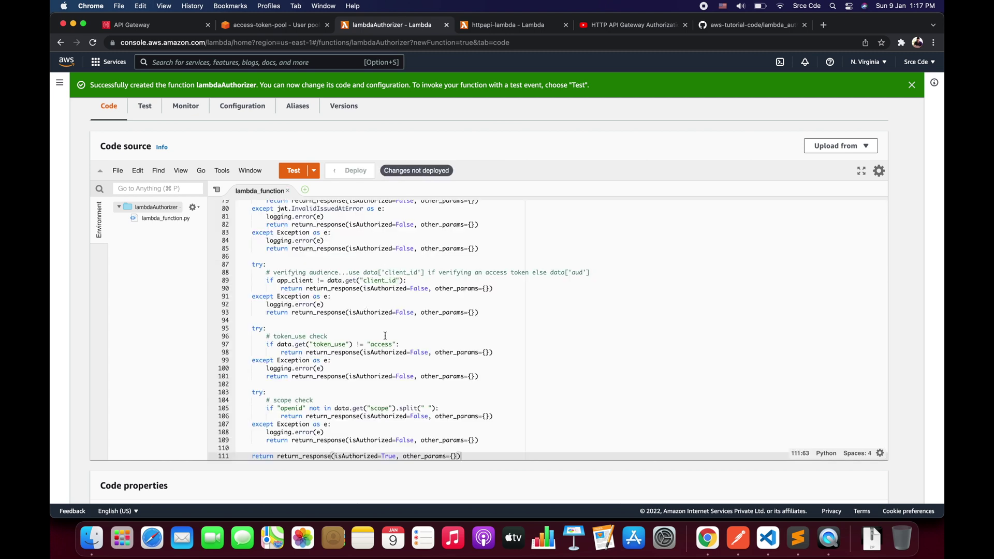
scroll(385, 336, up, 15)
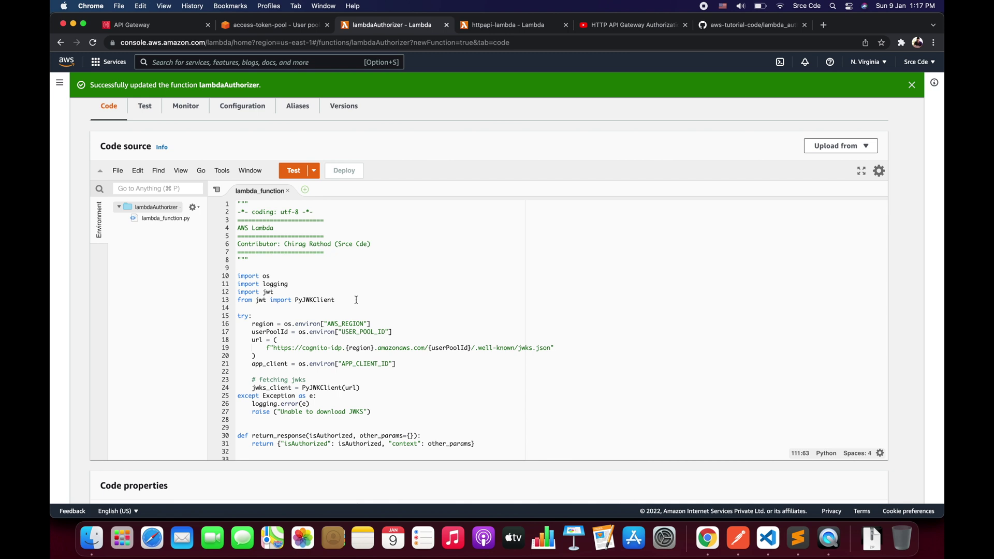
double_click(268, 292)
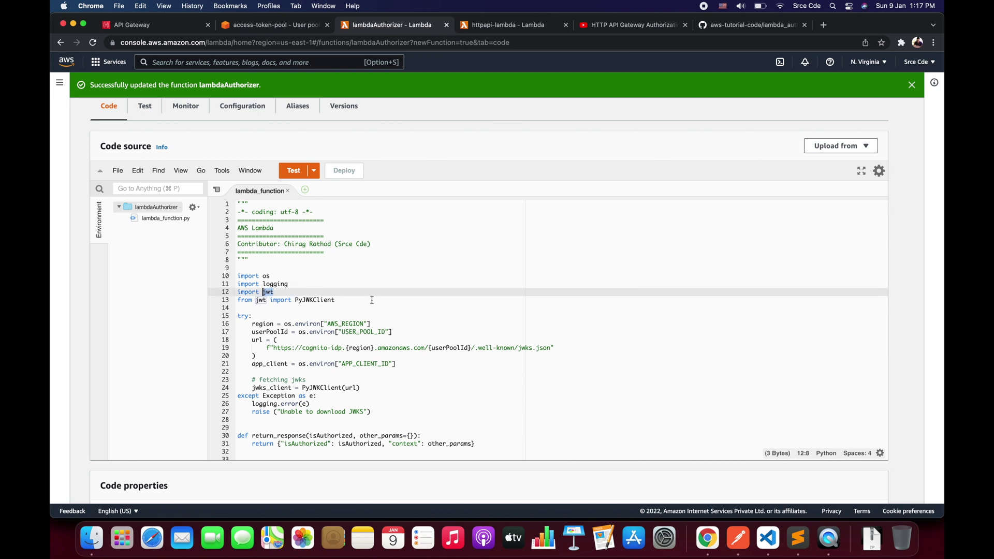
scroll(492, 300, down, 1)
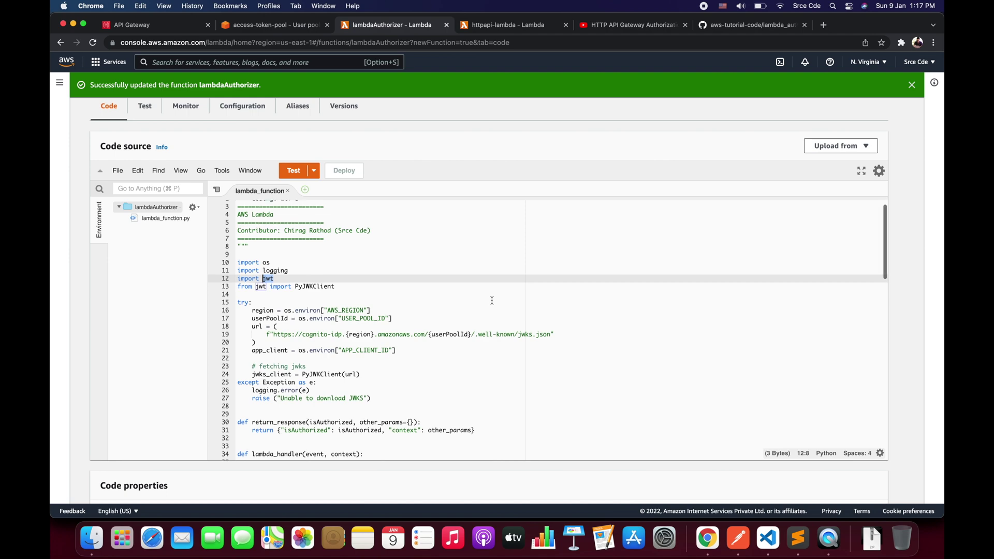
scroll(492, 300, down, 20)
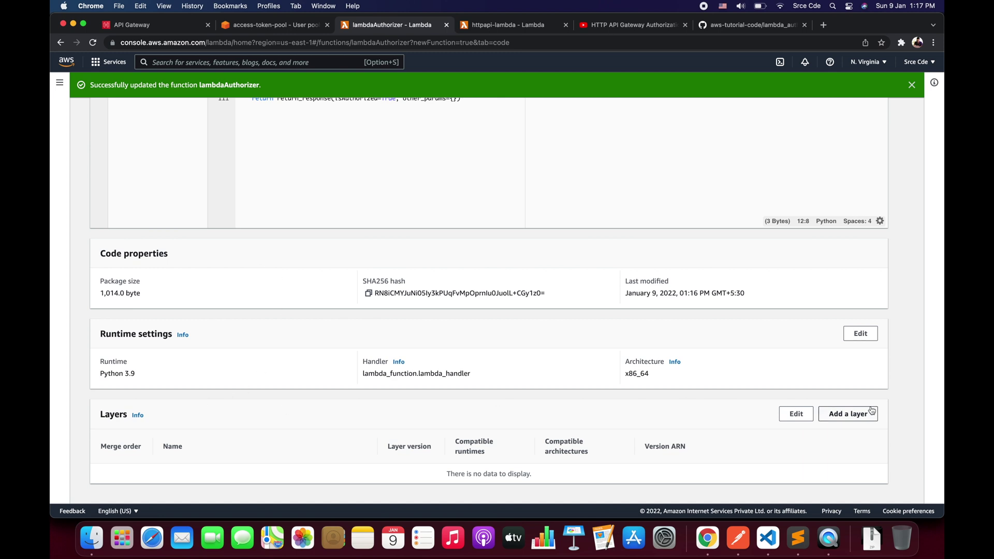
Add a Custom layer to lambdaAuthorizer: pyjwt-crypto, version 1
click(849, 415)
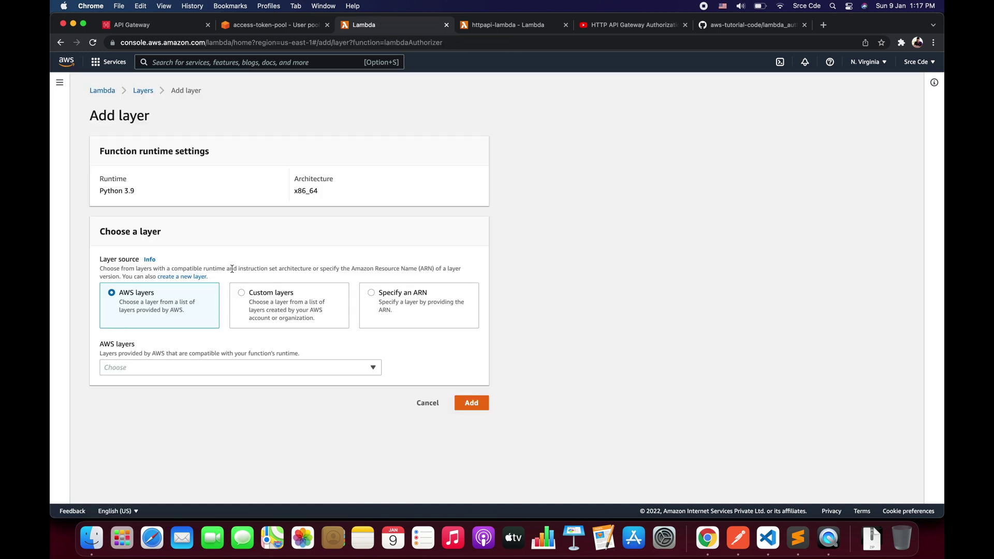
click(241, 295)
click(201, 369)
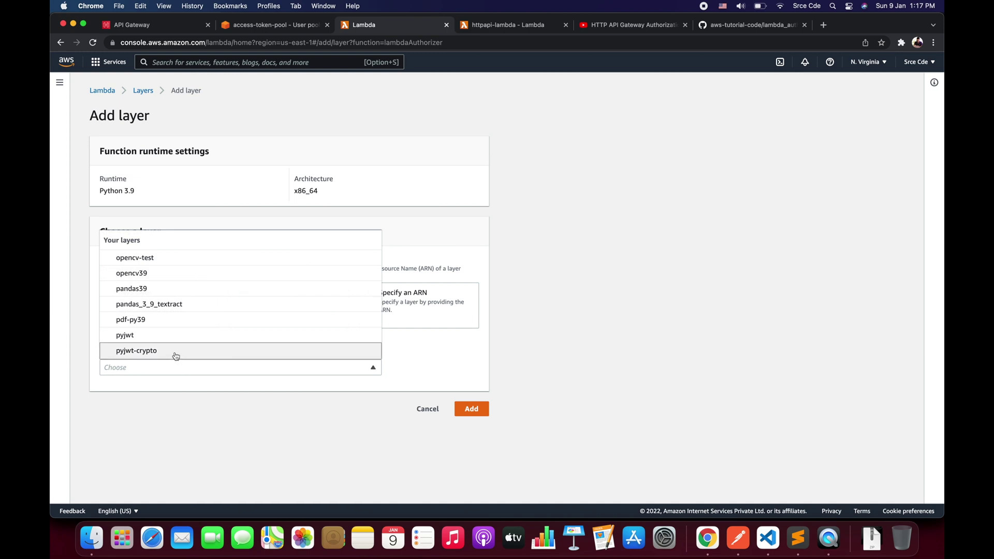
click(177, 356)
click(174, 402)
click(165, 440)
click(475, 442)
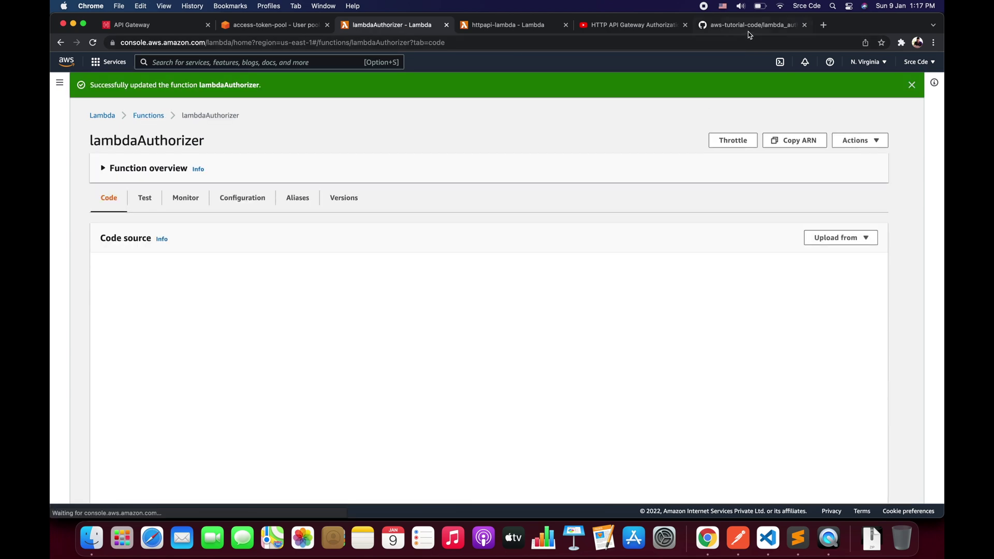
Go from the authorizer file on GitHub to the aws-tutorial-code root, then into lambda-layers-package/python3.9
click(747, 29)
scroll(447, 241, up, 5)
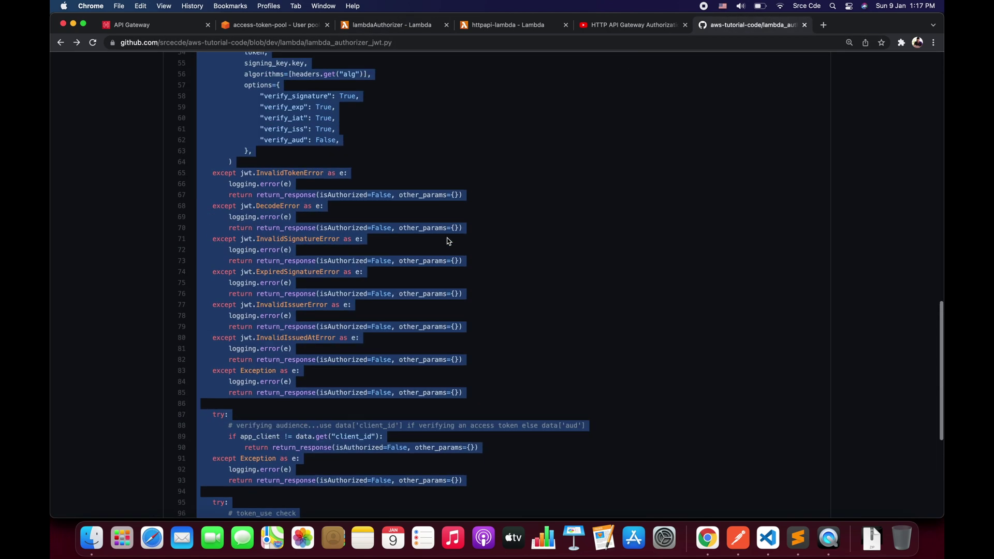
click(547, 238)
scroll(547, 238, up, 10)
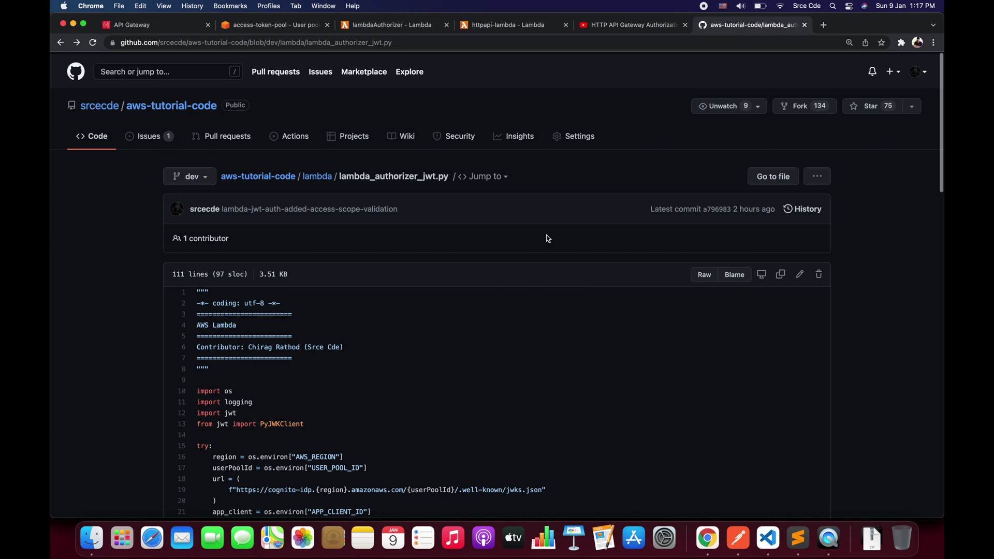
click(264, 174)
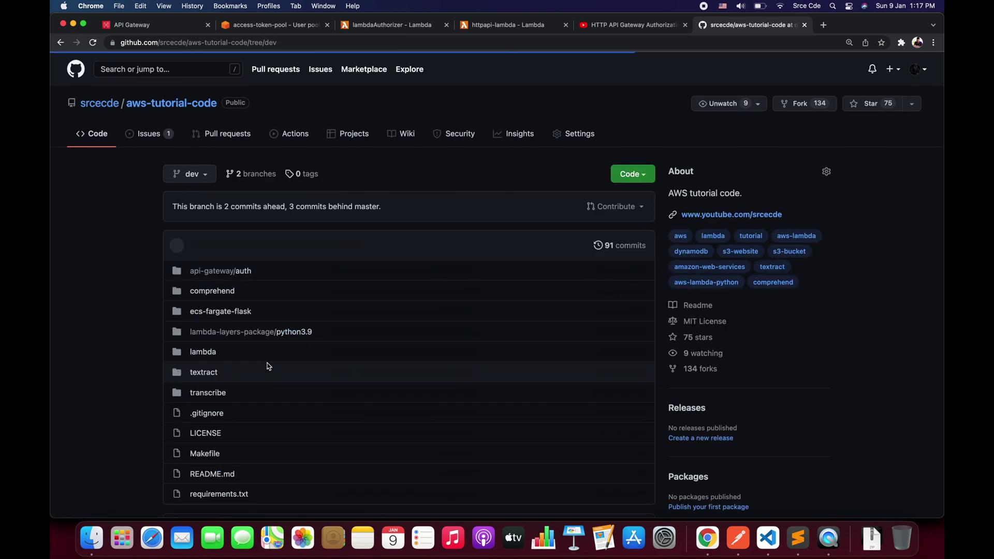
click(289, 334)
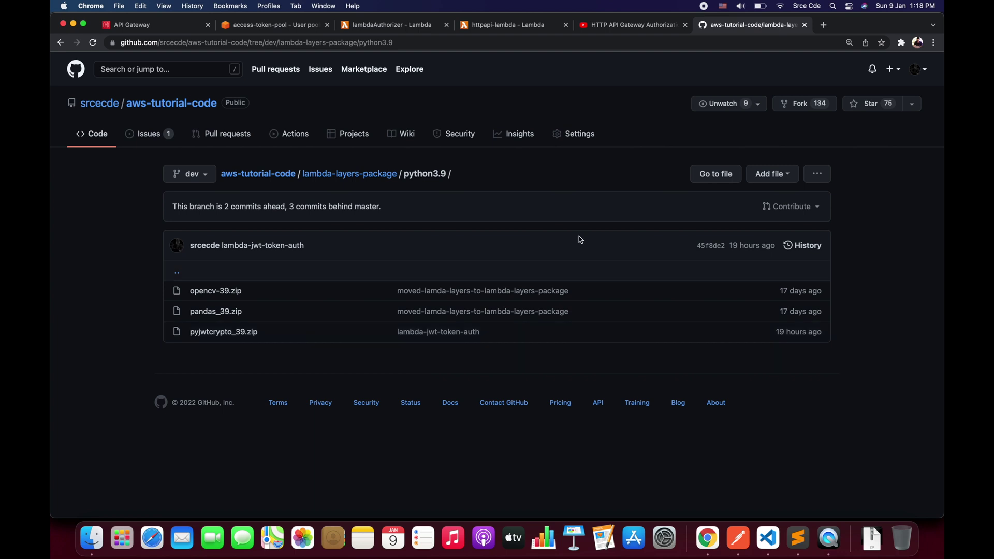
Return to lambdaAuthorizer's code and highlight the setup block on lines 16–21
click(390, 27)
scroll(410, 251, down, 5)
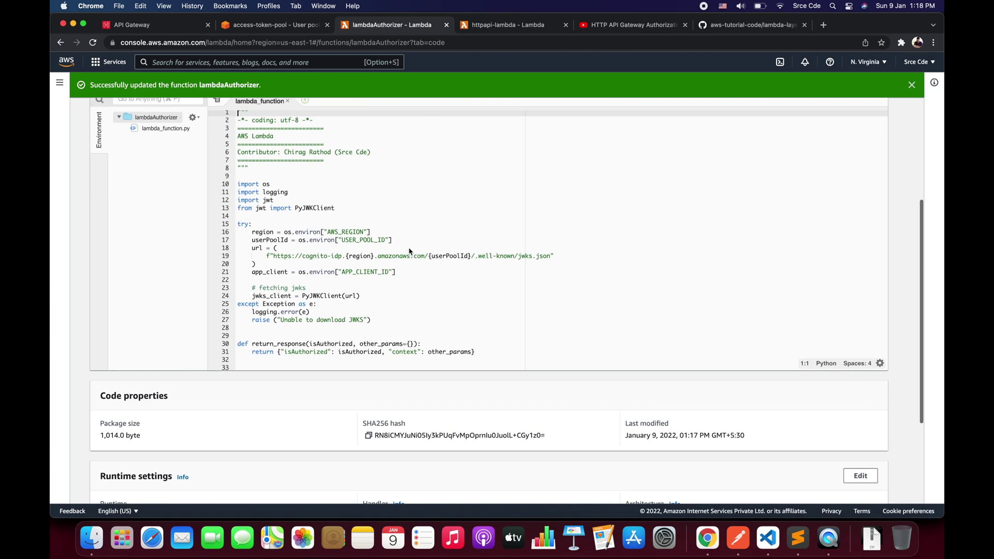
scroll(410, 251, up, 3)
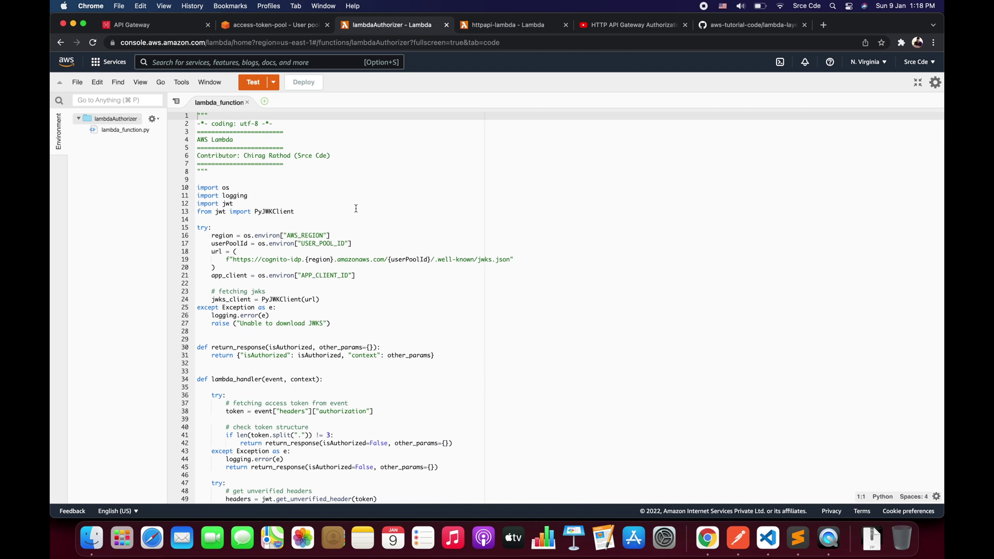
scroll(356, 208, down, 3)
click(212, 189)
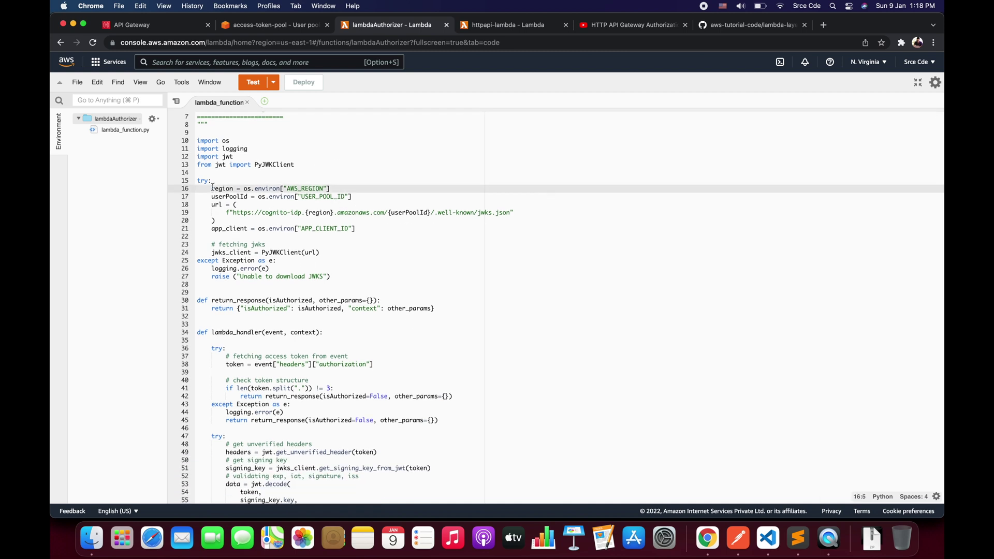
drag(212, 189, 362, 229)
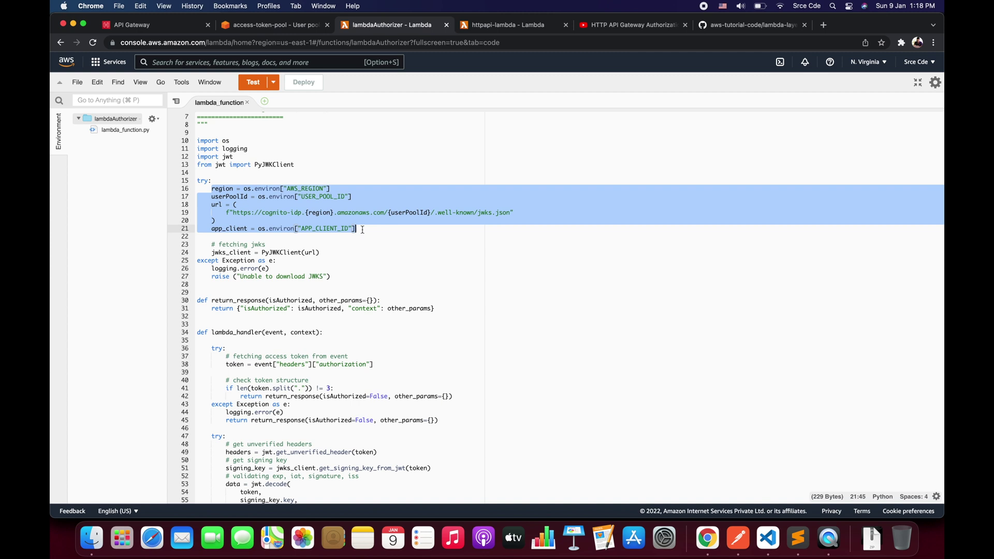
click(362, 229)
Walk through region, userPoolId from USER_POOL_ID, the cognito-idp JWKS url, and app_client
double_click(218, 189)
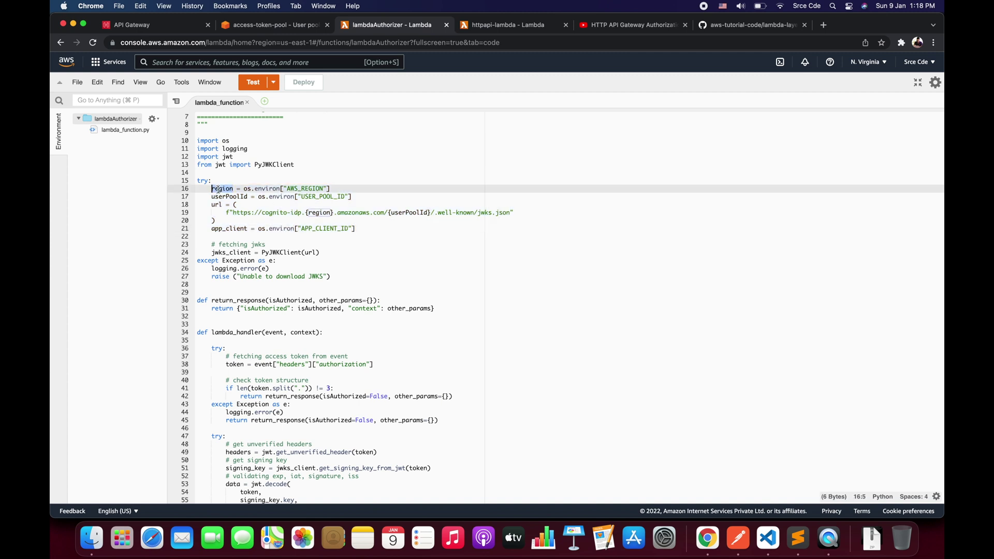
double_click(229, 197)
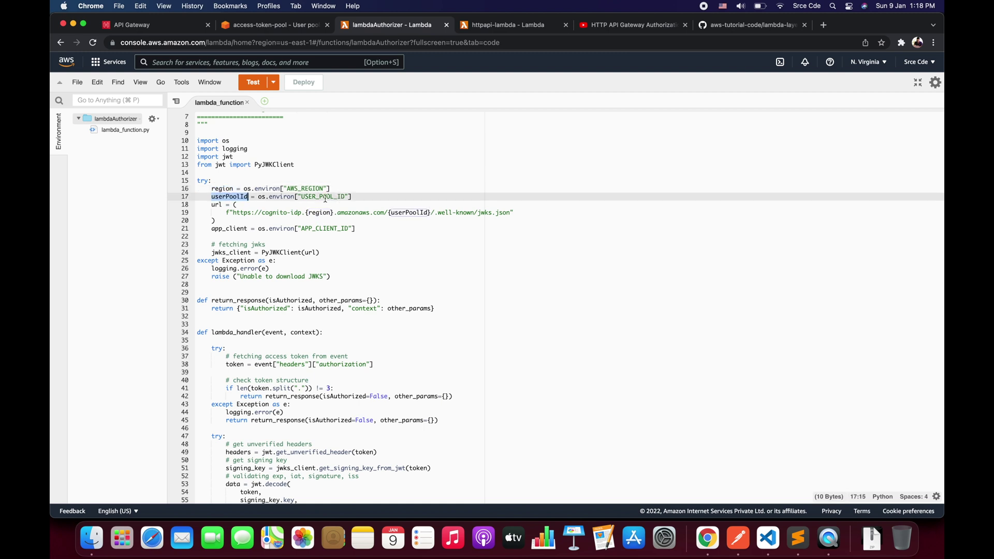
double_click(321, 197)
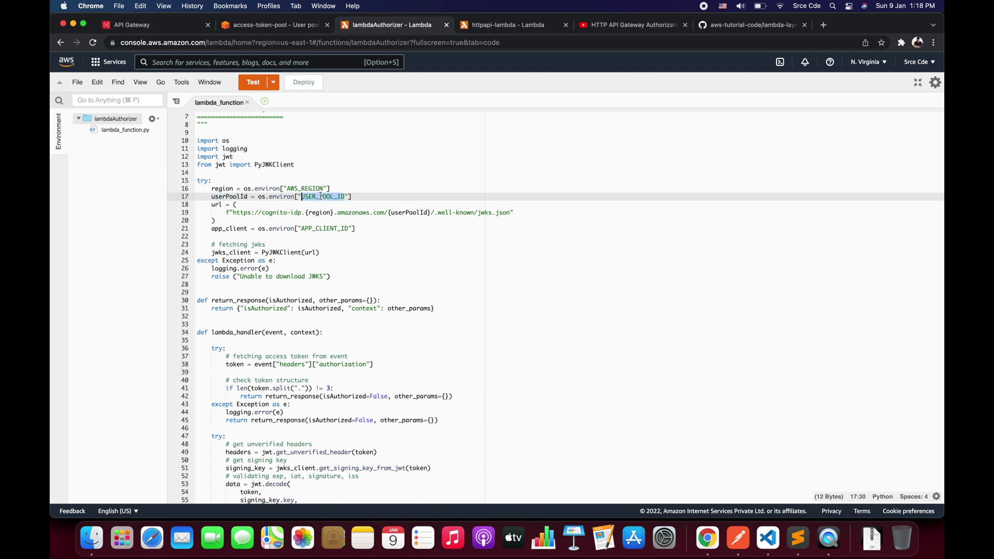
double_click(227, 197)
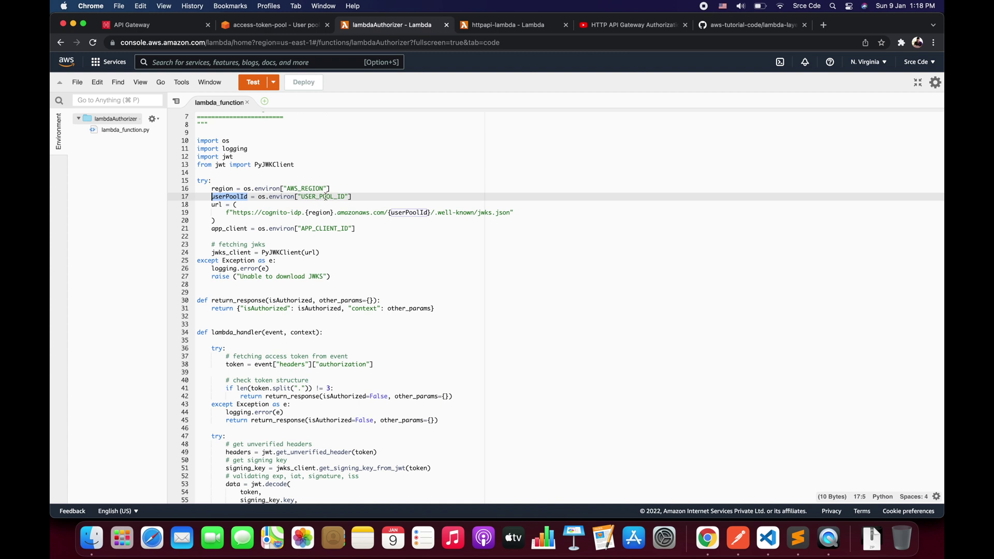
key(End)
double_click(217, 205)
drag(233, 213, 305, 214)
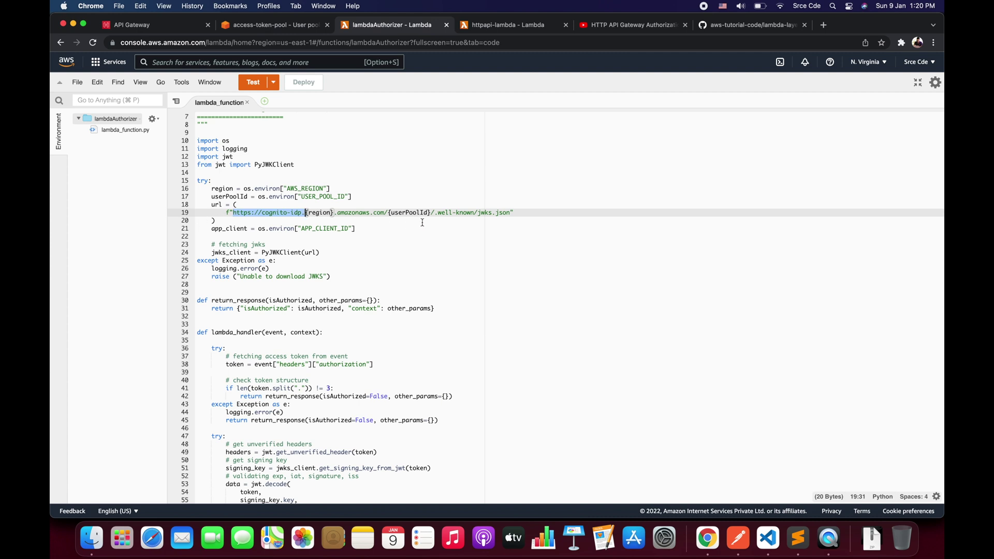
double_click(236, 229)
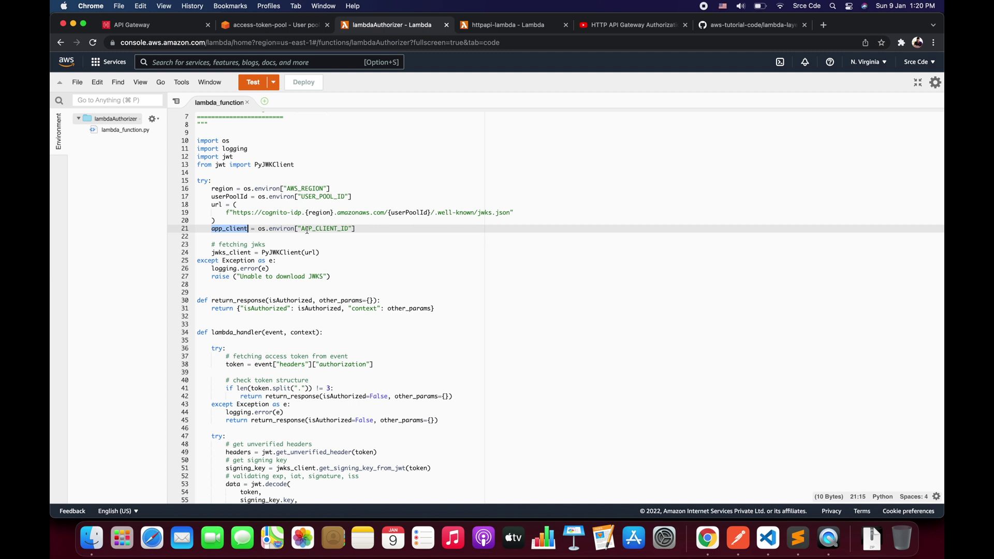
scroll(237, 257, down, 2)
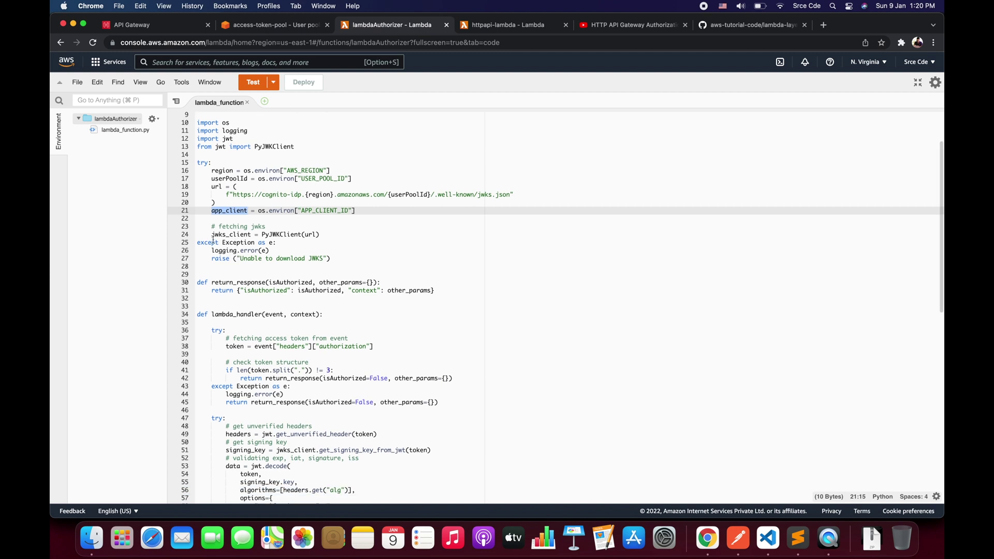
double_click(259, 227)
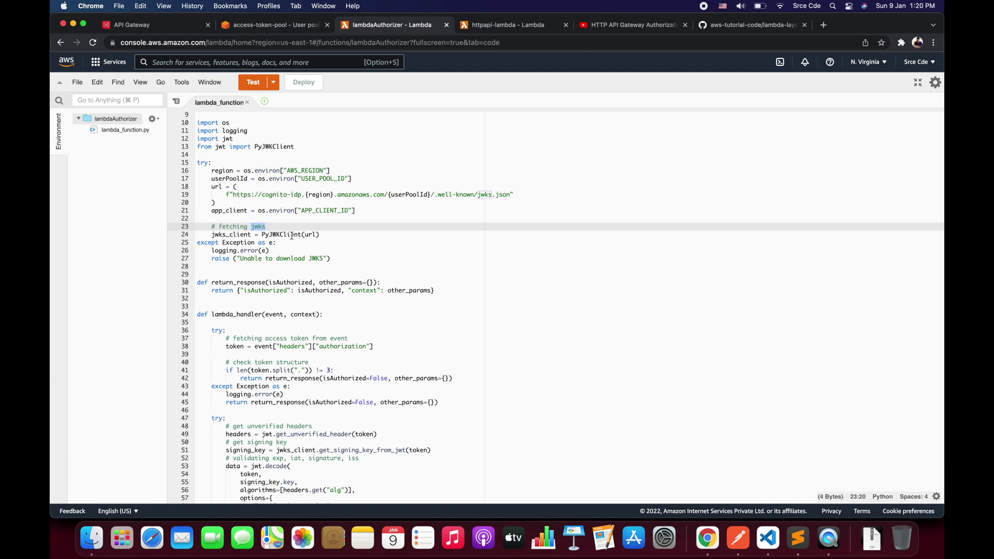
double_click(292, 235)
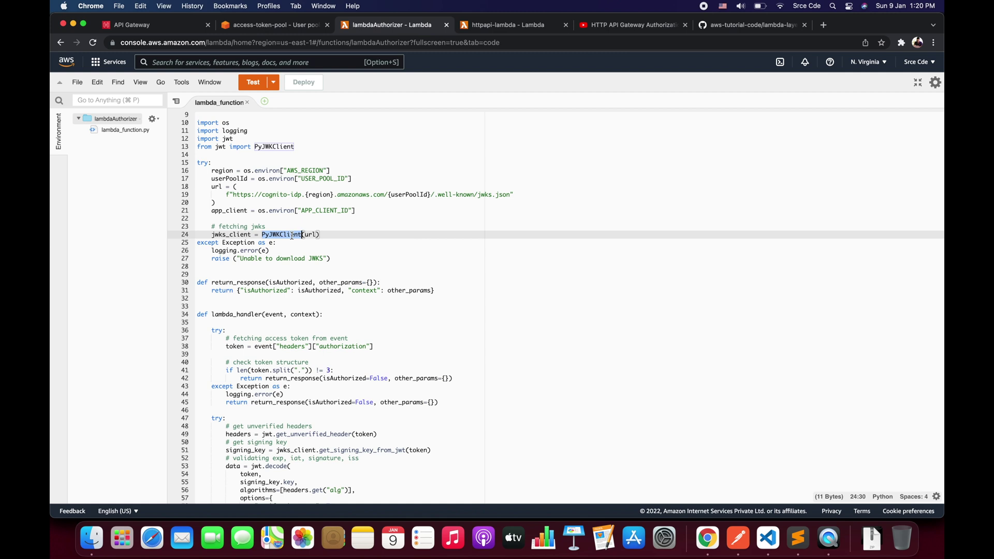
double_click(257, 228)
scroll(257, 227, down, 2)
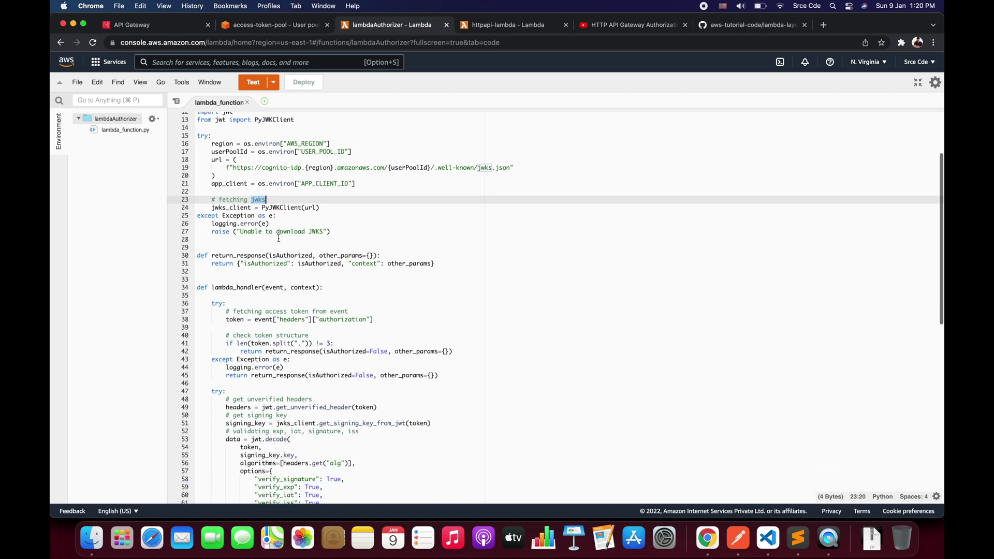
click(235, 207)
double_click(235, 207)
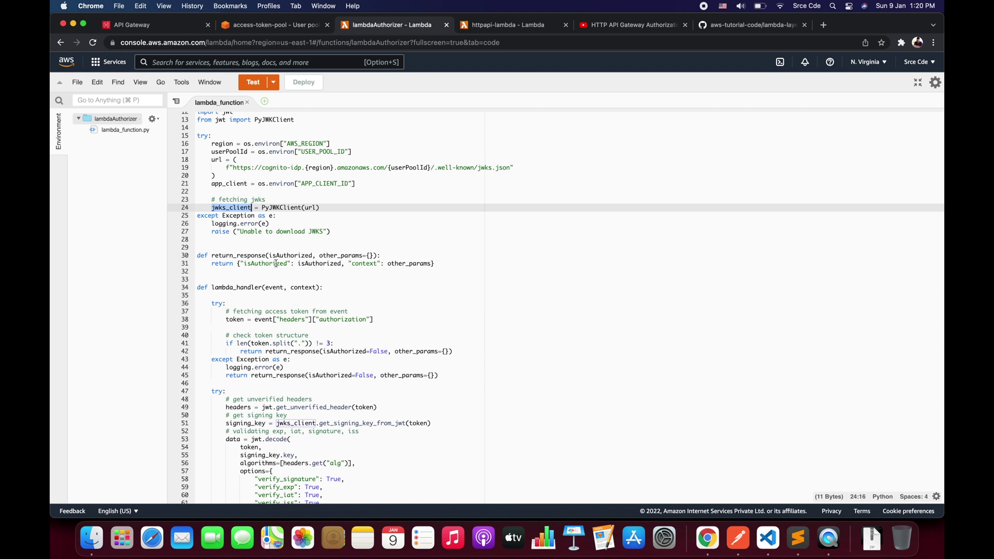
scroll(276, 264, down, 3)
scroll(276, 263, down, 3)
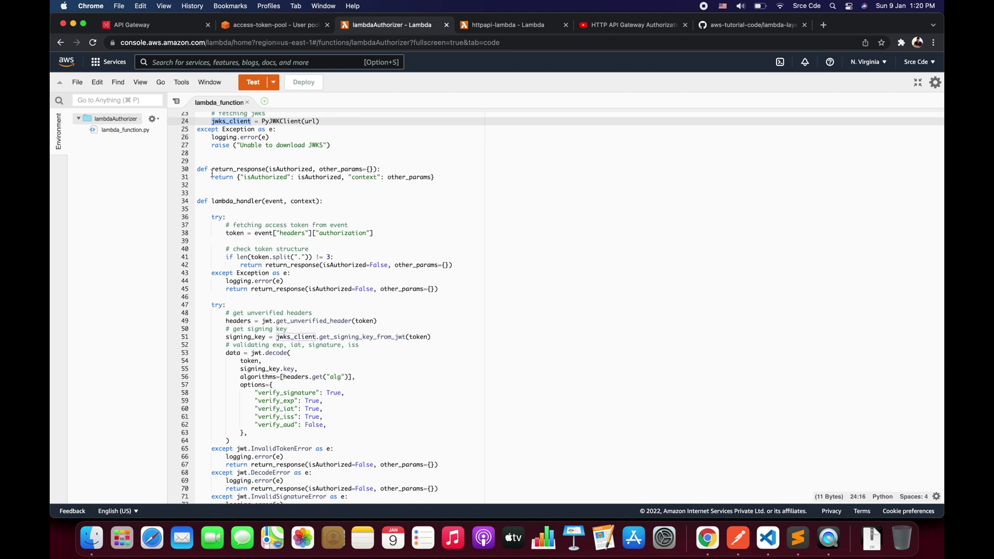
double_click(236, 169)
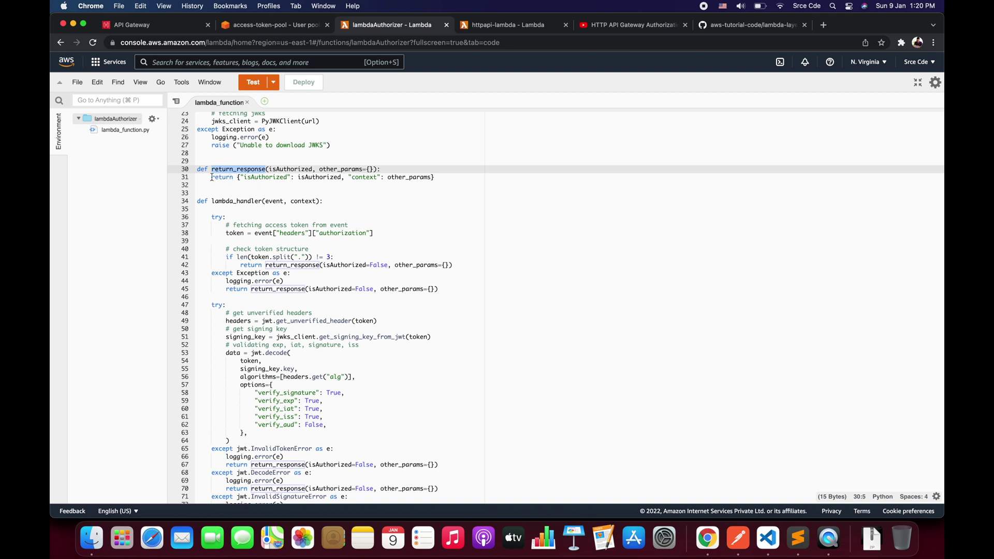
drag(211, 177, 436, 177)
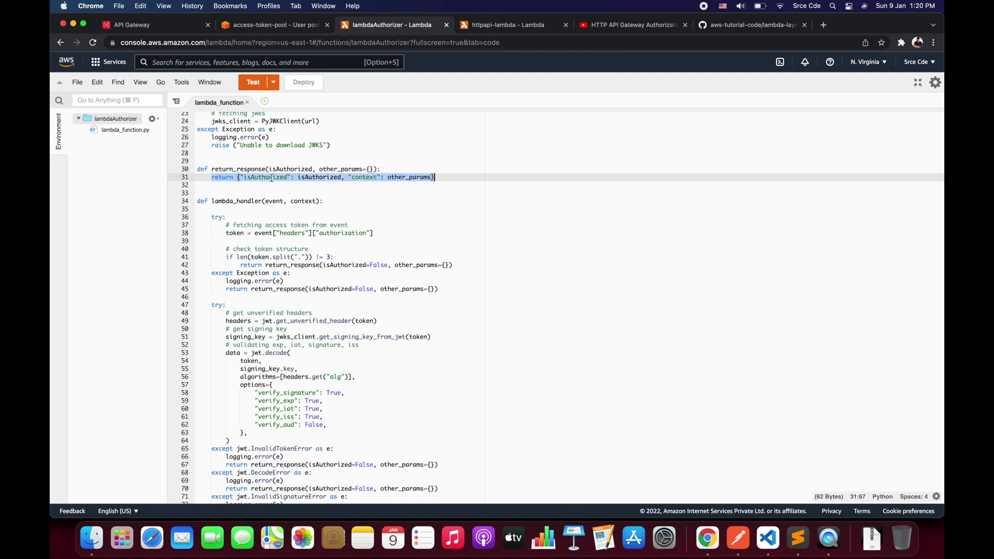
click(327, 178)
double_click(327, 178)
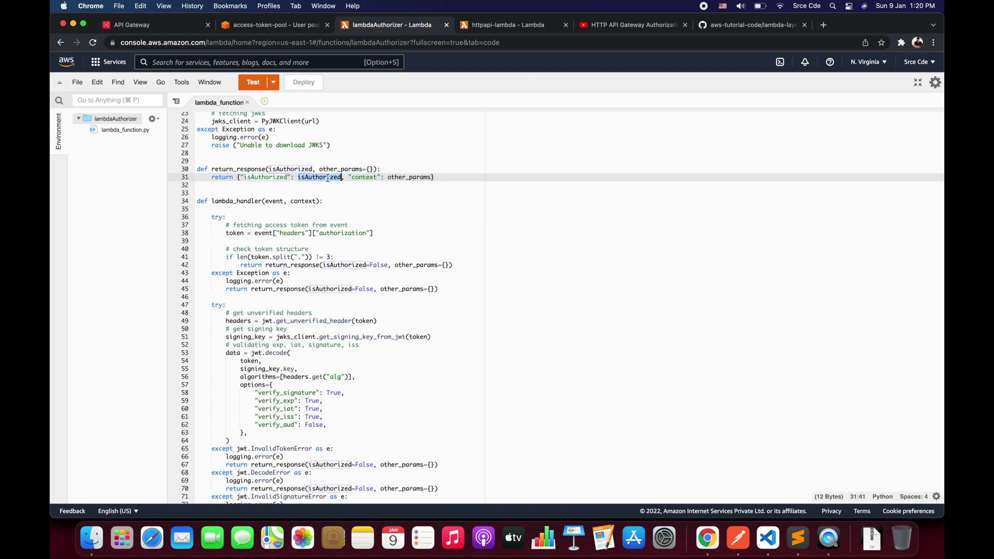
double_click(369, 179)
double_click(414, 178)
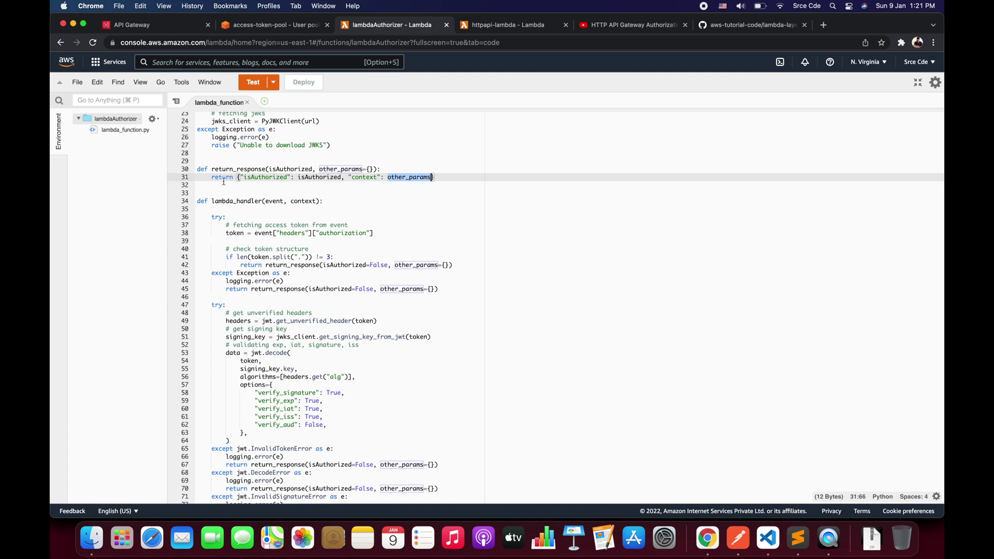
drag(211, 169, 268, 178)
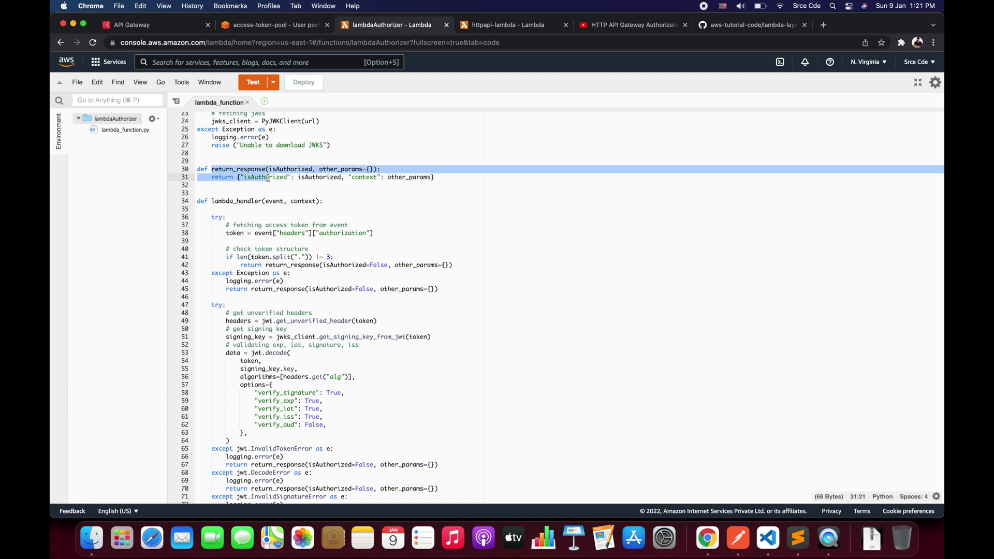
scroll(249, 186, down, 3)
click(223, 132)
drag(226, 187, 372, 190)
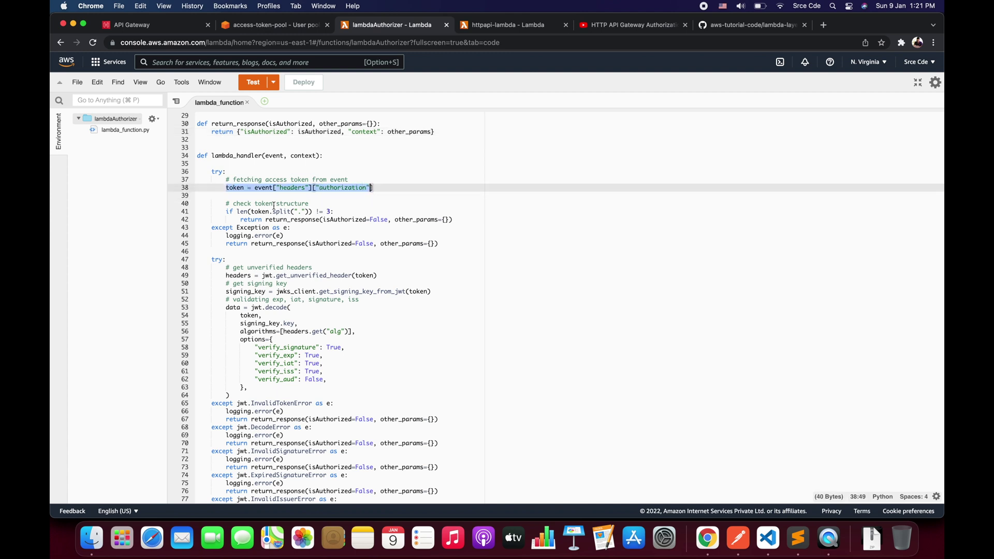
click(236, 189)
double_click(237, 189)
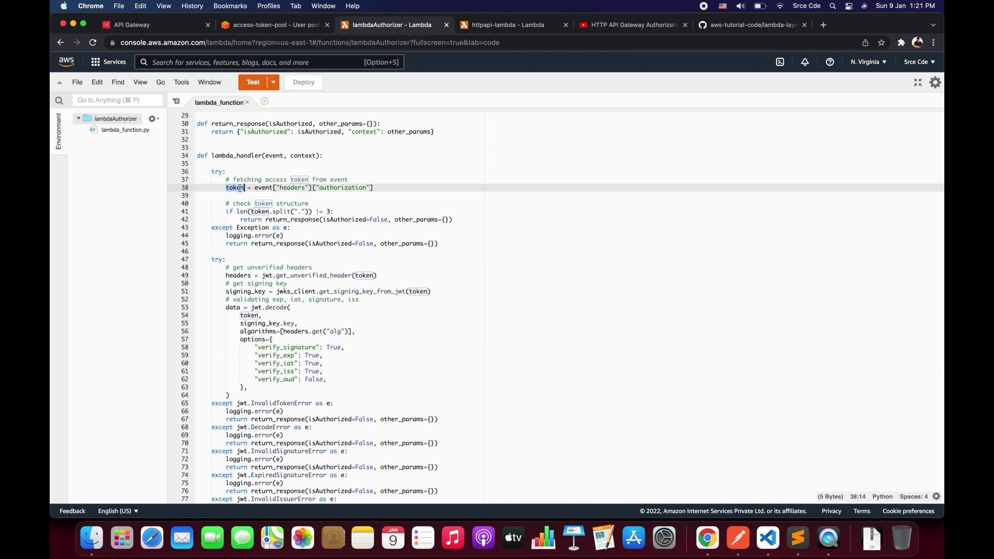
scroll(240, 191, down, 2)
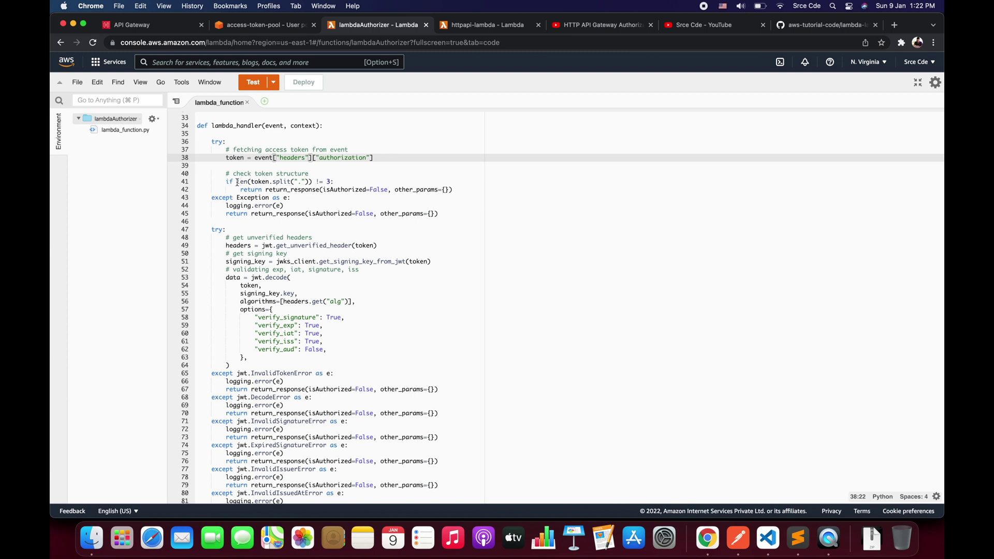
double_click(260, 181)
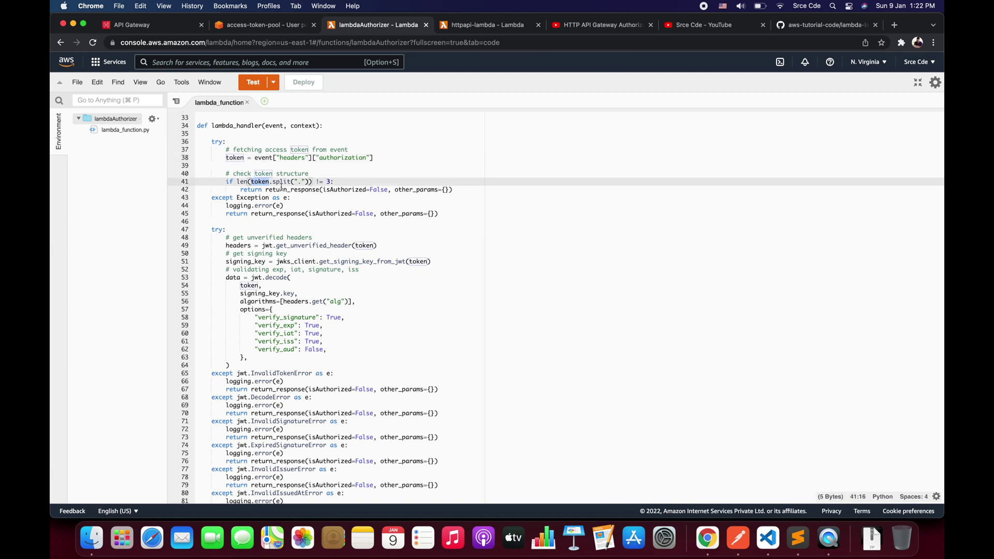
click(302, 182)
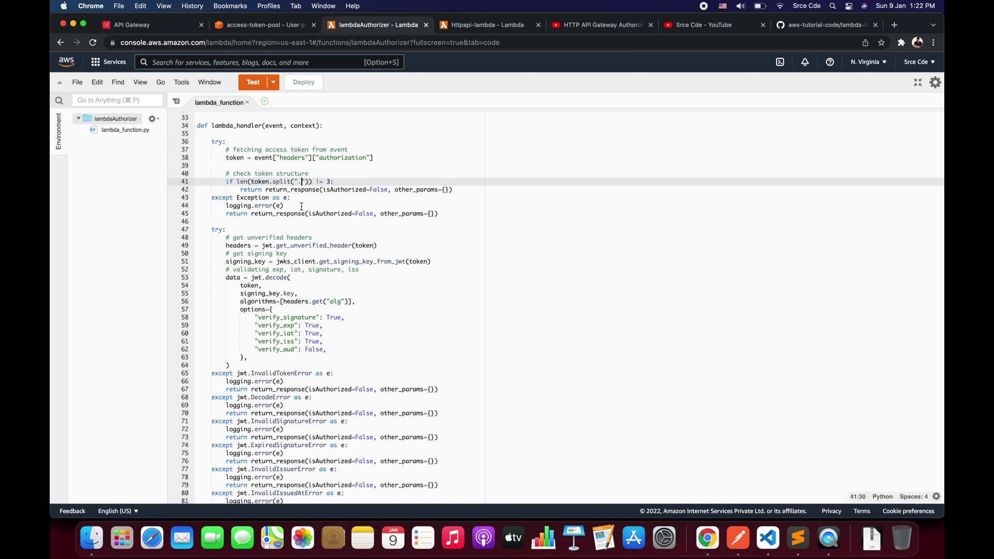
key(shift+Left)
click(299, 182)
click(694, 27)
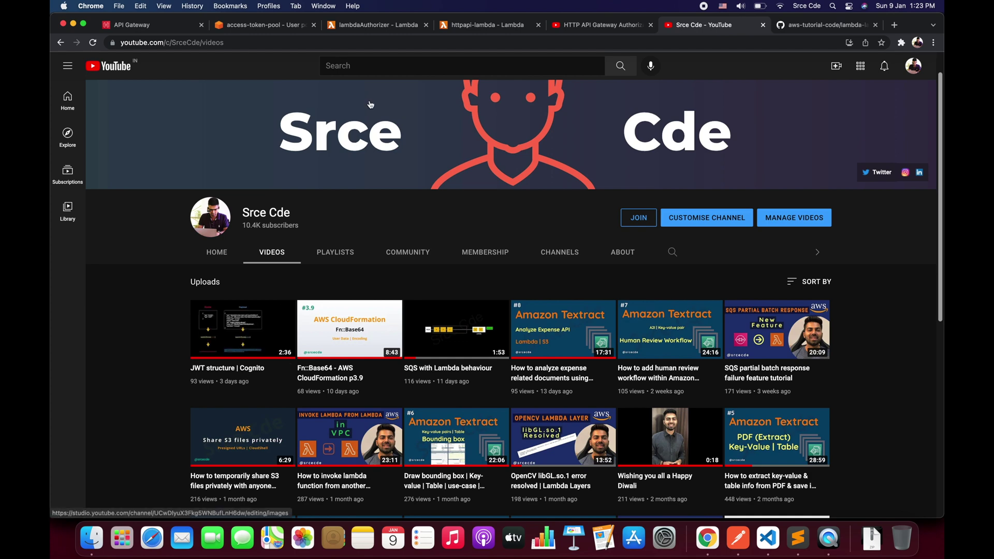
click(379, 30)
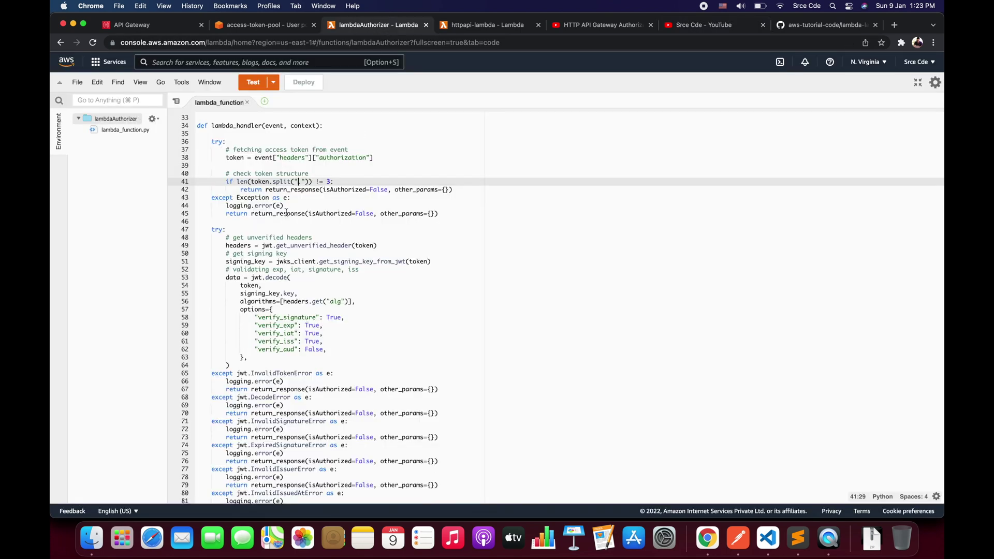
scroll(285, 212, down, 2)
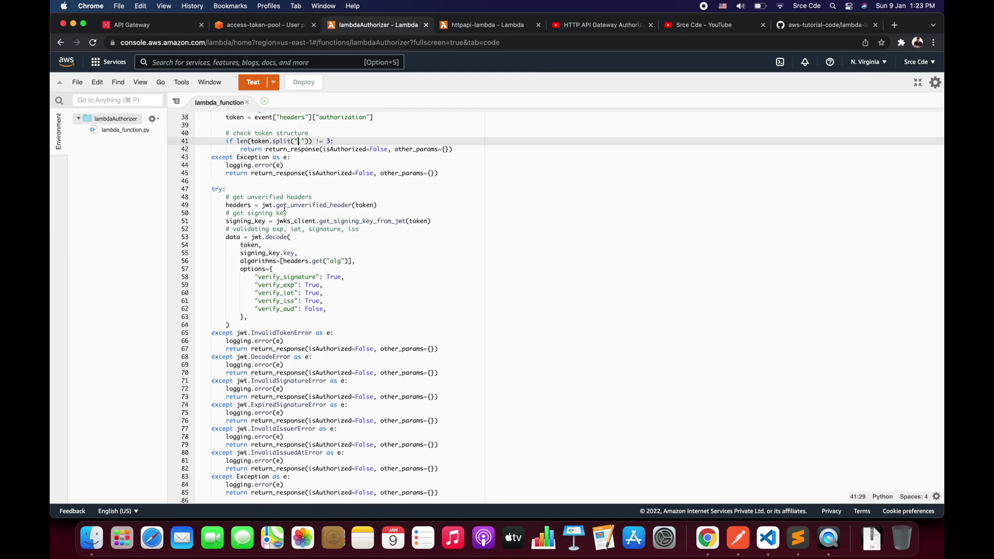
scroll(302, 215, down, 1)
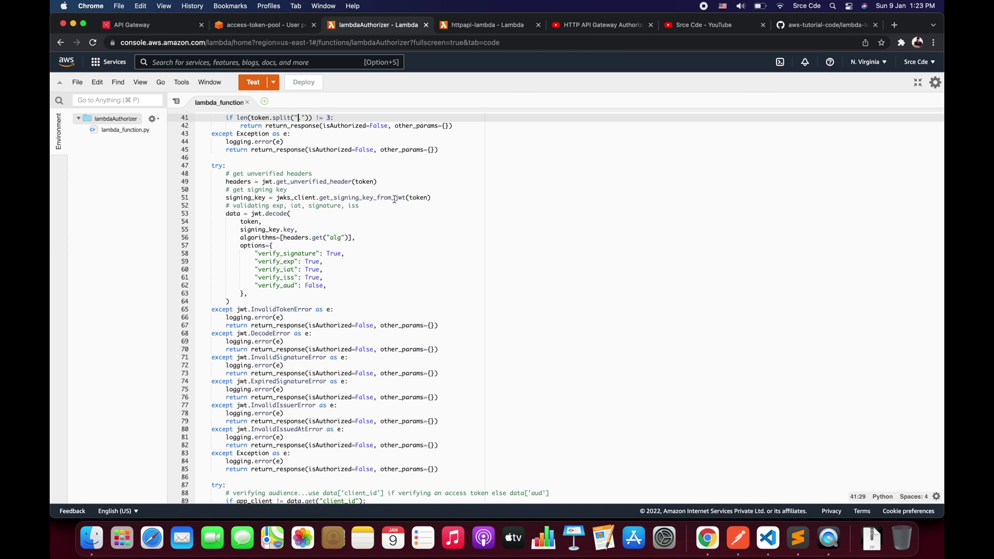
double_click(394, 200)
scroll(310, 196, down, 1)
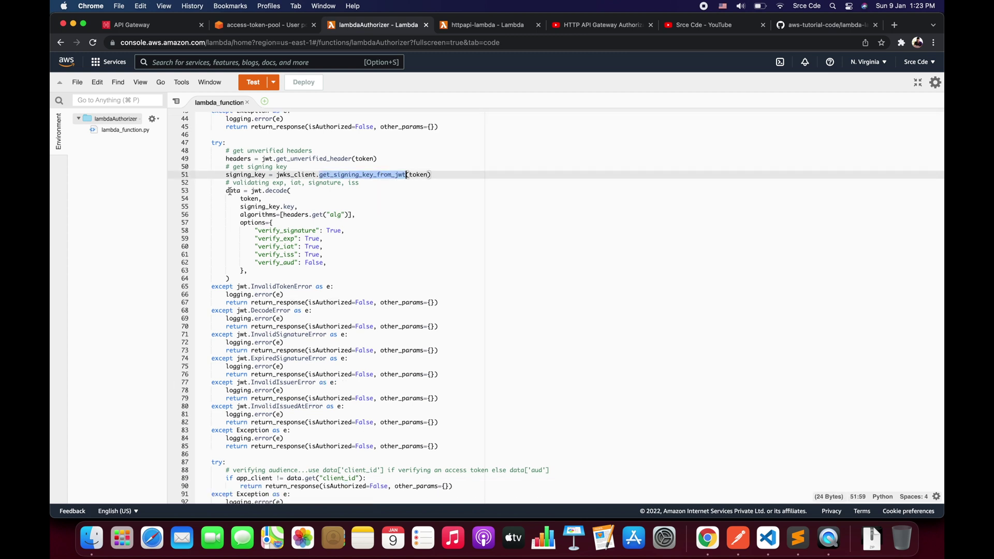
double_click(230, 192)
double_click(278, 192)
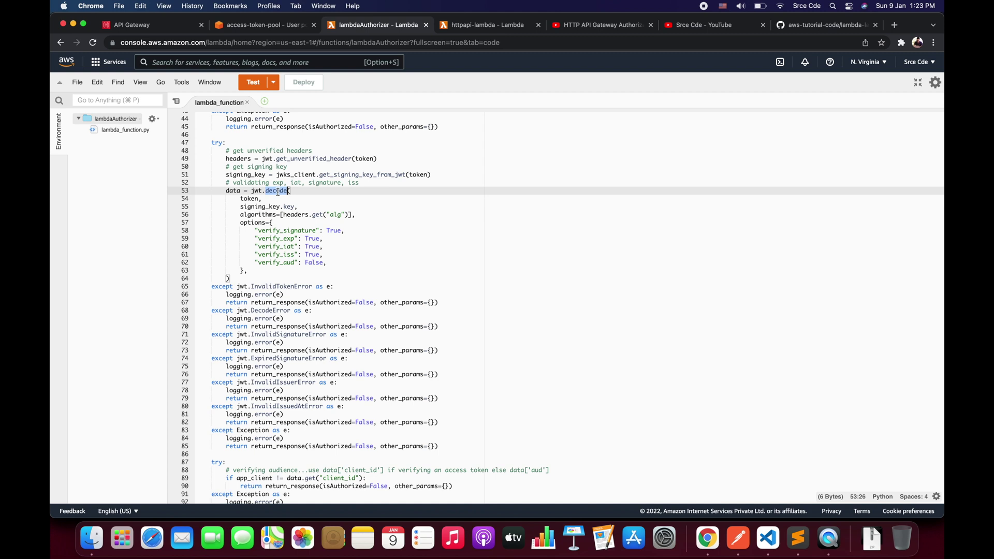
scroll(278, 192, down, 1)
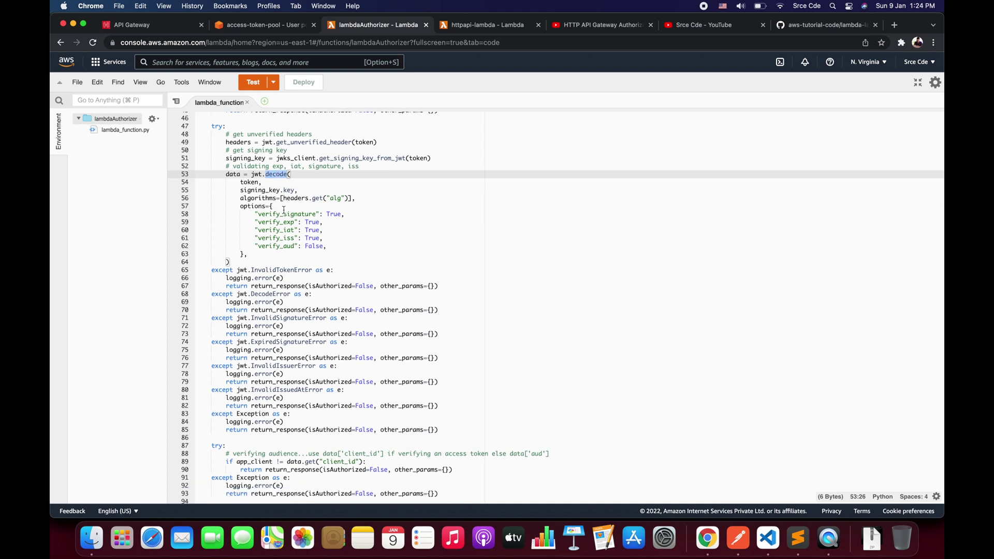
double_click(278, 215)
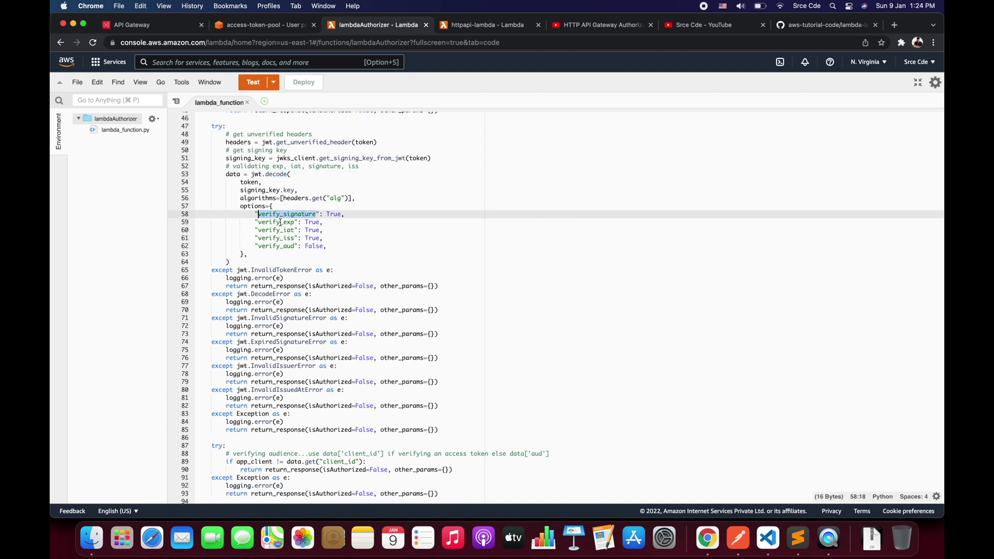
double_click(280, 223)
double_click(280, 231)
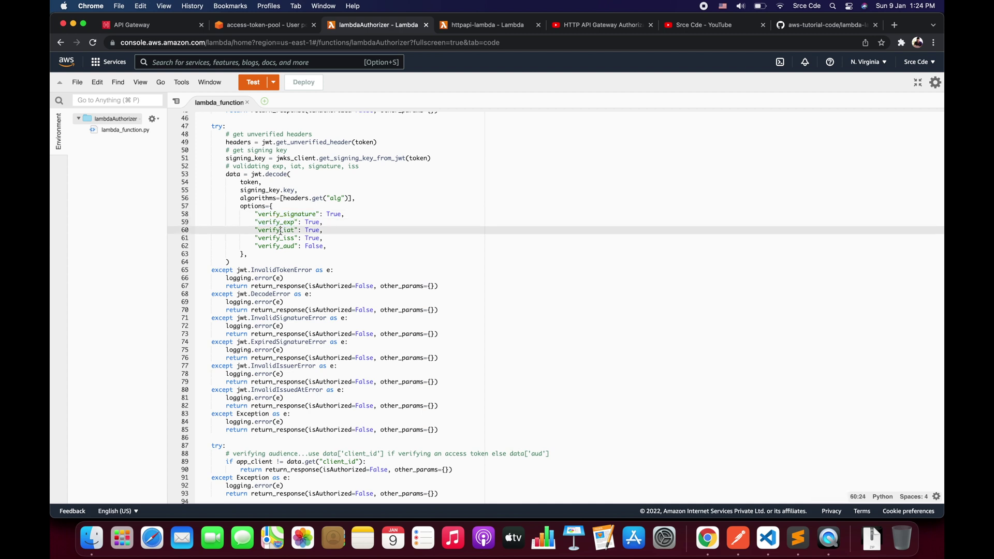
double_click(278, 239)
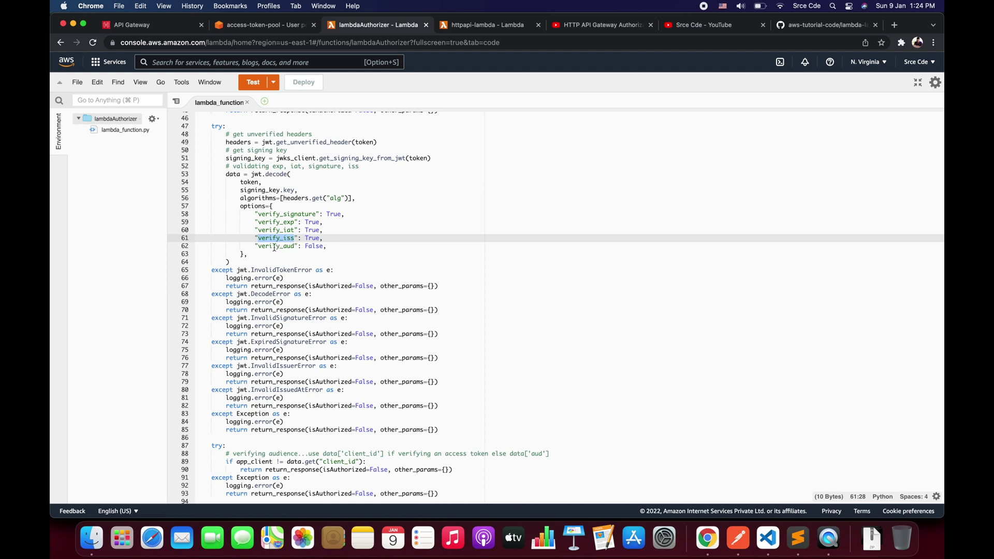
click(273, 247)
double_click(273, 247)
double_click(314, 247)
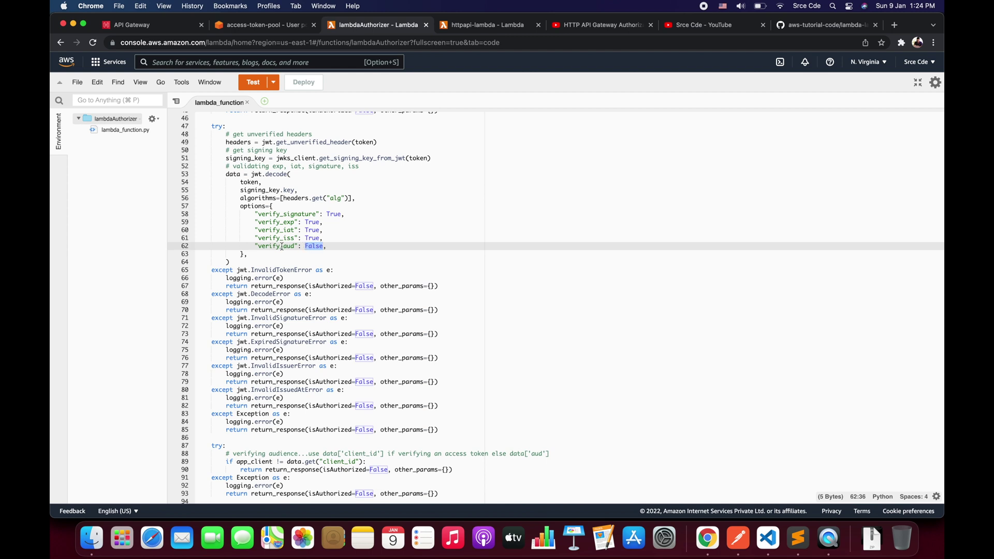
drag(224, 174, 230, 262)
scroll(263, 202, down, 4)
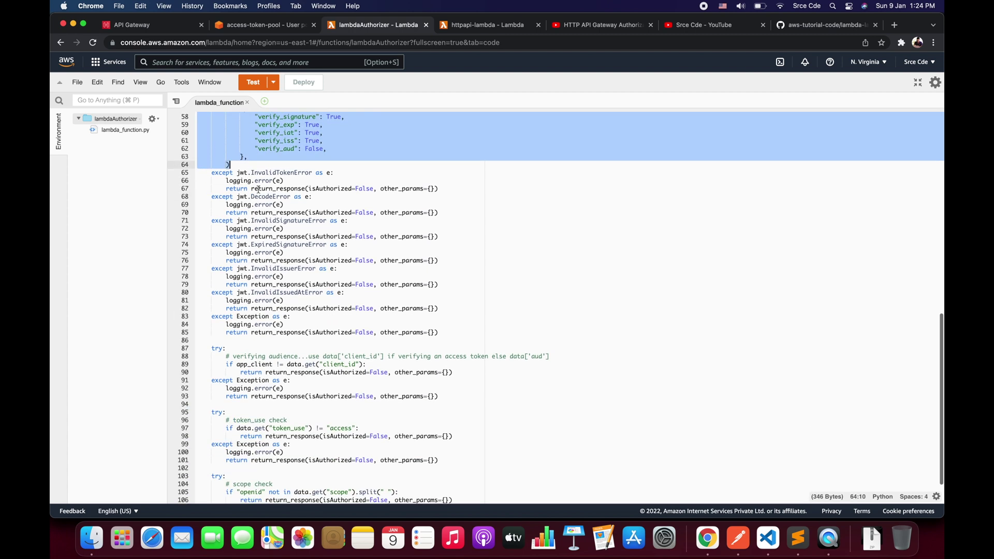
double_click(279, 175)
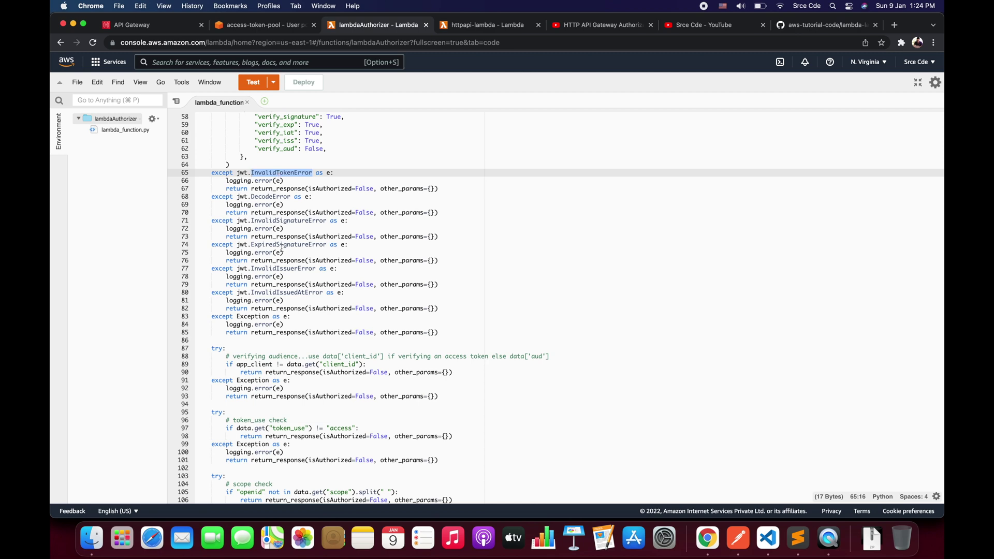
scroll(248, 295, down, 3)
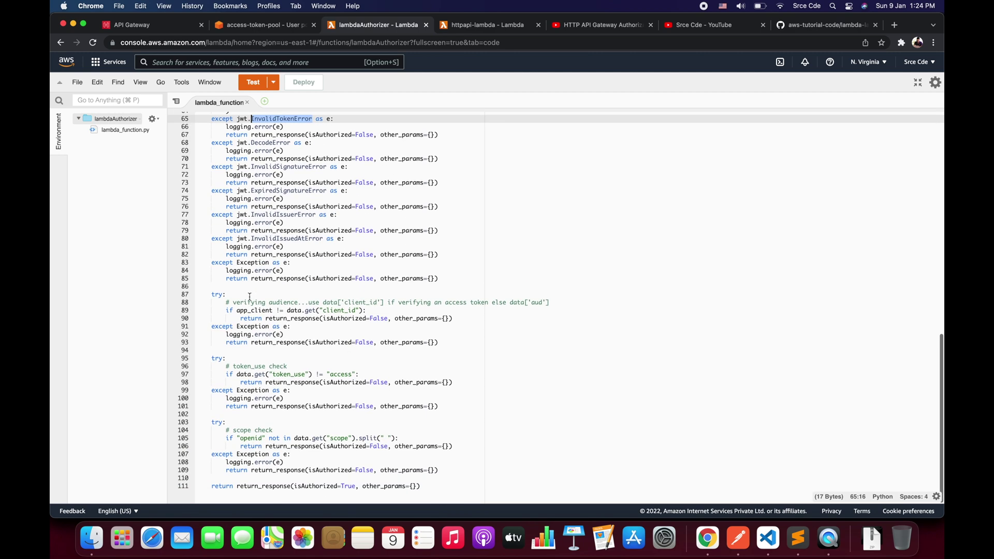
click(241, 316)
double_click(247, 311)
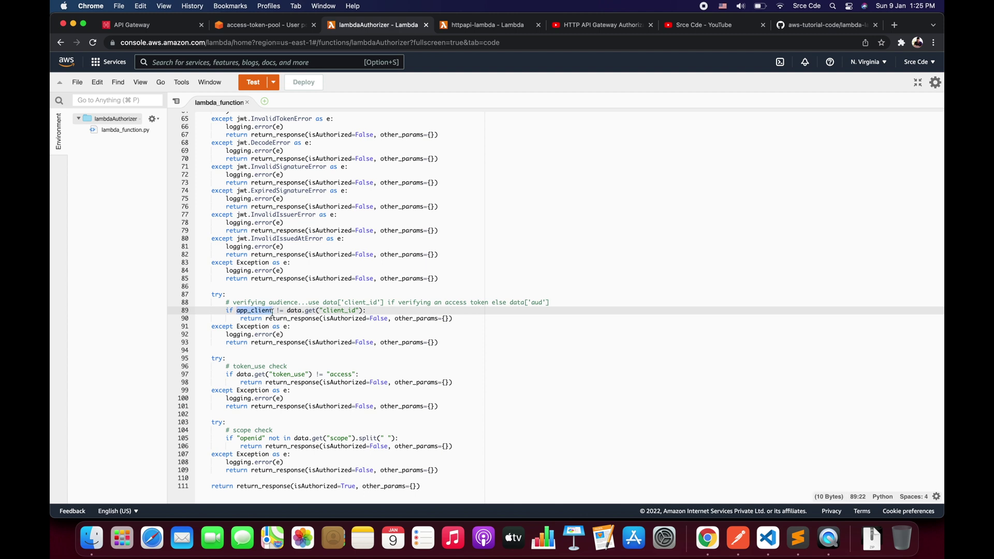
double_click(341, 311)
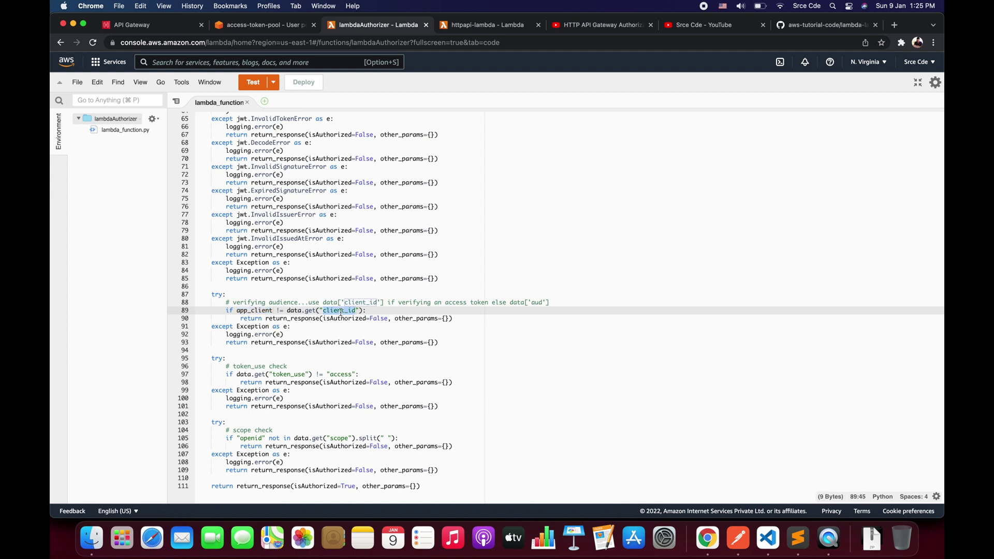
scroll(341, 308, down, 1)
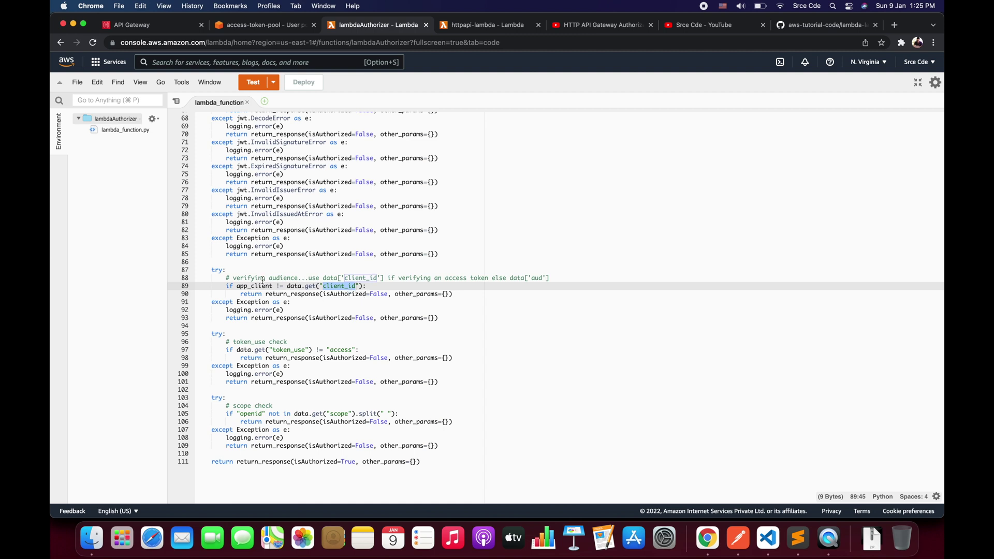
key(Down)
key(Down)
scroll(279, 282, down, 2)
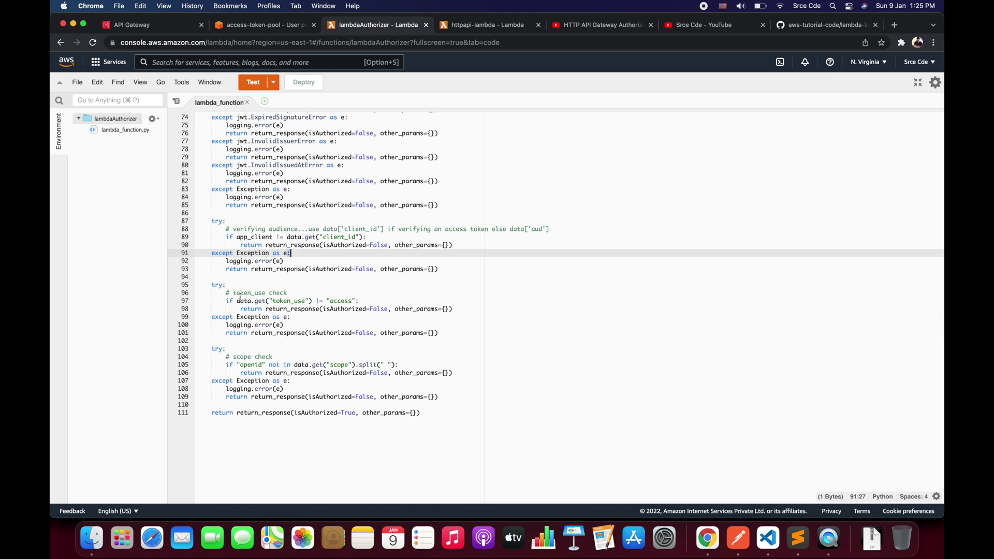
double_click(247, 301)
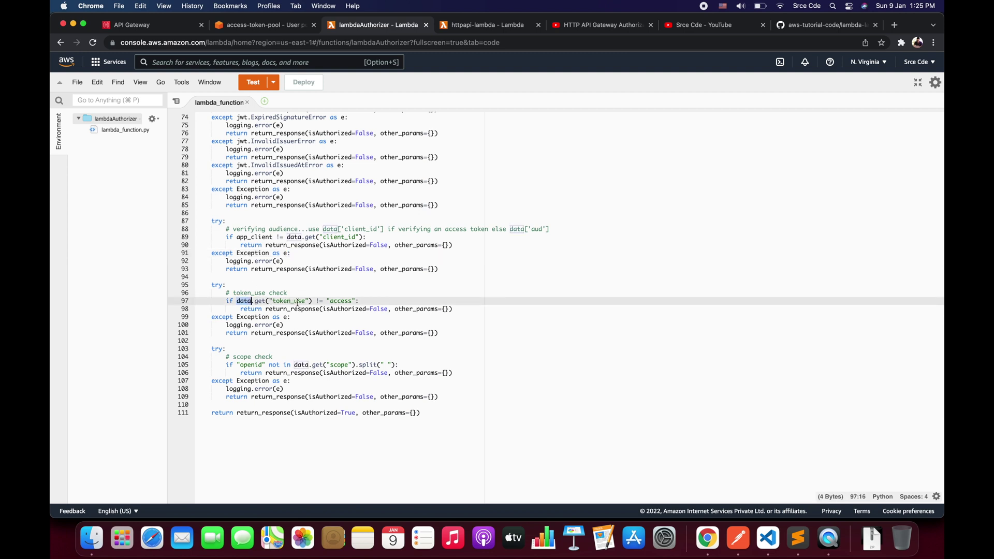
double_click(340, 302)
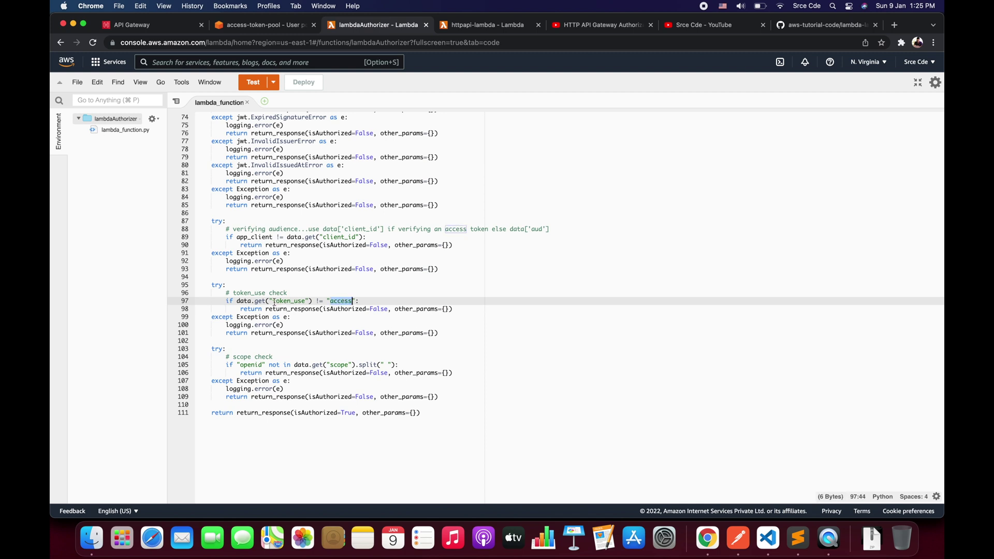
double_click(288, 300)
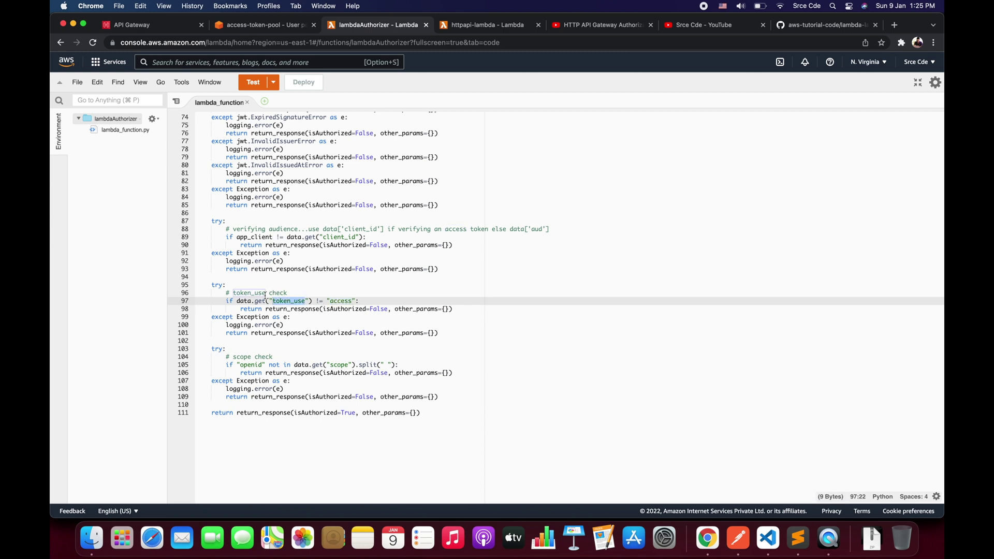
double_click(339, 302)
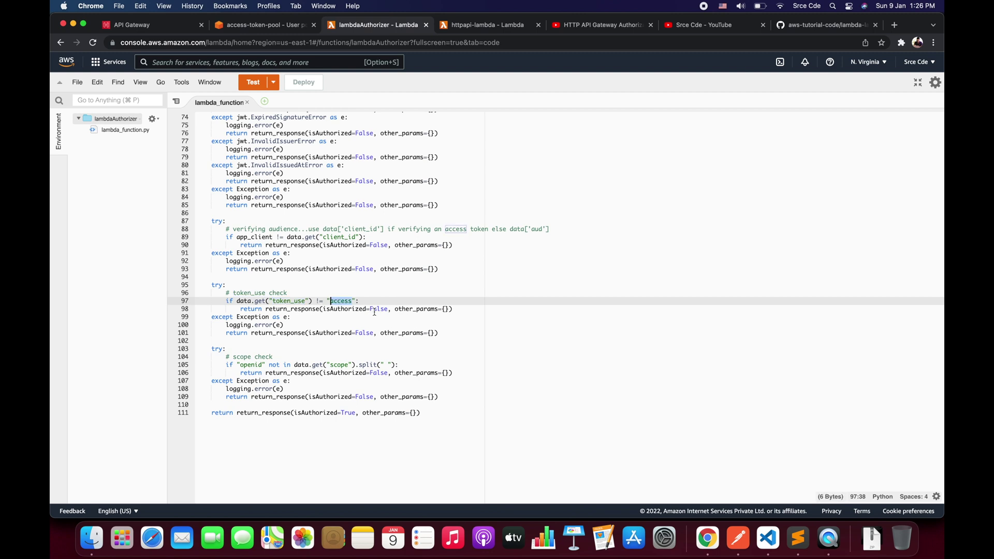
scroll(331, 311, down, 2)
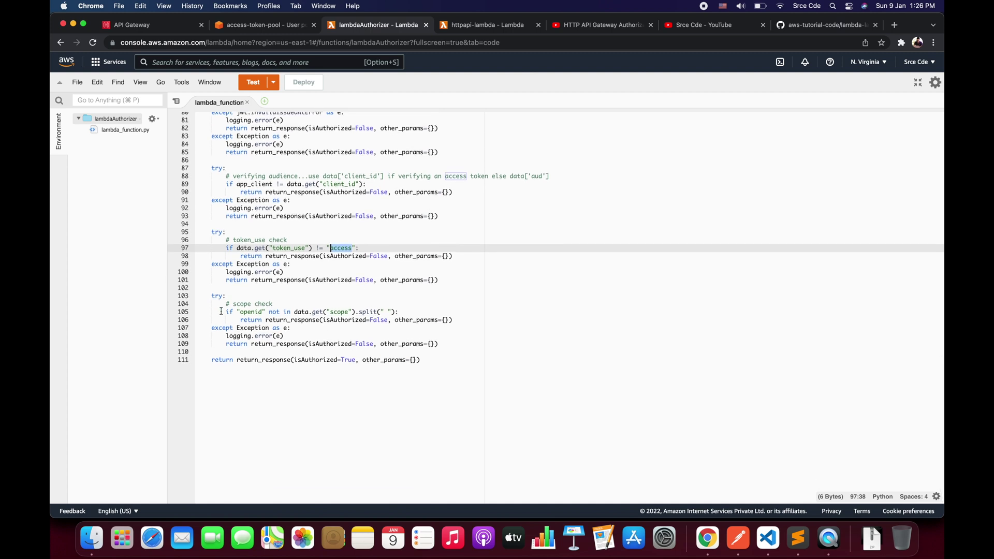
double_click(261, 304)
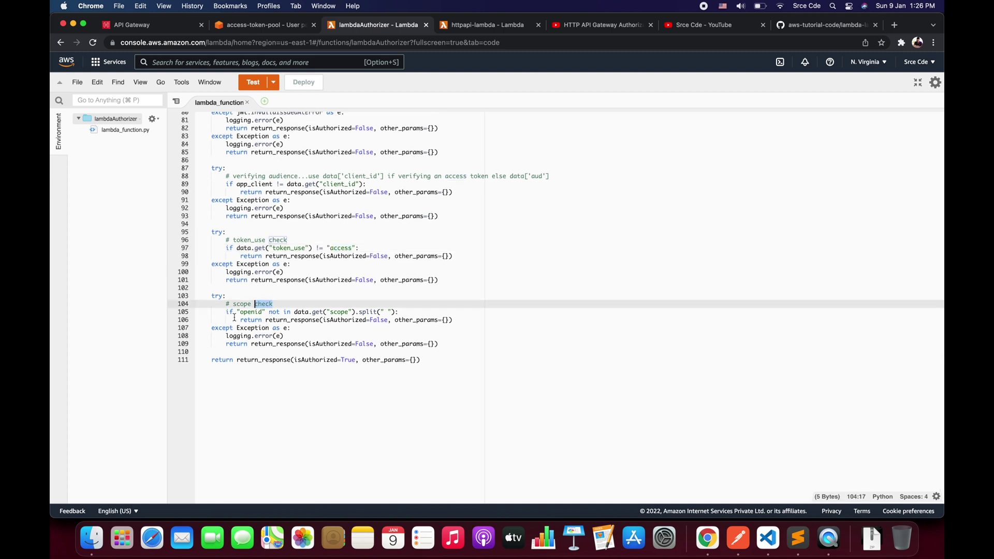
double_click(249, 312)
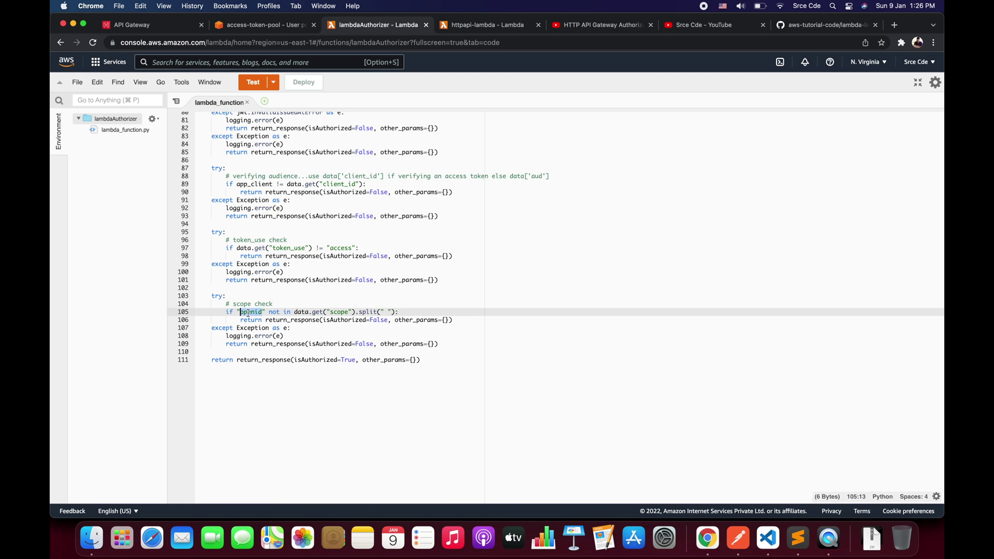
drag(240, 312, 263, 312)
double_click(339, 312)
double_click(341, 248)
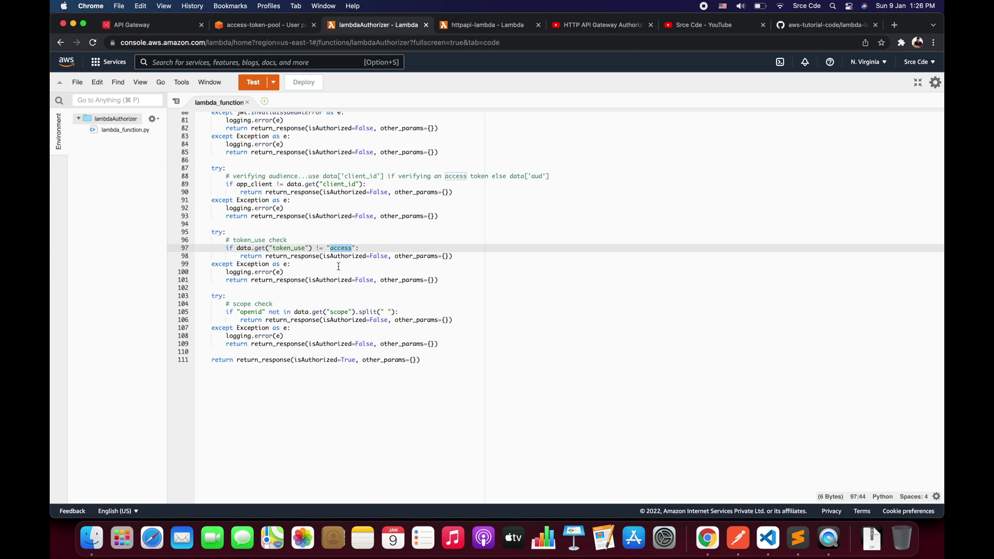
Point out USER_POOL_ID and APP_CLIENT_ID in the code, then leave full screen for the Configuration tab
scroll(339, 266, up, 10)
scroll(339, 267, up, 15)
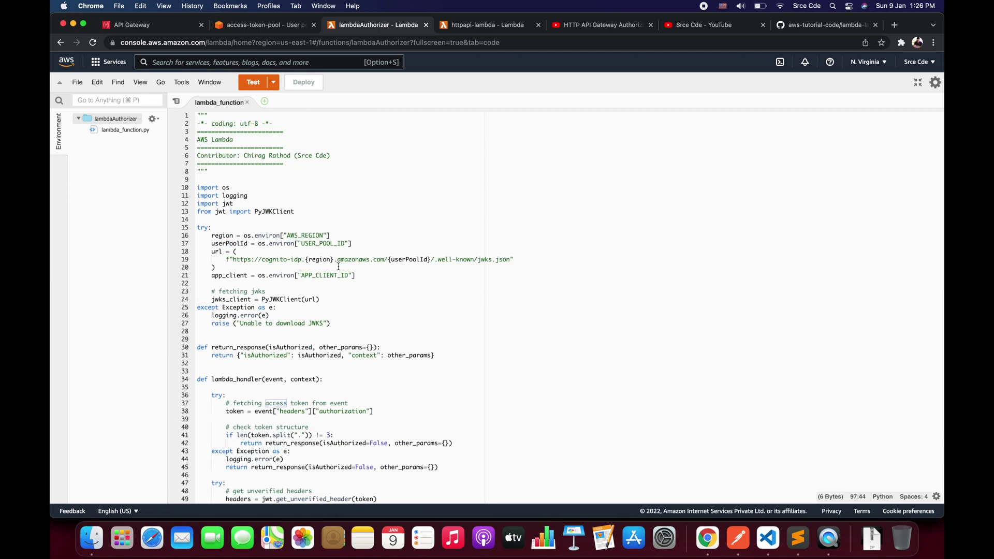
scroll(339, 266, down, 20)
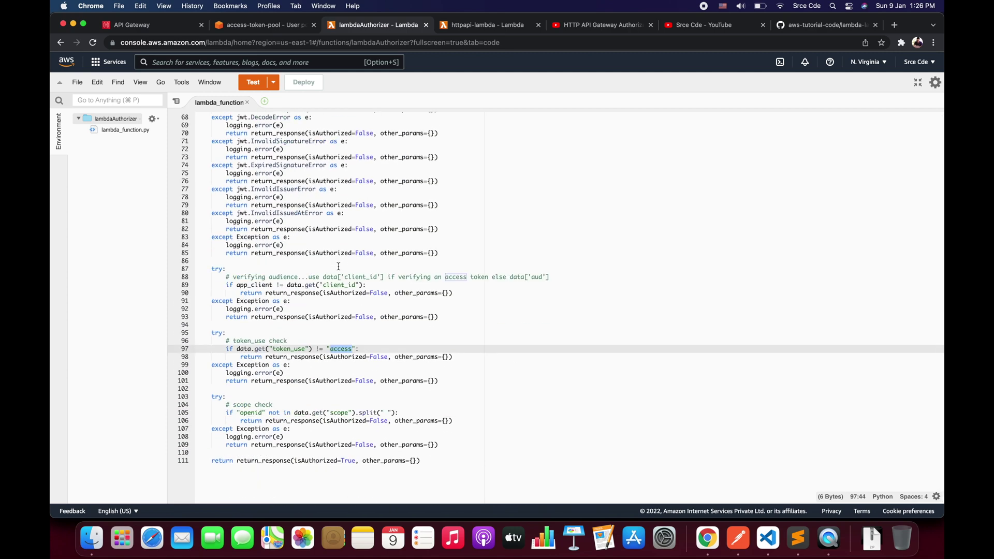
scroll(339, 266, up, 20)
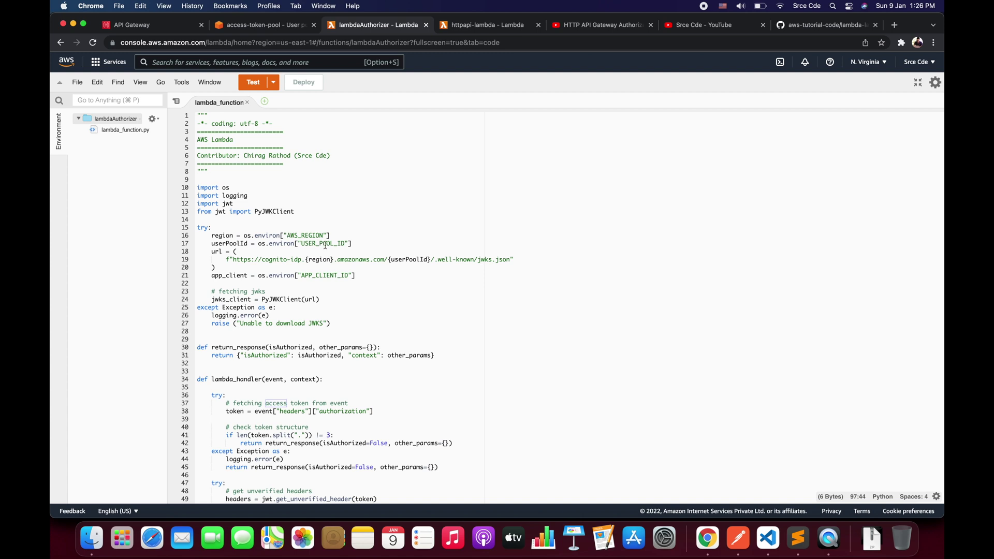
double_click(326, 244)
double_click(323, 276)
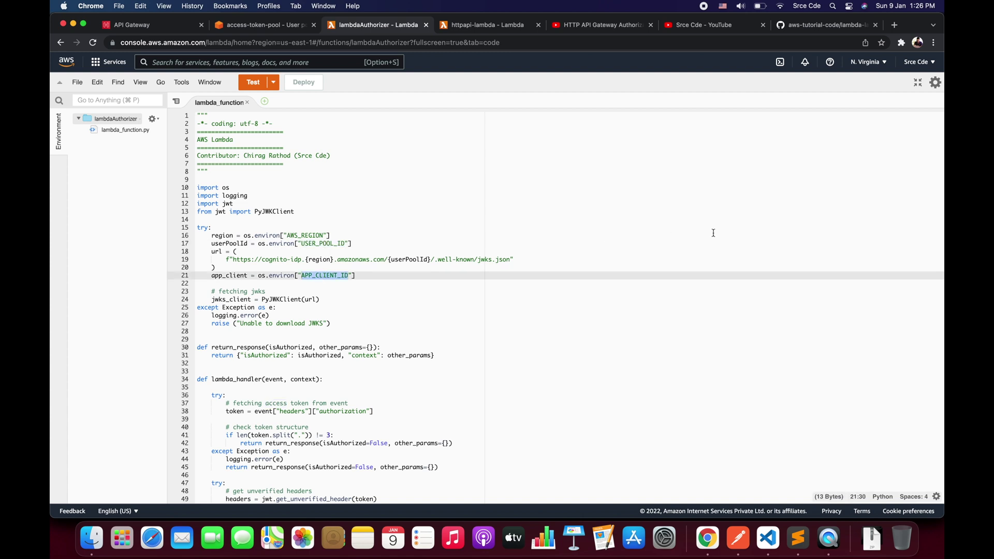
click(918, 83)
click(249, 202)
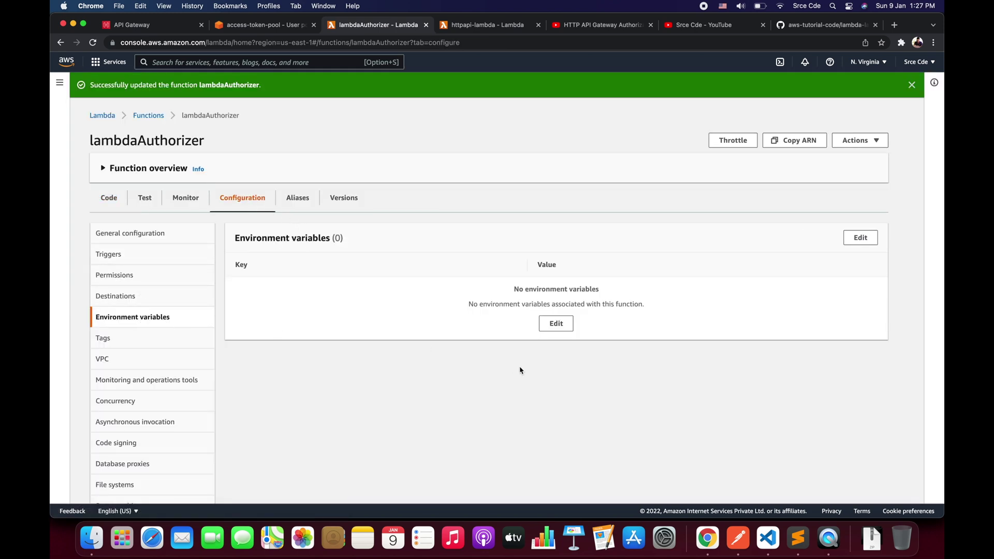
Add an environment variable keyed USER_POOL_ID, copied from lambda_authorizer_jwt.py on GitHub
click(556, 324)
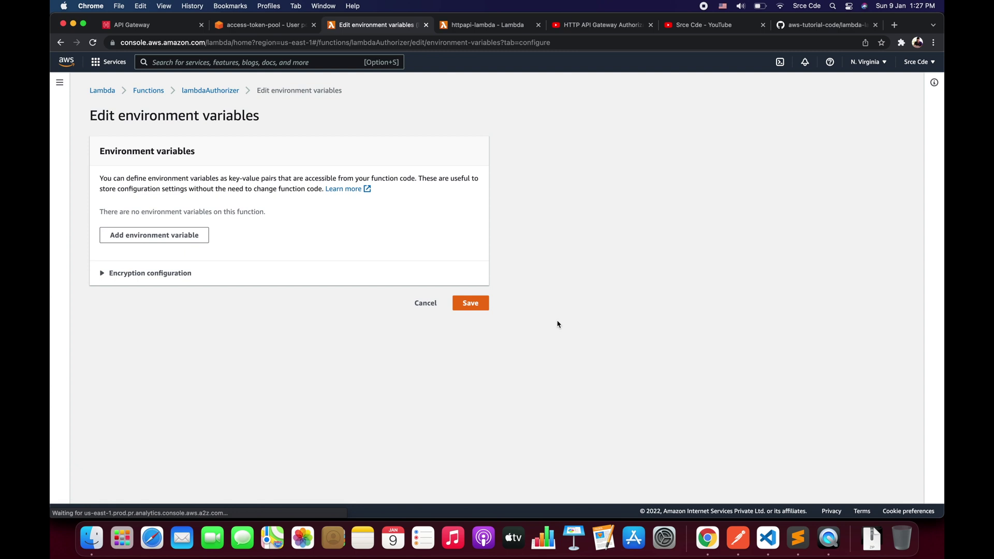
click(176, 247)
click(150, 230)
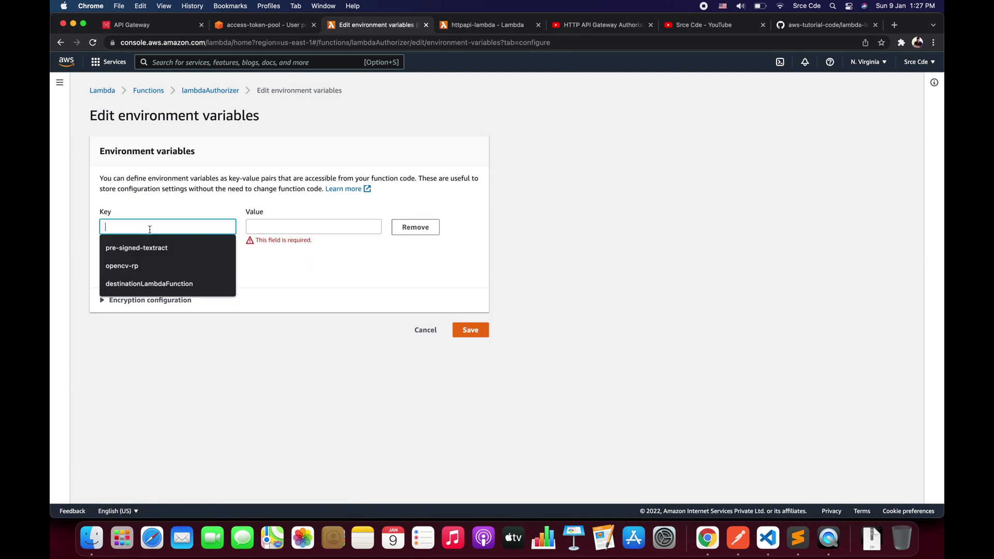
click(817, 28)
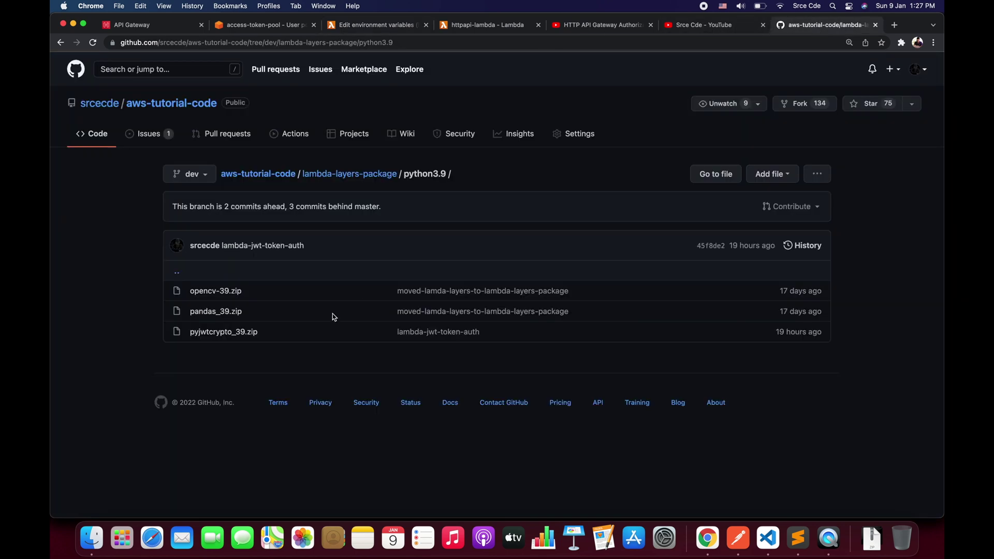
click(258, 174)
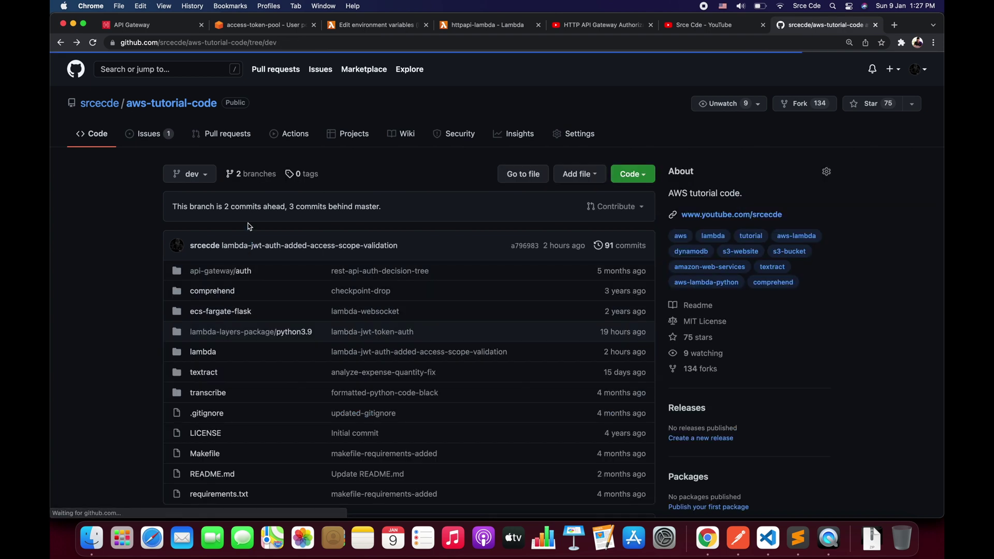
click(250, 300)
scroll(238, 390, down, 3)
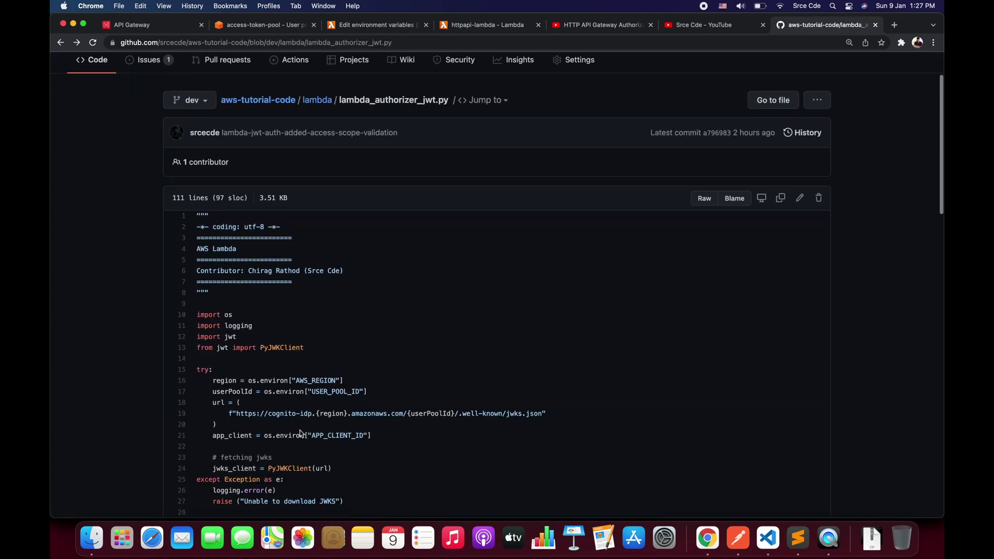
double_click(337, 391)
key(super+c)
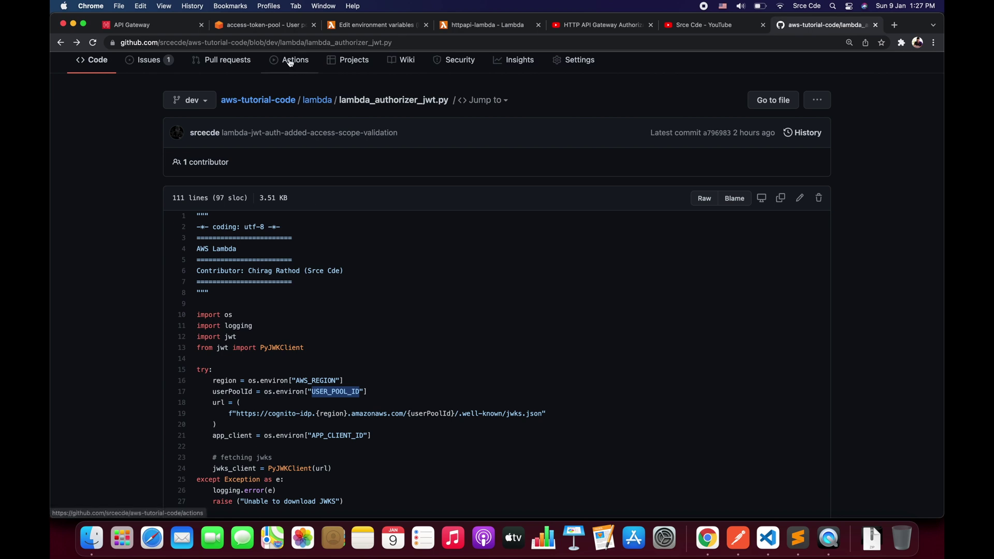
click(363, 25)
key(super+v)
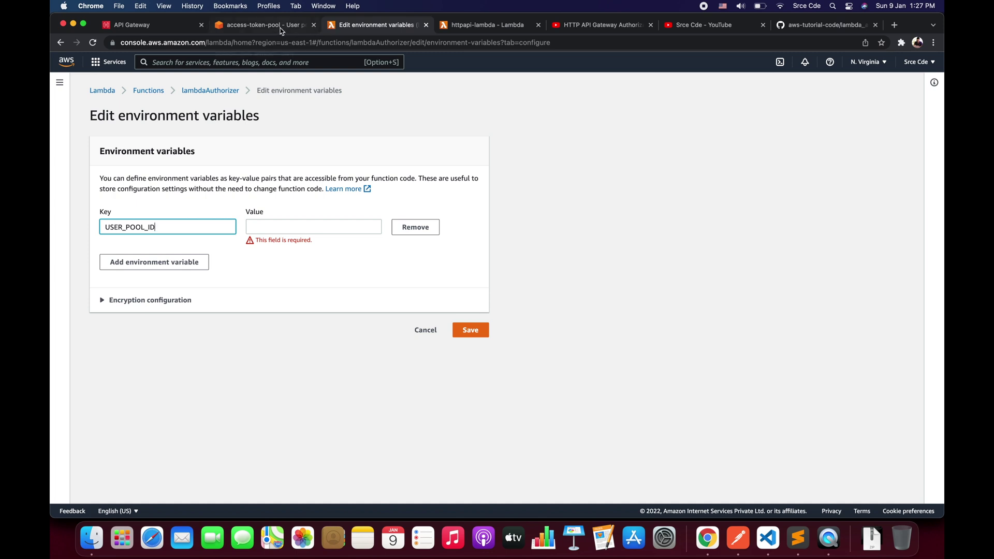
Copy the access-token-pool user pool ID in Cognito and return to the blank value field
click(264, 25)
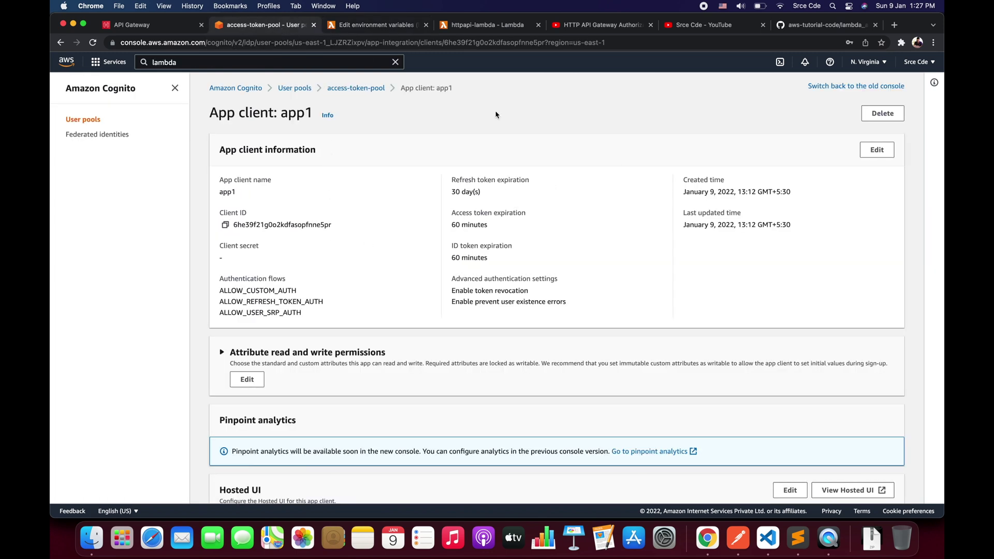
click(357, 88)
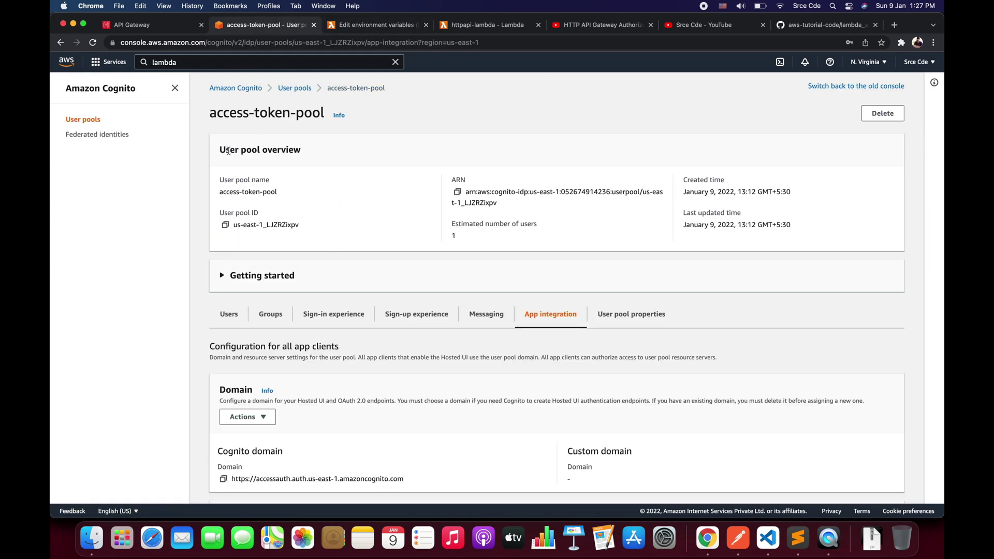
click(225, 225)
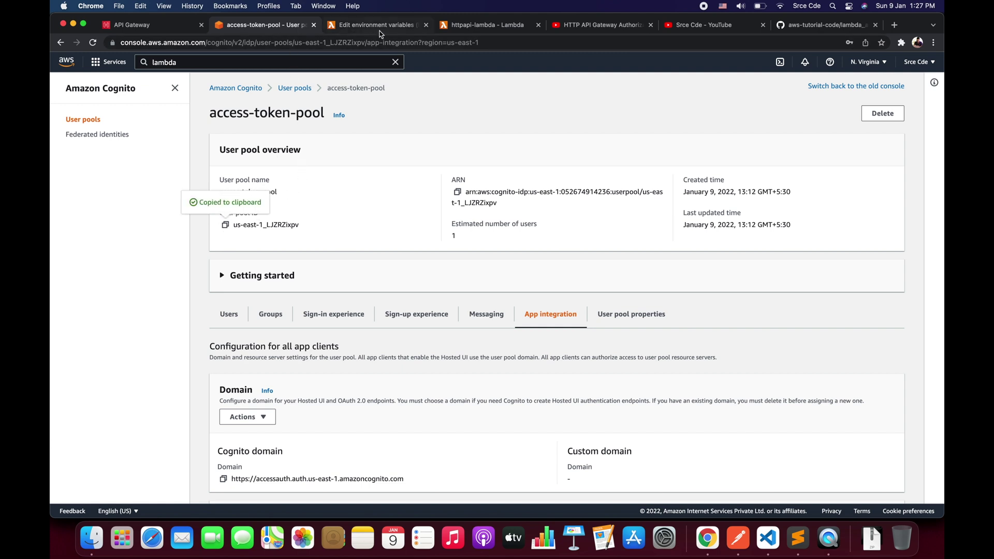
click(379, 26)
click(290, 227)
Paste the pool ID as USER_POOL_ID's value and add a second variable keyed APP_CLIENT_ID
key(super+v)
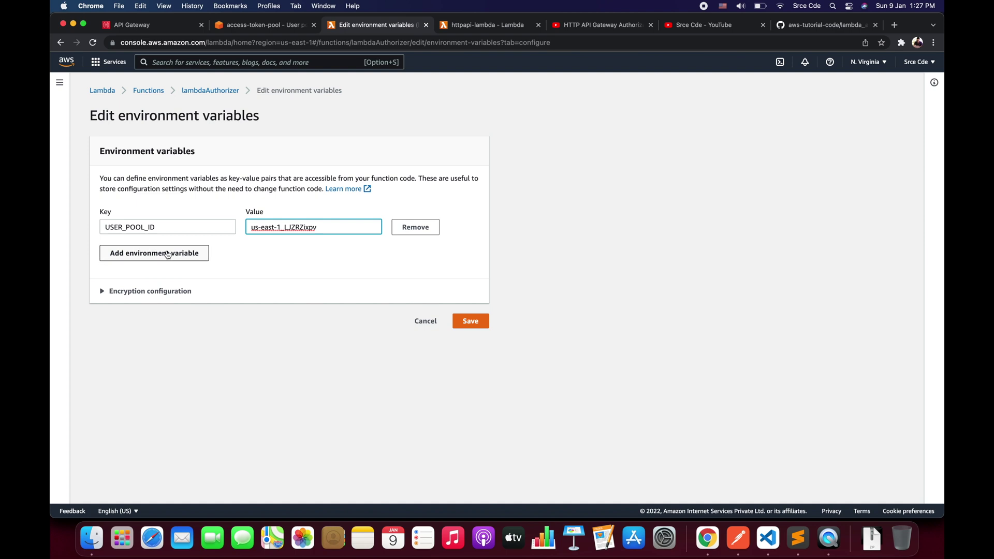
click(168, 254)
click(827, 25)
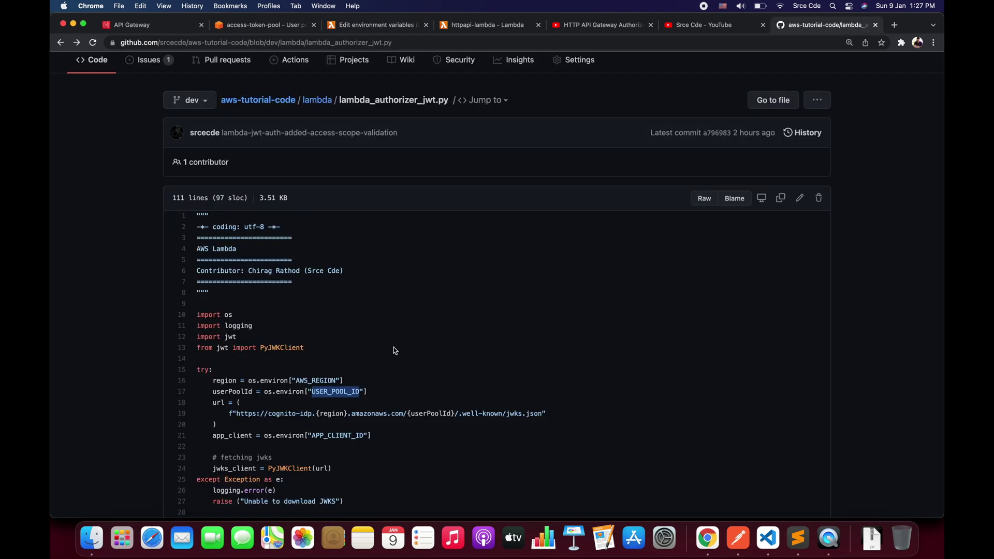
scroll(337, 376, down, 2)
double_click(333, 397)
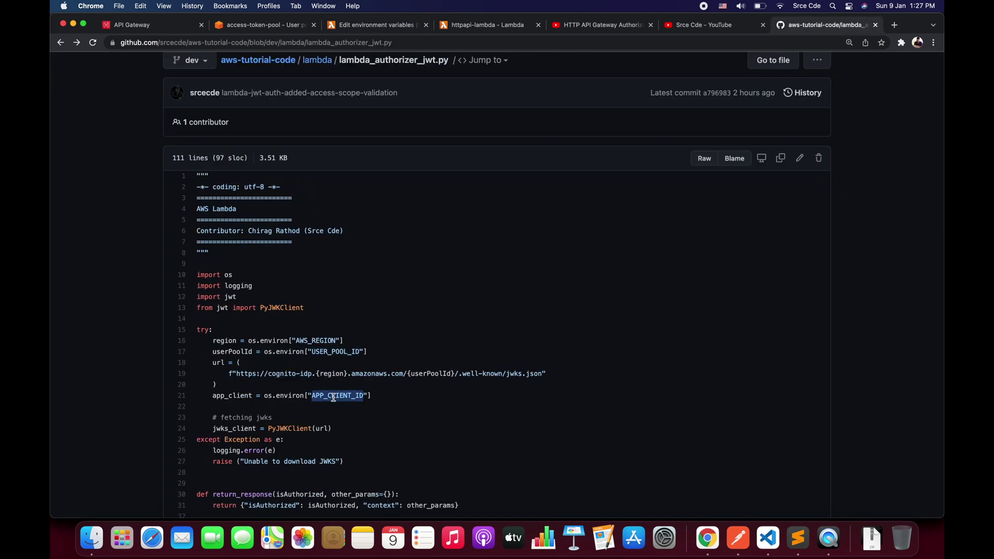
click(336, 26)
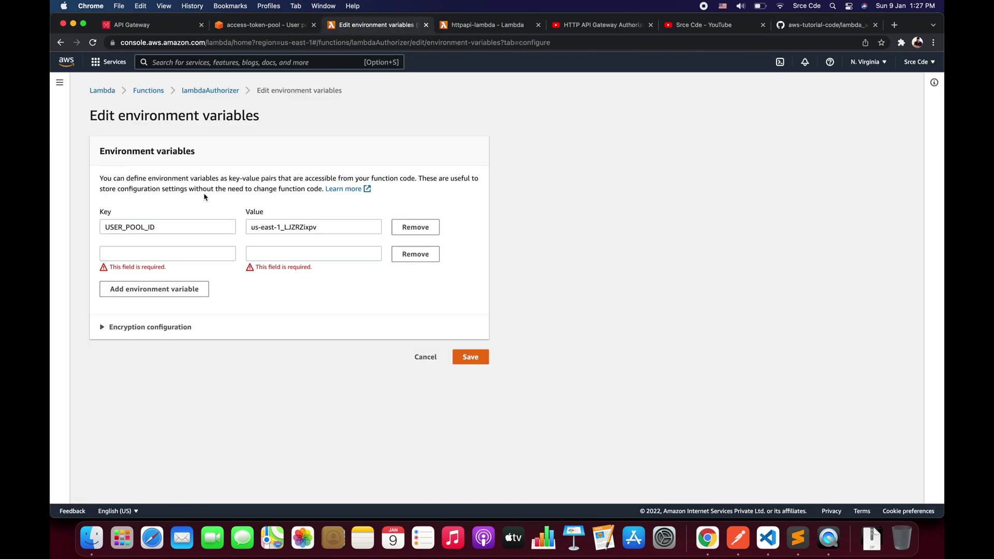
click(131, 253)
key(super+v)
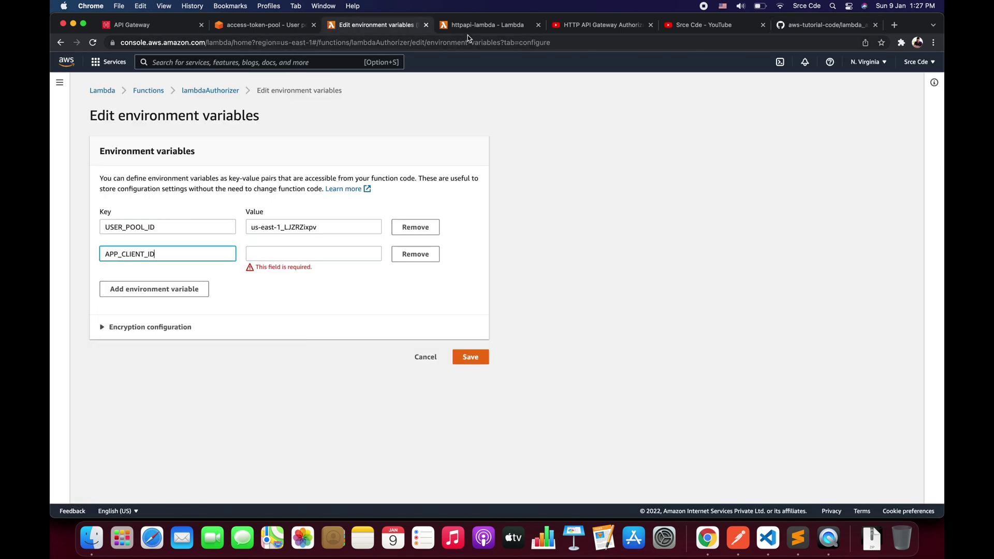
Set APP_CLIENT_ID to the app1 client ID copied from Cognito and save both variables
click(473, 30)
click(348, 27)
click(274, 27)
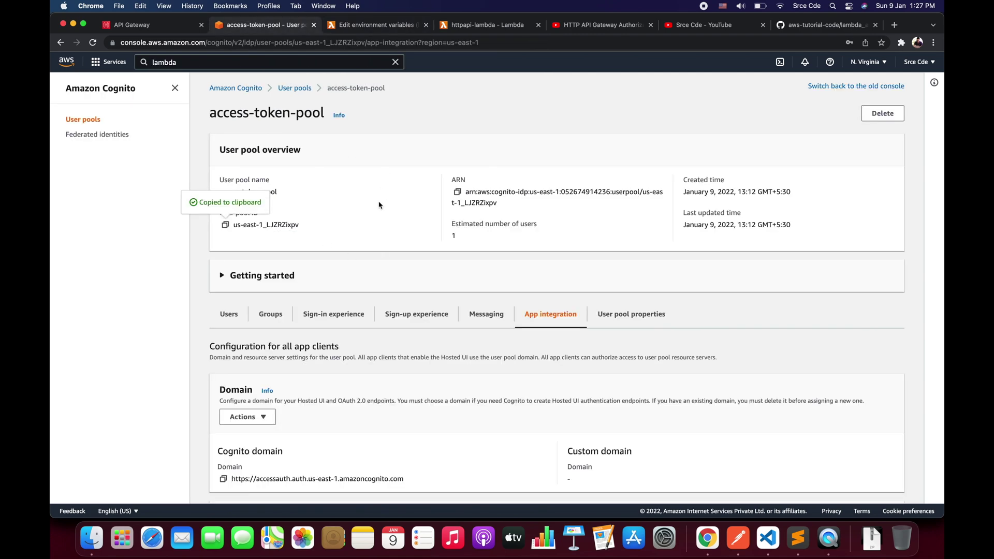
scroll(379, 220, down, 3)
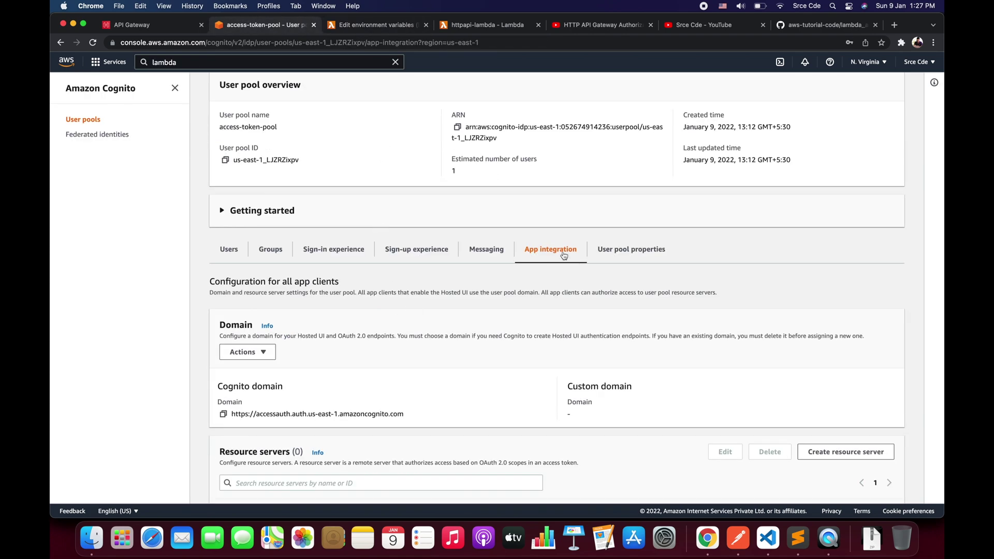
scroll(564, 264, down, 10)
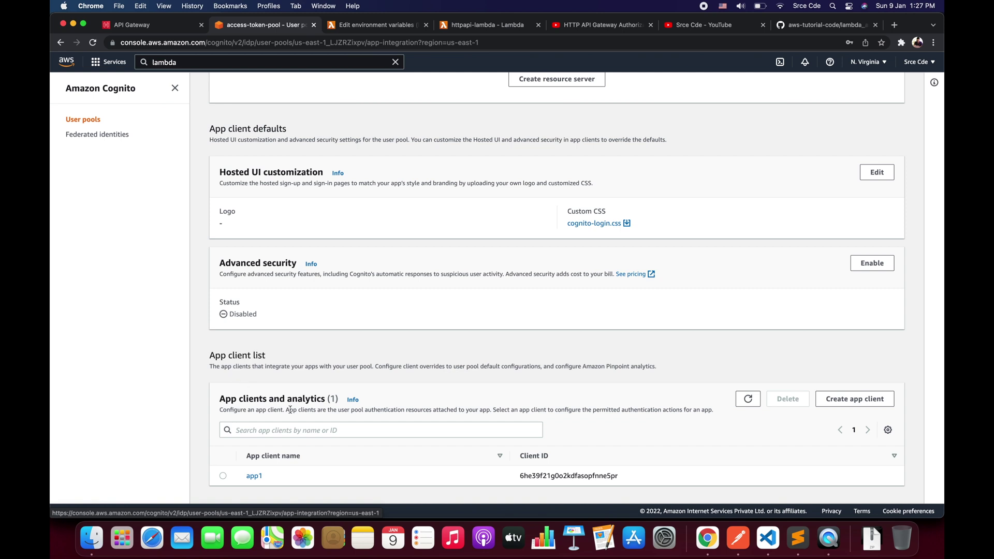
drag(520, 479, 618, 478)
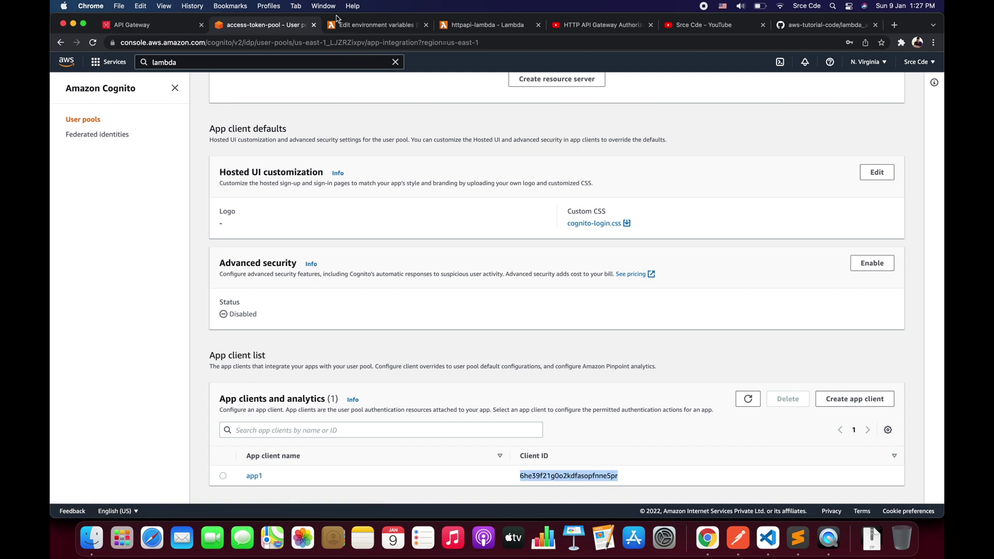
click(350, 26)
click(280, 251)
key(super+v)
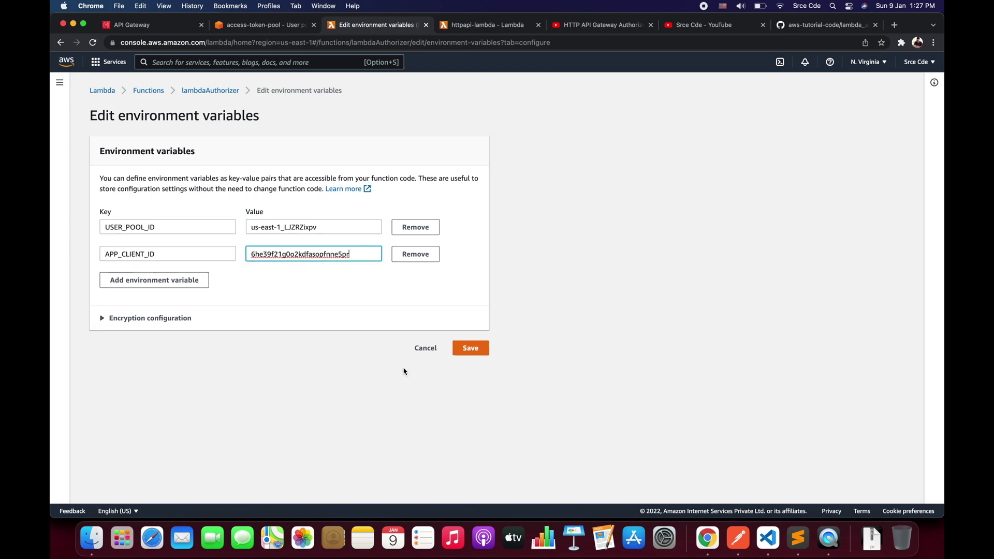
click(475, 353)
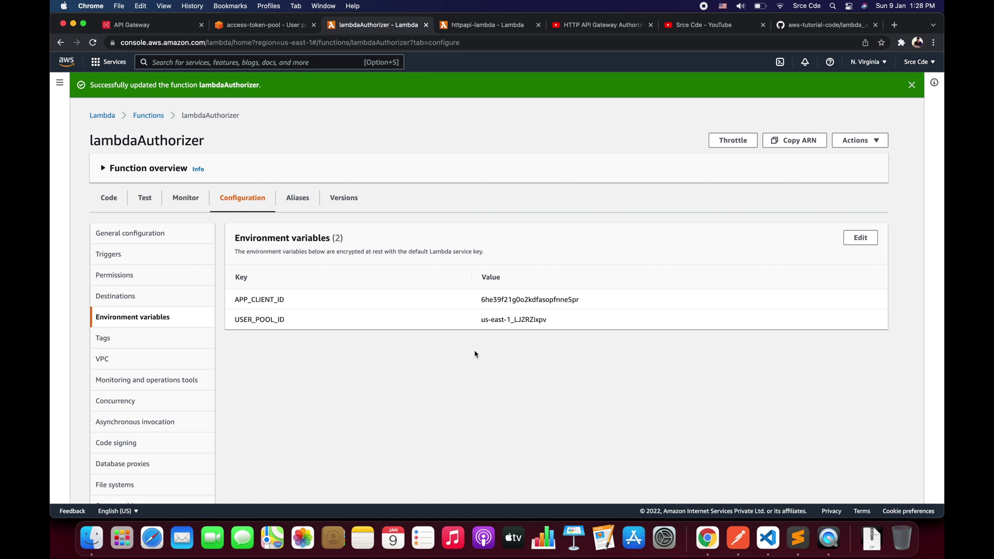
Under httpapi Routes, create a route with method ANY and path /lamauth, then select it
click(153, 27)
click(645, 166)
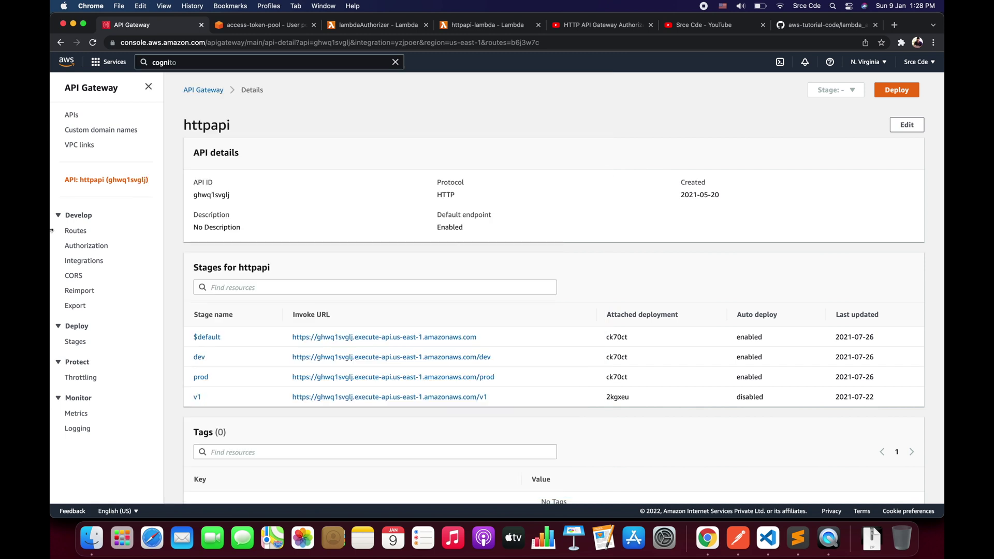
click(75, 234)
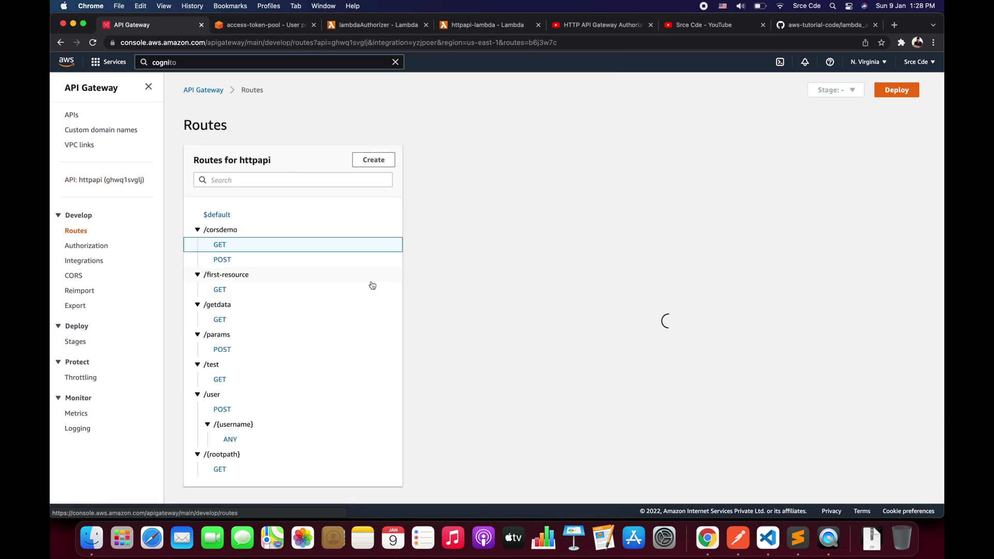
click(373, 160)
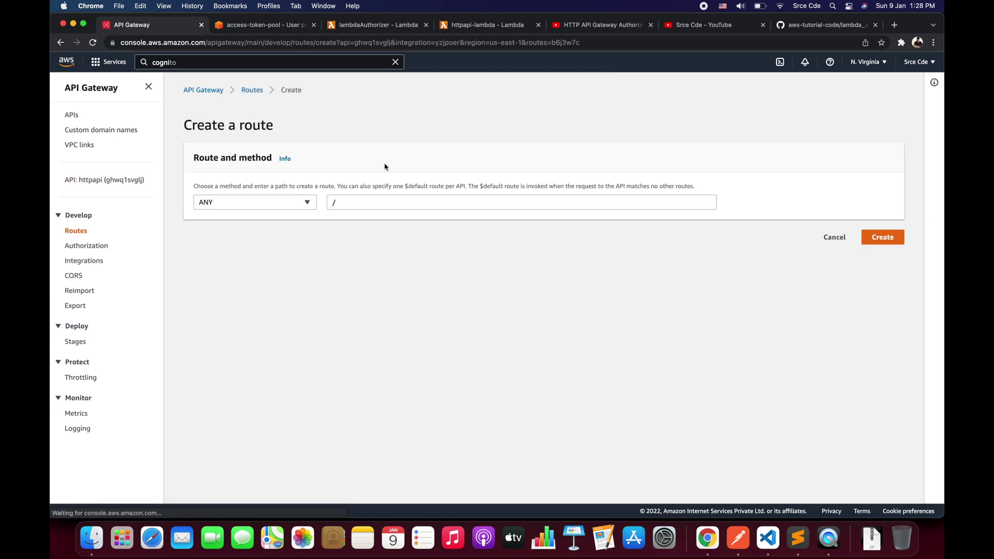
click(263, 205)
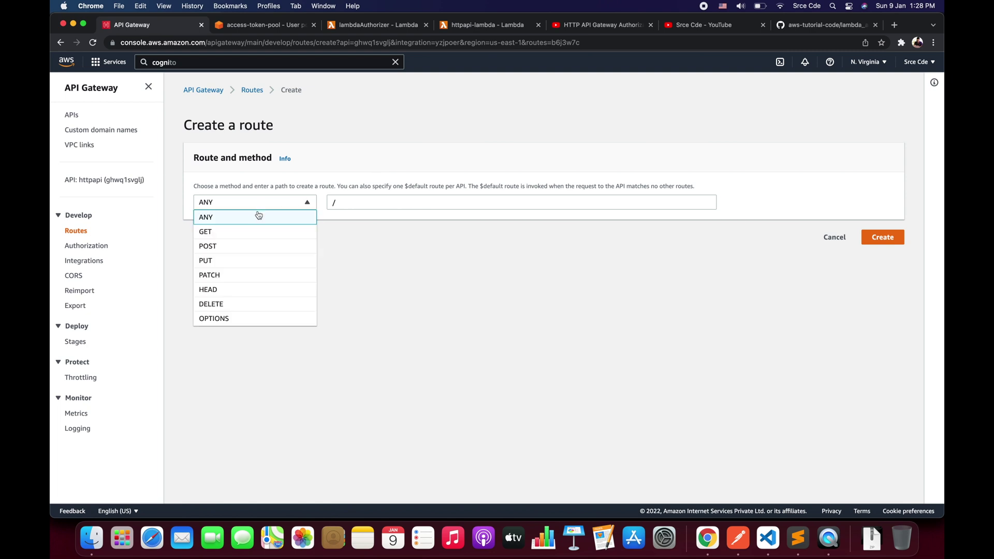
click(258, 216)
click(362, 204)
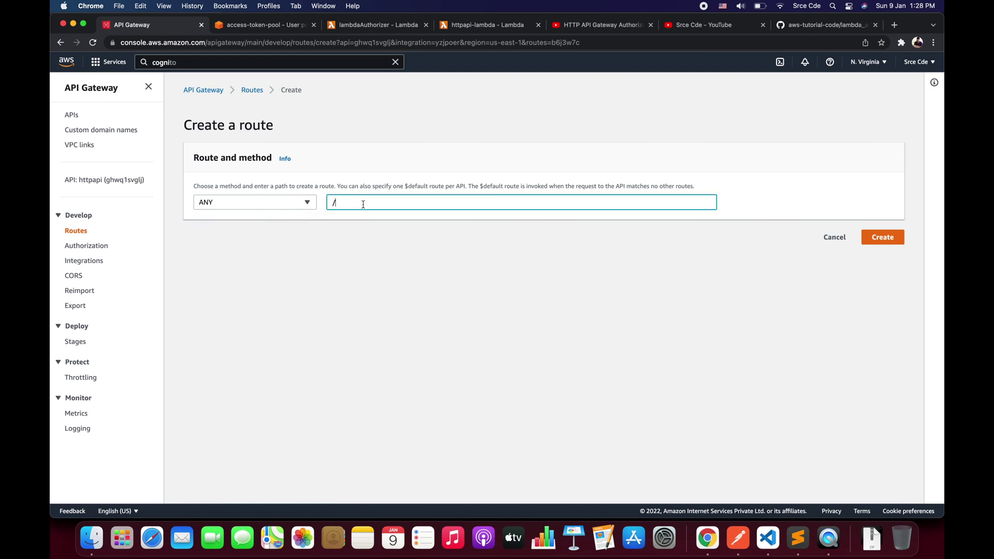
text(lamauth)
click(886, 241)
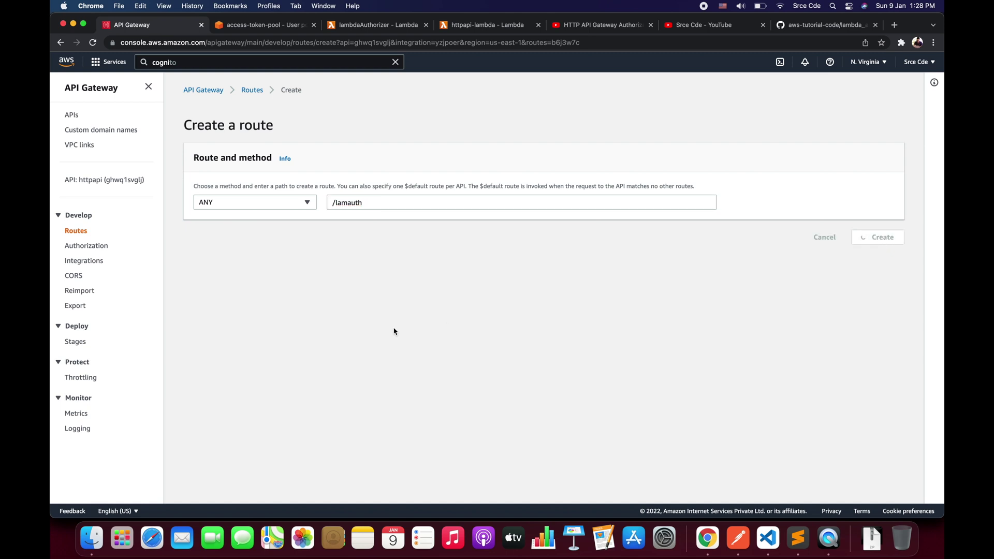
scroll(217, 342, down, 2)
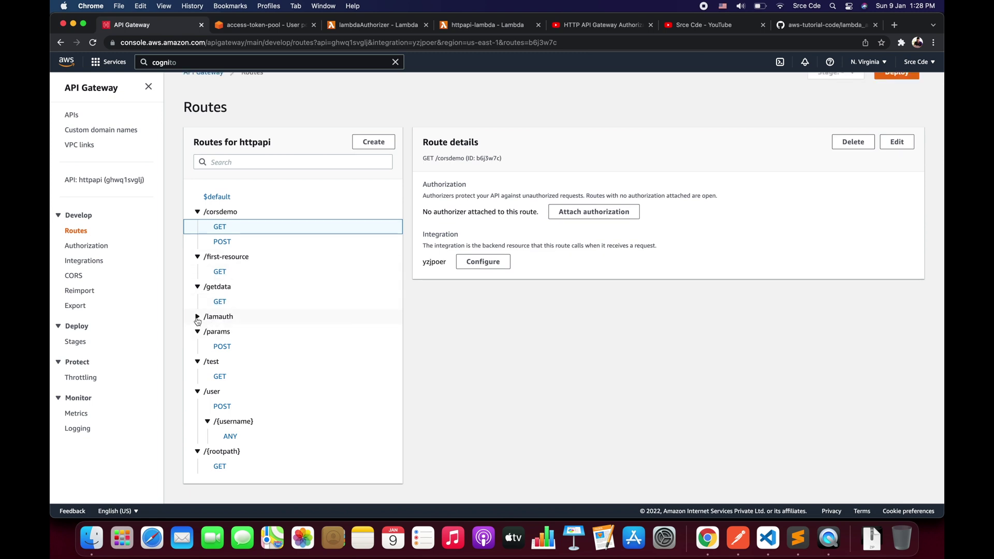
click(218, 320)
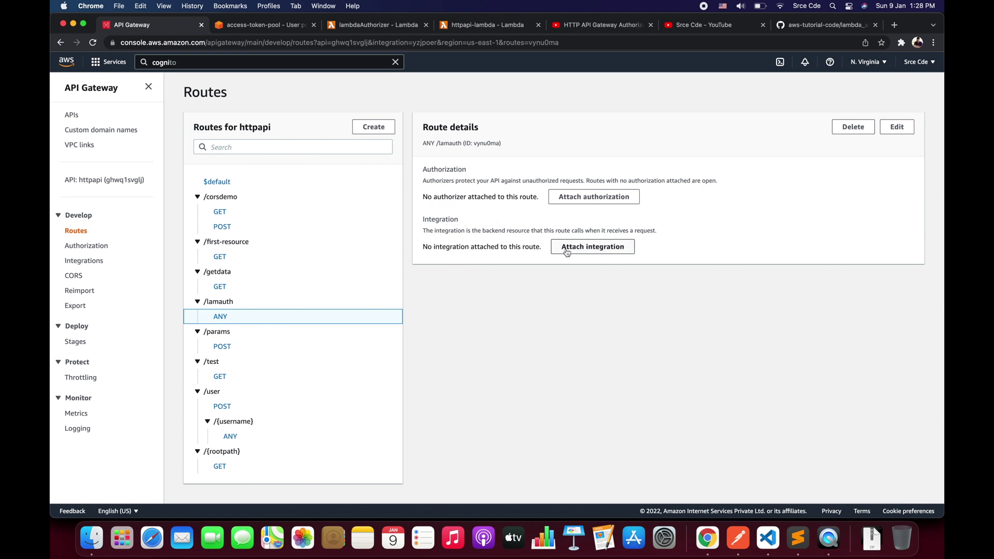
Start a new Lambda function integration for the ANY /lamauth route
click(604, 252)
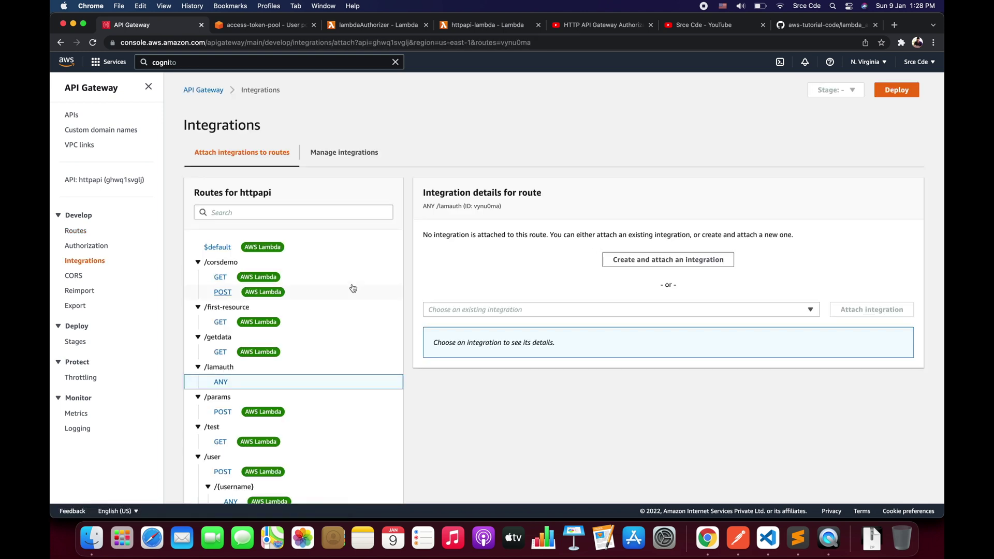
click(661, 260)
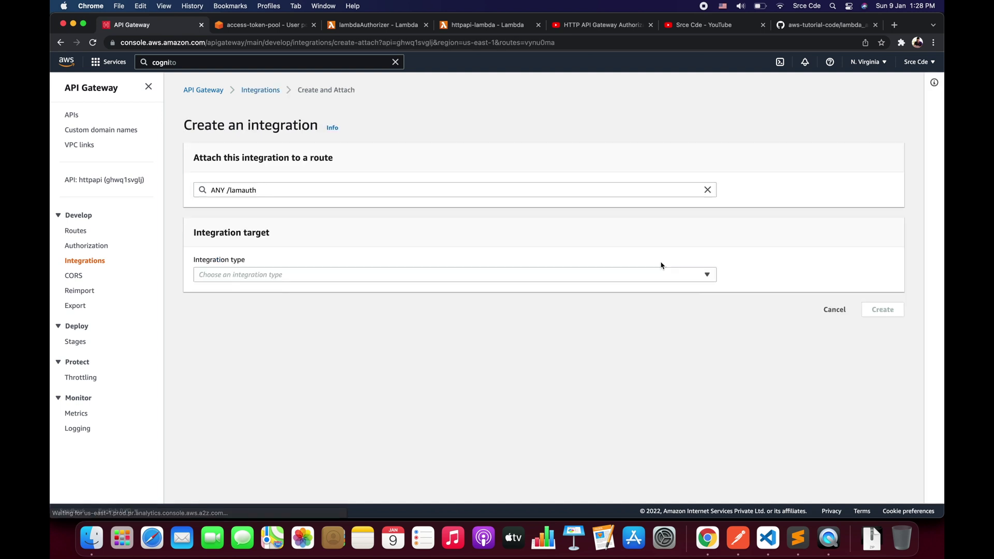
click(248, 276)
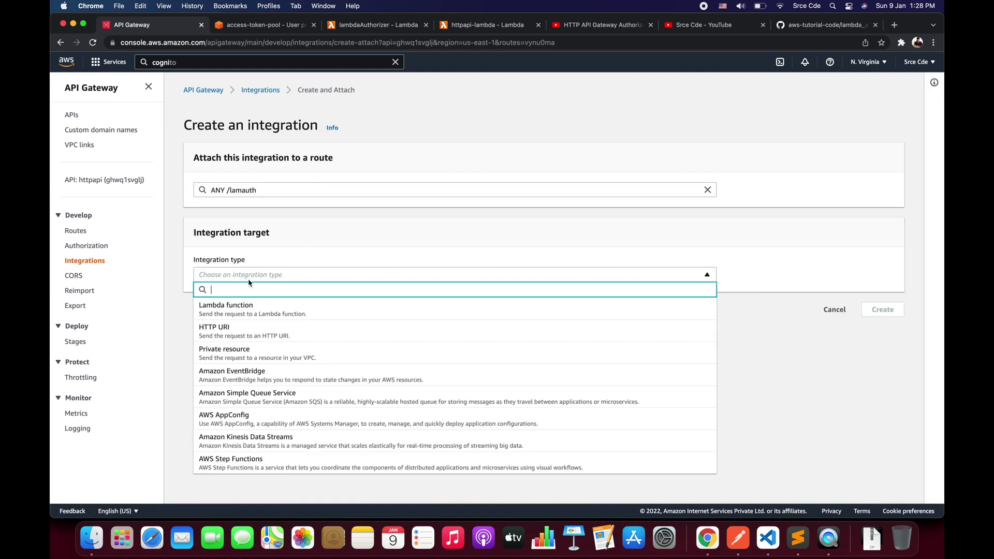
click(249, 311)
scroll(401, 348, down, 1)
scroll(402, 348, down, 5)
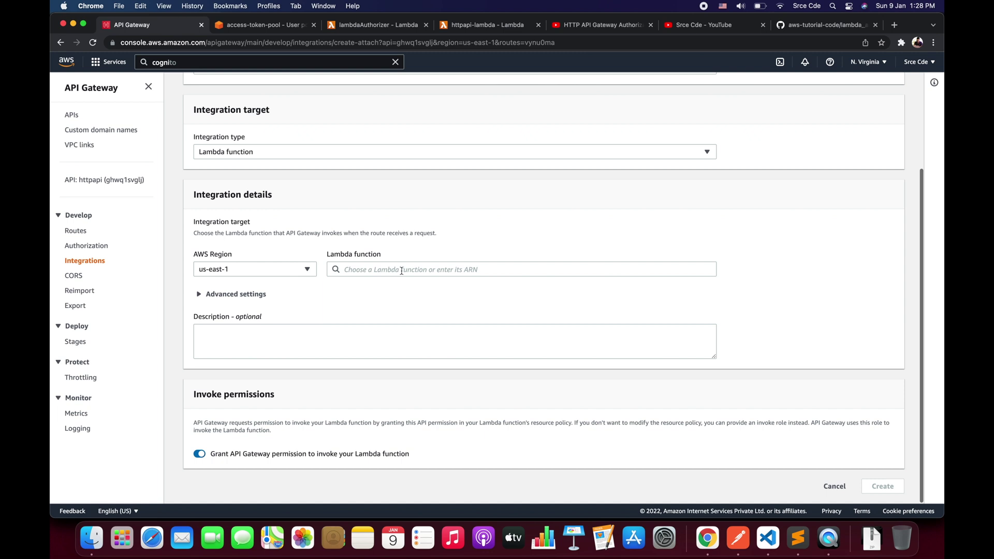
click(400, 270)
Review the httpapi-lambda code's POST check on line 7 and GET check on line 13
click(487, 25)
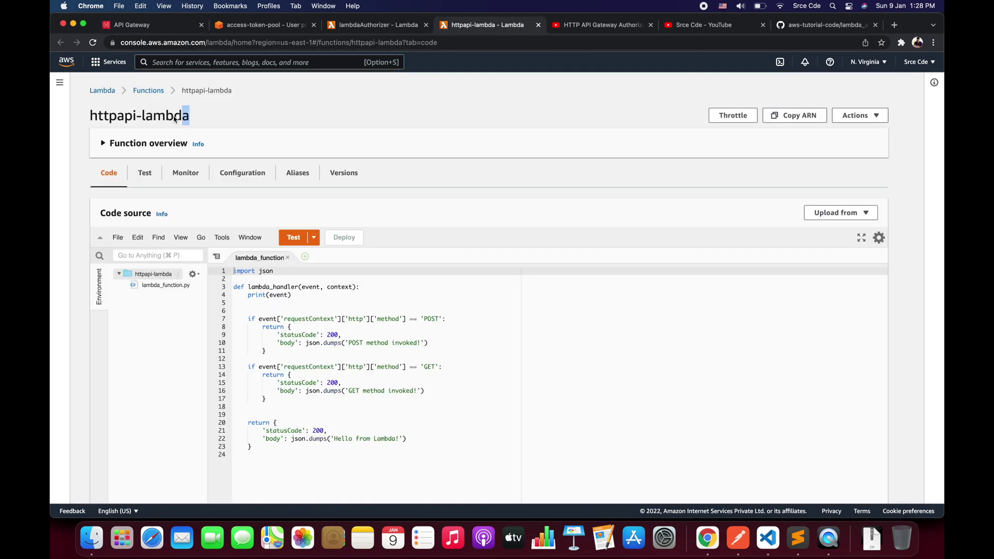
click(420, 319)
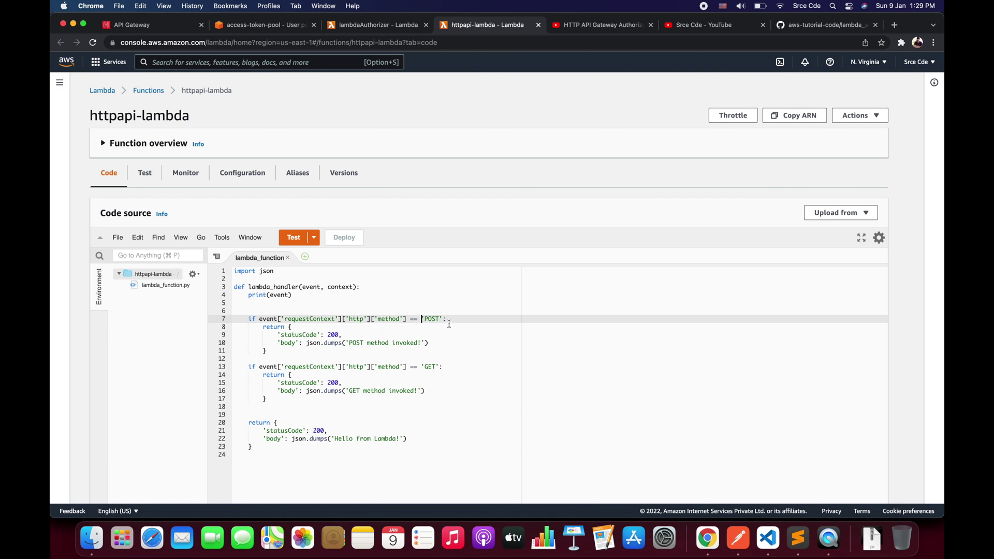
double_click(431, 318)
double_click(429, 367)
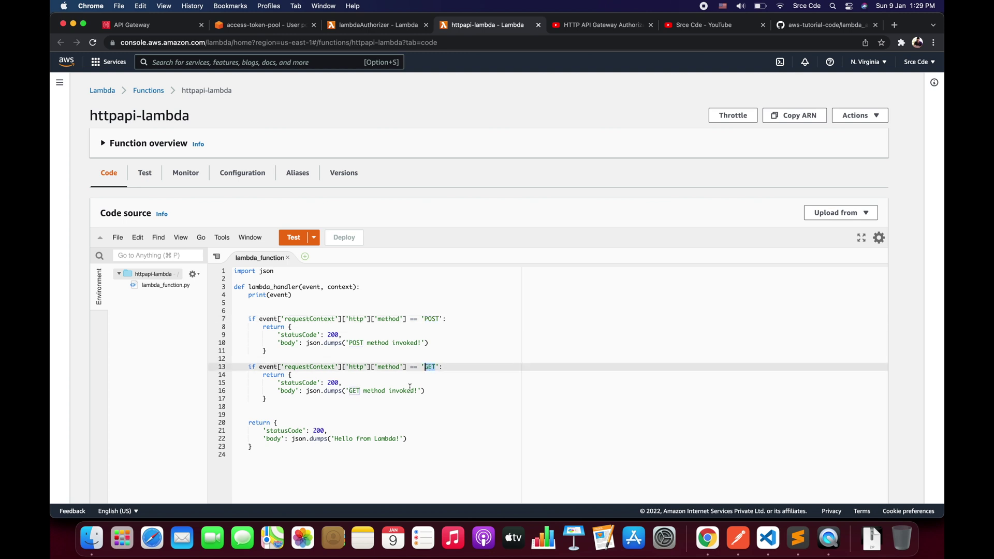
Select httpapi-lambda as the target and create the integration for ANY /lamauth
click(154, 27)
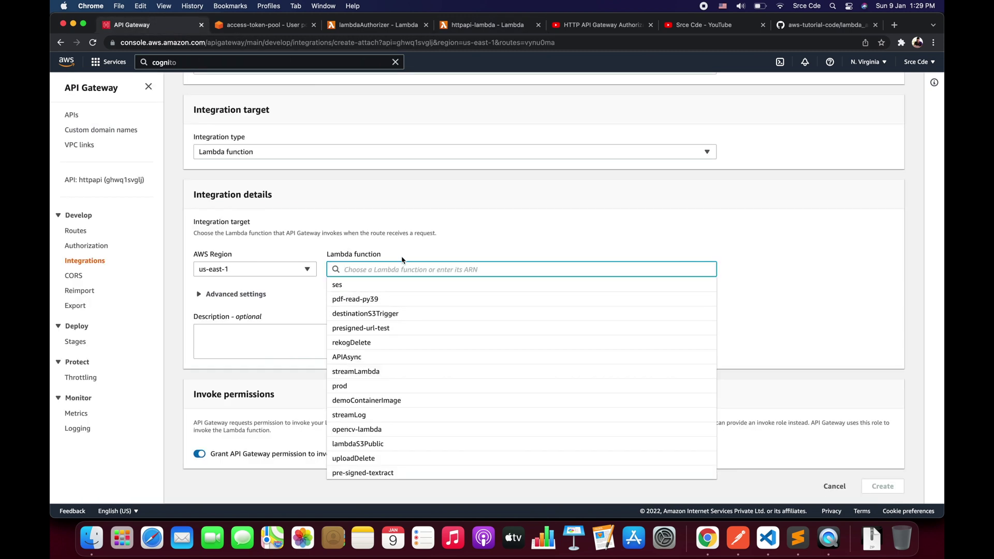
text(httpapi-lambda)
click(370, 289)
click(443, 291)
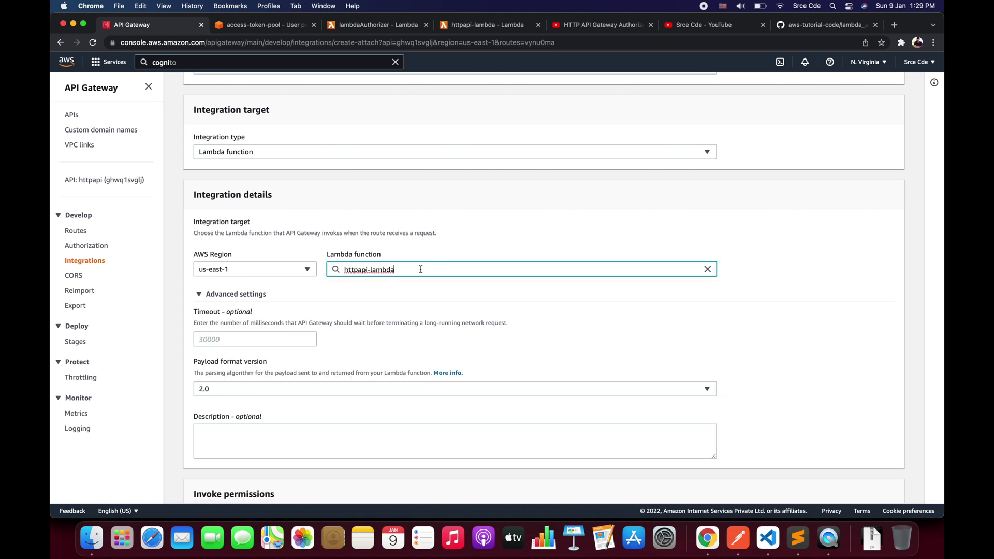
scroll(452, 336, down, 3)
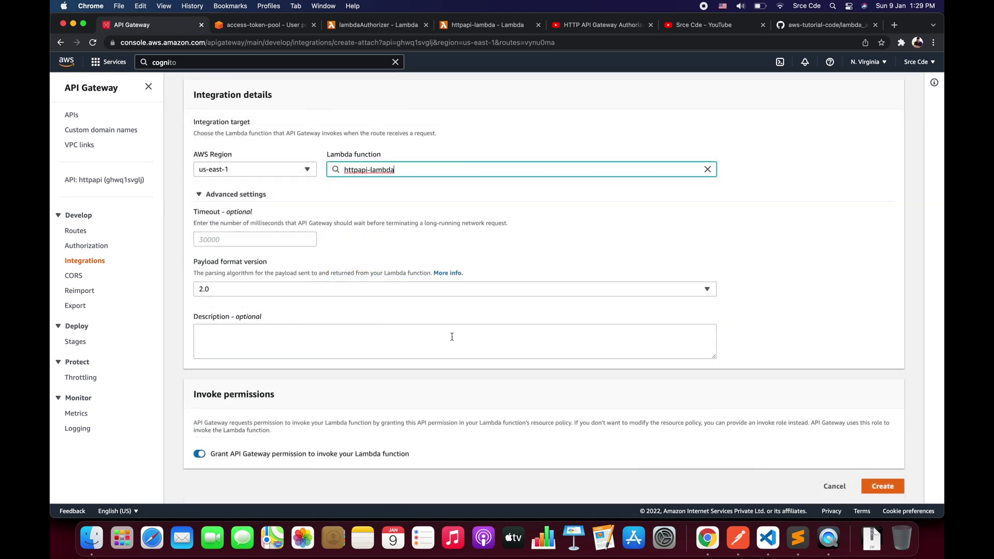
click(880, 488)
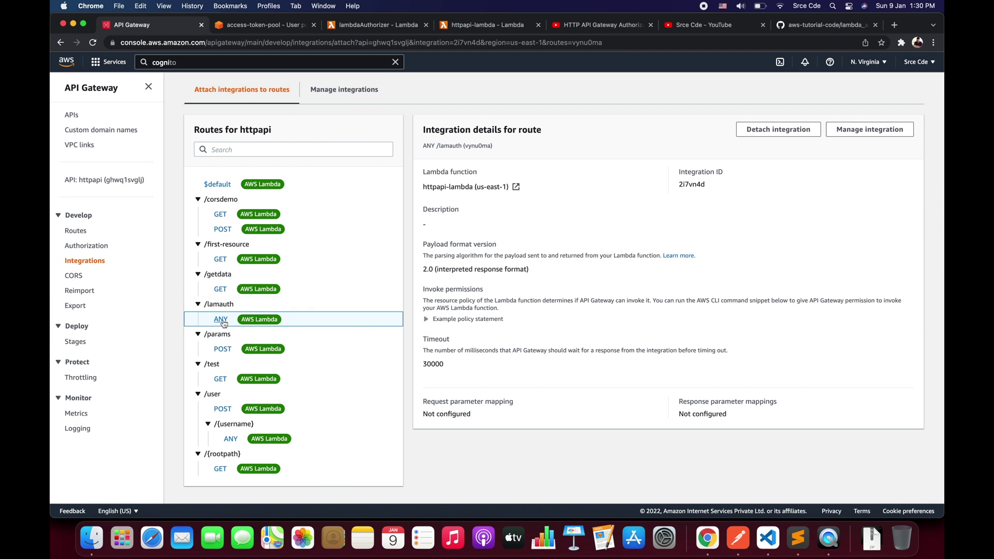
Begin creating a new Lambda-based authorizer for the ANY /lamauth route
click(78, 235)
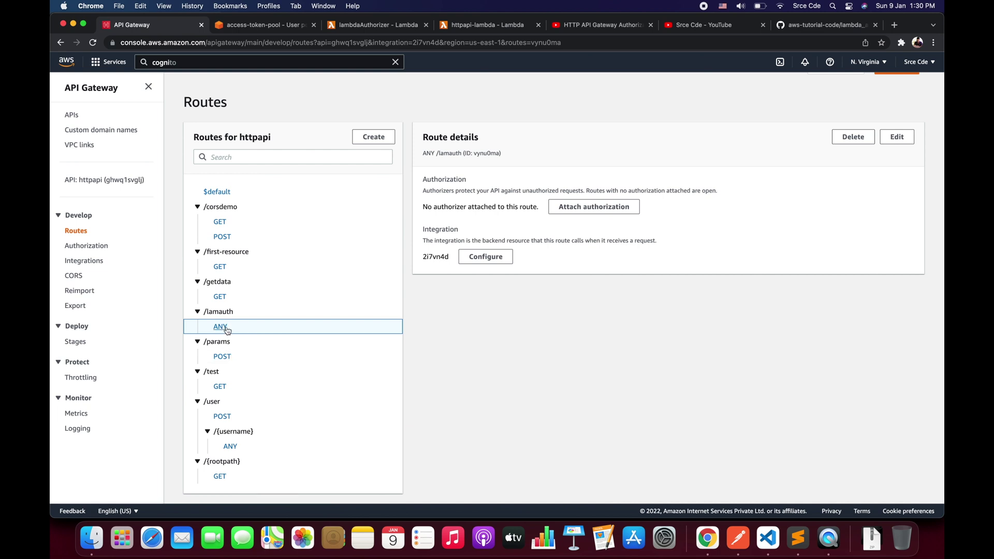
click(594, 210)
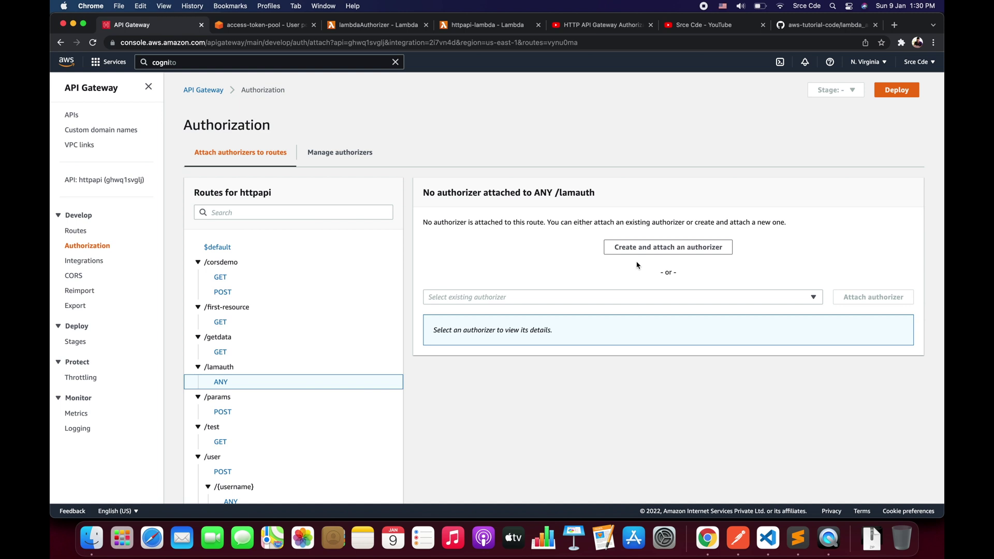
click(673, 248)
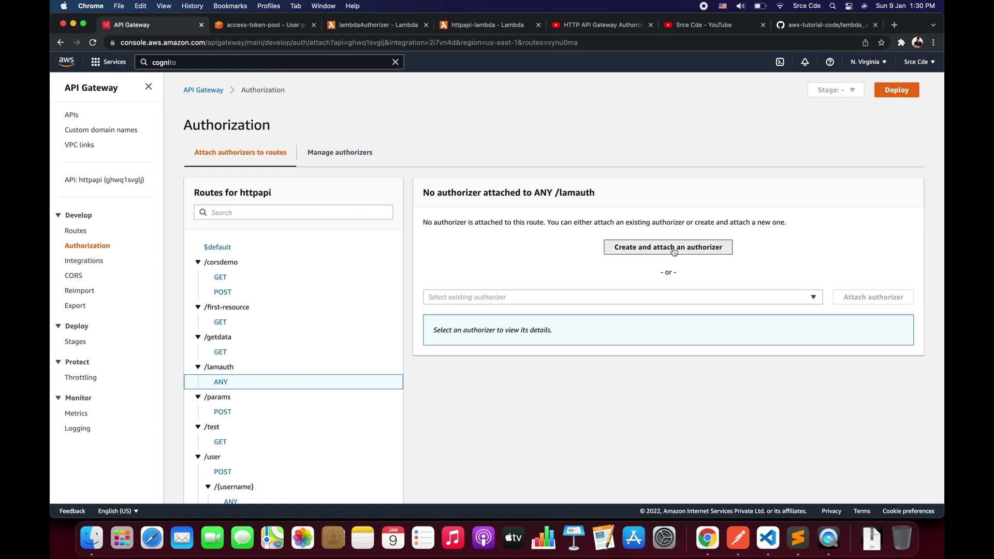
scroll(351, 292, down, 1)
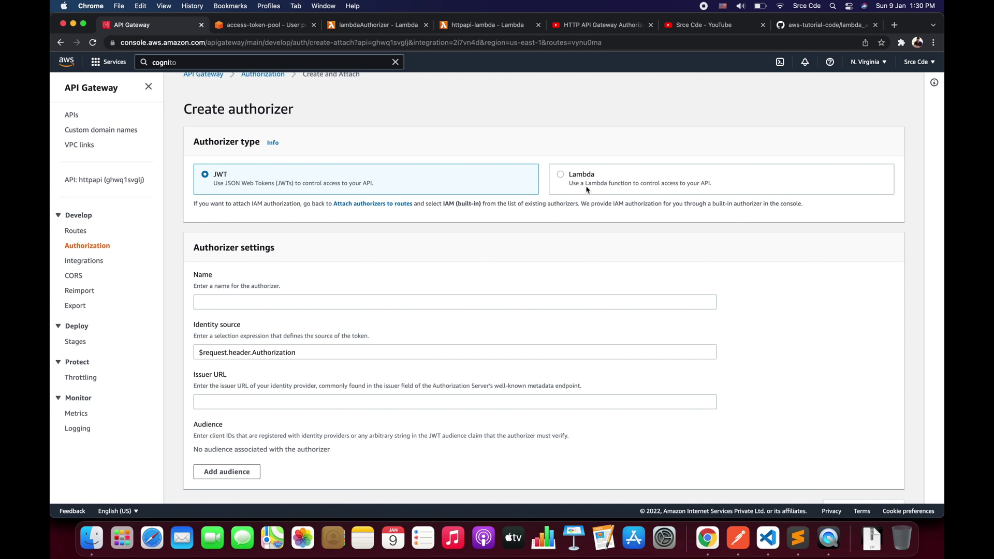
click(562, 179)
scroll(426, 280, down, 5)
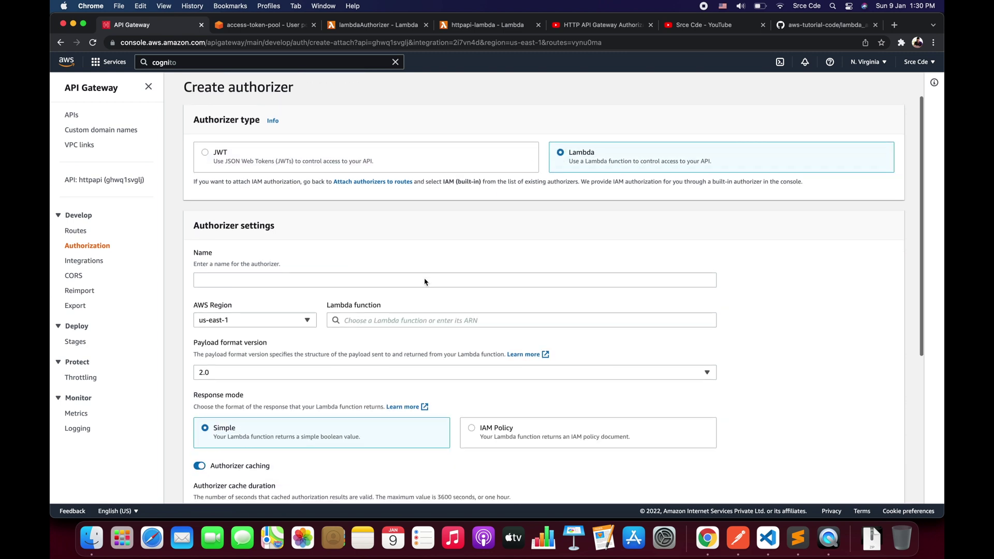
Name the authorizer jwtauth and back it with the lambdaAuthorizer function
click(299, 184)
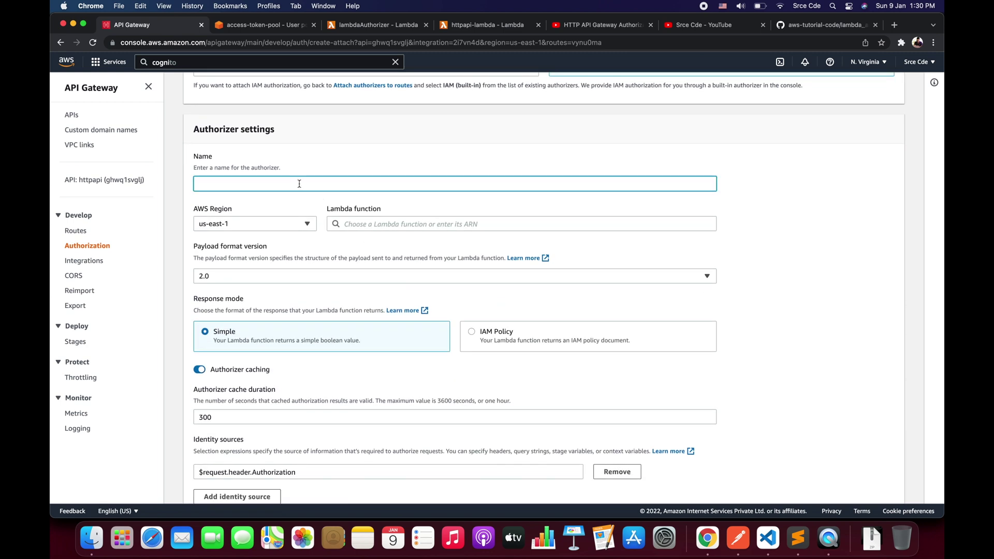
text(jwtau)
key(BackSpace)
text(auth)
click(387, 223)
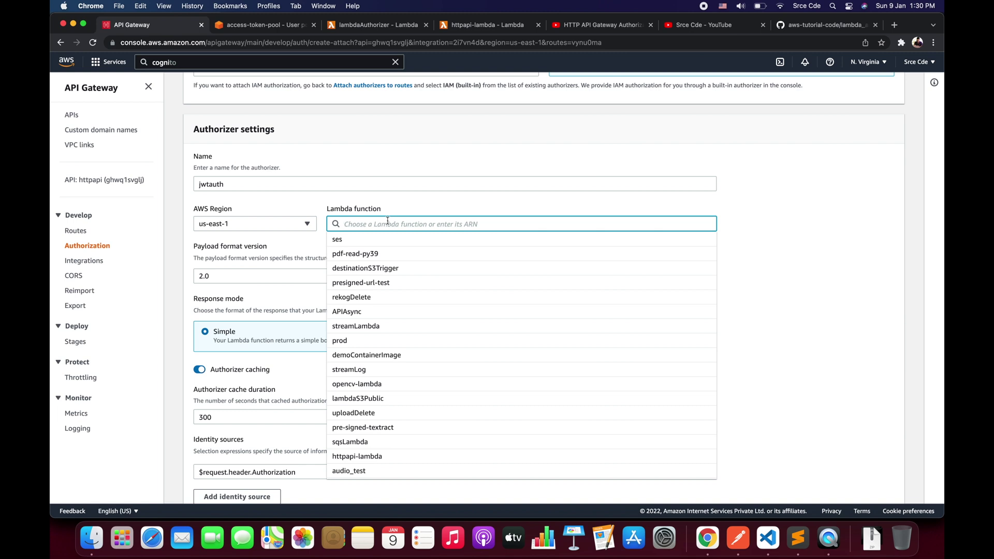
text(lambd)
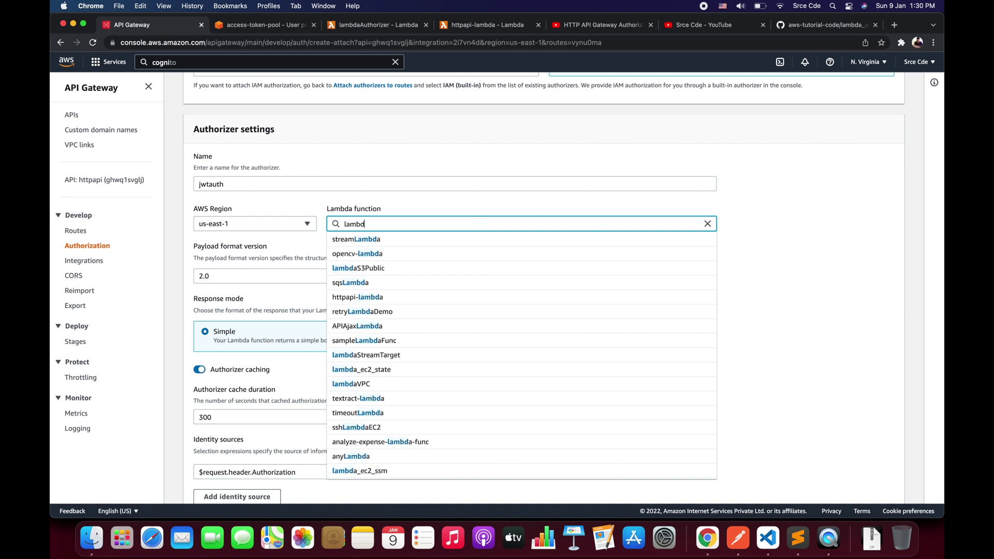
text(aAu)
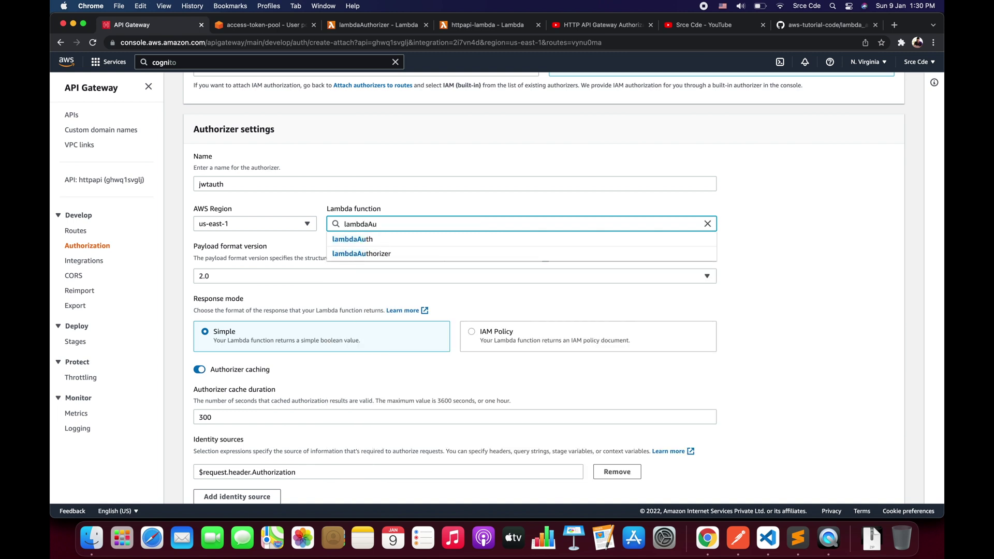
click(415, 256)
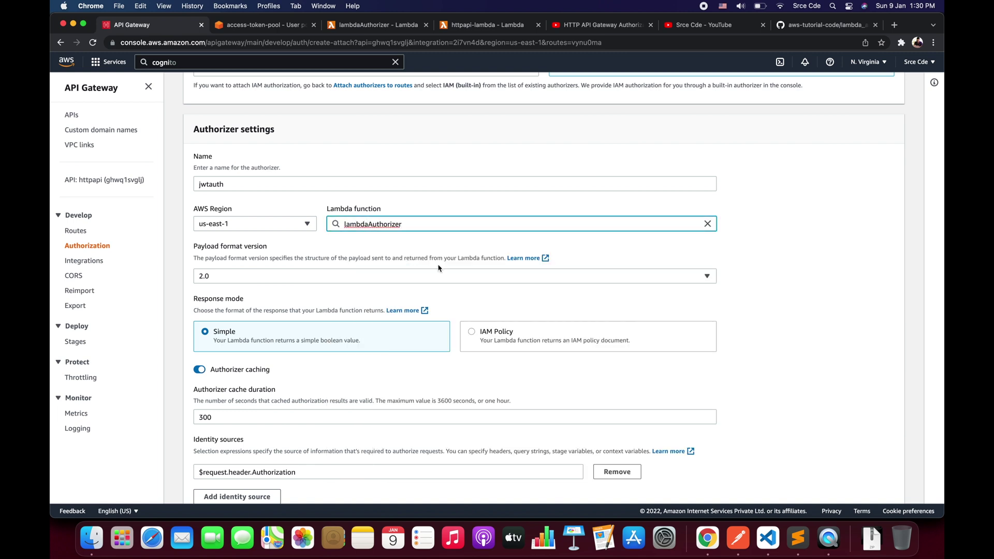
Disable authorizer caching and submit Create and attach, which fails because jwtauth exists
scroll(372, 295, down, 2)
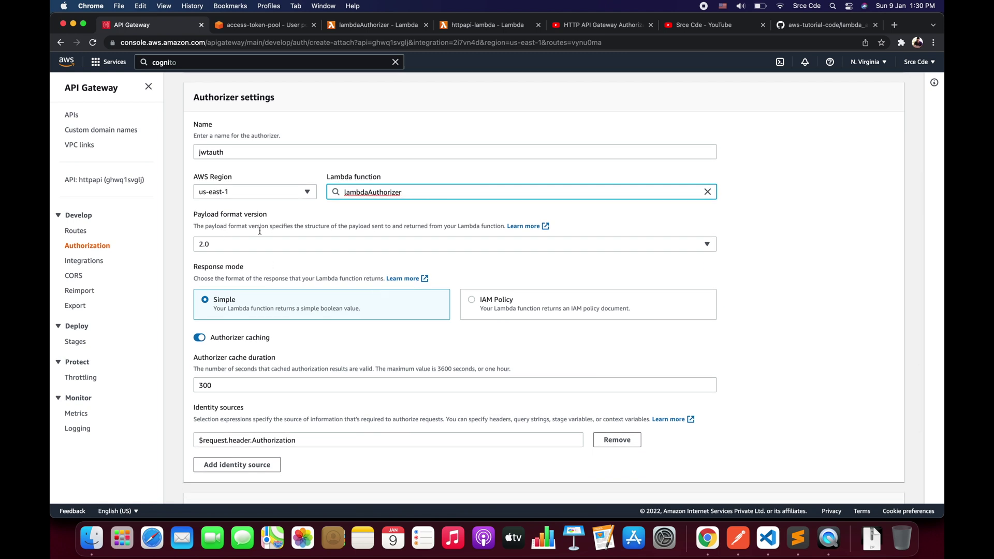
scroll(282, 273, down, 3)
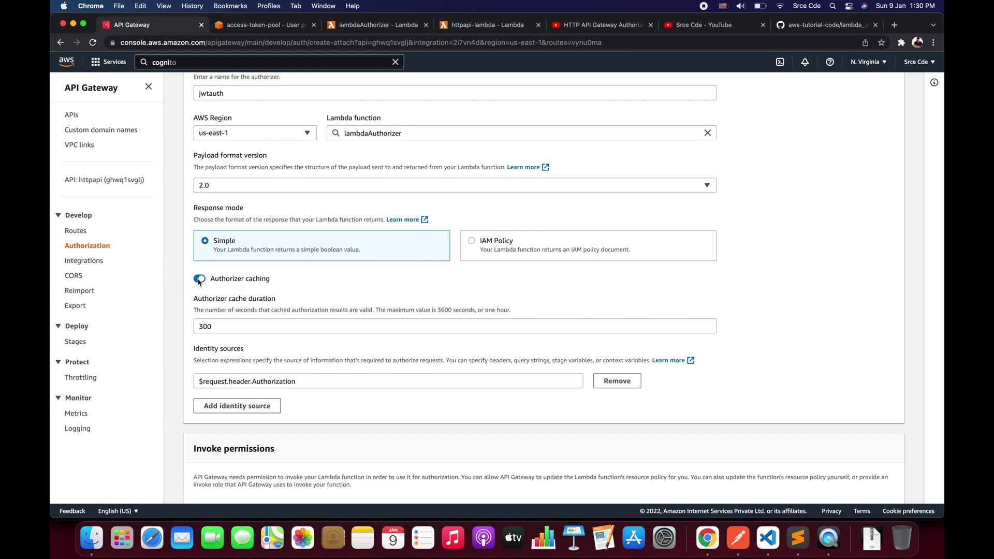
click(199, 279)
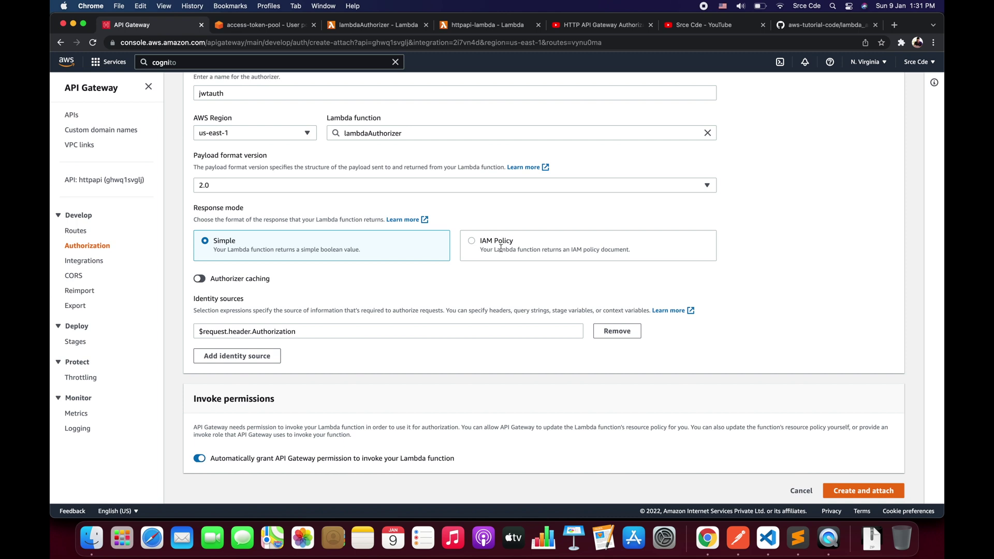
click(617, 30)
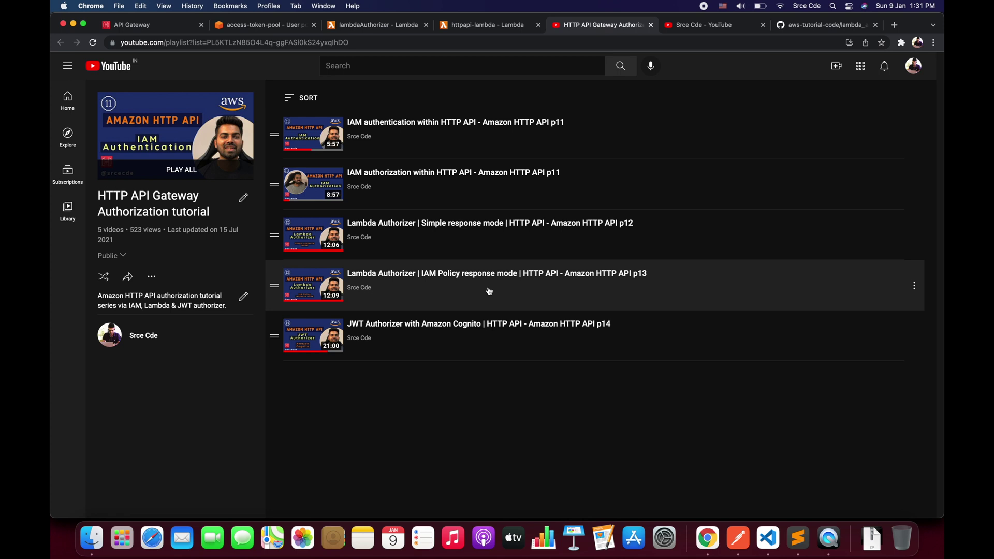
click(156, 26)
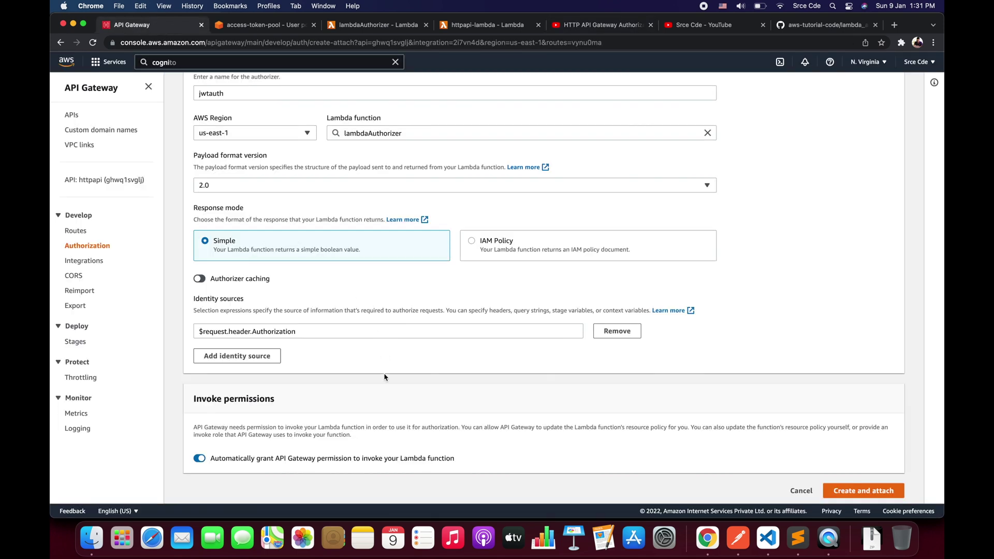
scroll(384, 377, down, 1)
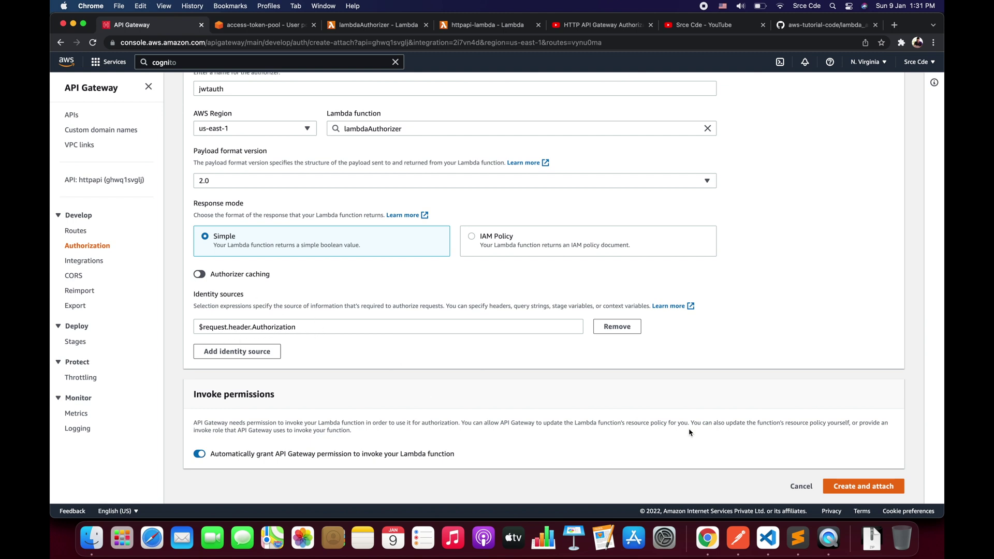
click(864, 489)
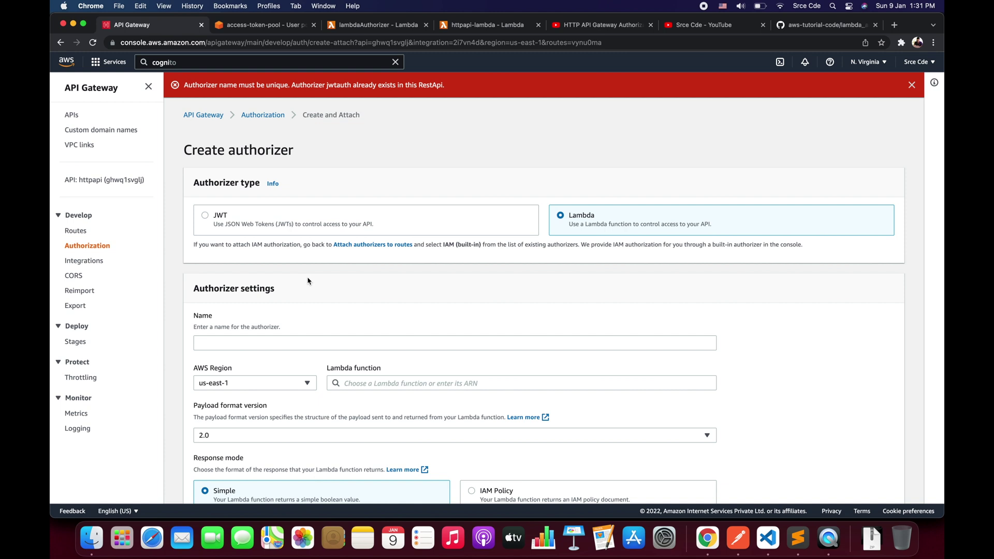
Rename the authorizer jwtauthlam with lambdaAuthorizer, caching off, and attach it to ANY /lamauth
scroll(307, 281, down, 3)
click(265, 189)
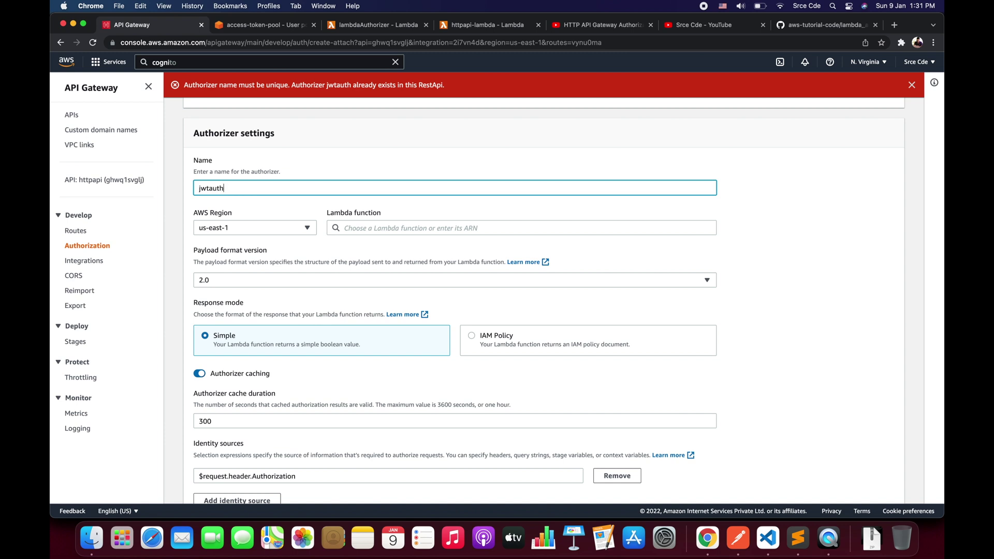
click(375, 224)
text(lambda)
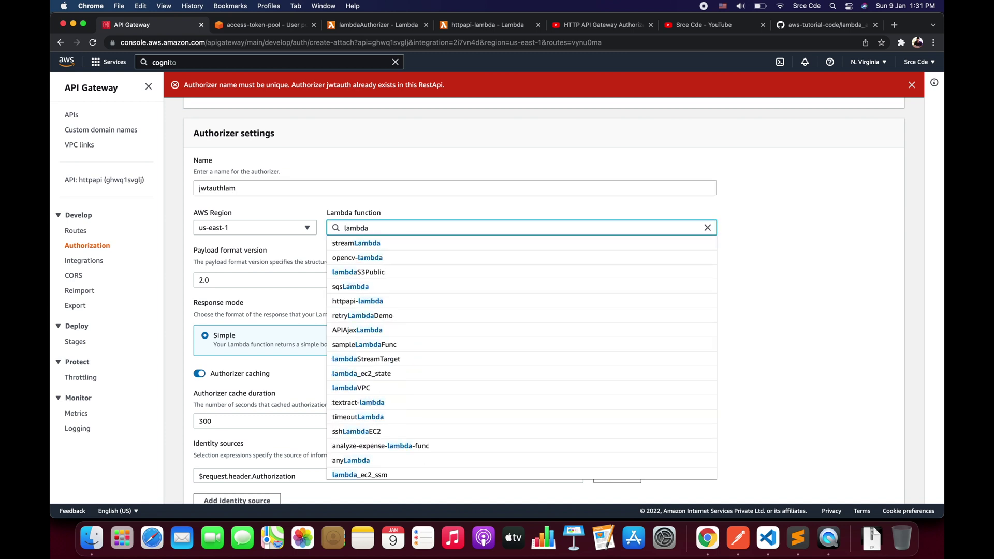
text(A)
click(384, 273)
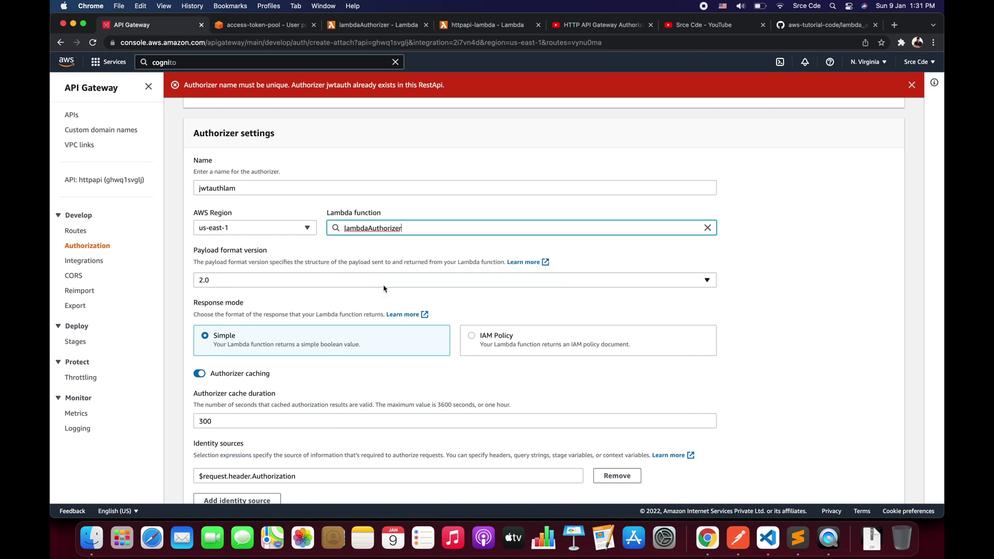
scroll(363, 321, down, 3)
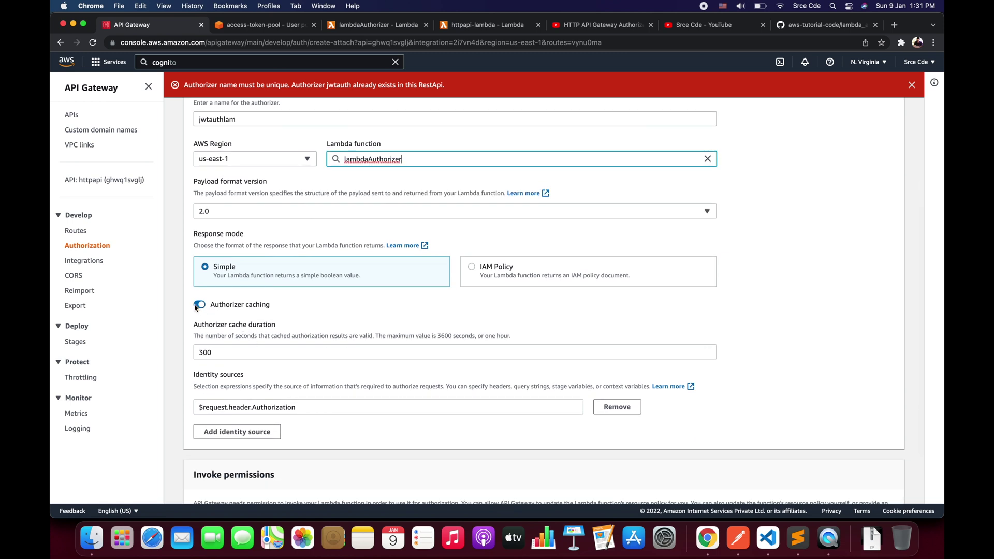
click(199, 304)
scroll(481, 395, down, 1)
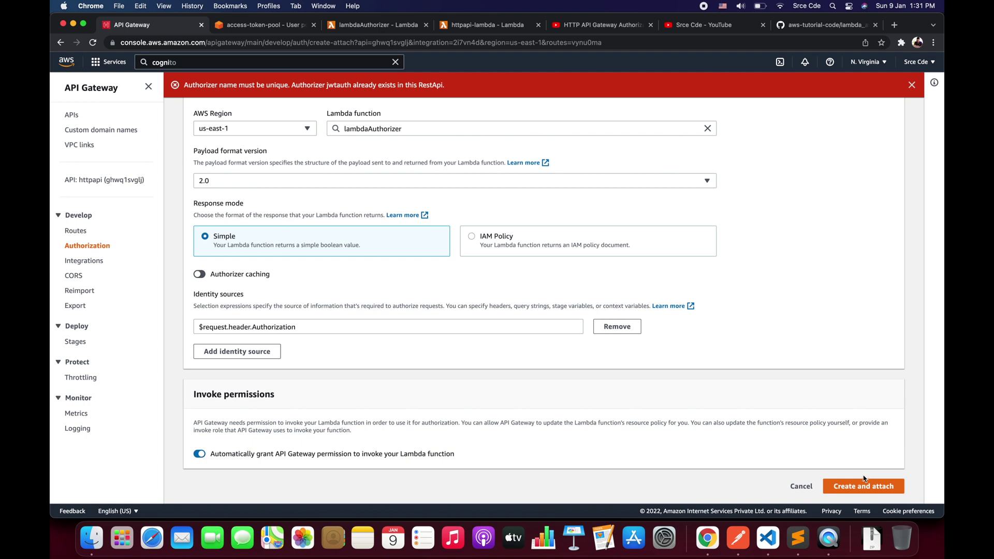
click(863, 480)
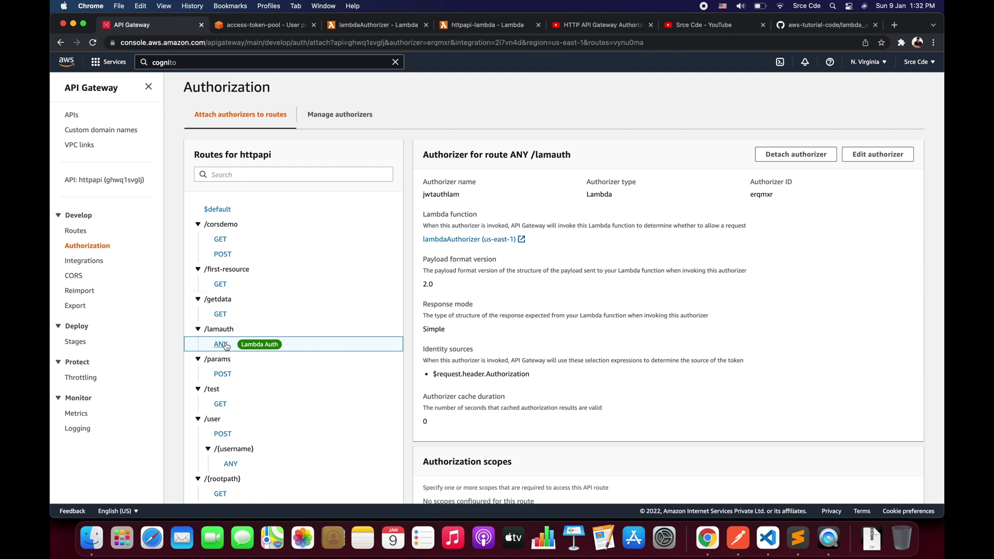
Copy the $default stage invoke URL and paste it into the Postman request address
click(76, 230)
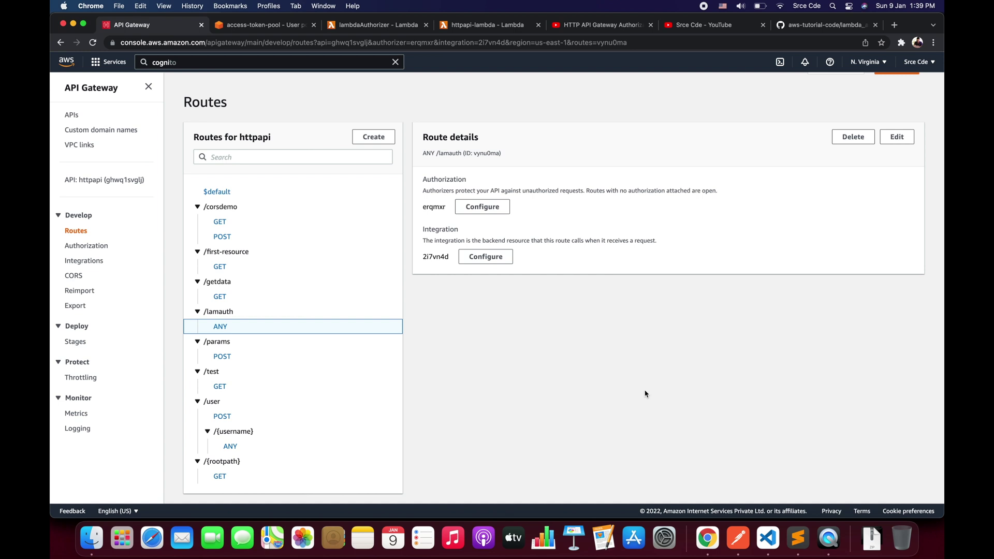
click(76, 343)
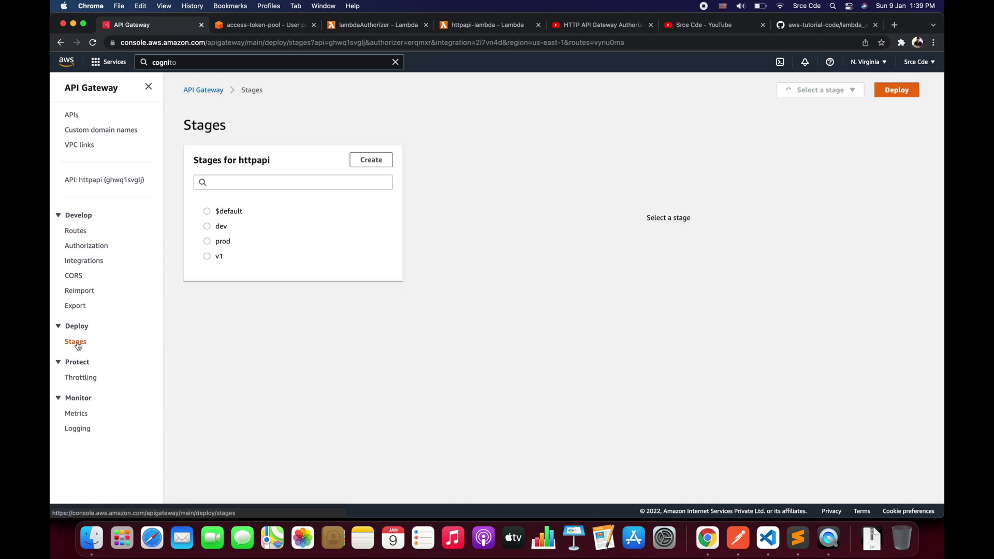
click(238, 214)
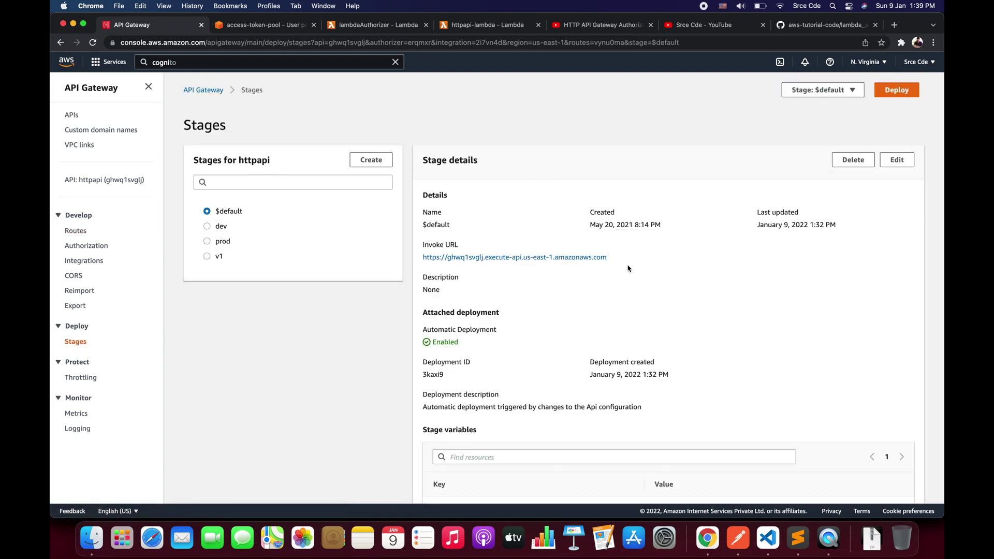
drag(629, 265, 426, 259)
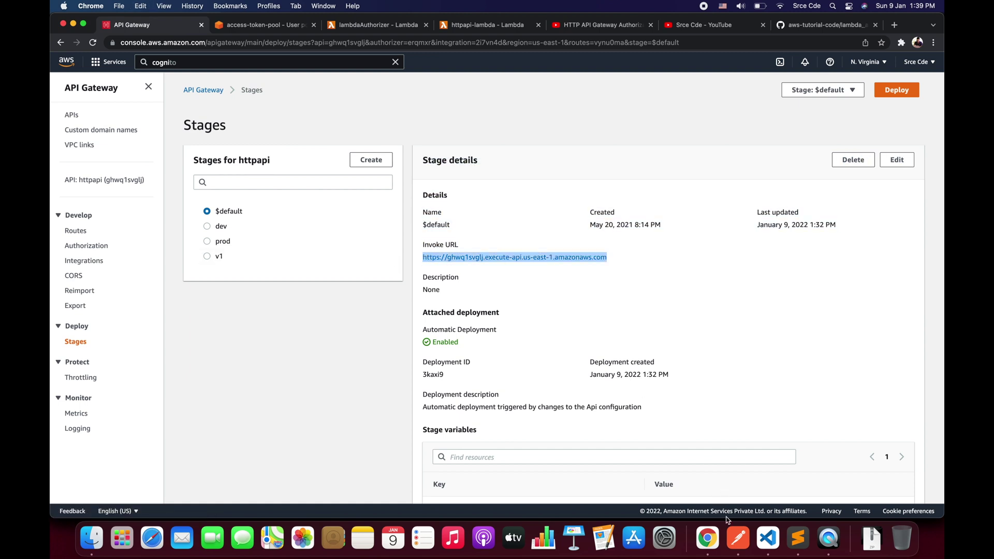
click(739, 538)
text(https://ghwq1svglj.execute-api.us-east-1.amazonaws.com)
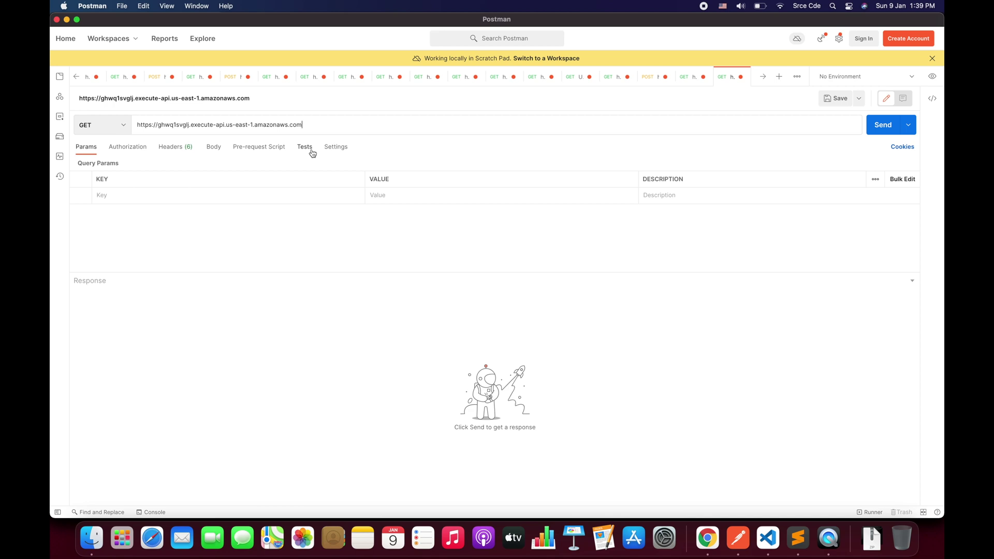
Append /lamauth to the Postman URL and send it tokenless, getting 401 Unauthorized
key(super+Tab)
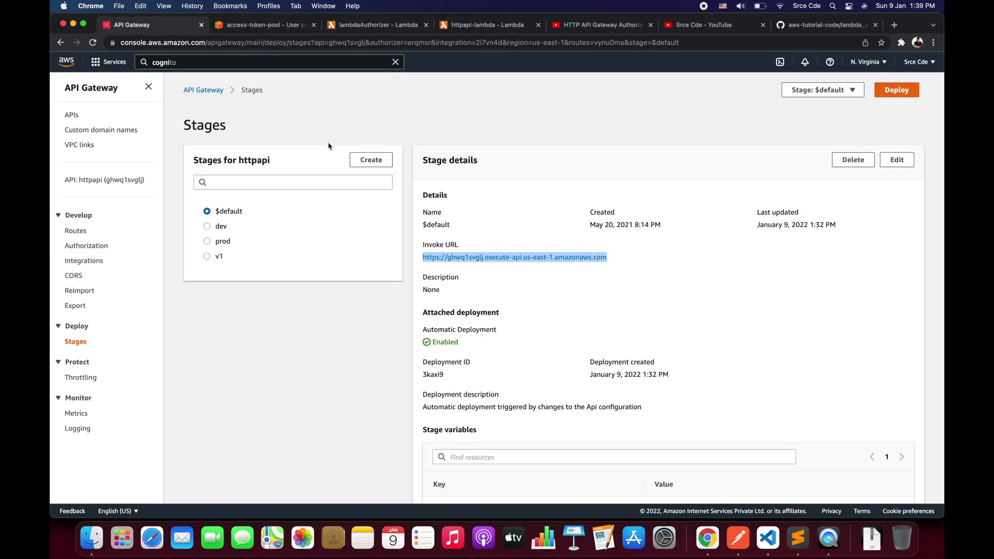
click(75, 231)
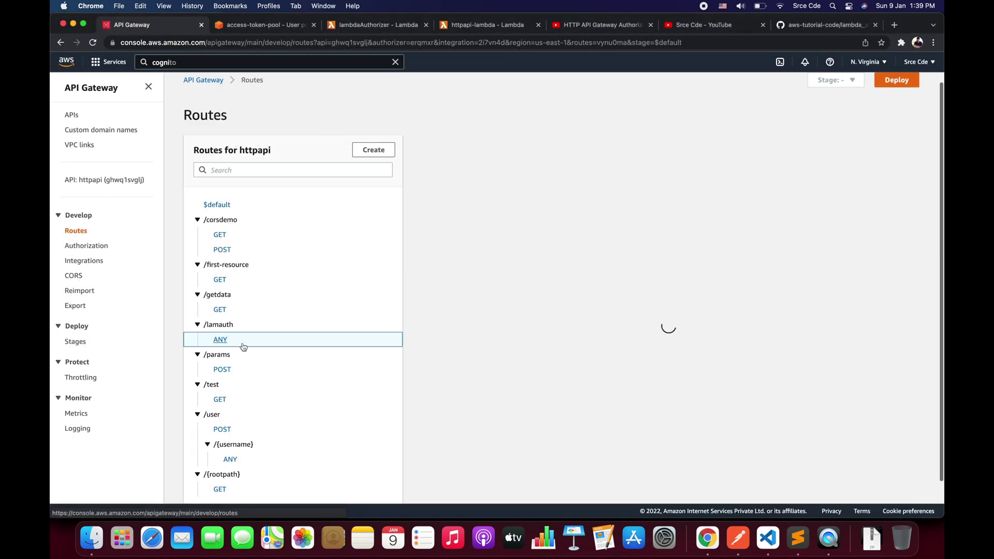
drag(243, 327, 205, 326)
key(super+Tab)
text(lamauth)
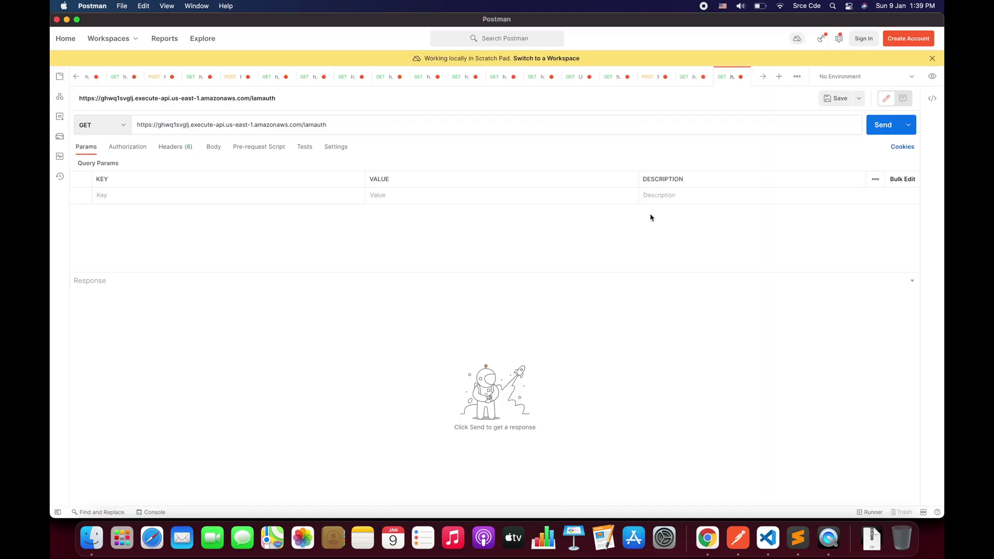
click(884, 126)
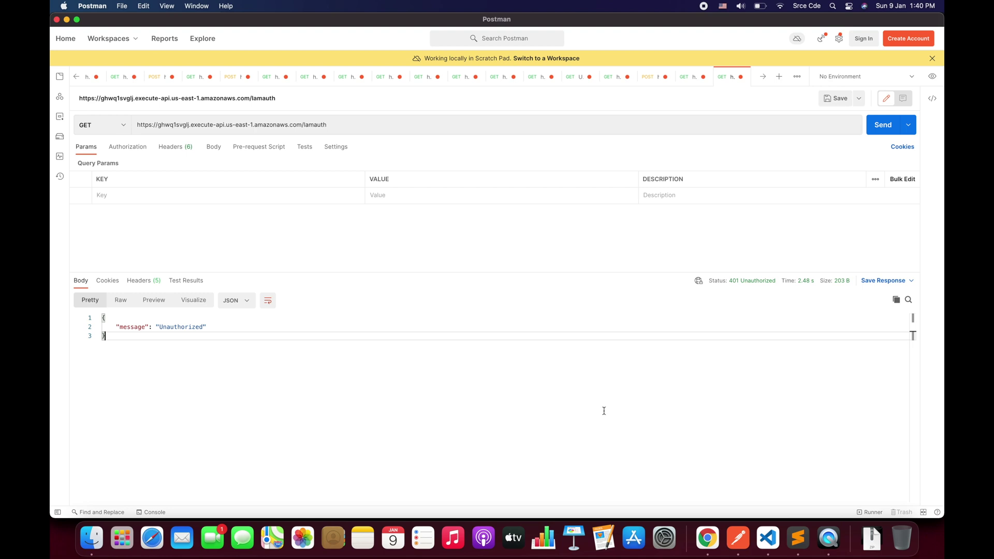
click(707, 538)
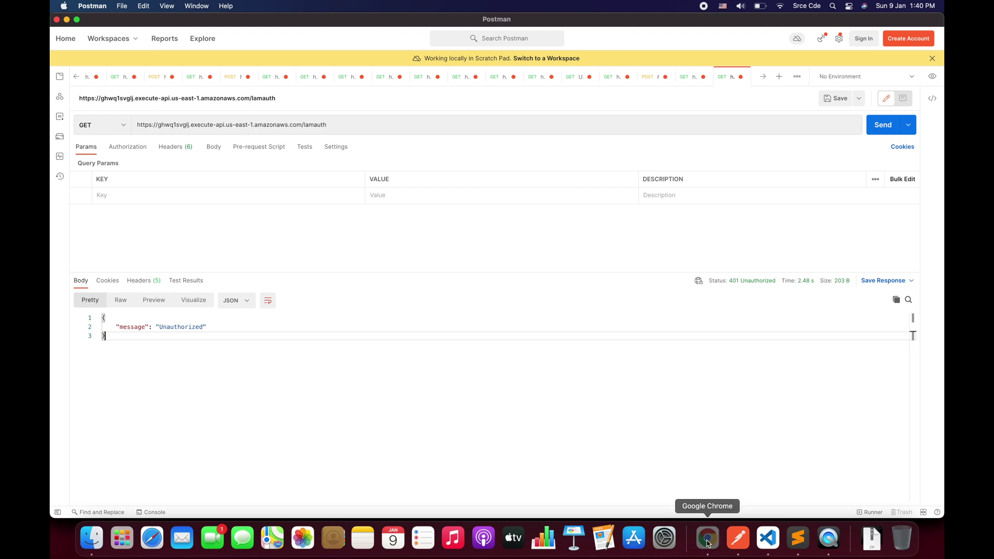
From the access-token-pool app1 client details, launch the Hosted UI sign-in page
click(269, 27)
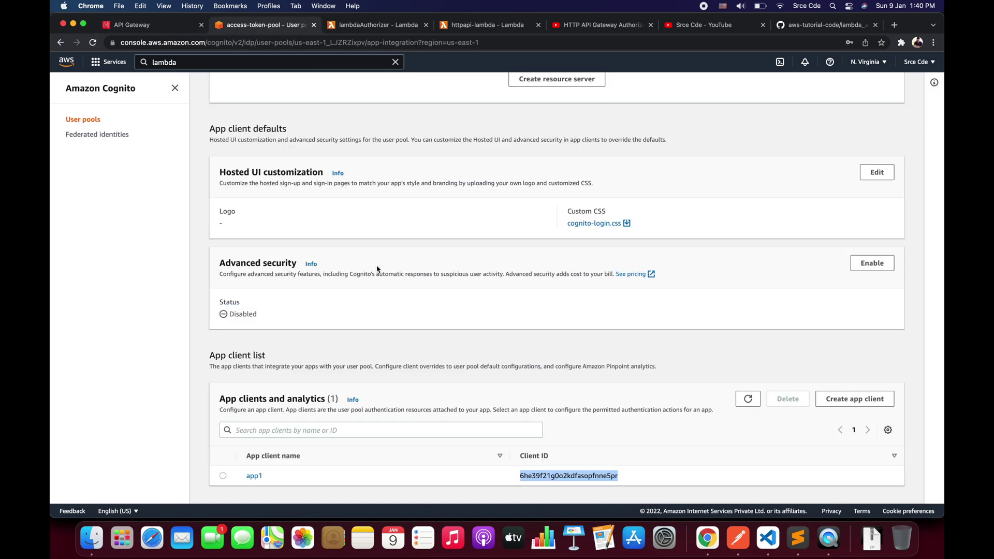
click(254, 476)
scroll(481, 329, down, 5)
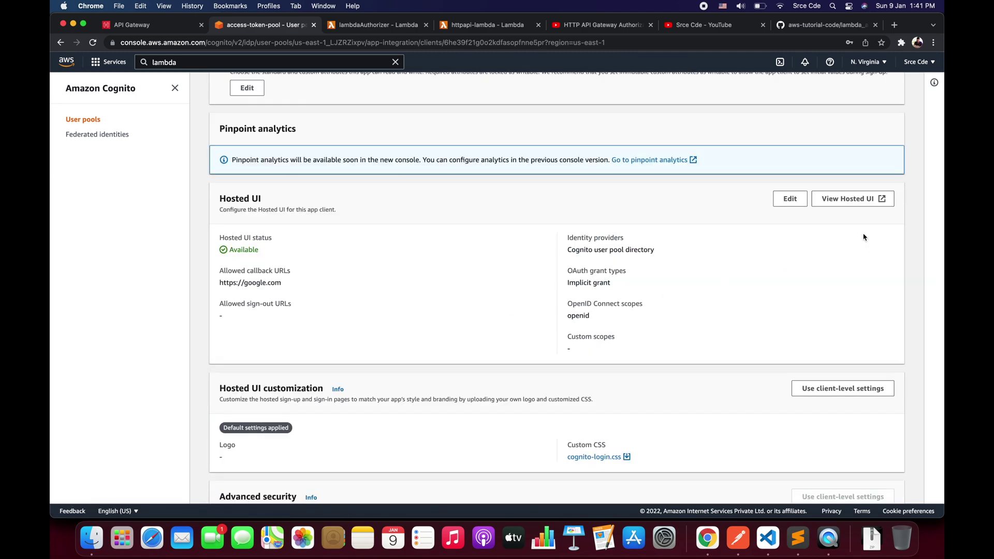
click(843, 206)
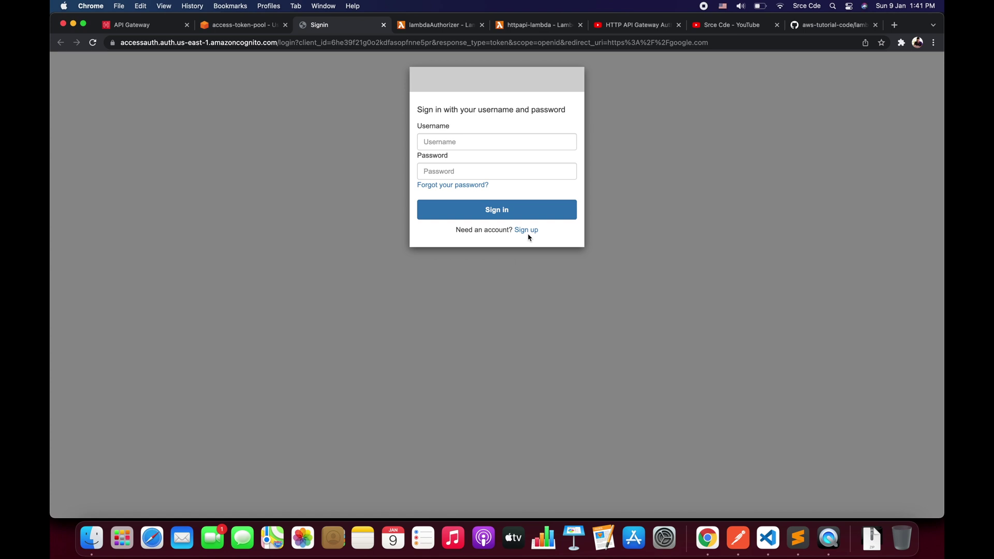
Sign in on the Hosted UI with the user's username and temporary password
click(497, 141)
text(srcecde)
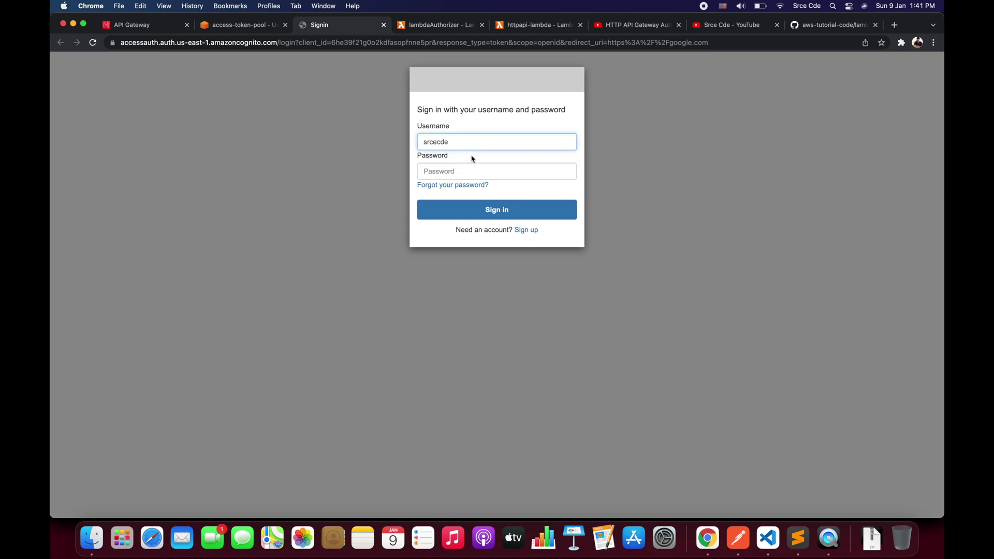
click(461, 173)
text(s)
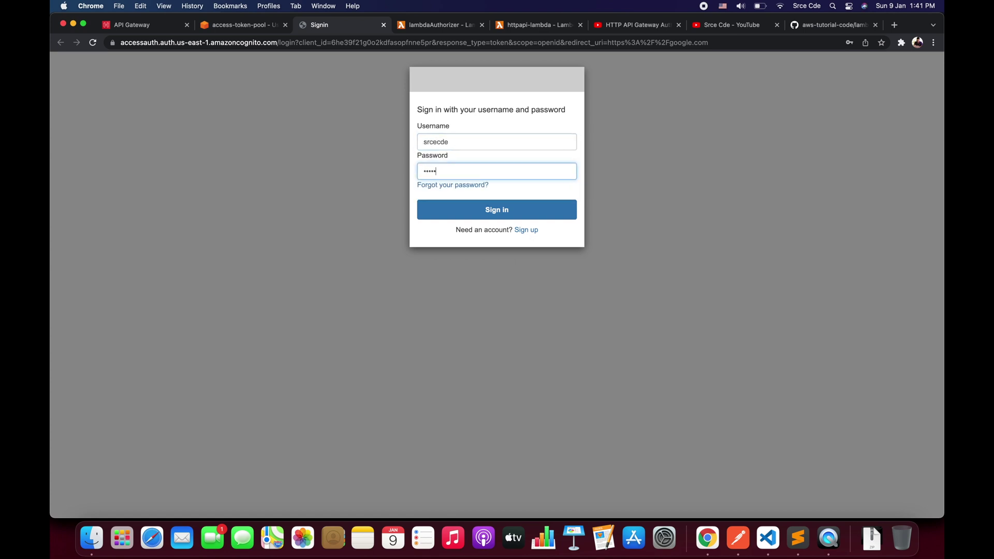
key(BackSpace)
key(BackSpace)
key(BackSpace)
key(BackSpace)
key(BackSpace)
key(BackSpace)
key(BackSpace)
click(510, 214)
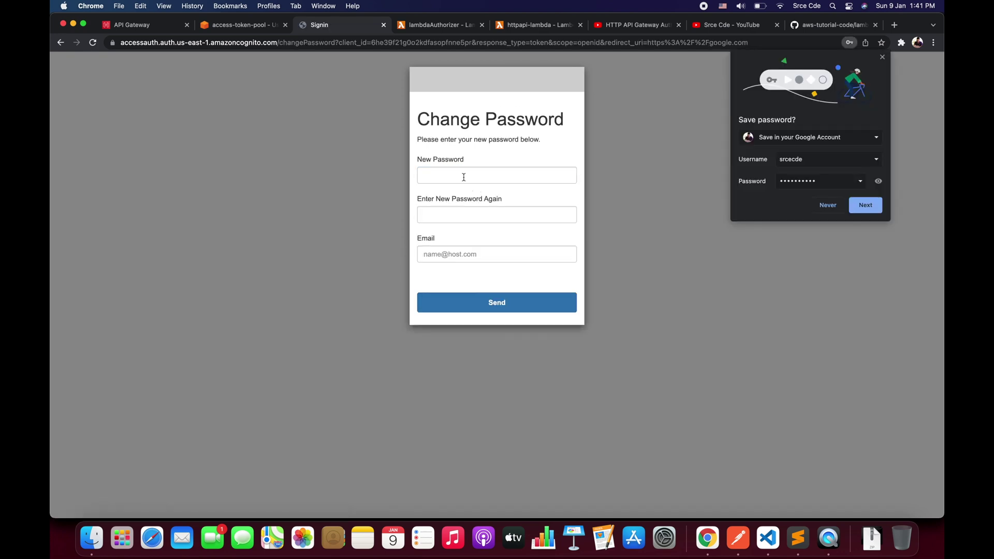
Enter and confirm a new password, fill the suggested email, and submit
click(463, 176)
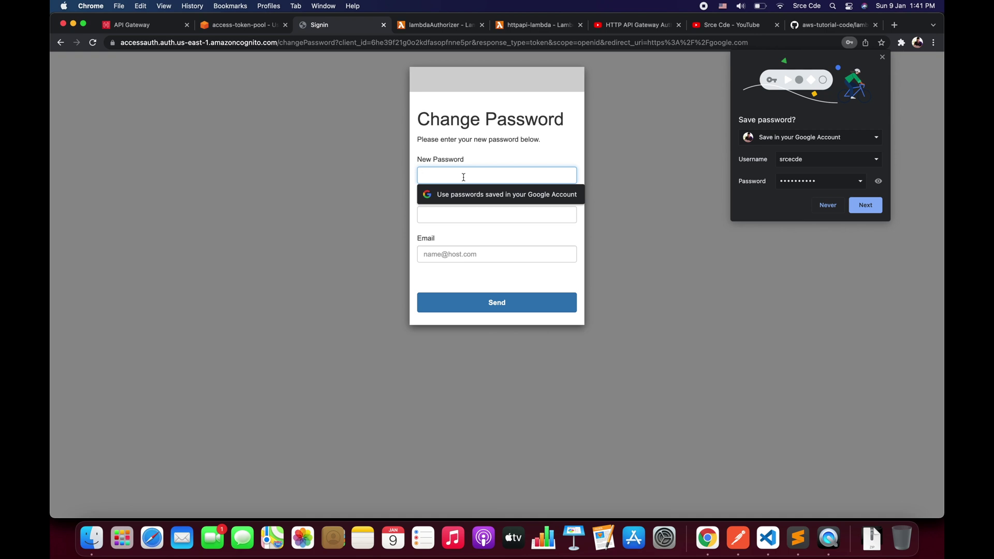
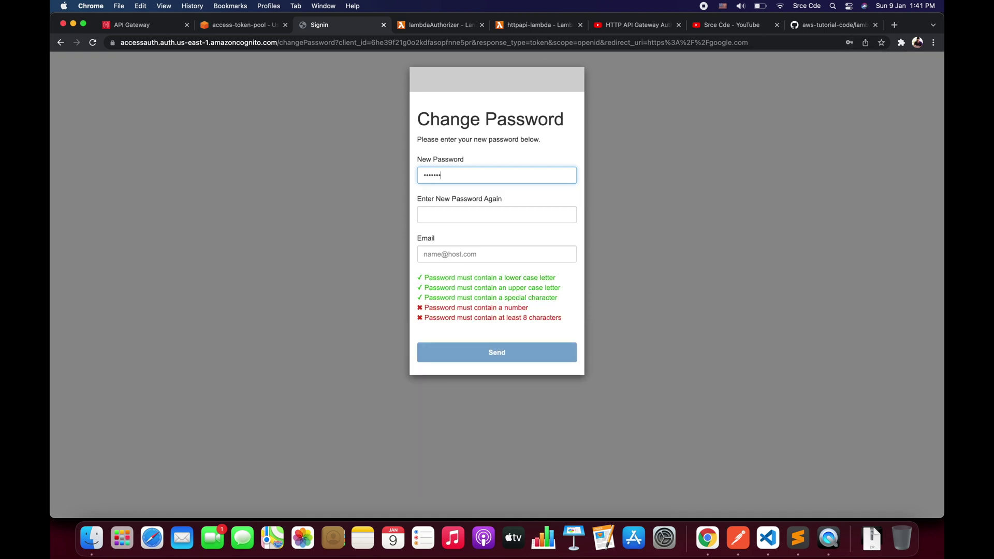
click(497, 215)
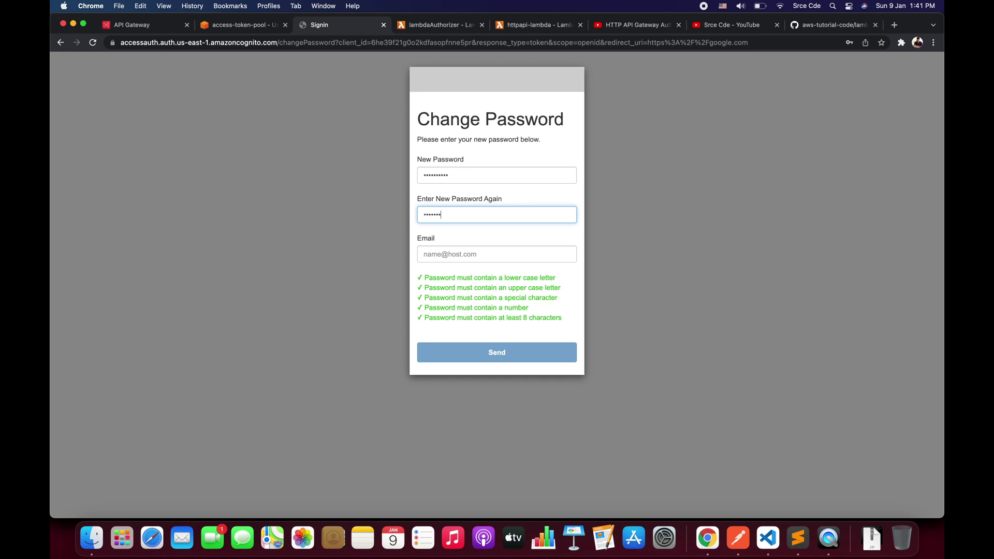
text(3)
click(456, 254)
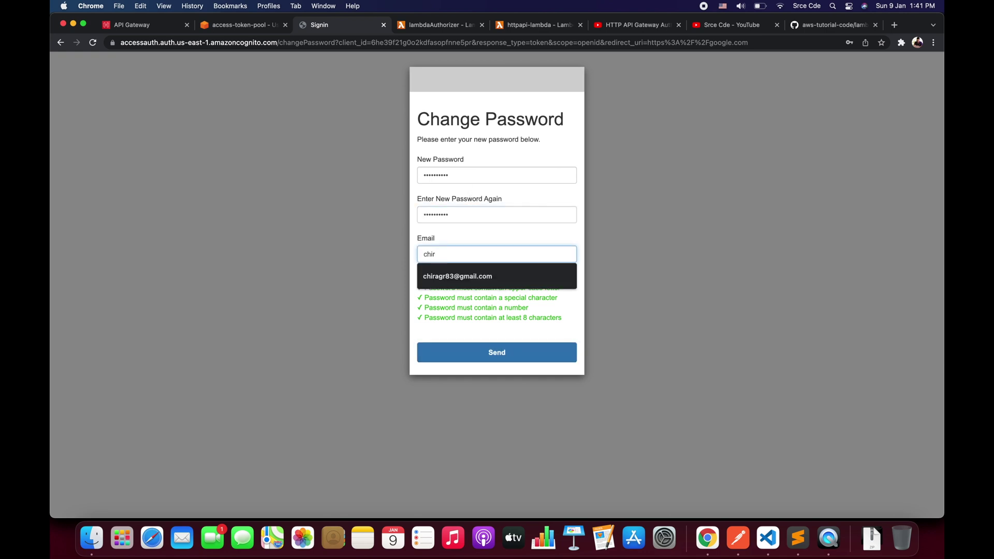
click(482, 277)
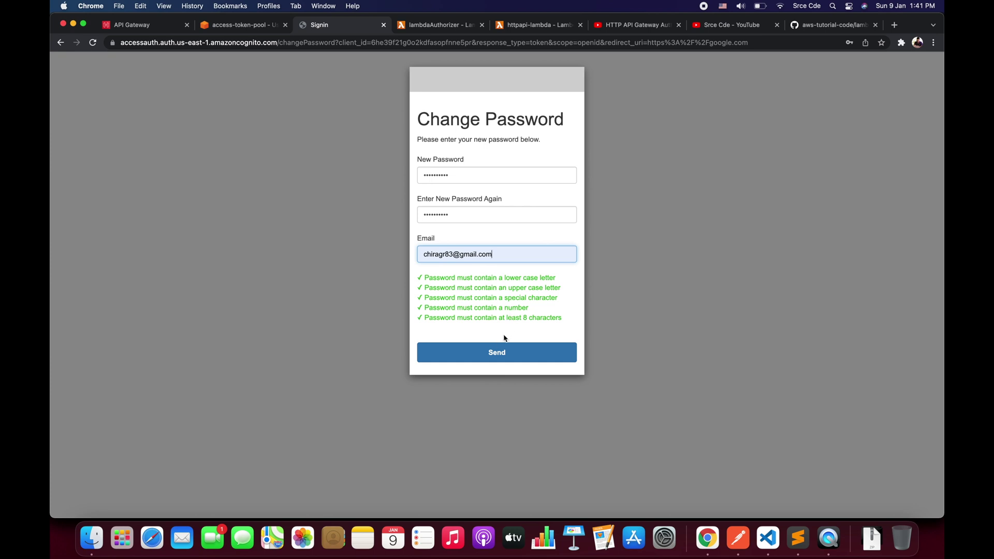
click(497, 355)
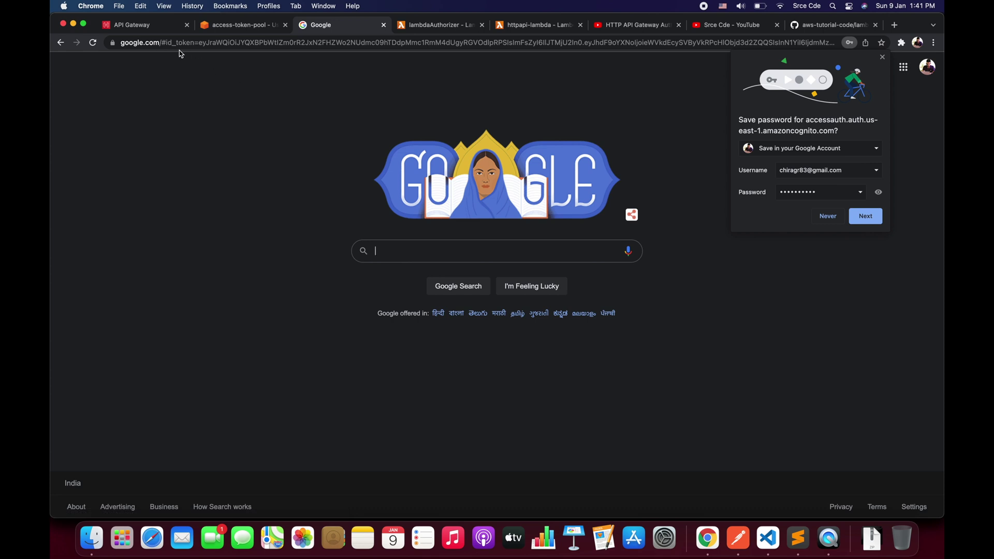
Decline saving the password and copy the full token-bearing google.com redirect URL
double_click(210, 44)
key(alt+Right)
key(alt+Right)
key(alt+Right)
key(alt+Right)
key(alt+Right)
key(alt+Right)
key(alt+Right)
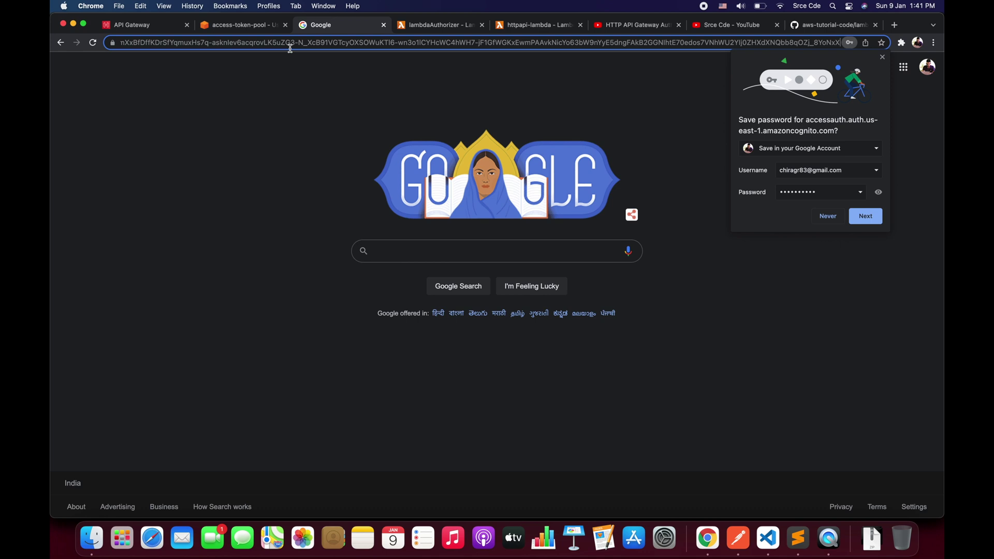
key(alt+Right)
key(alt+Right)
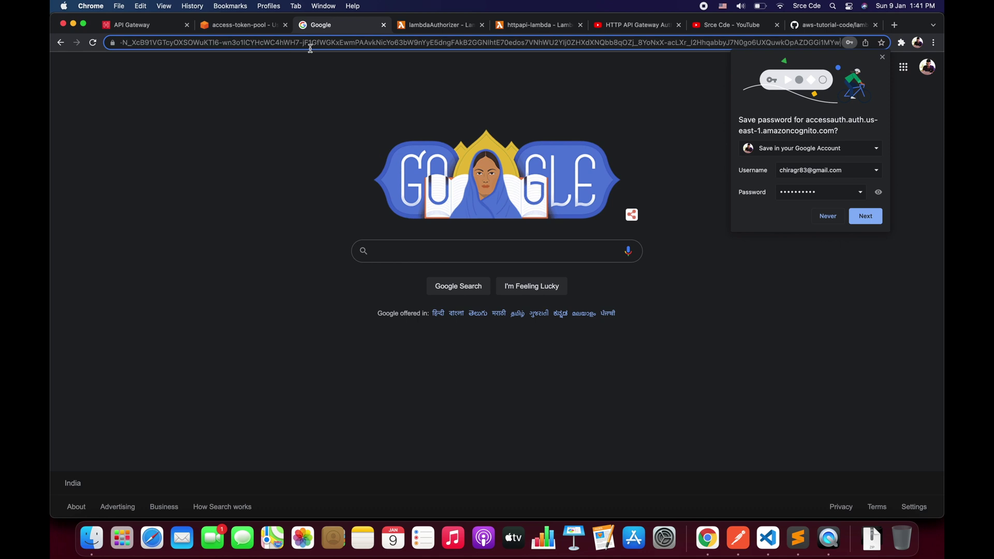
click(829, 215)
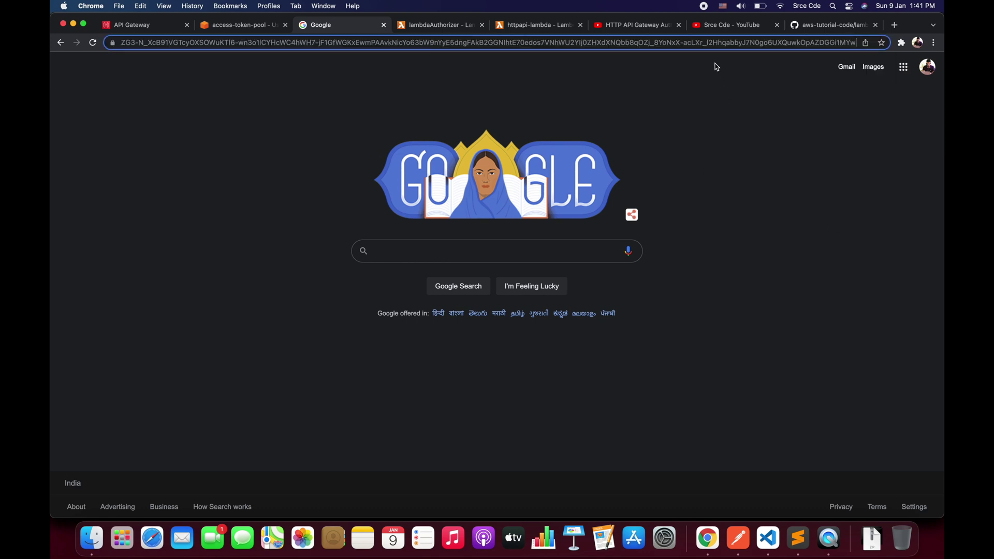
click(274, 41)
key(super+c)
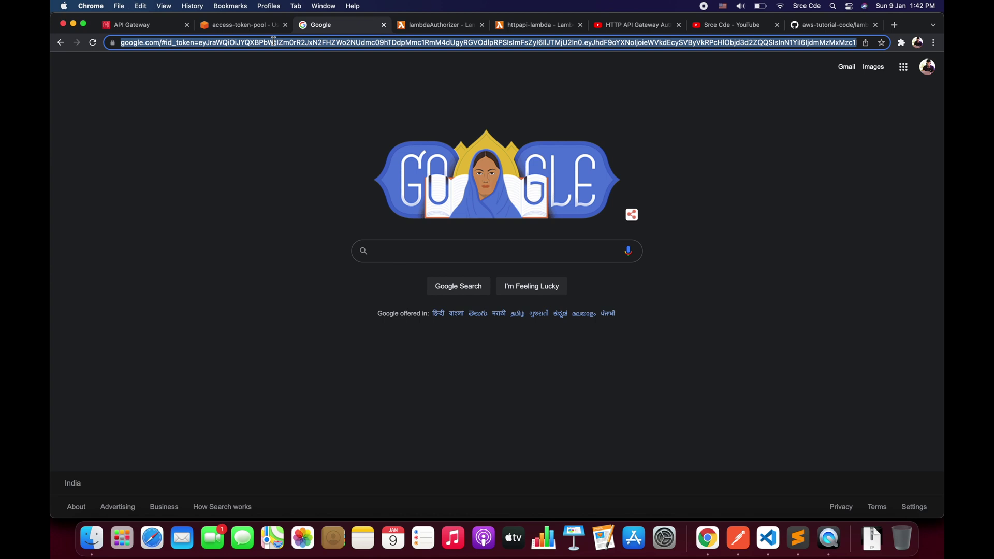
click(806, 546)
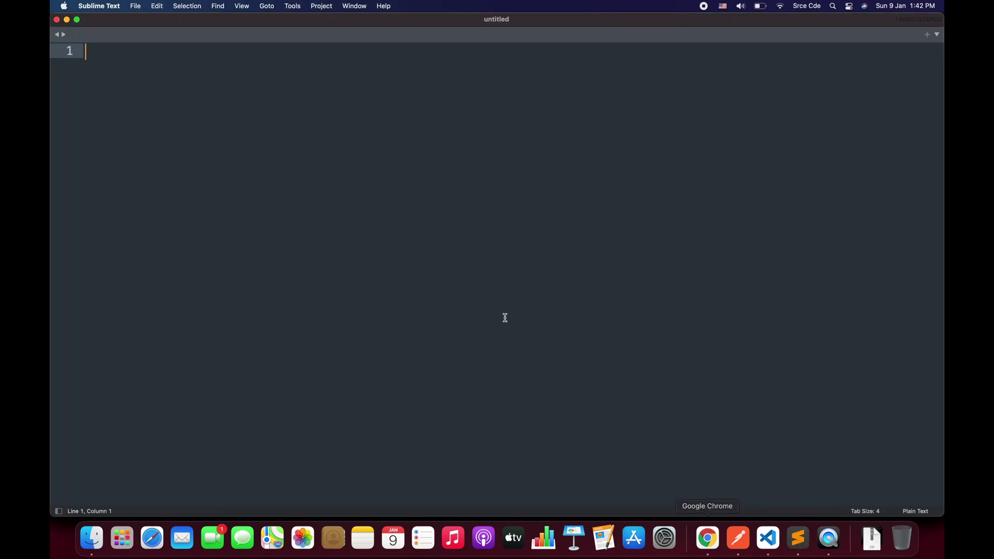
Paste the redirect URL, search for 'access', and mark the start of the access_token value
key(super+v)
key(super+f)
text(aud)
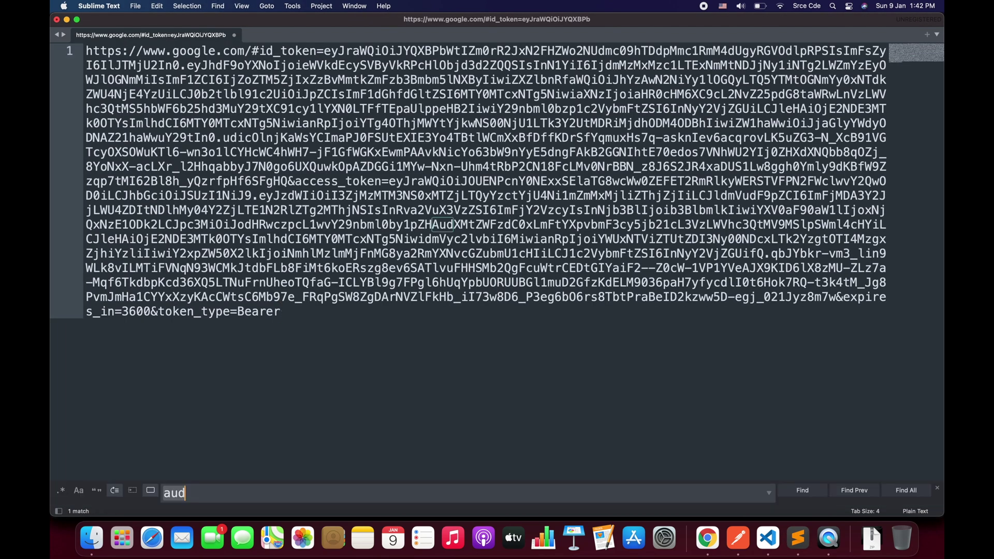
text(acess)
key(BackSpace)
key(BackSpace)
key(BackSpace)
text(cess)
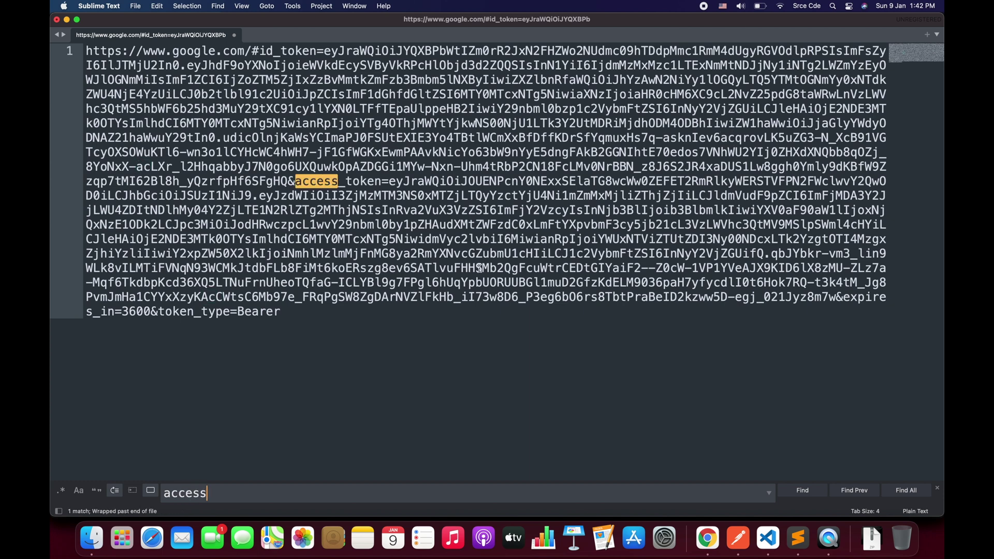
drag(296, 181, 388, 182)
click(388, 181)
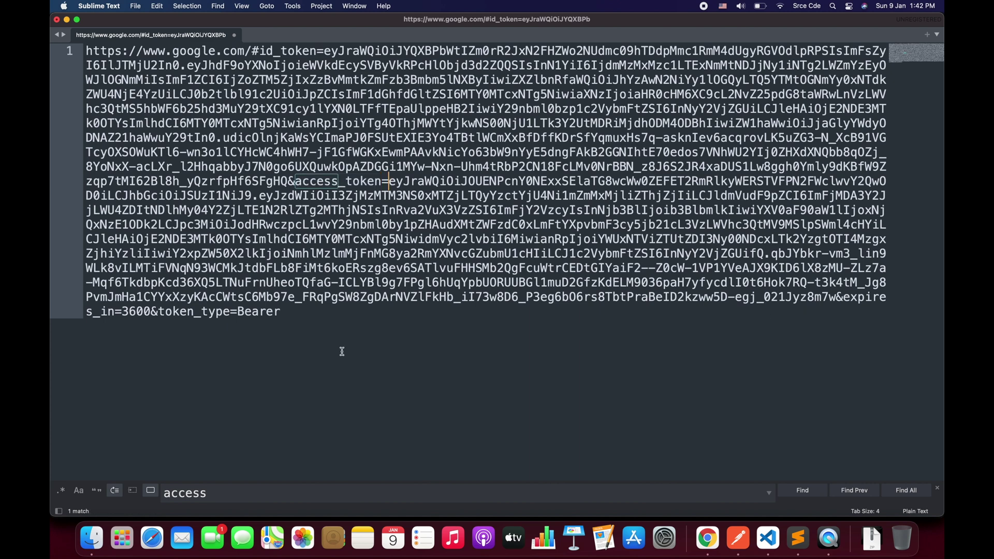
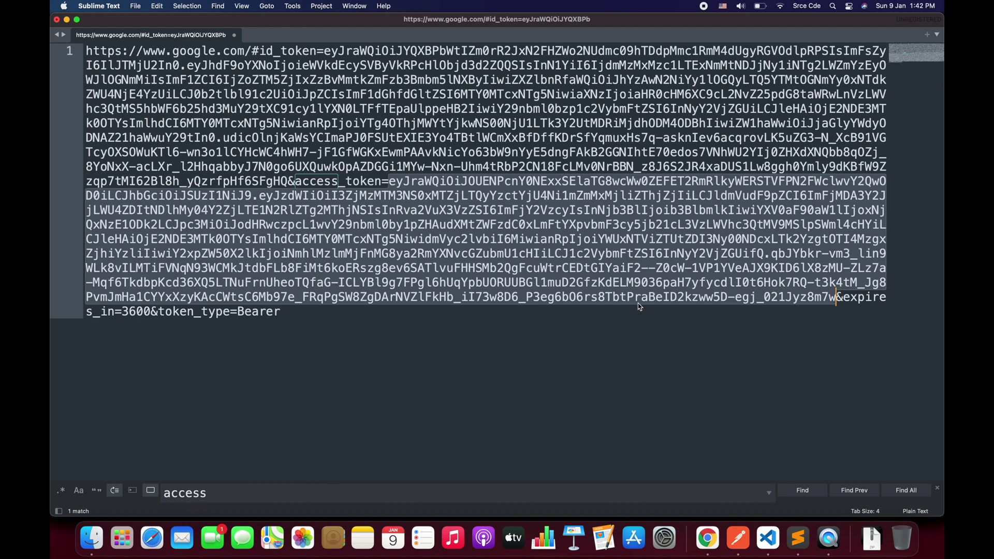
Copy the 950-character access_token value from the redirect URL to the clipboard
key(super+c)
Add an Authorization header holding the pasted access token to the lamauth GET request and send it
click(740, 544)
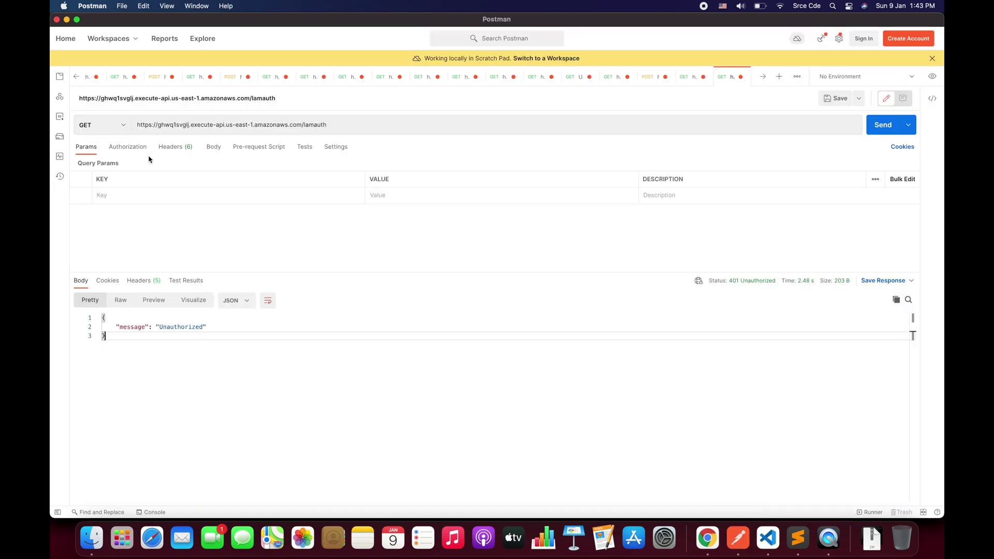
click(172, 146)
click(165, 194)
text(Auth)
key(Down)
key(Return)
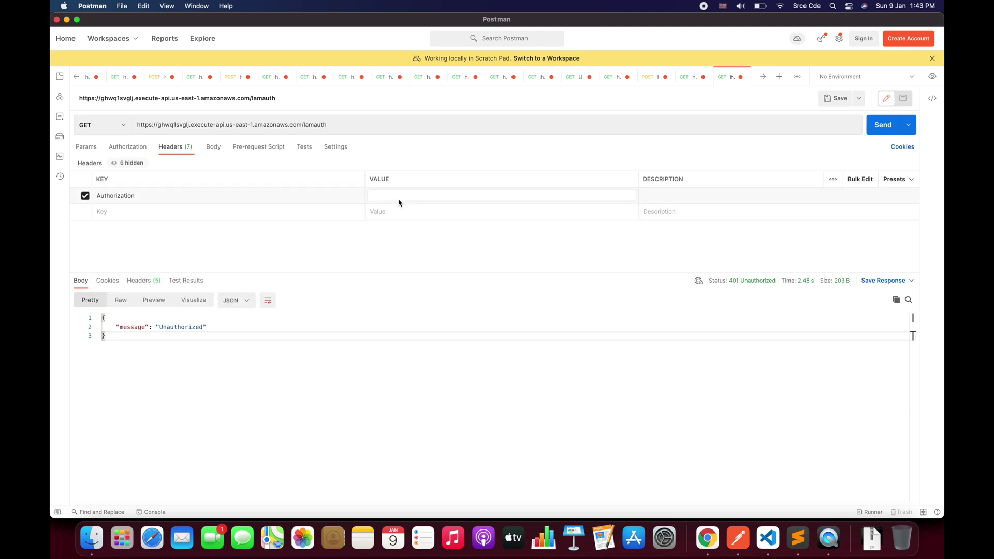
key(super+v)
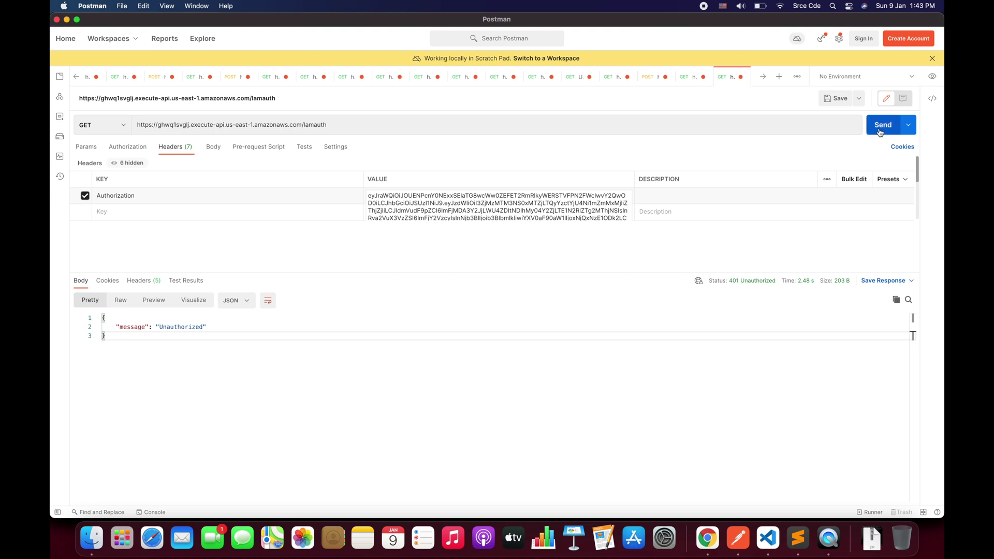
click(880, 132)
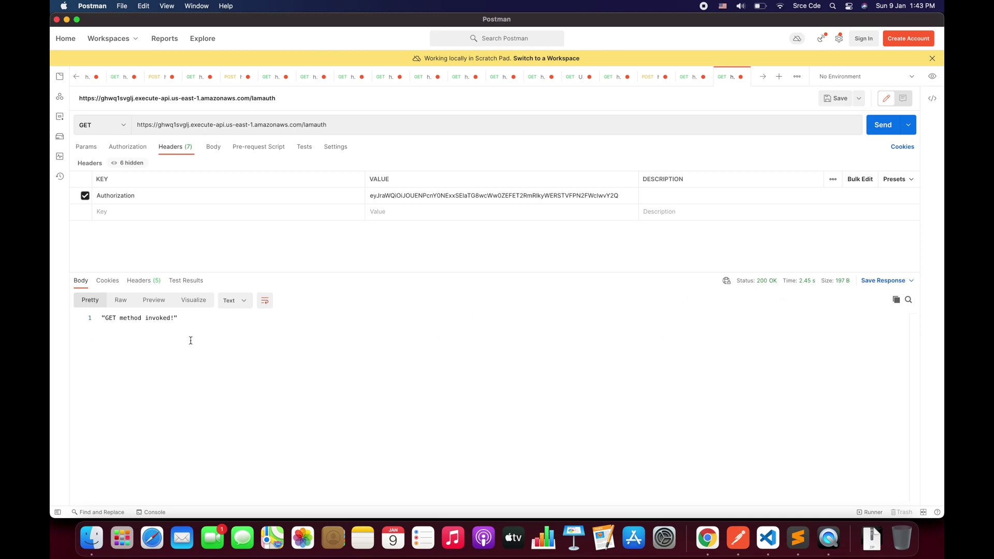
Send an altered token to get 403 Forbidden, then restore the valid token for 200 'GET method invoked!'
click(425, 197)
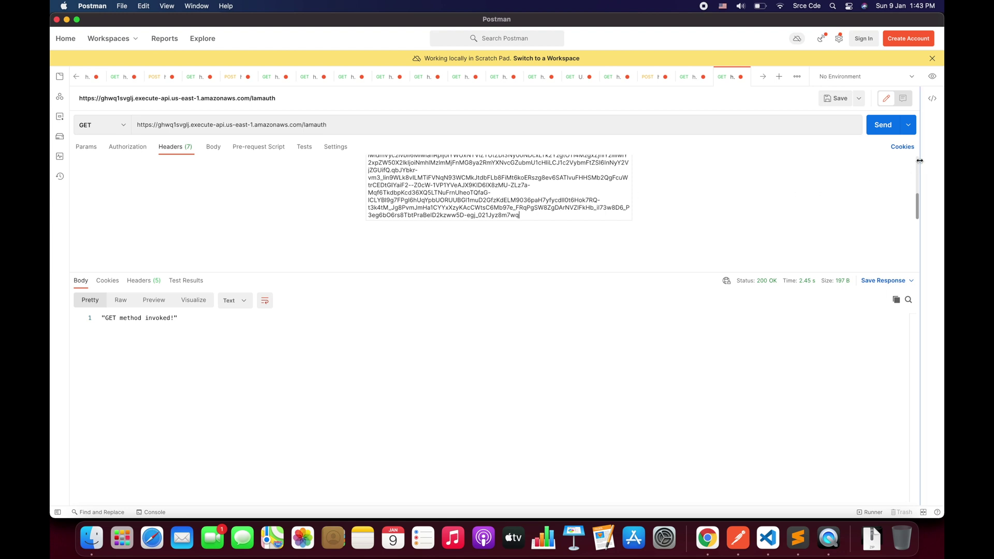
click(882, 126)
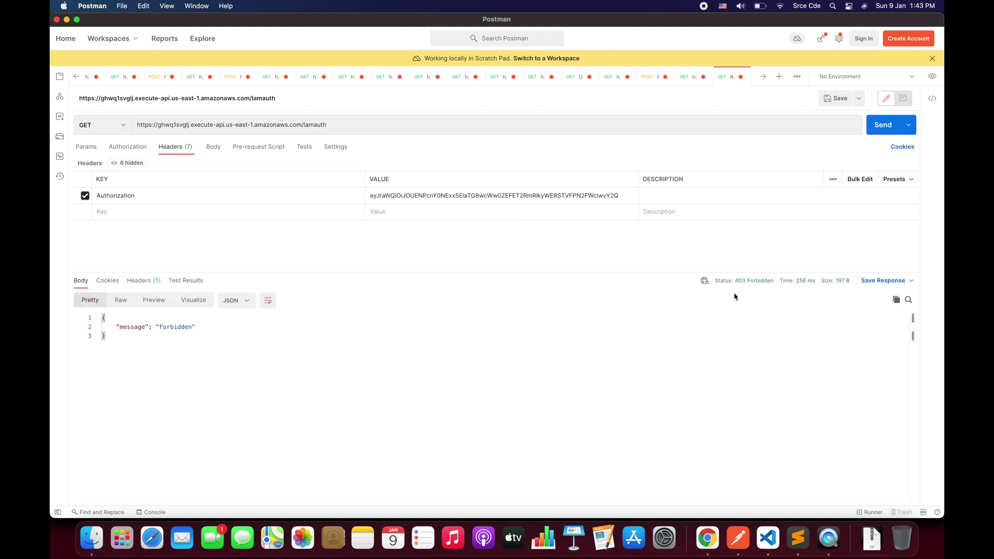
click(441, 195)
key(cmd+a)
key(cmd+v)
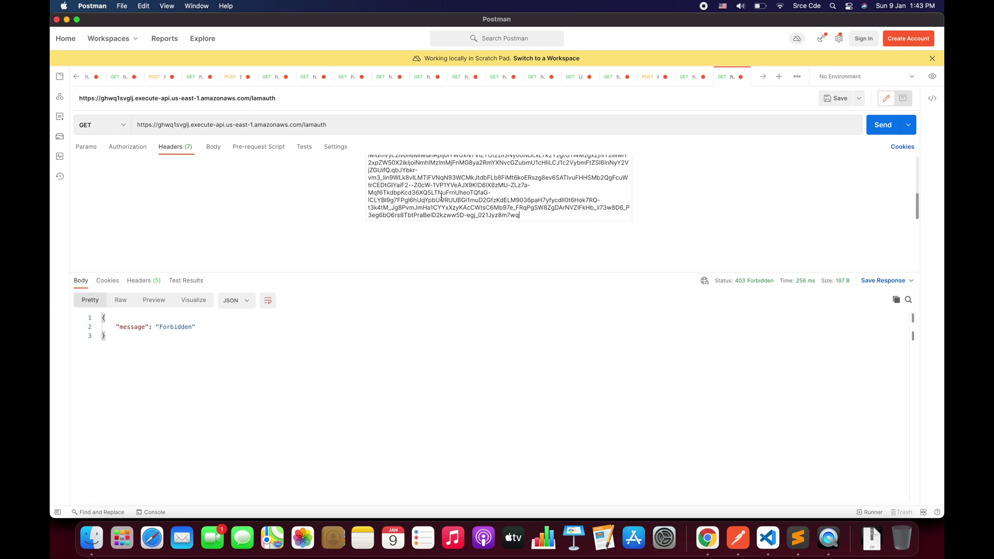
click(880, 125)
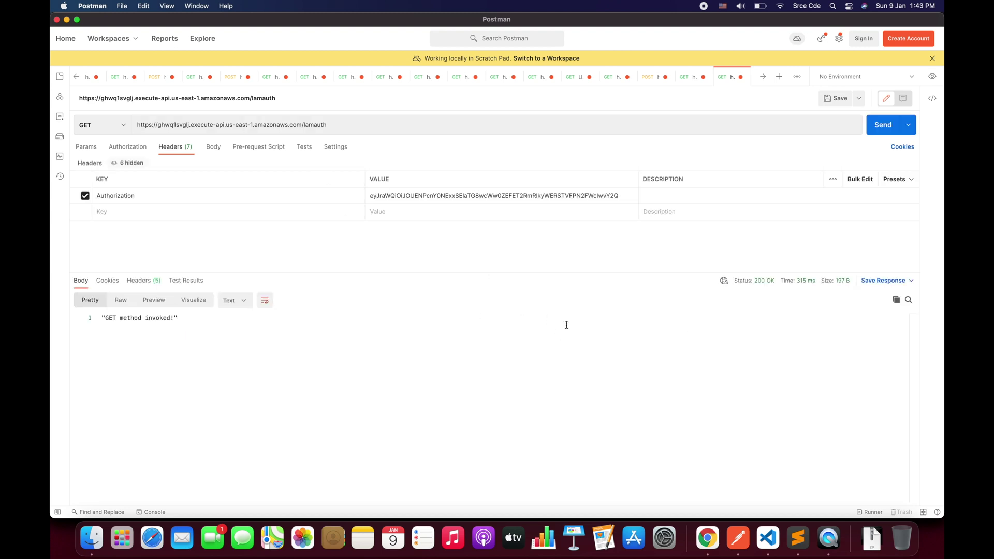
click(528, 357)
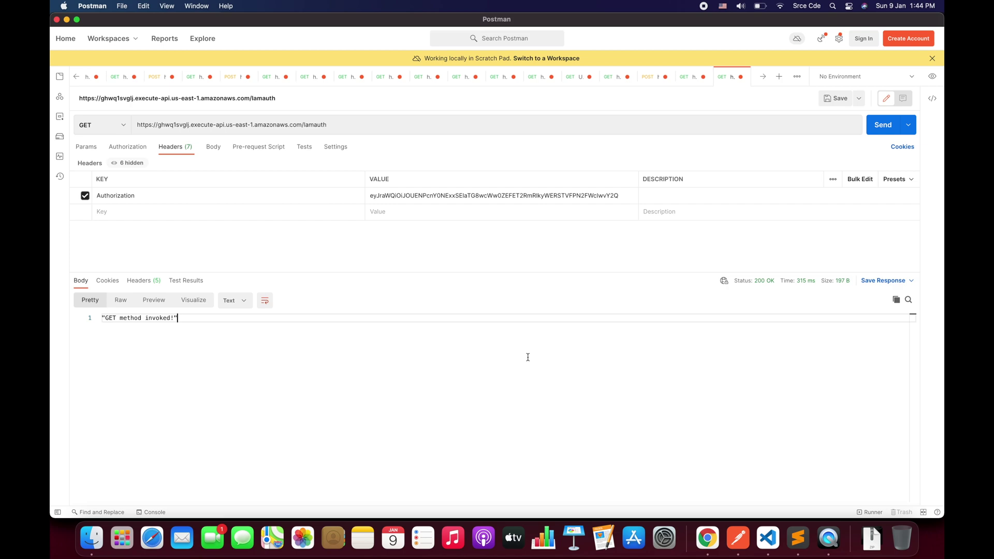